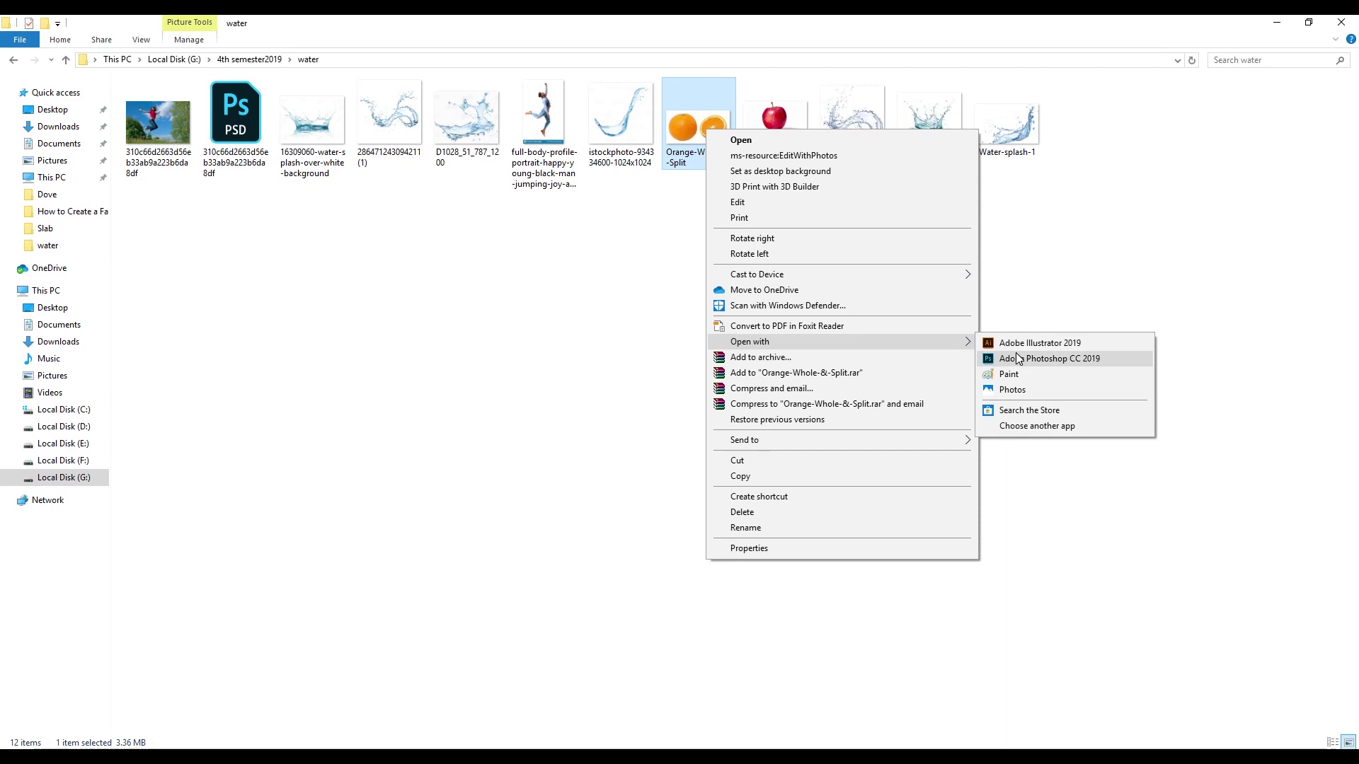
Open the whole-and-halved orange photo in Adobe Photoshop CC 2019
click(1019, 358)
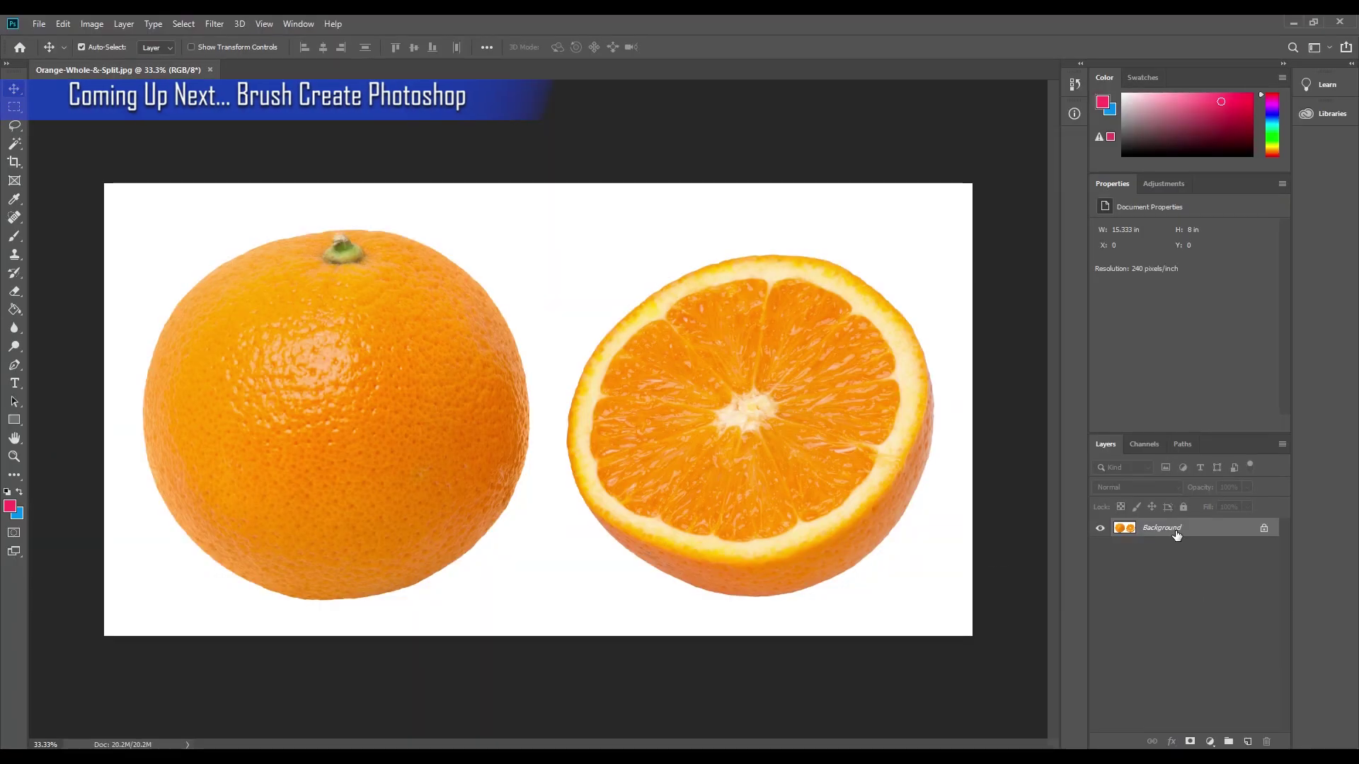
Convert the locked Background into an editable Layer 0
double_click(1174, 528)
click(797, 239)
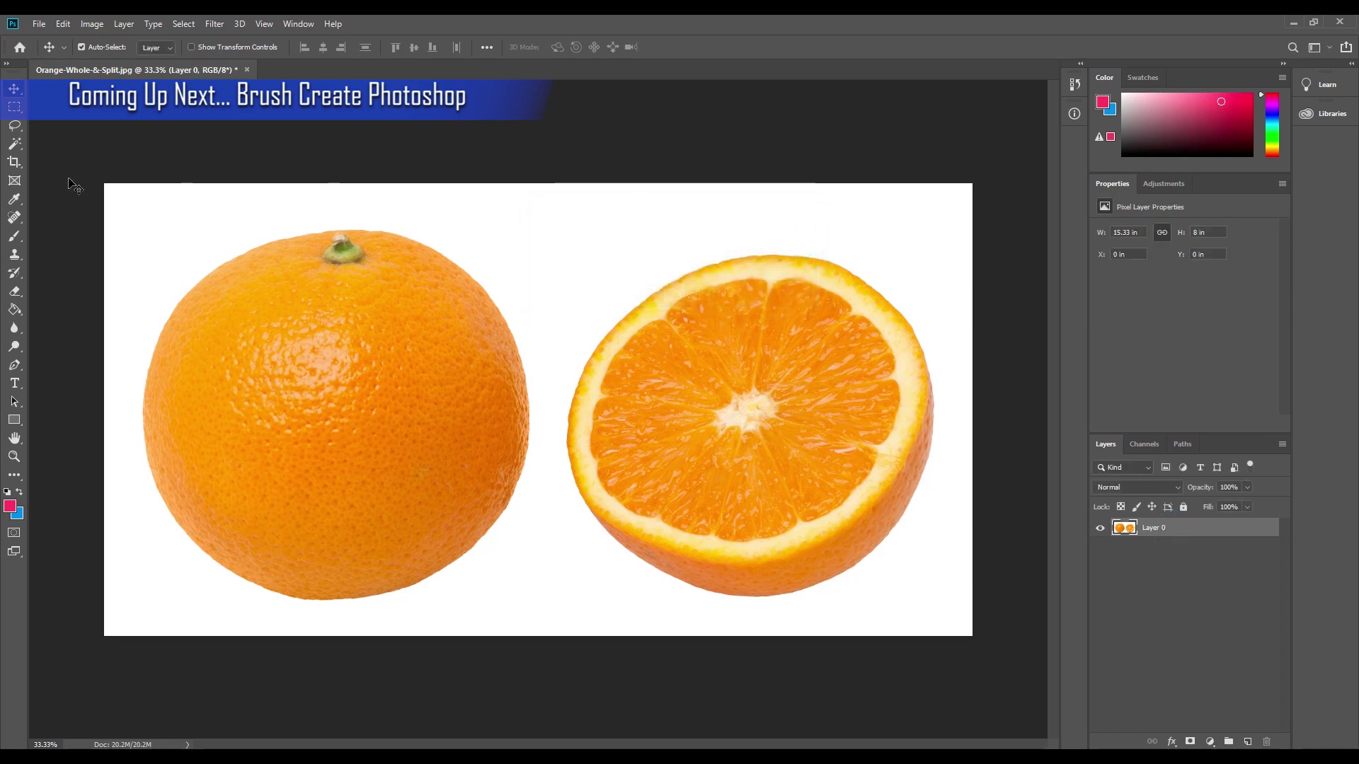
click(14, 125)
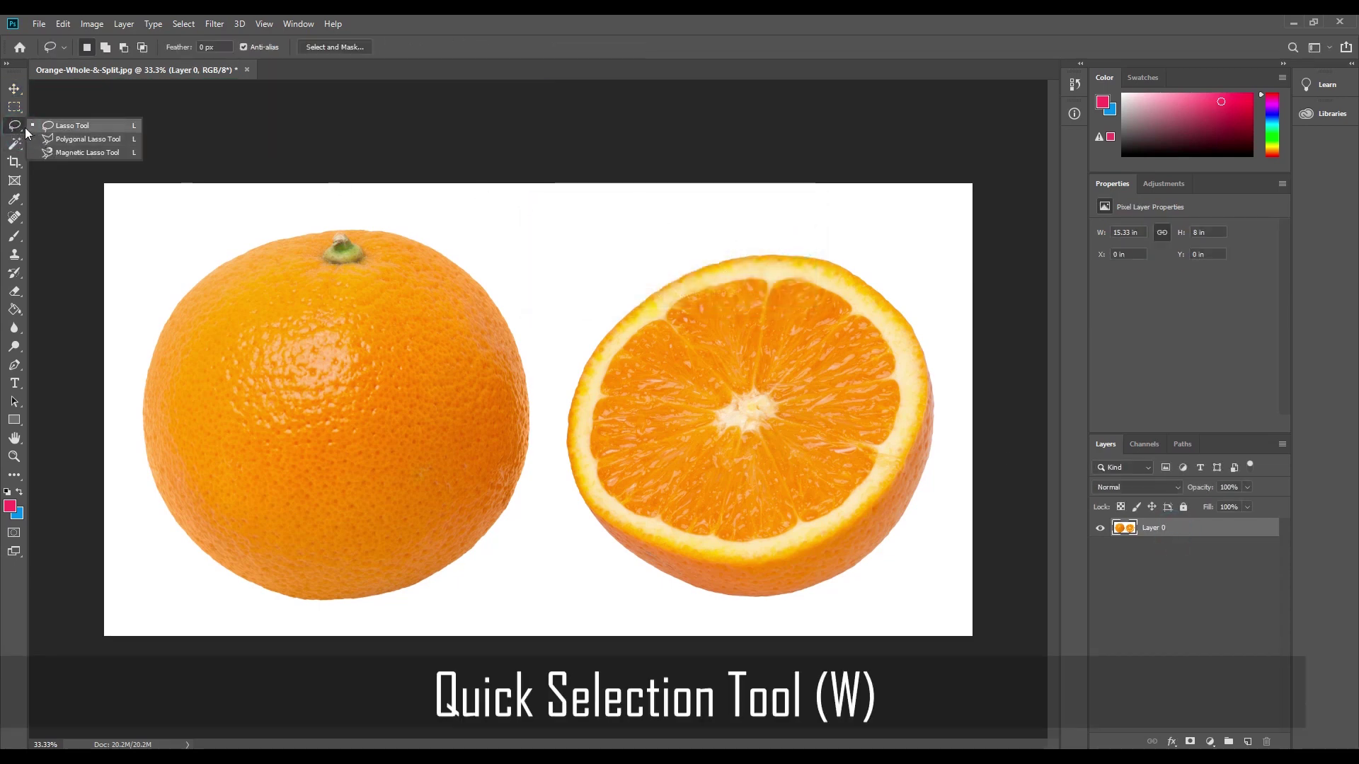
click(15, 236)
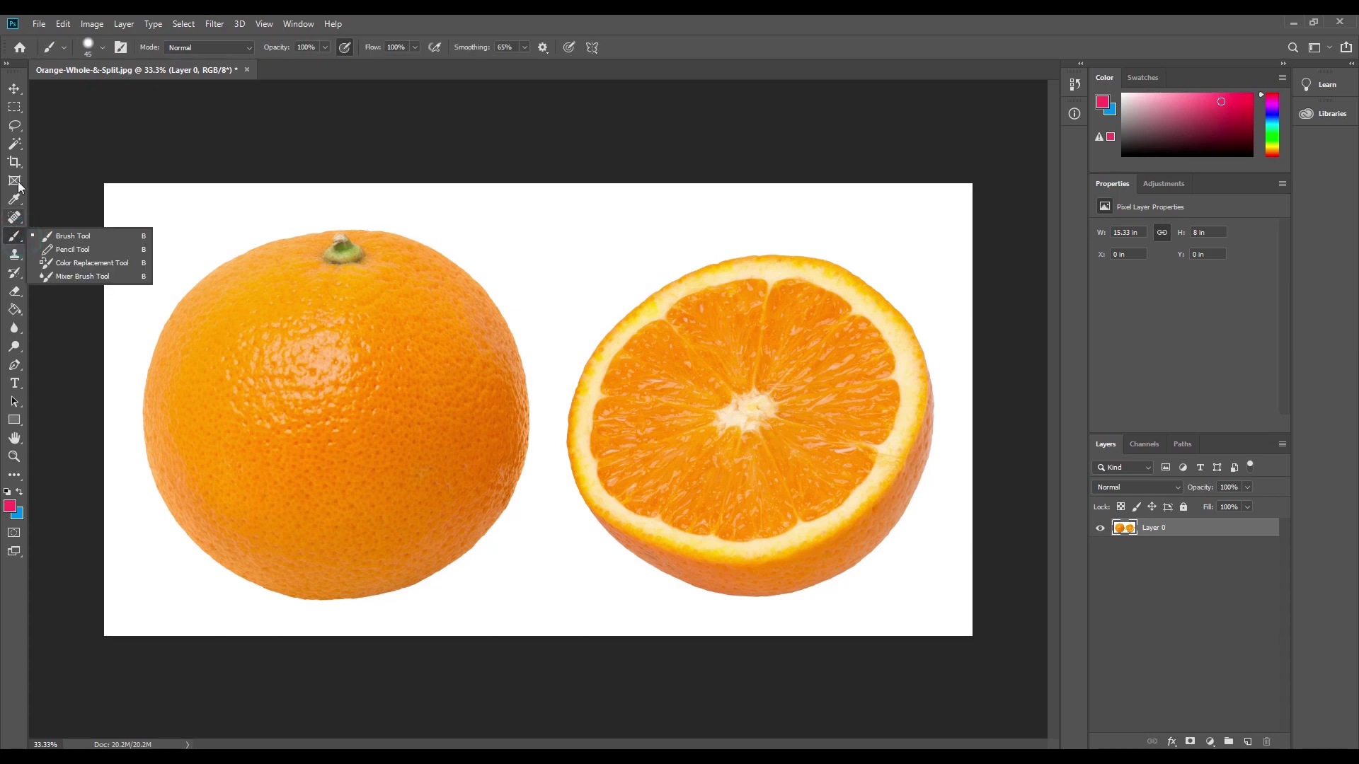
Select the whole orange and the orange half with an enlarged Quick Selection brush
right_click(14, 143)
click(71, 144)
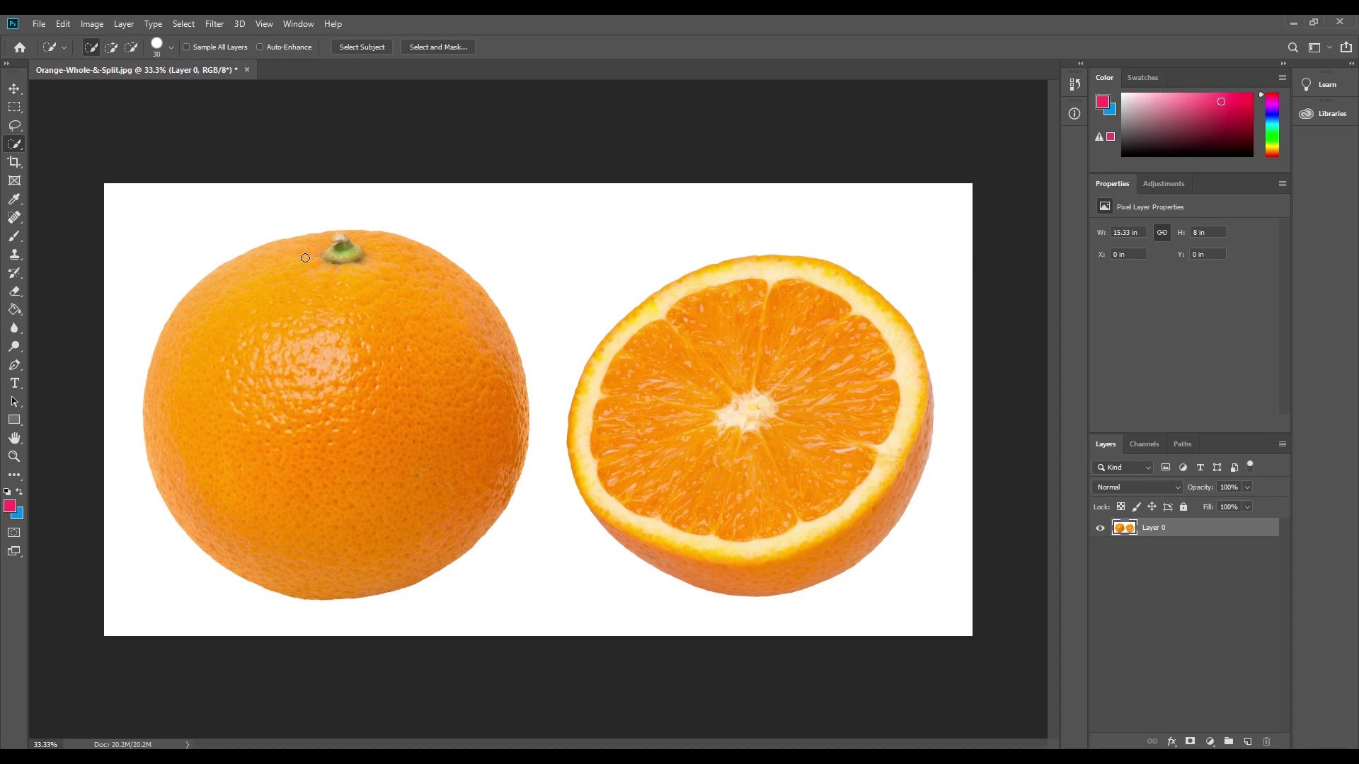
key(bracketright)
key(bracketright)
drag(328, 246, 404, 520)
drag(778, 276, 824, 522)
click(681, 288)
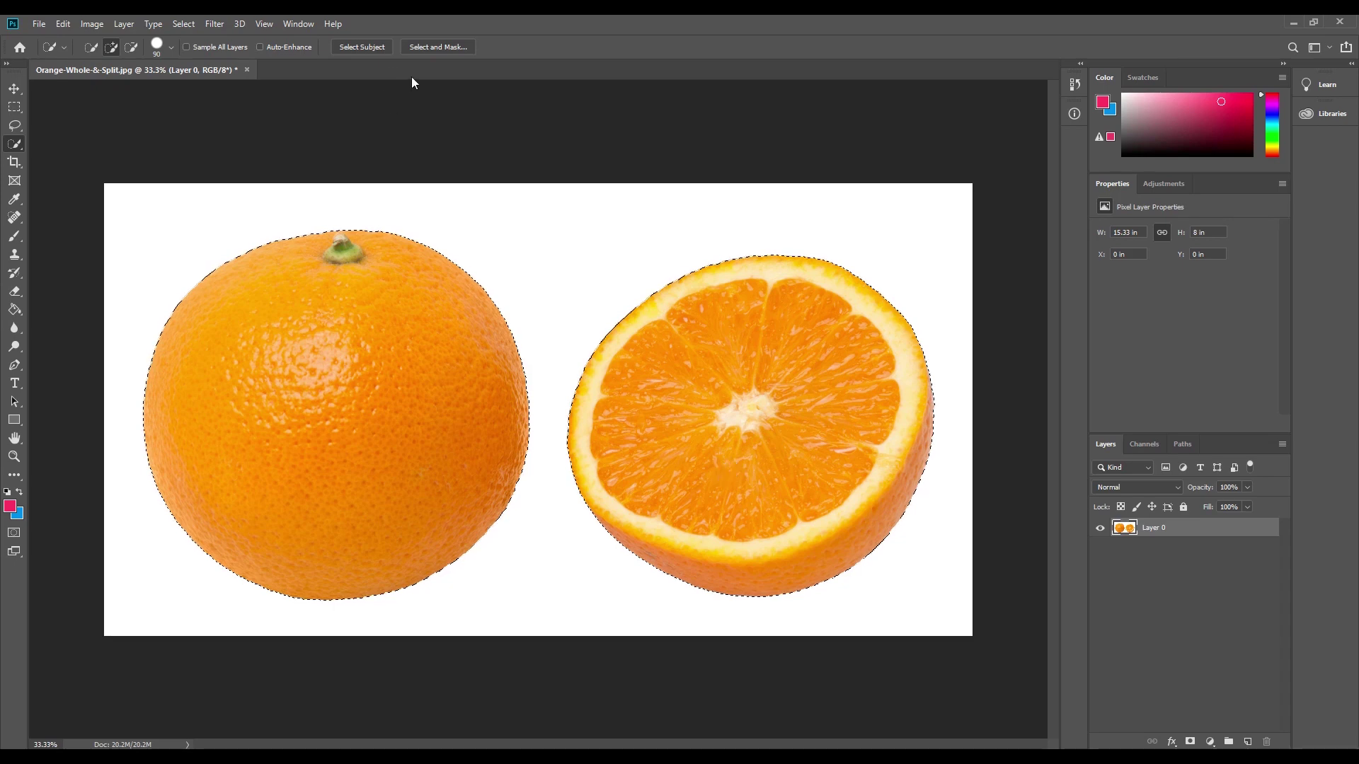
In Select and Mask, apply Smart Radius 16 px, Smooth 31, Feather 1.0 px, Contrast 50%
click(438, 47)
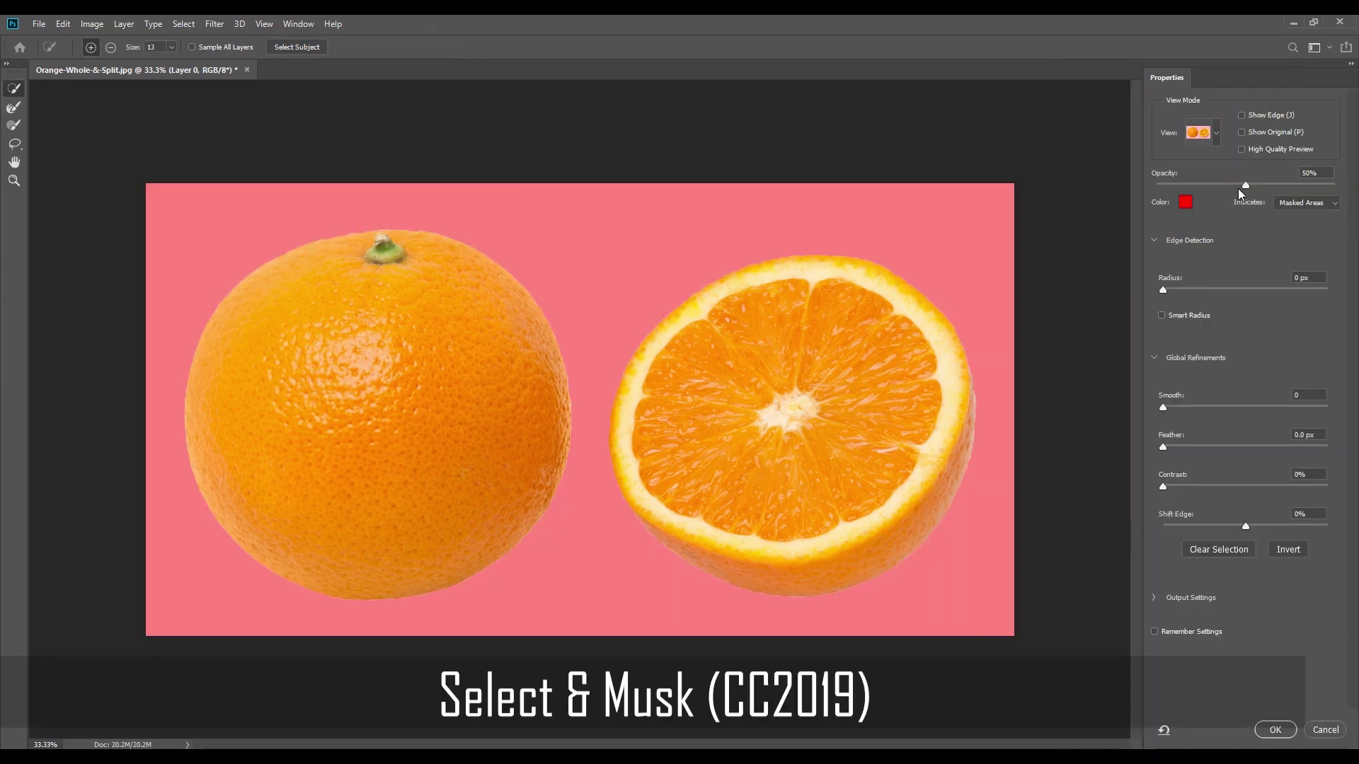
click(1161, 315)
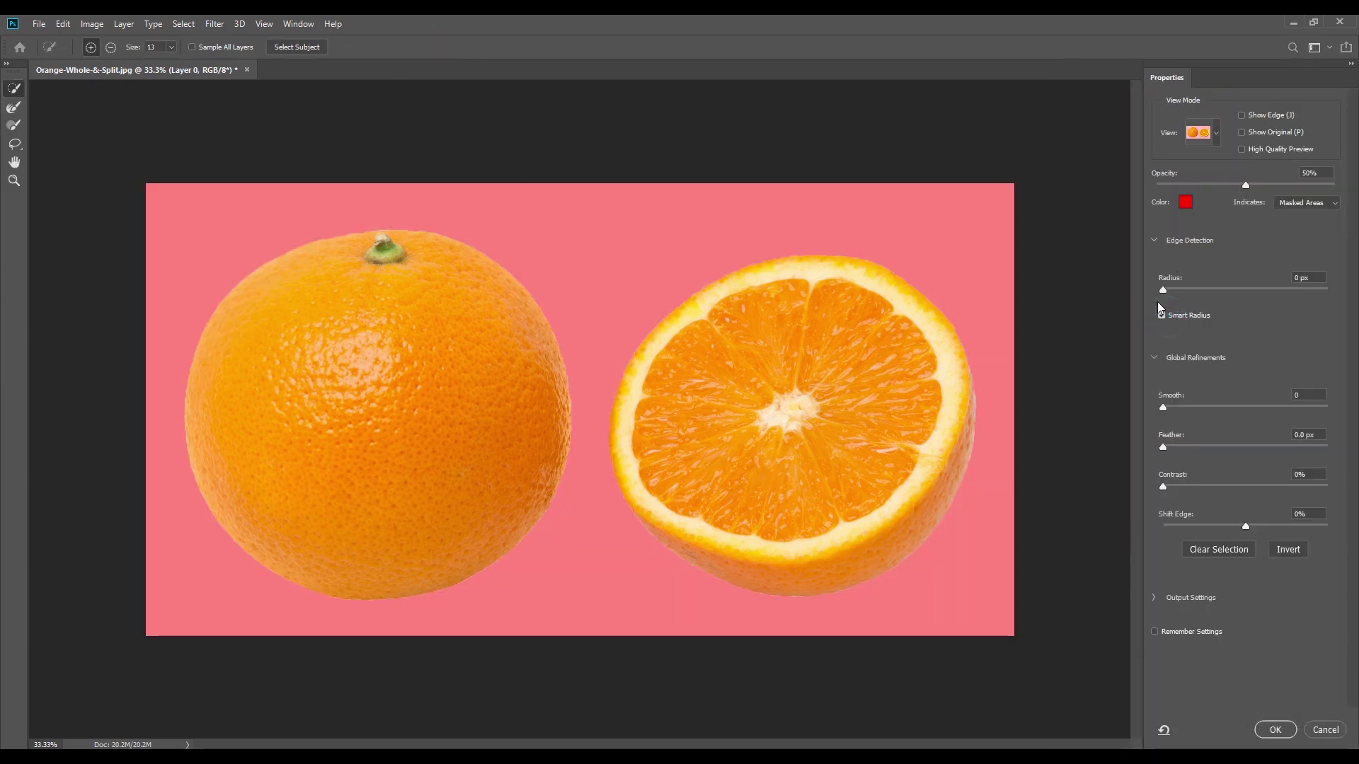
drag(1163, 290, 1174, 290)
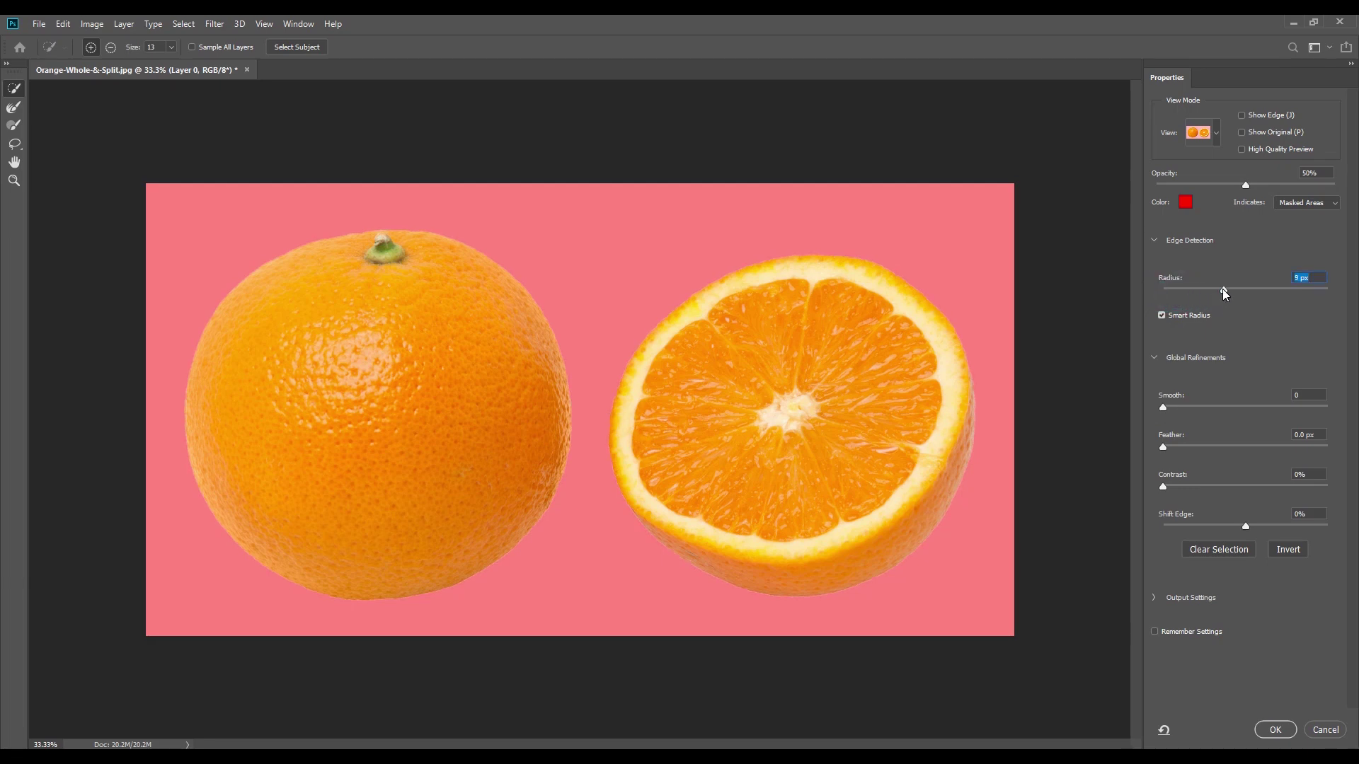
drag(1223, 290, 1237, 317)
drag(1195, 403, 1199, 404)
click(1168, 447)
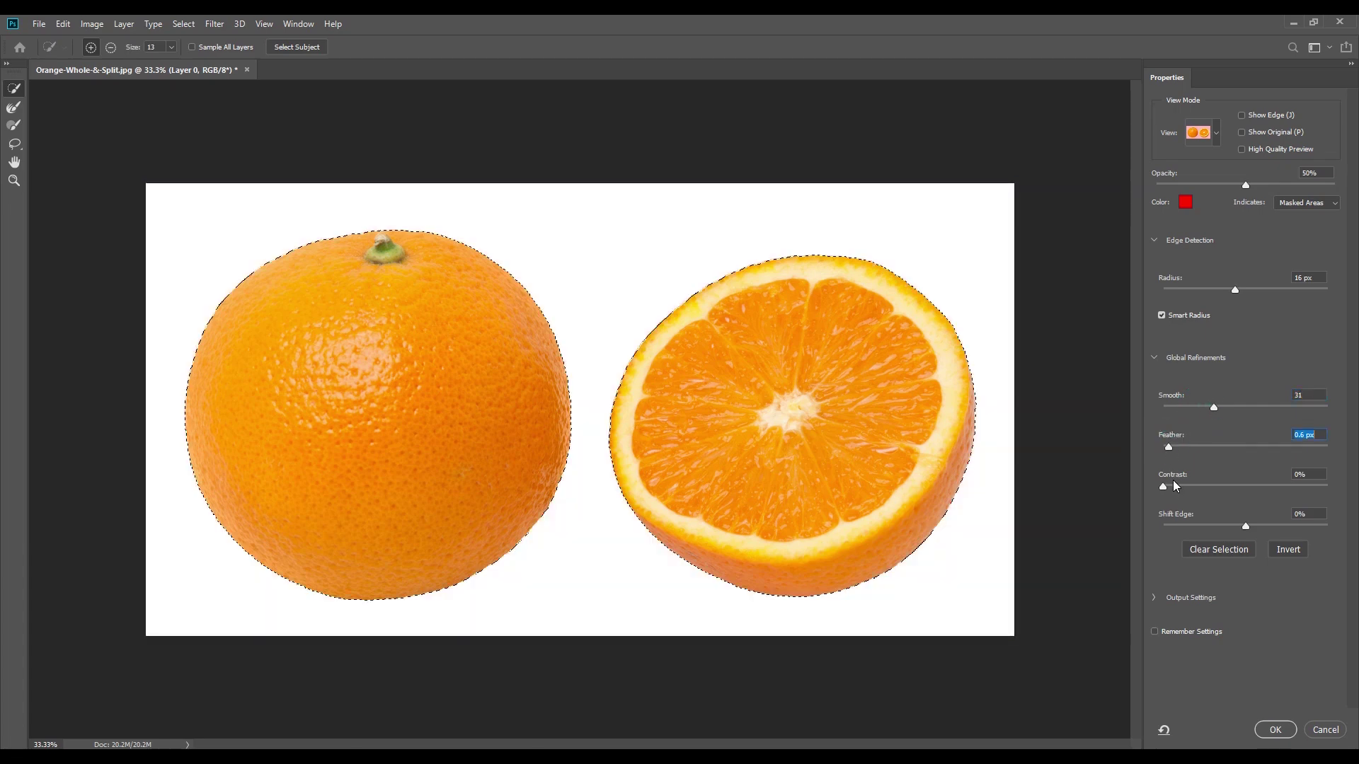
click(1169, 448)
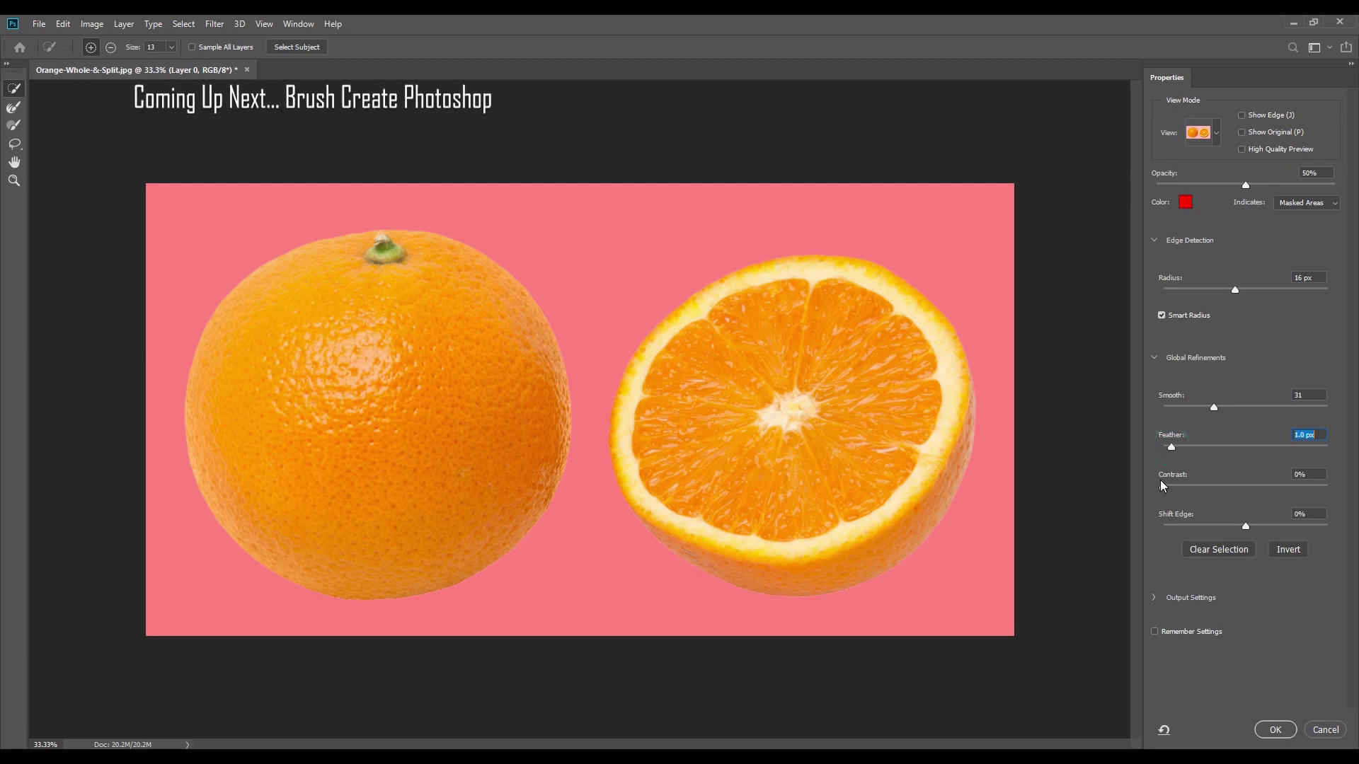
click(1164, 487)
drag(1192, 489, 1244, 490)
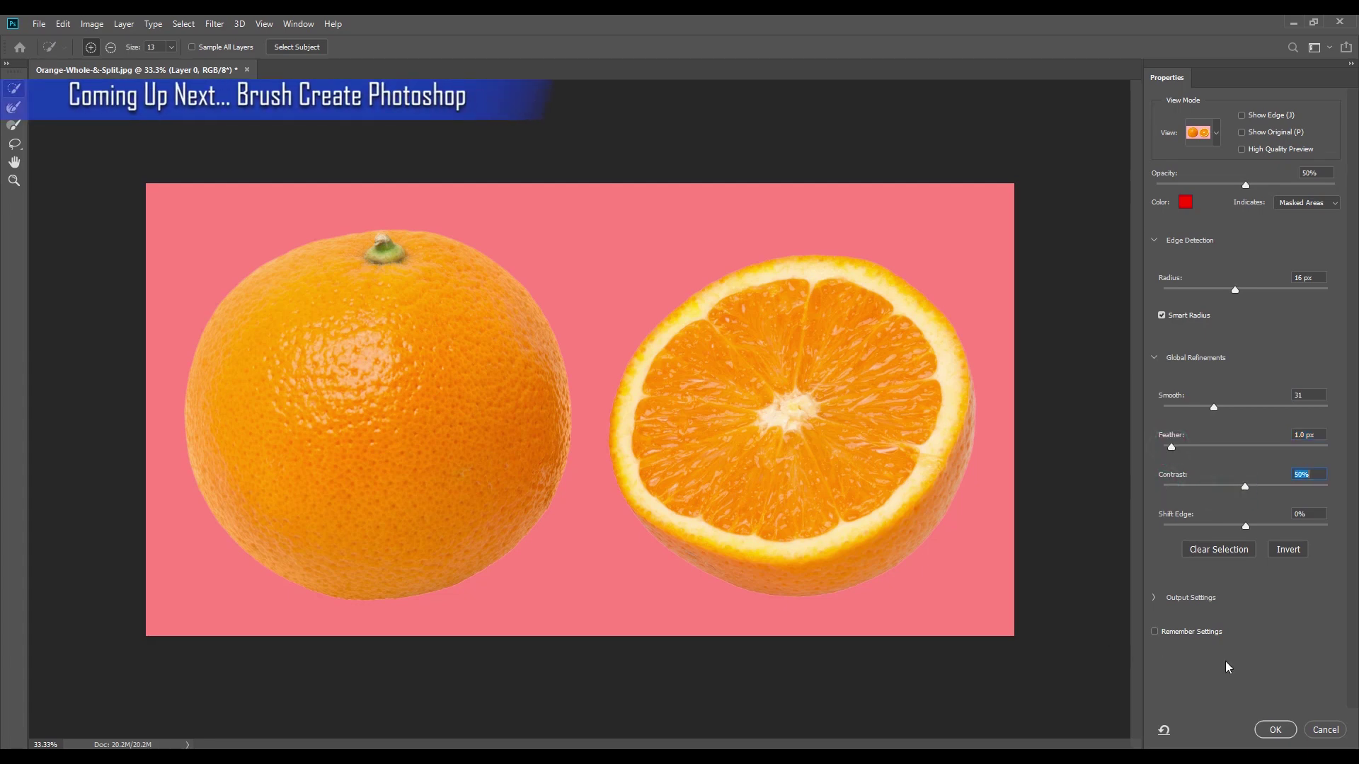
click(1275, 728)
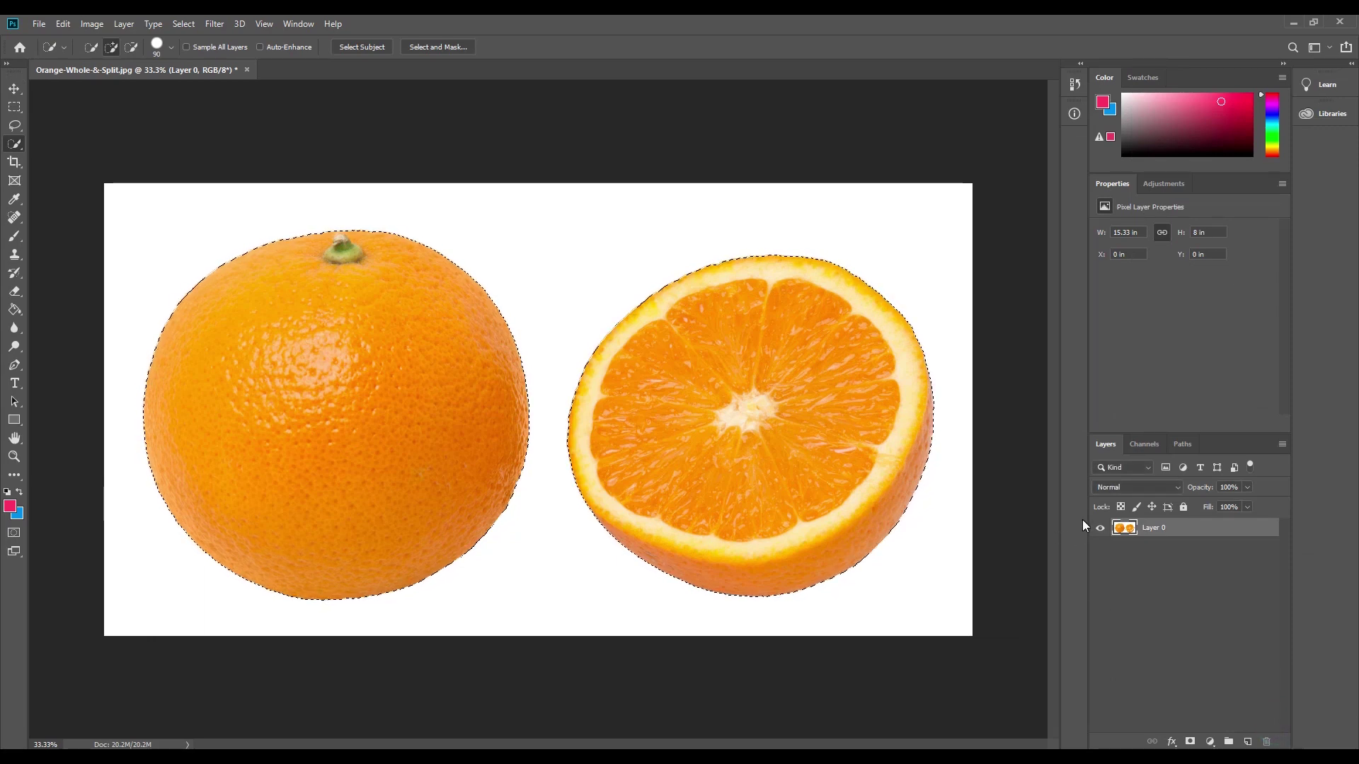
Copy the selected oranges to a new Layer 1 and hide Layer 0
key(ctrl+j)
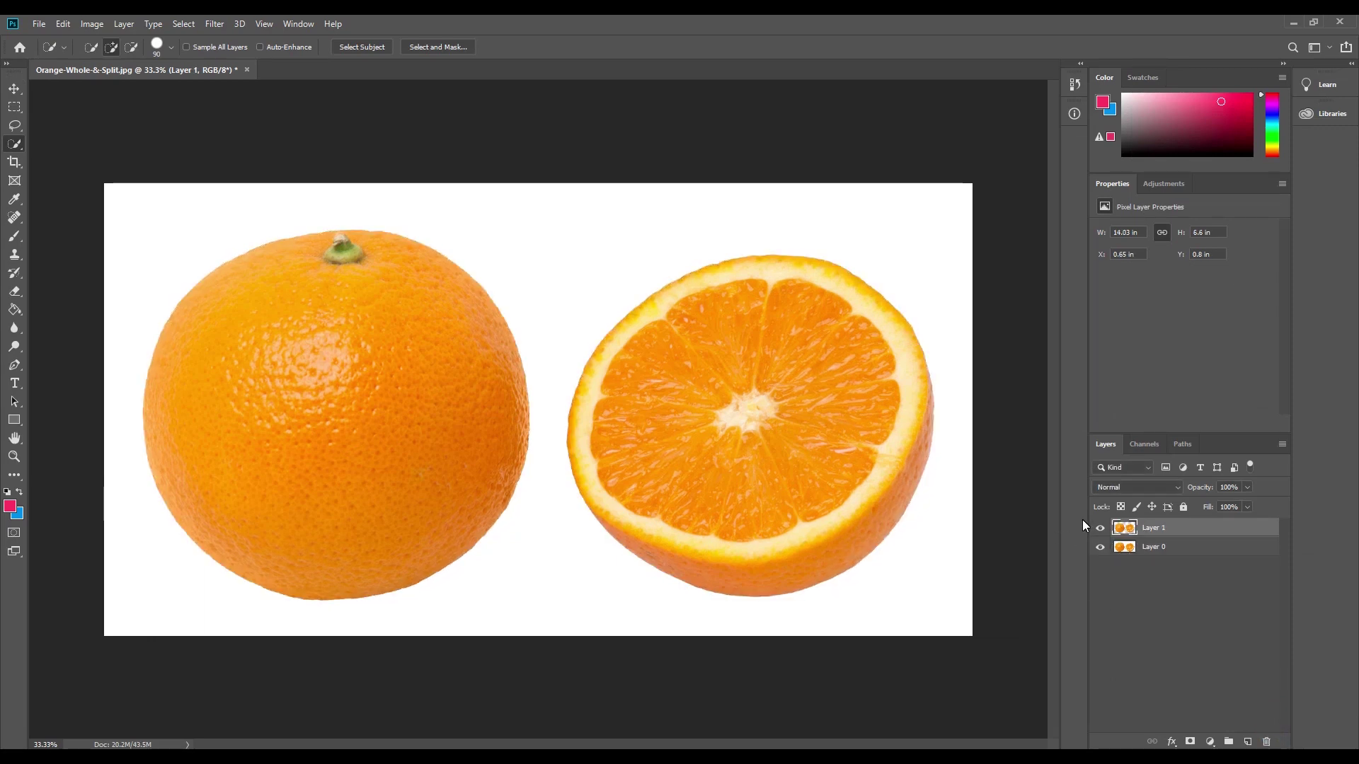
click(1100, 546)
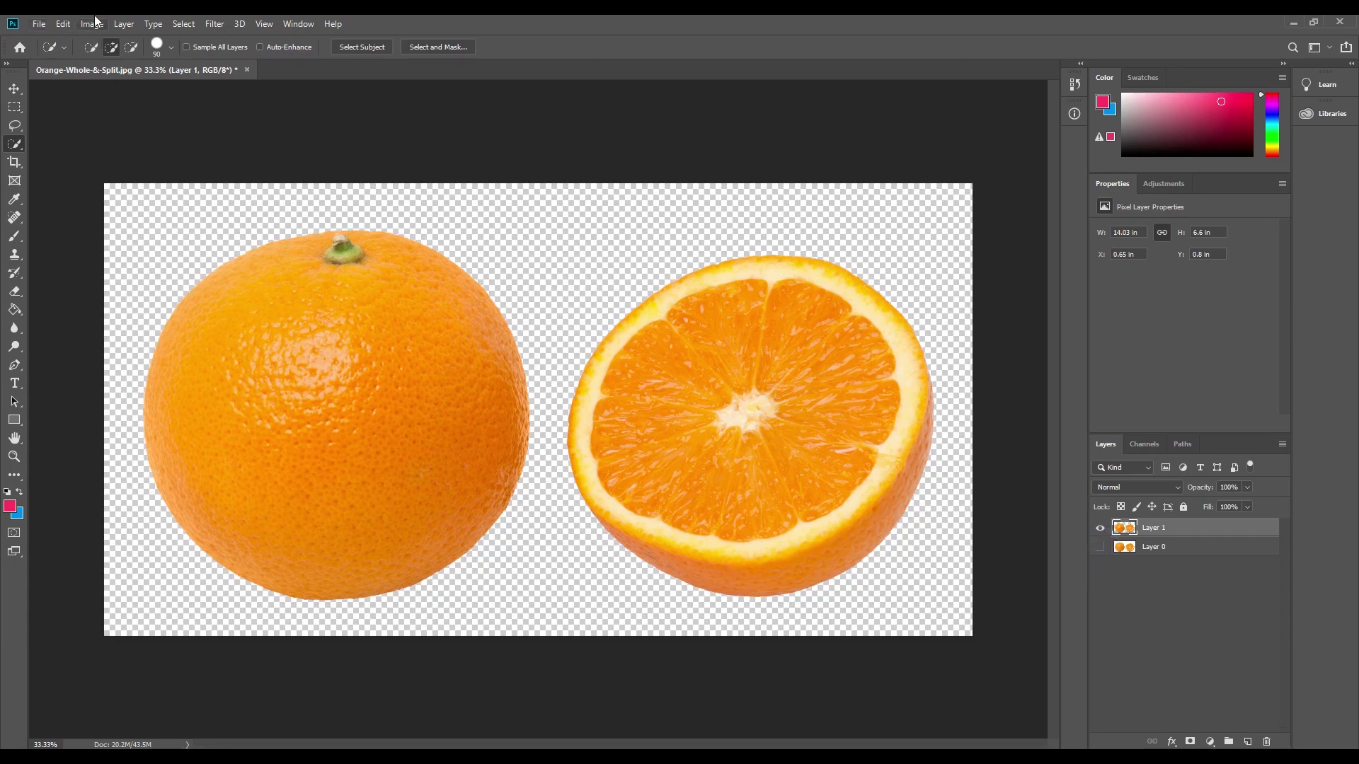
click(42, 24)
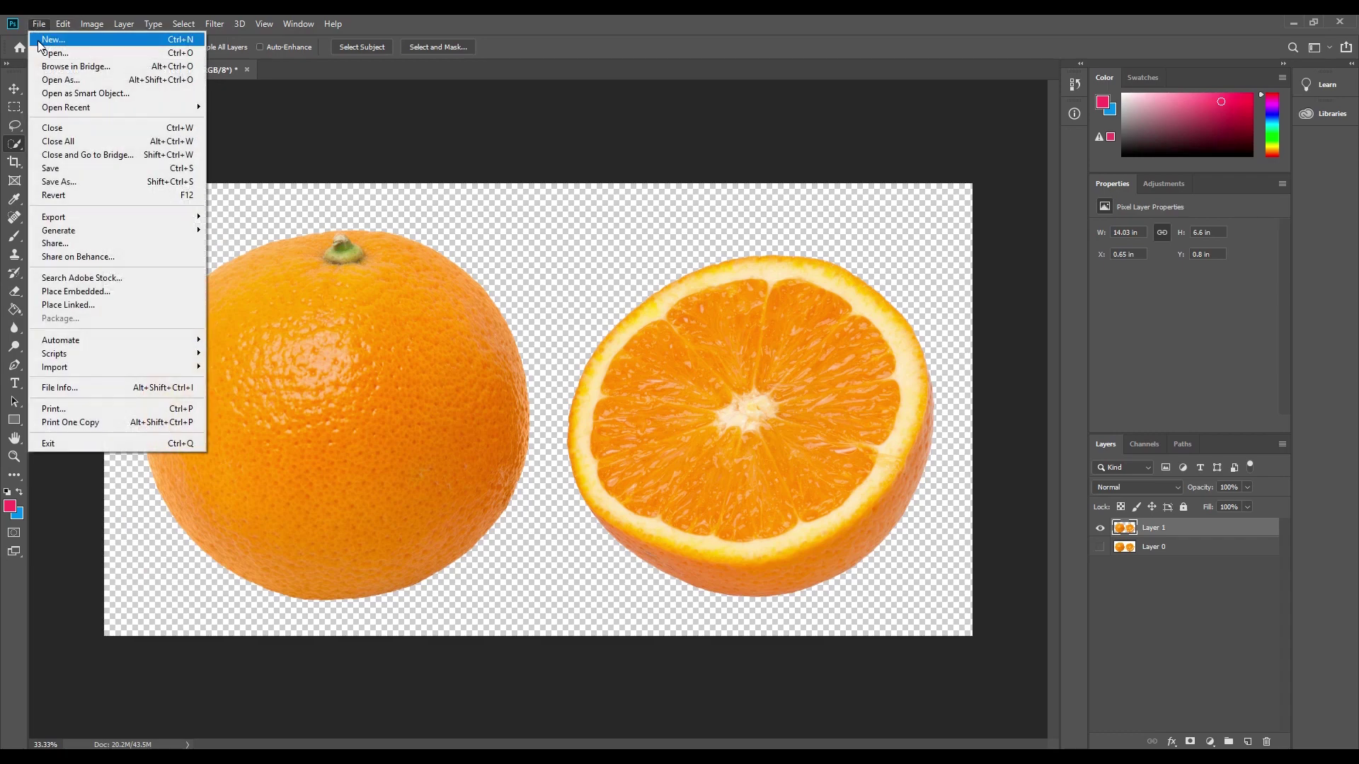
Create a white 12.8 × 7.2 inch RGB document at 150 pixels per inch
click(53, 39)
drag(602, 191, 460, 118)
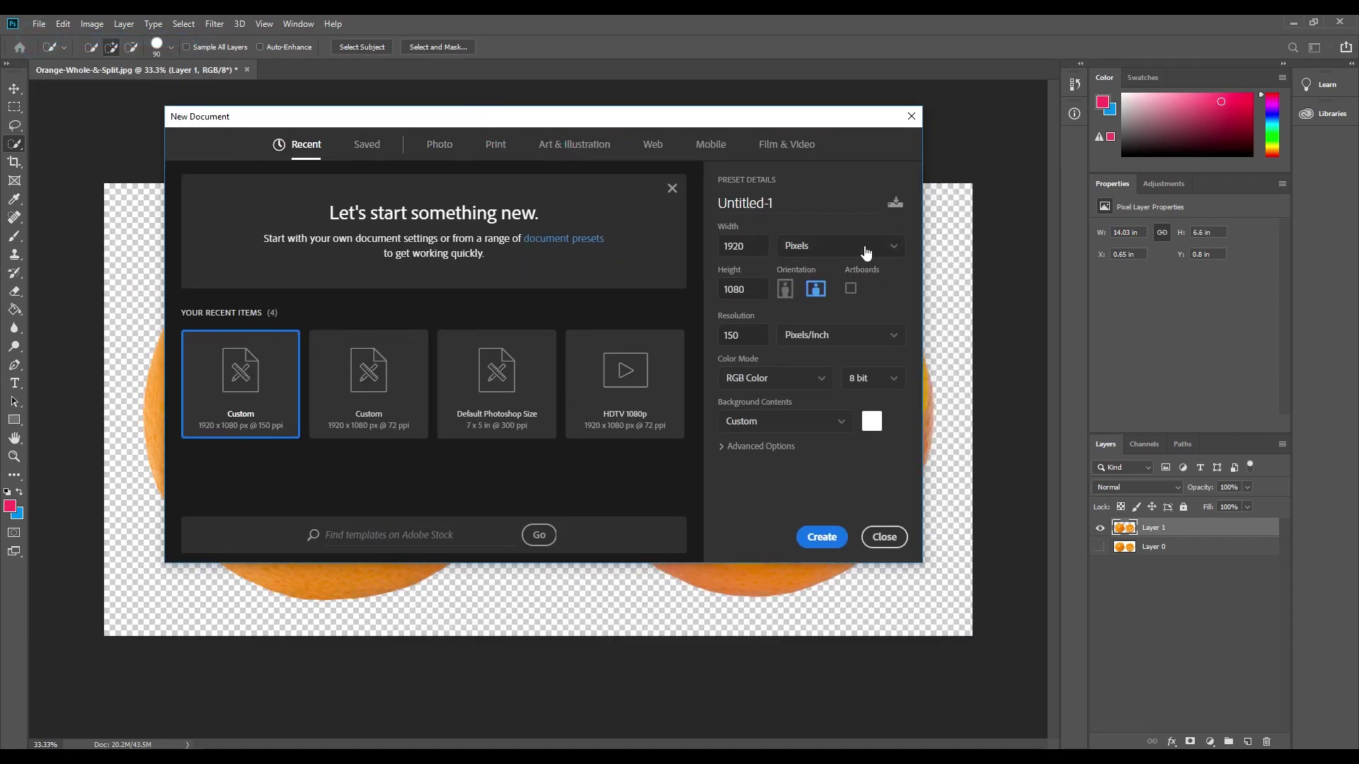
click(822, 248)
click(814, 295)
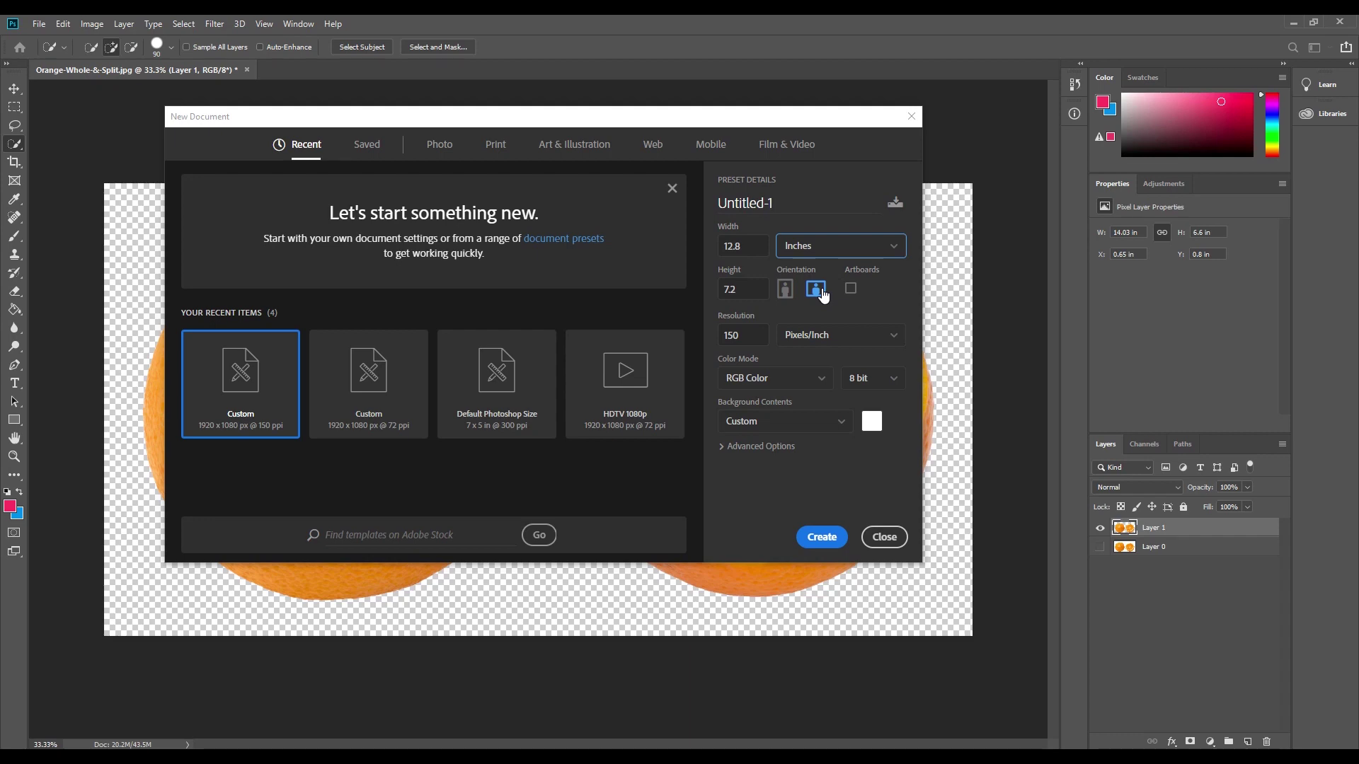
click(814, 342)
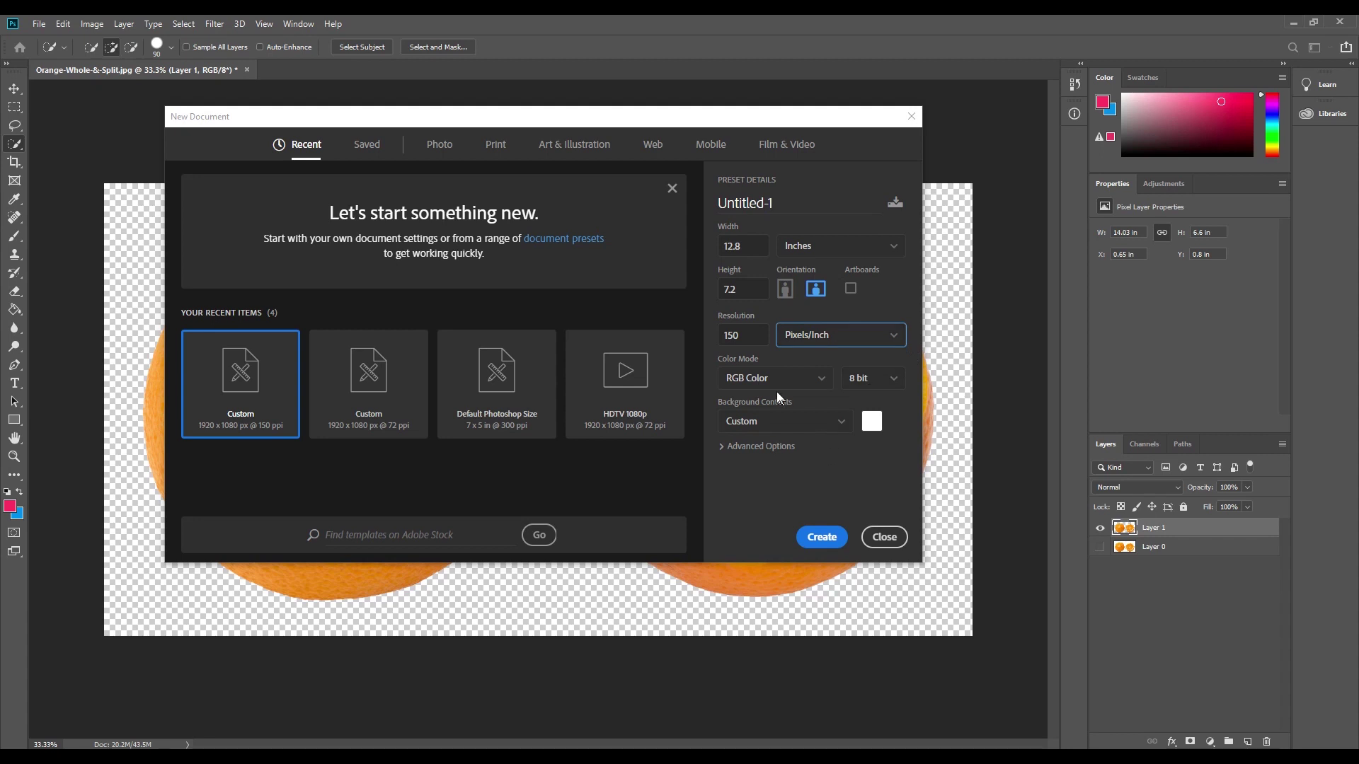
click(803, 378)
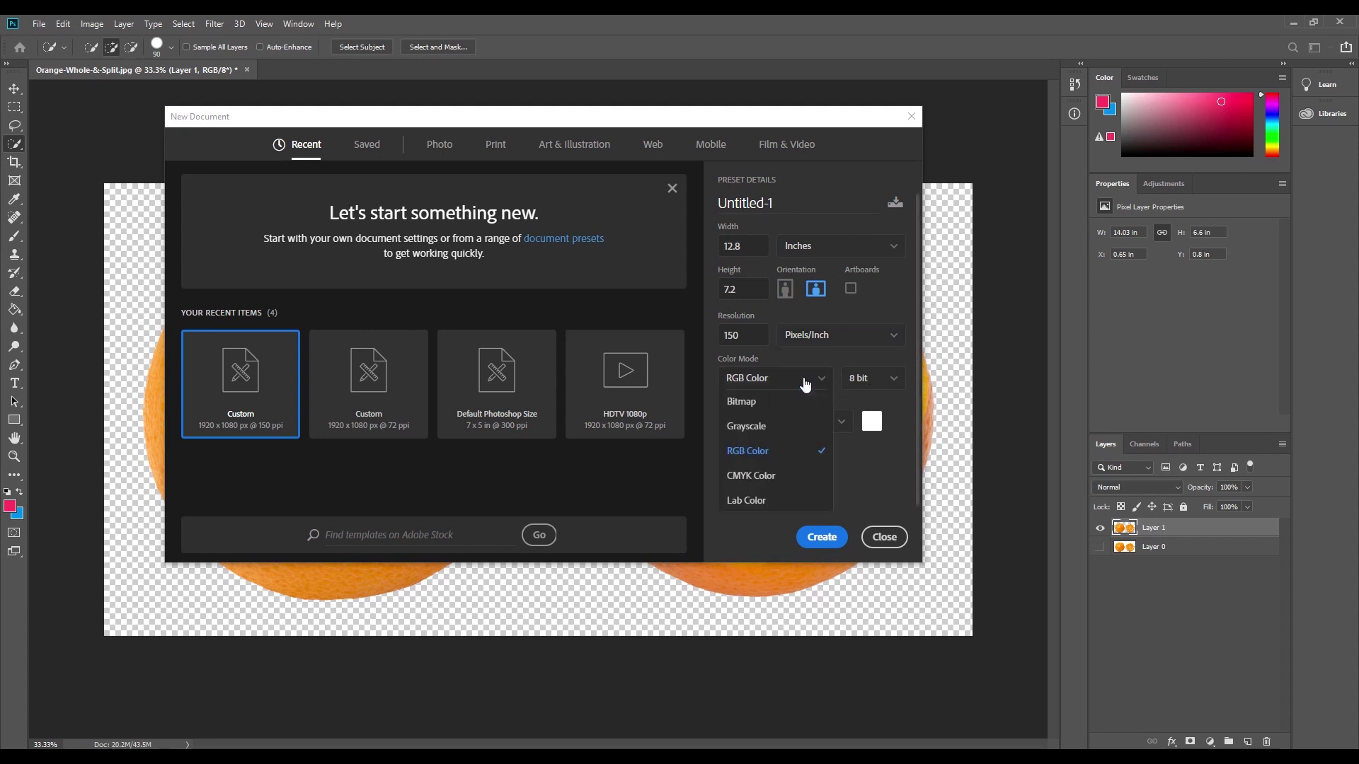
click(804, 382)
click(822, 419)
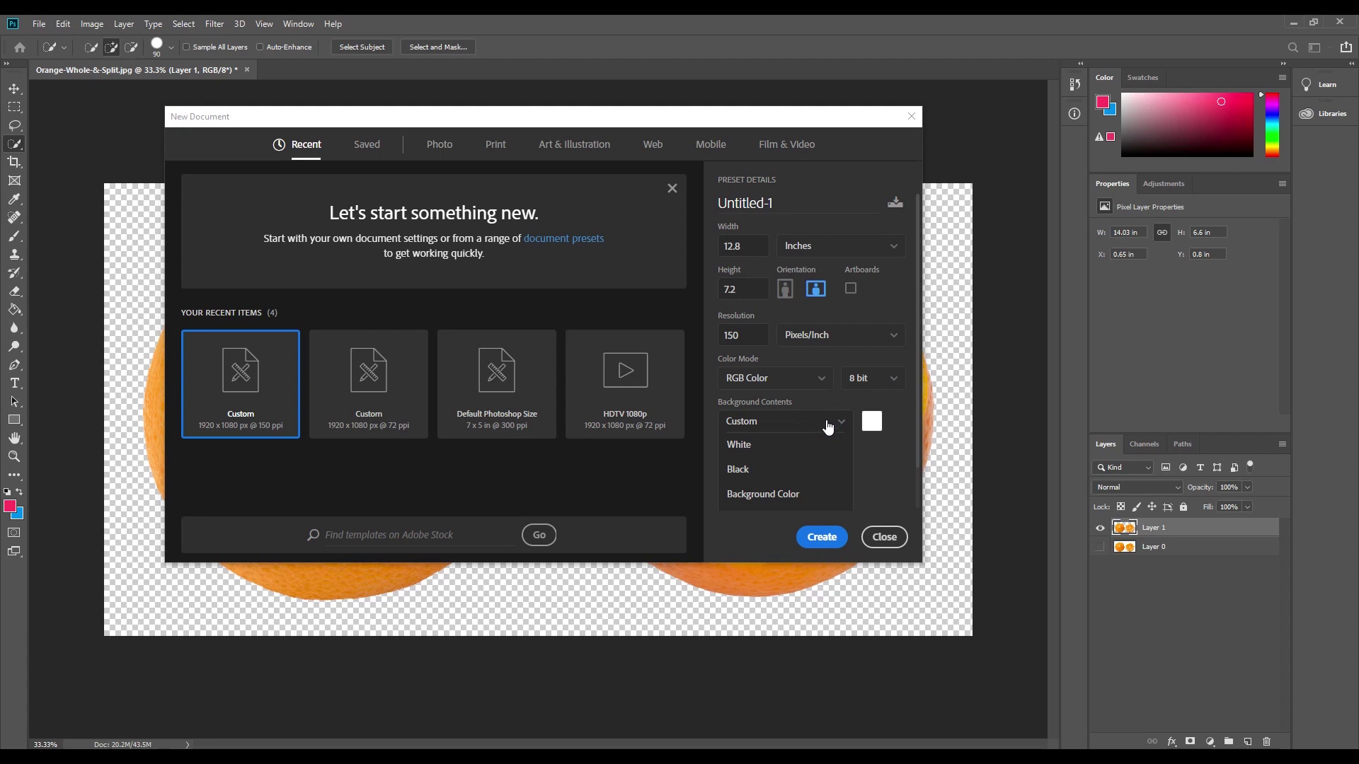
click(825, 420)
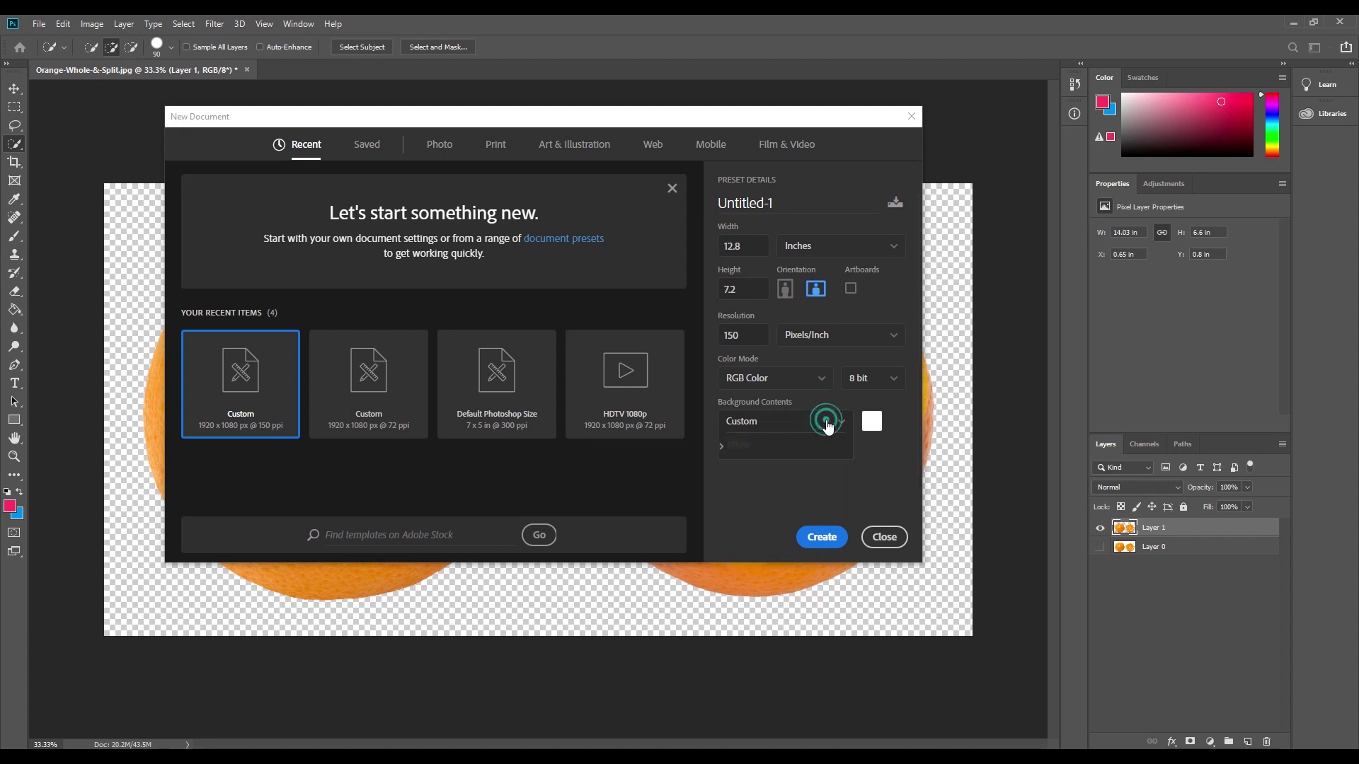
click(807, 425)
click(783, 447)
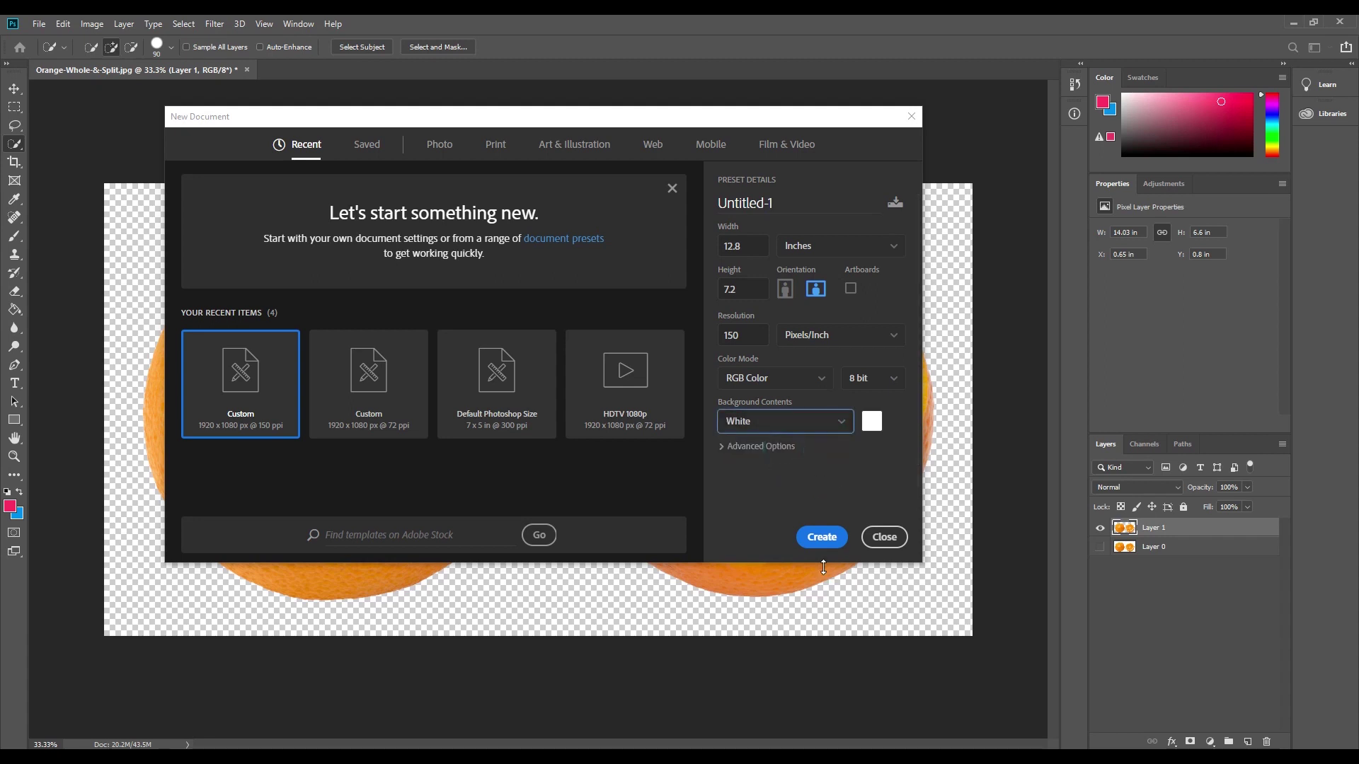
click(821, 536)
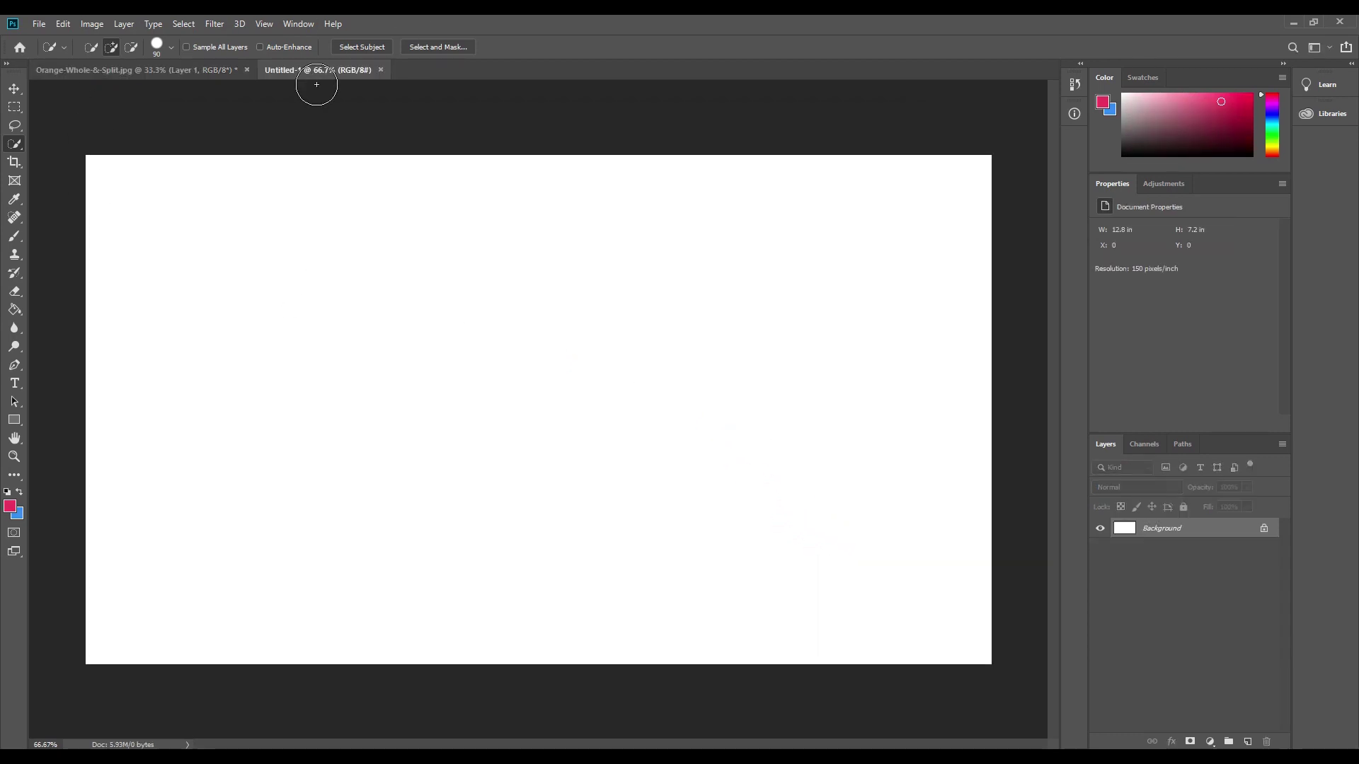
Unlock the new document's background as Layer 0 and set the foreground colour to blue
double_click(1214, 529)
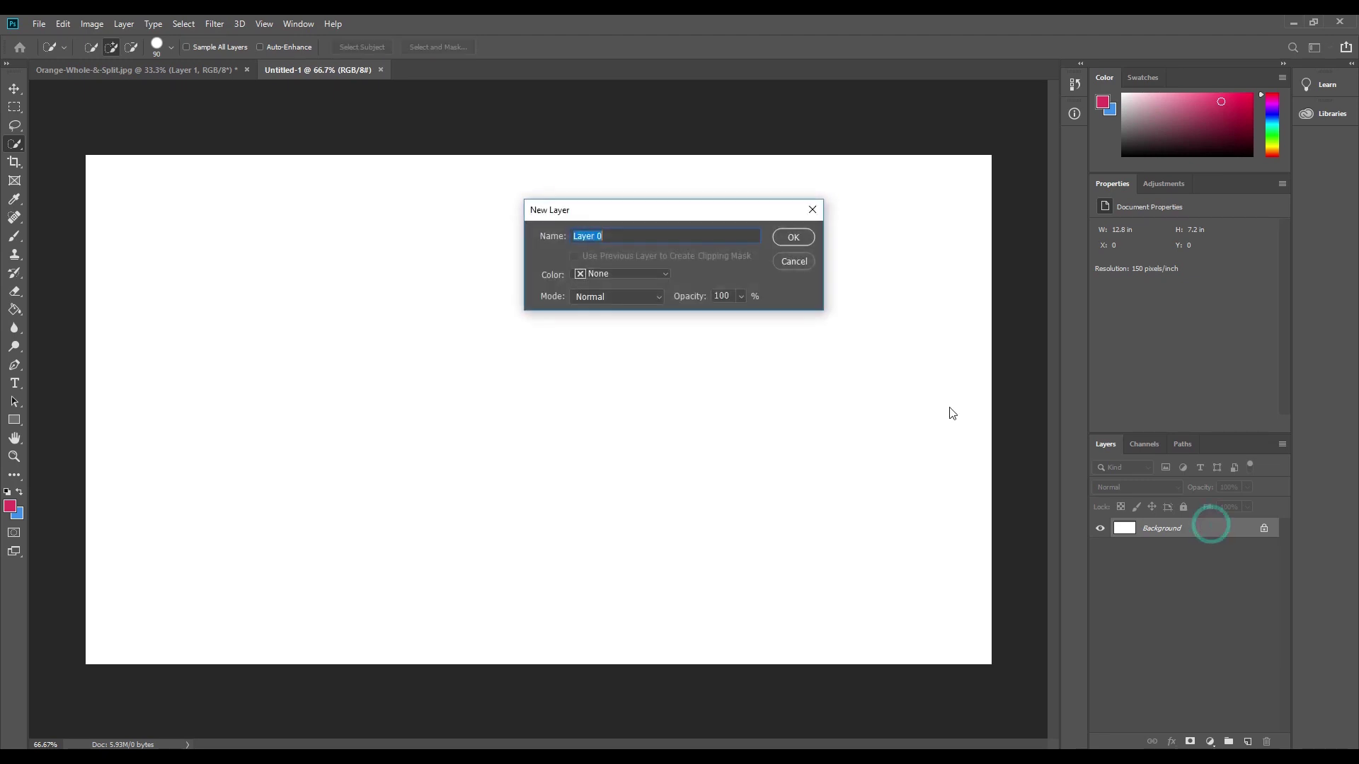
click(792, 236)
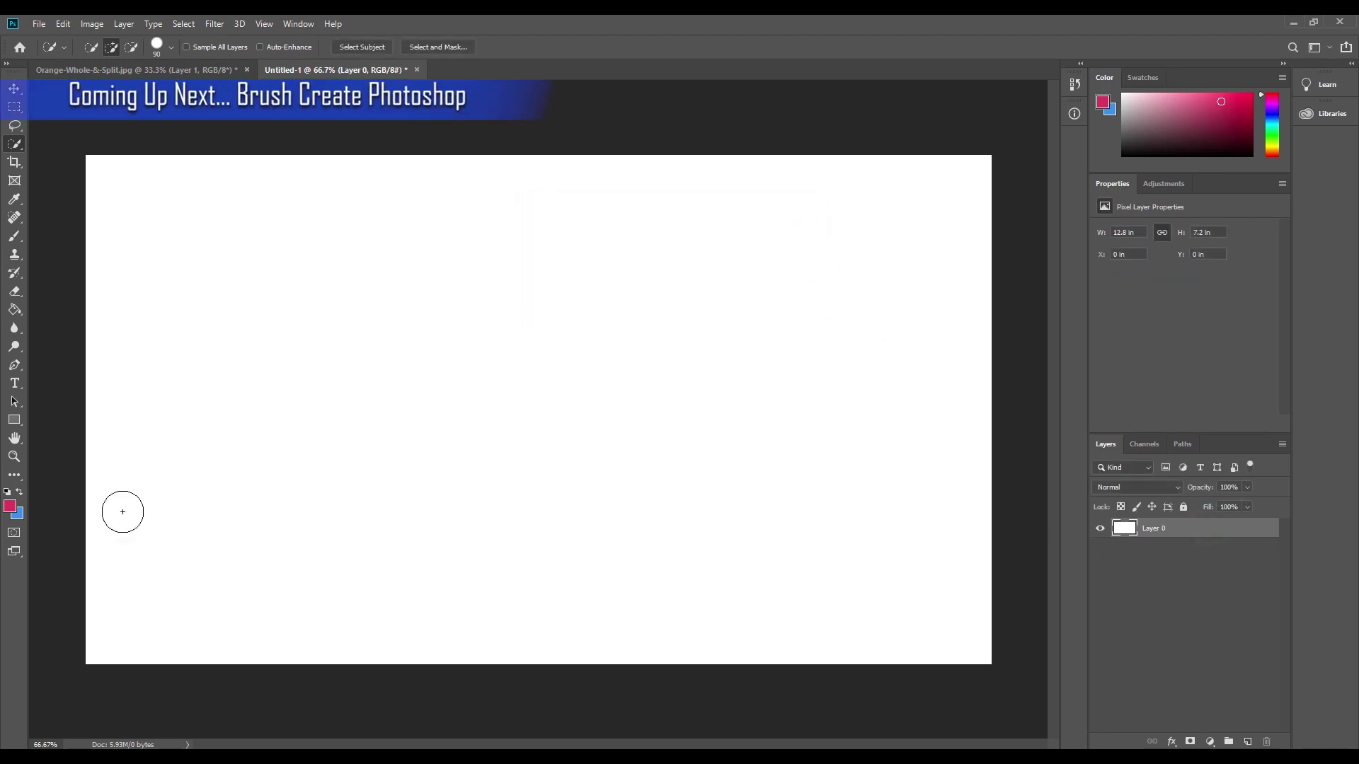
click(8, 494)
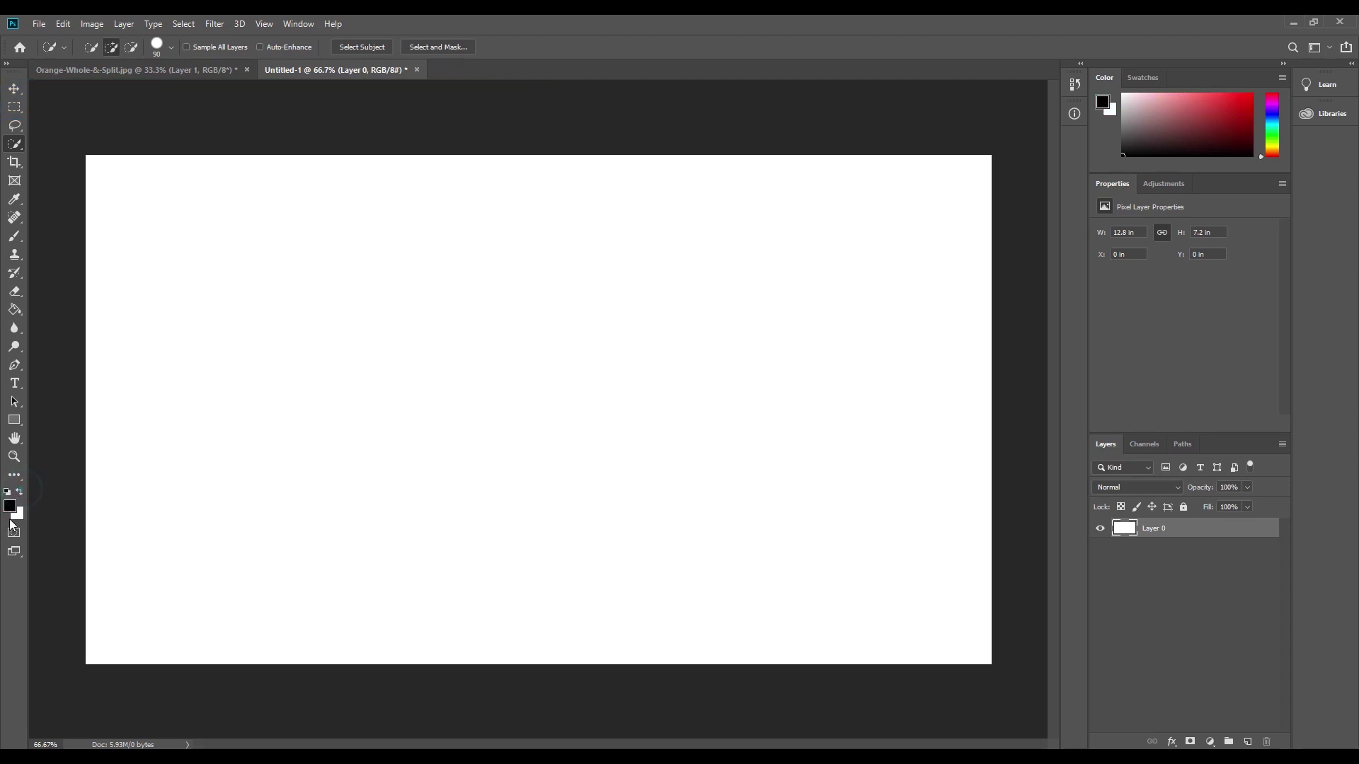
click(10, 505)
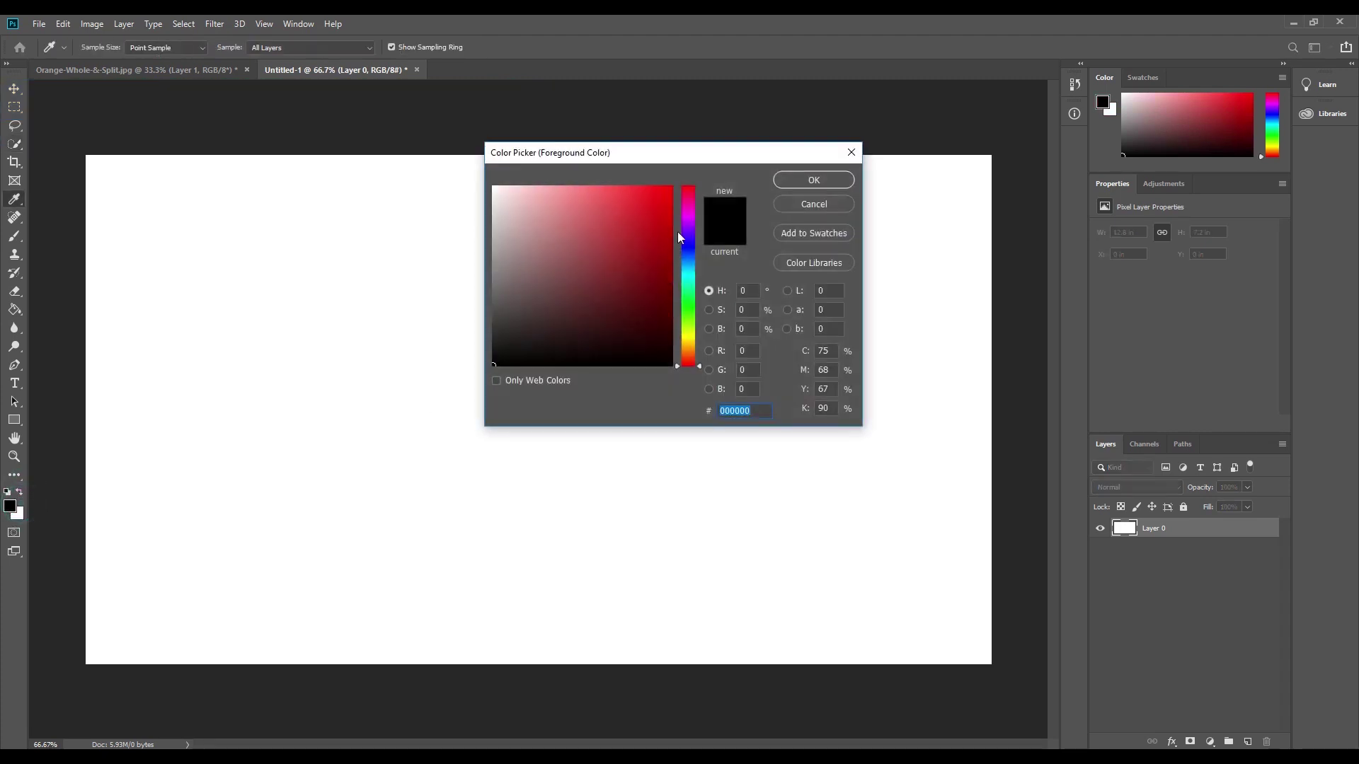
drag(688, 249, 688, 262)
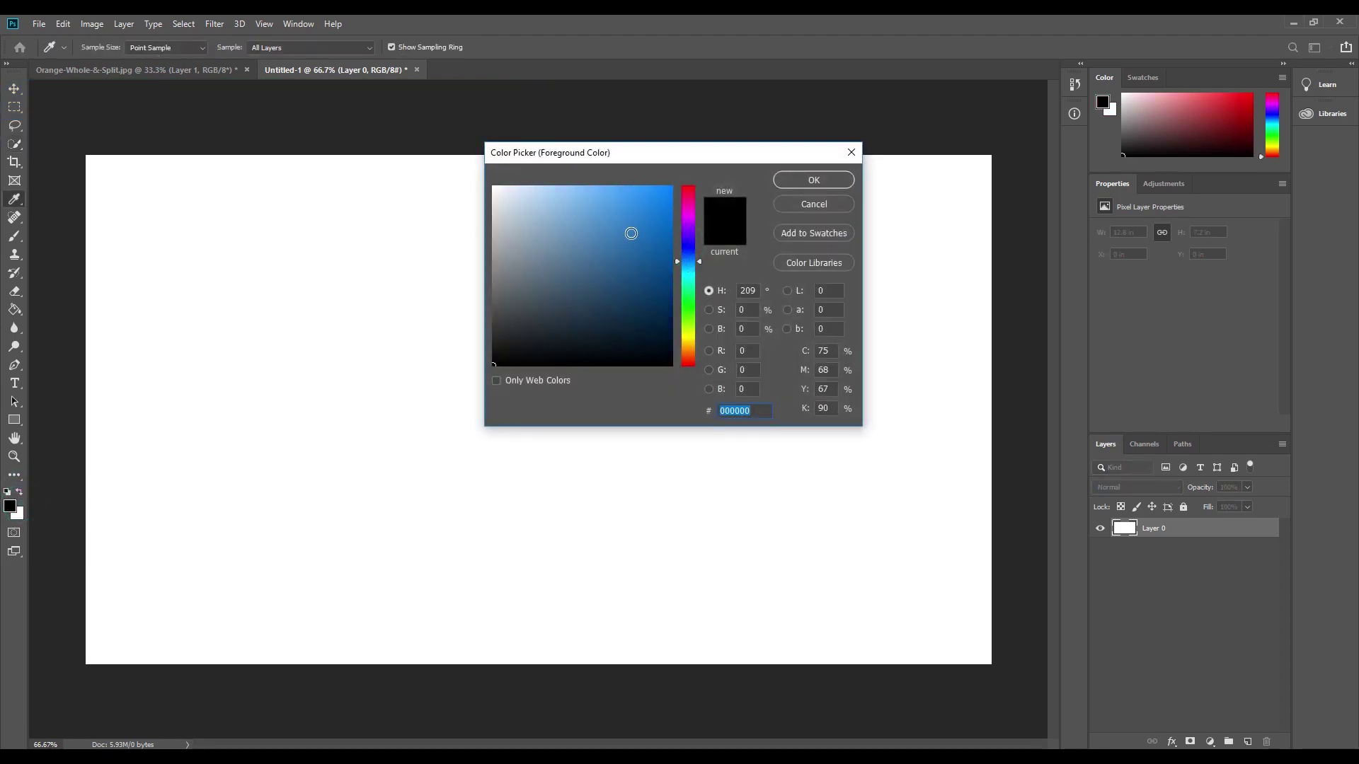
click(630, 219)
click(827, 181)
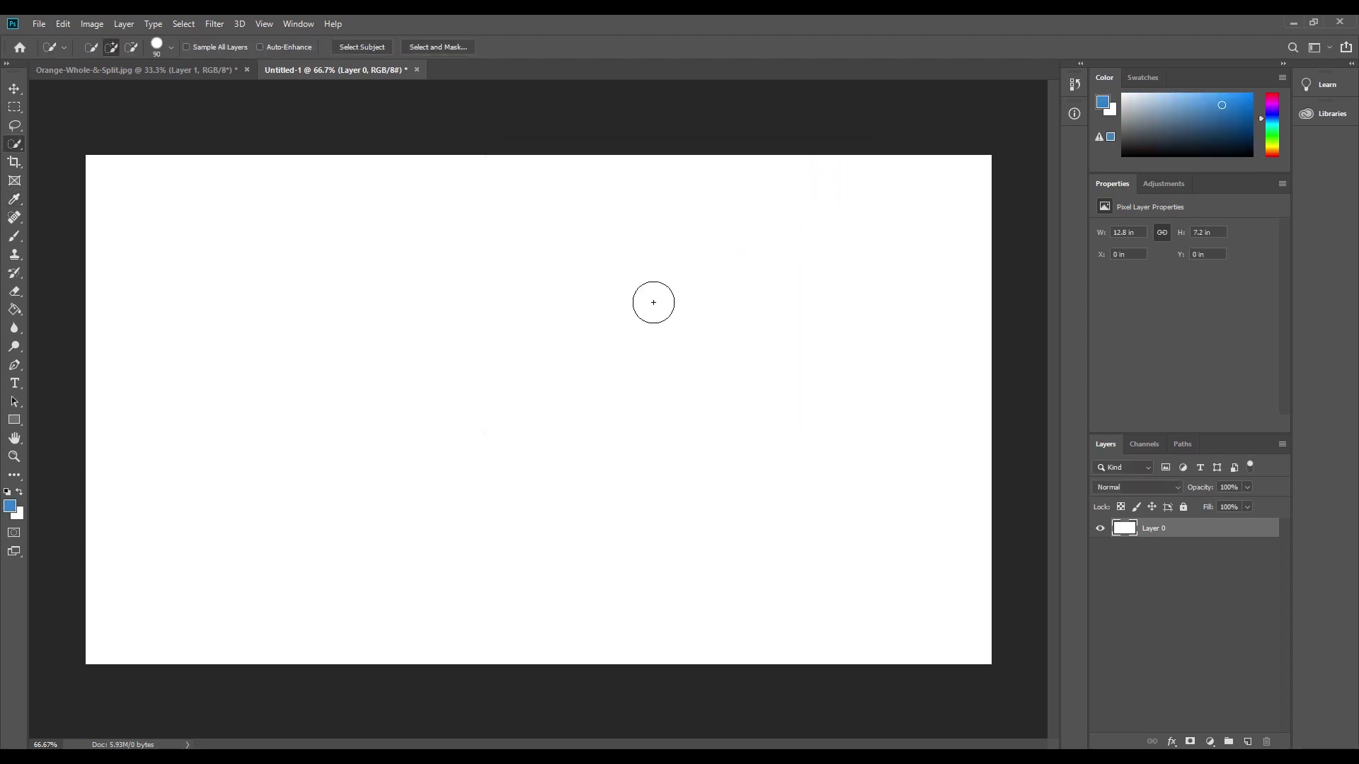
Set the background colour to a pale light blue (#a0cbf2)
click(17, 517)
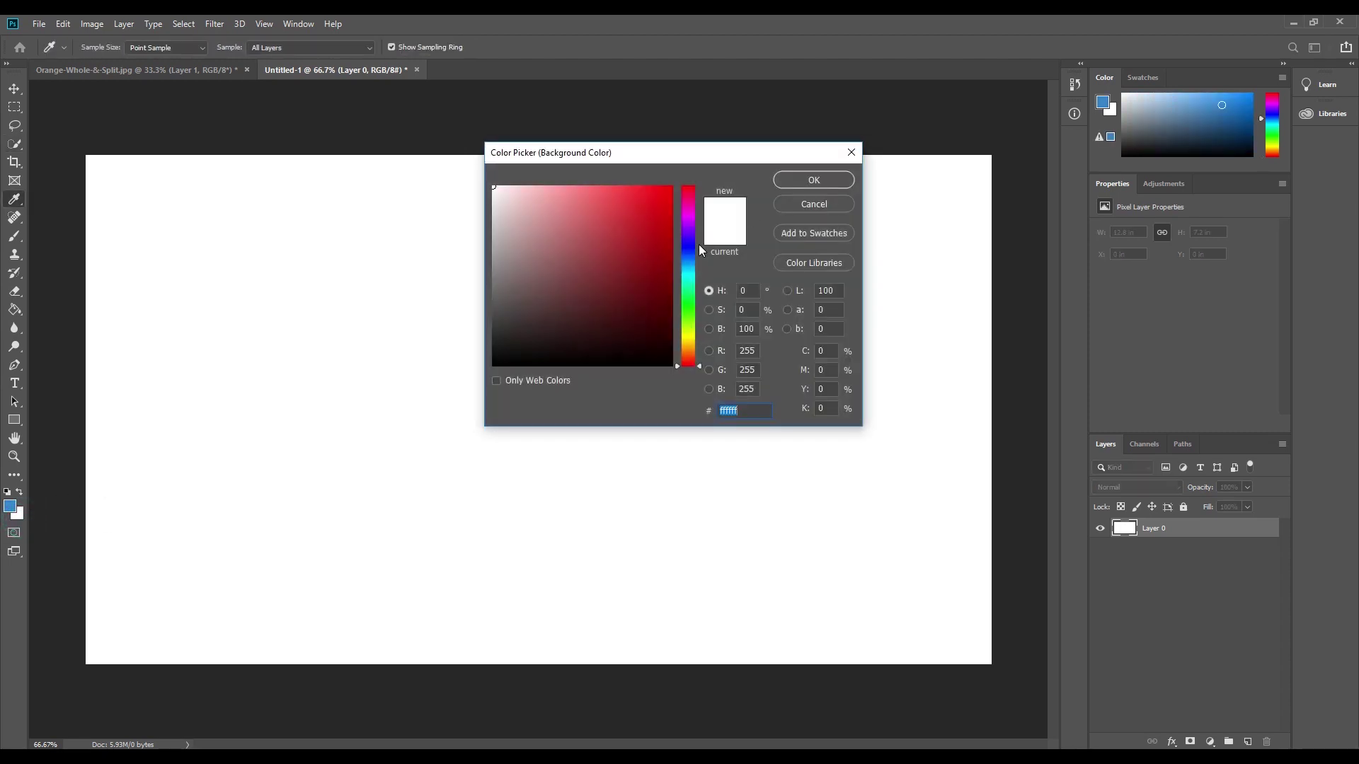
click(693, 274)
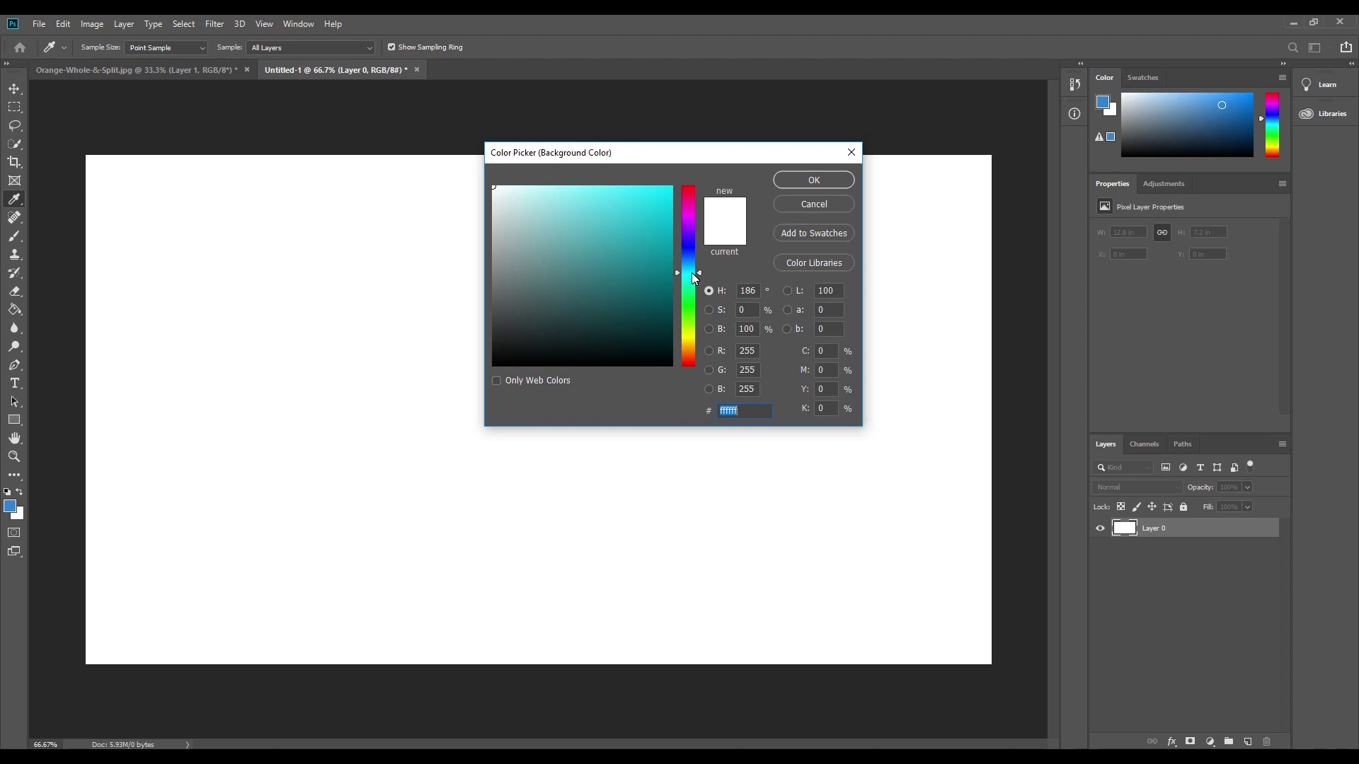
drag(692, 272, 695, 261)
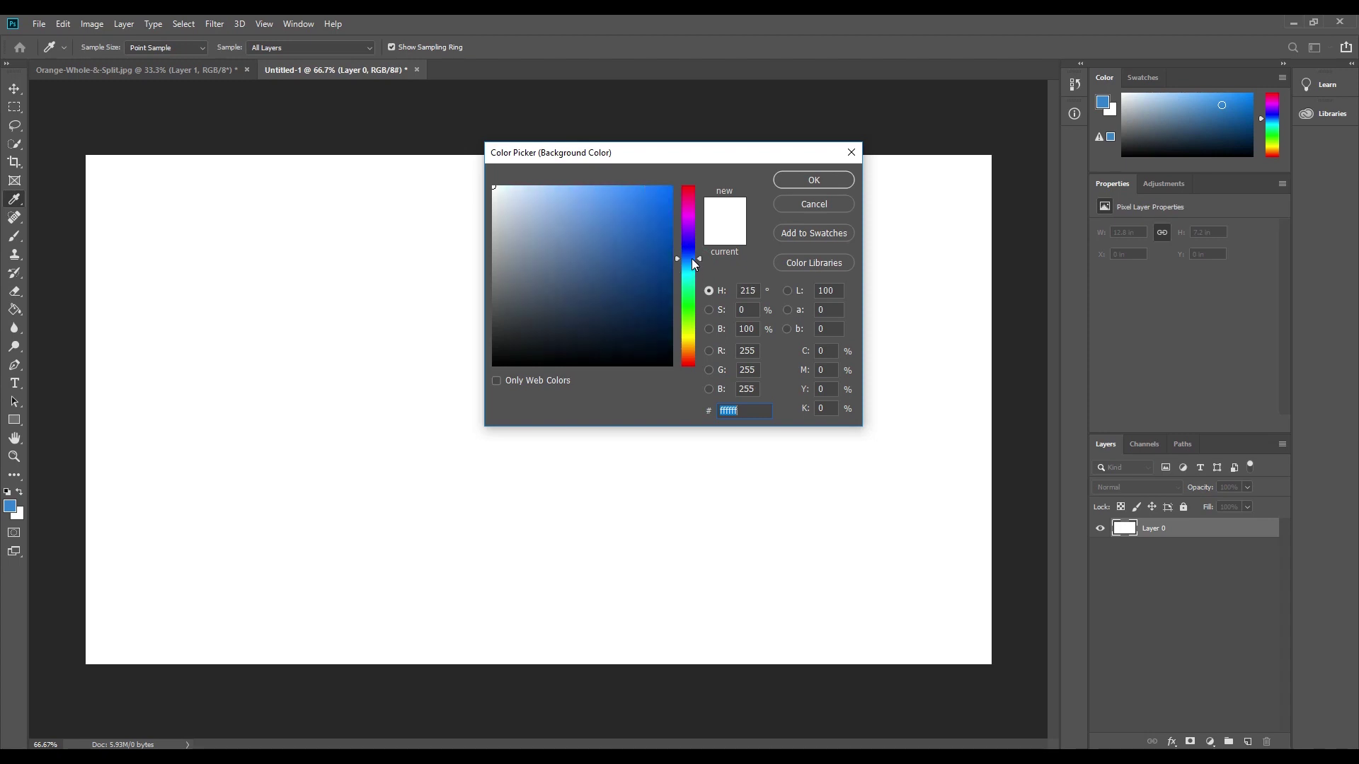
drag(553, 193, 563, 196)
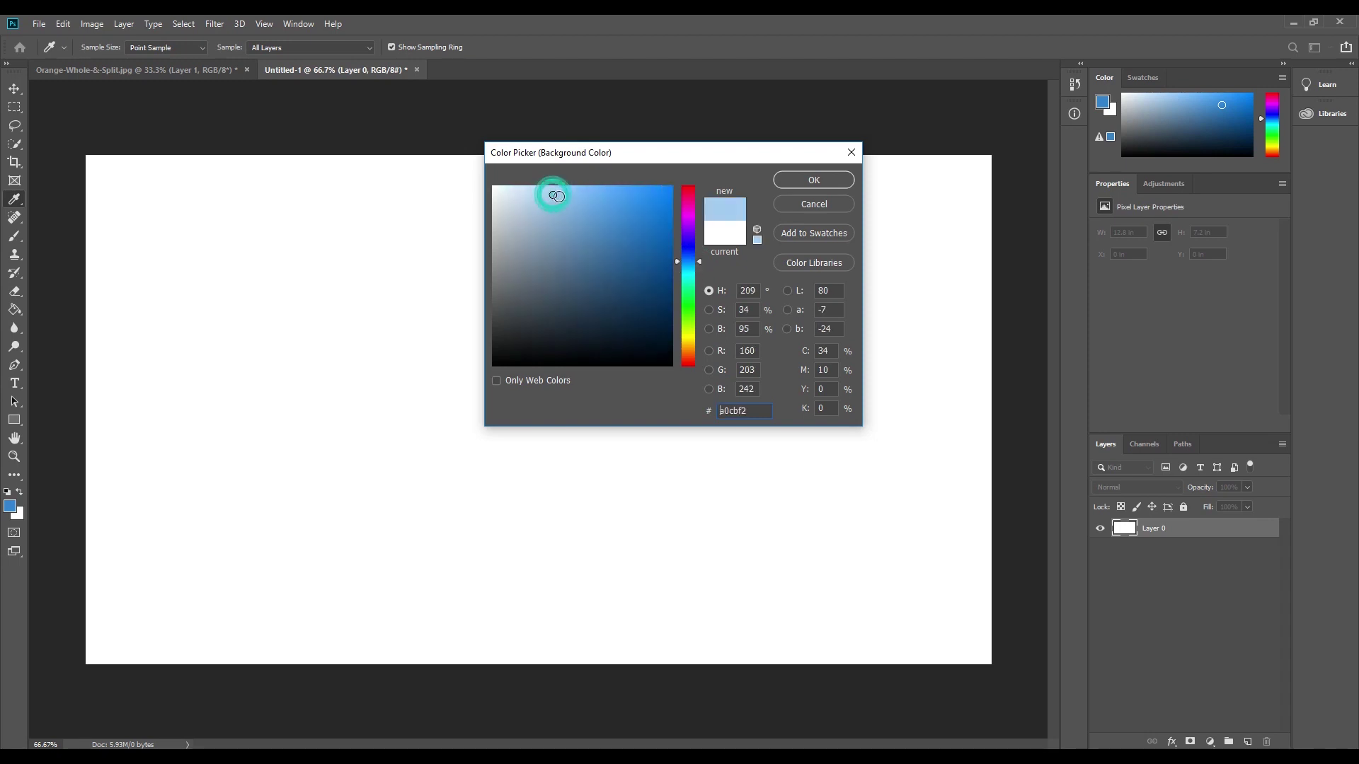
key(w)
click(833, 182)
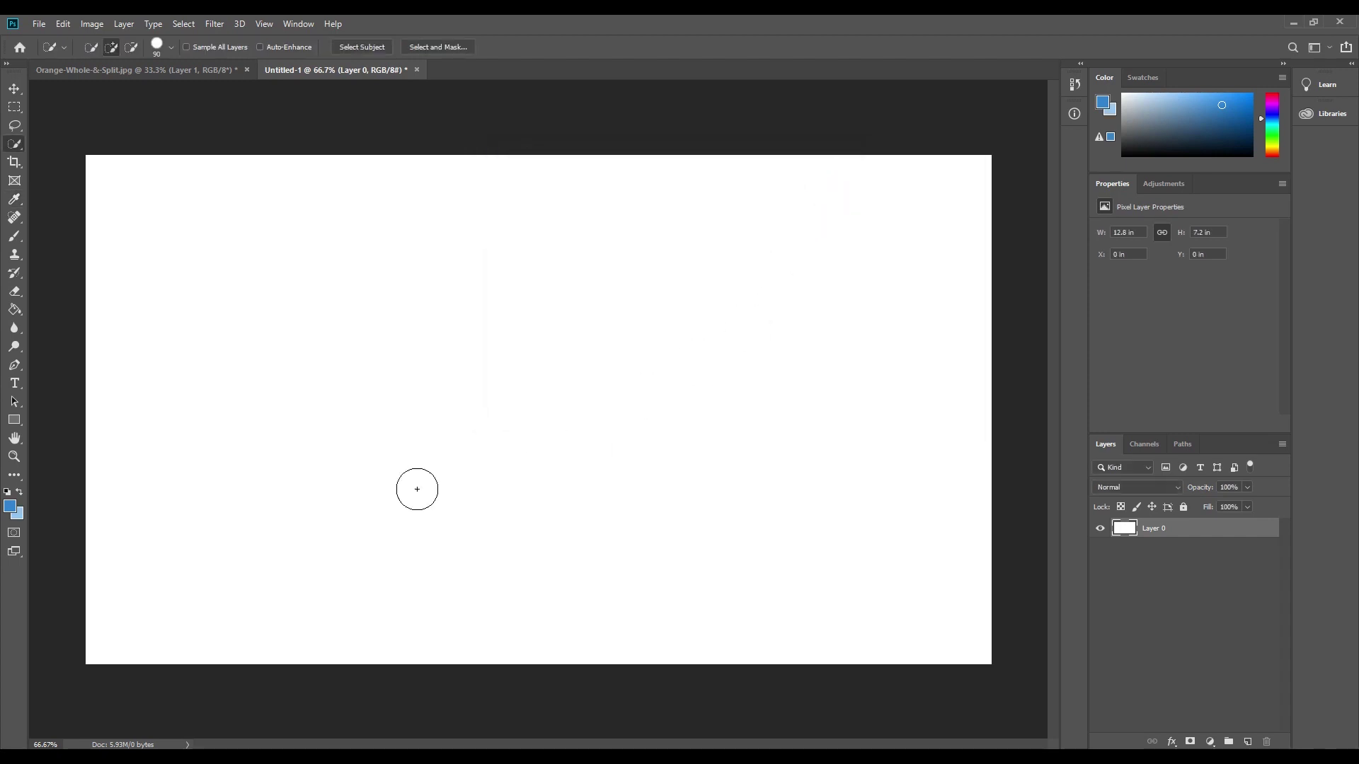
click(14, 309)
Draw a radial foreground-to-background blue gradient across the canvas
click(15, 310)
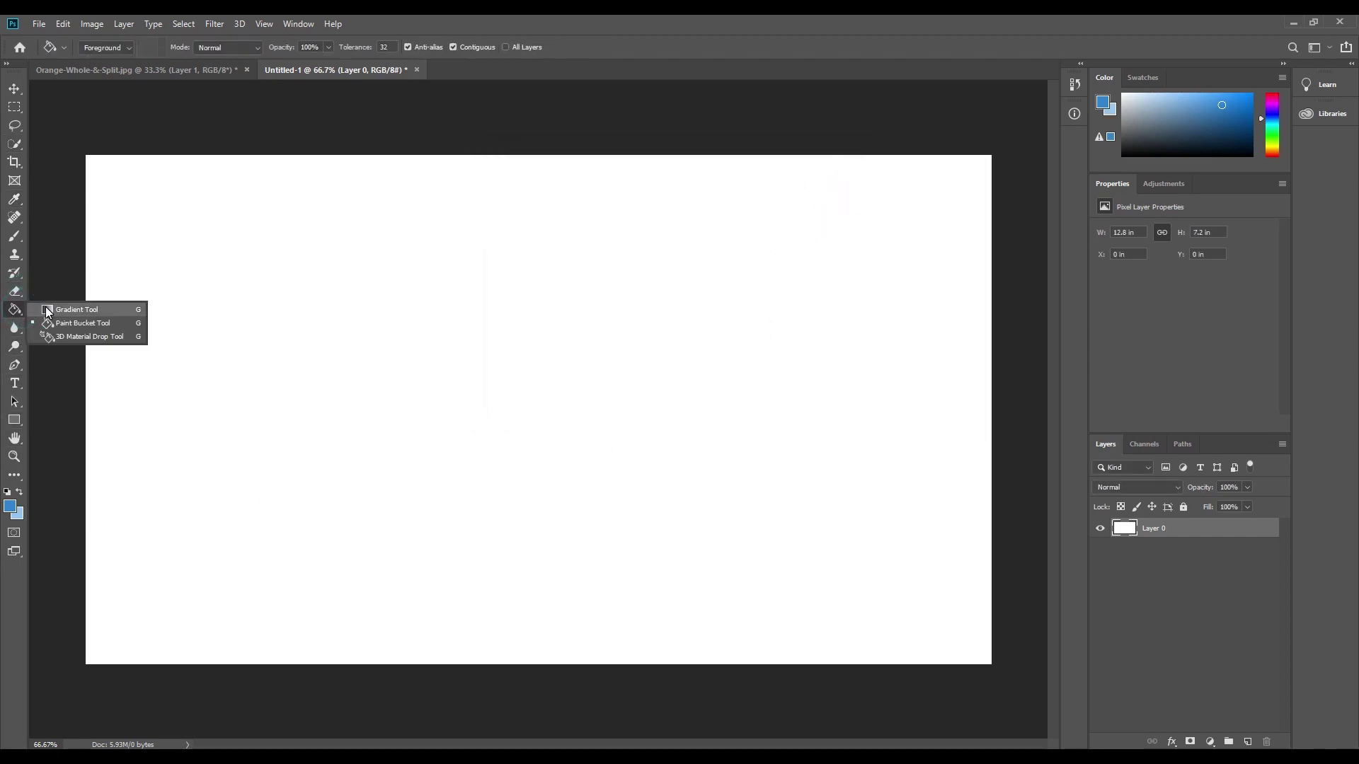
click(48, 312)
click(133, 47)
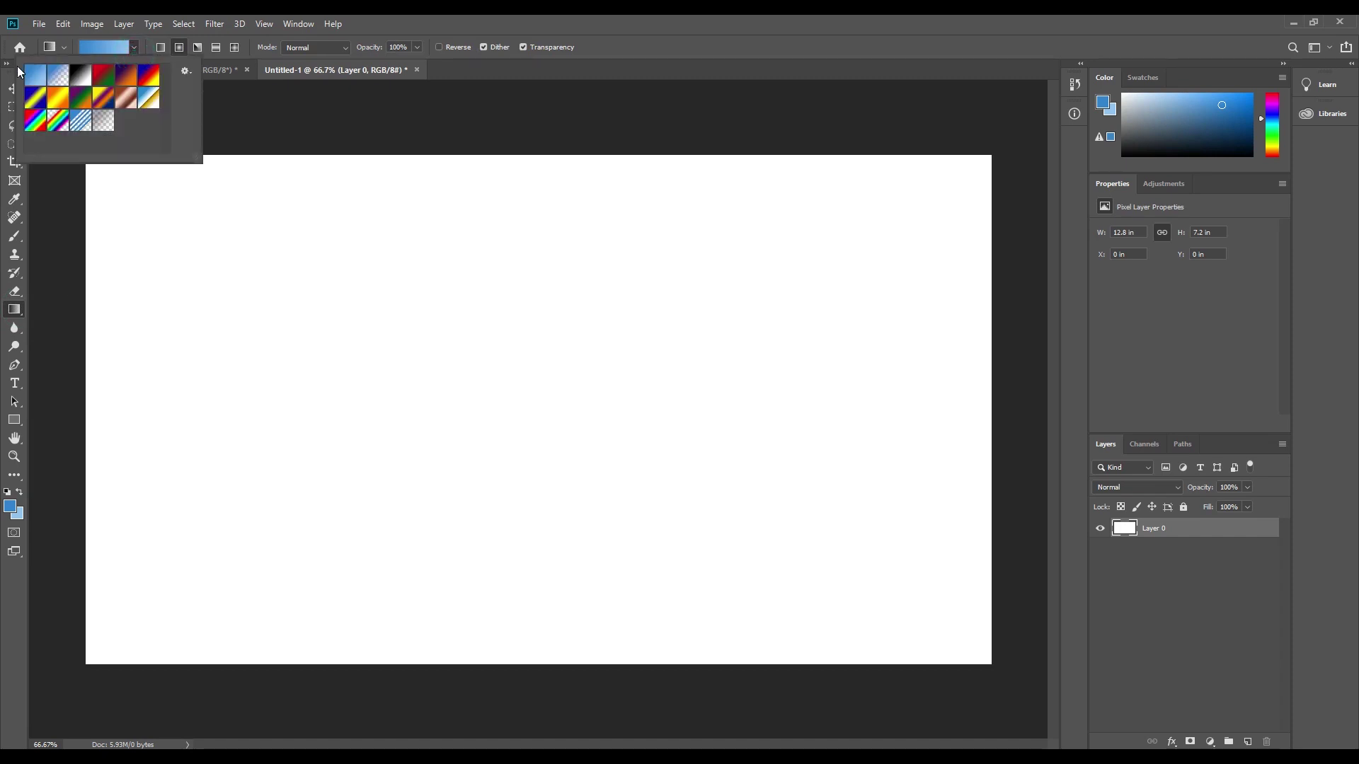
click(35, 74)
click(502, 392)
drag(495, 386, 957, 484)
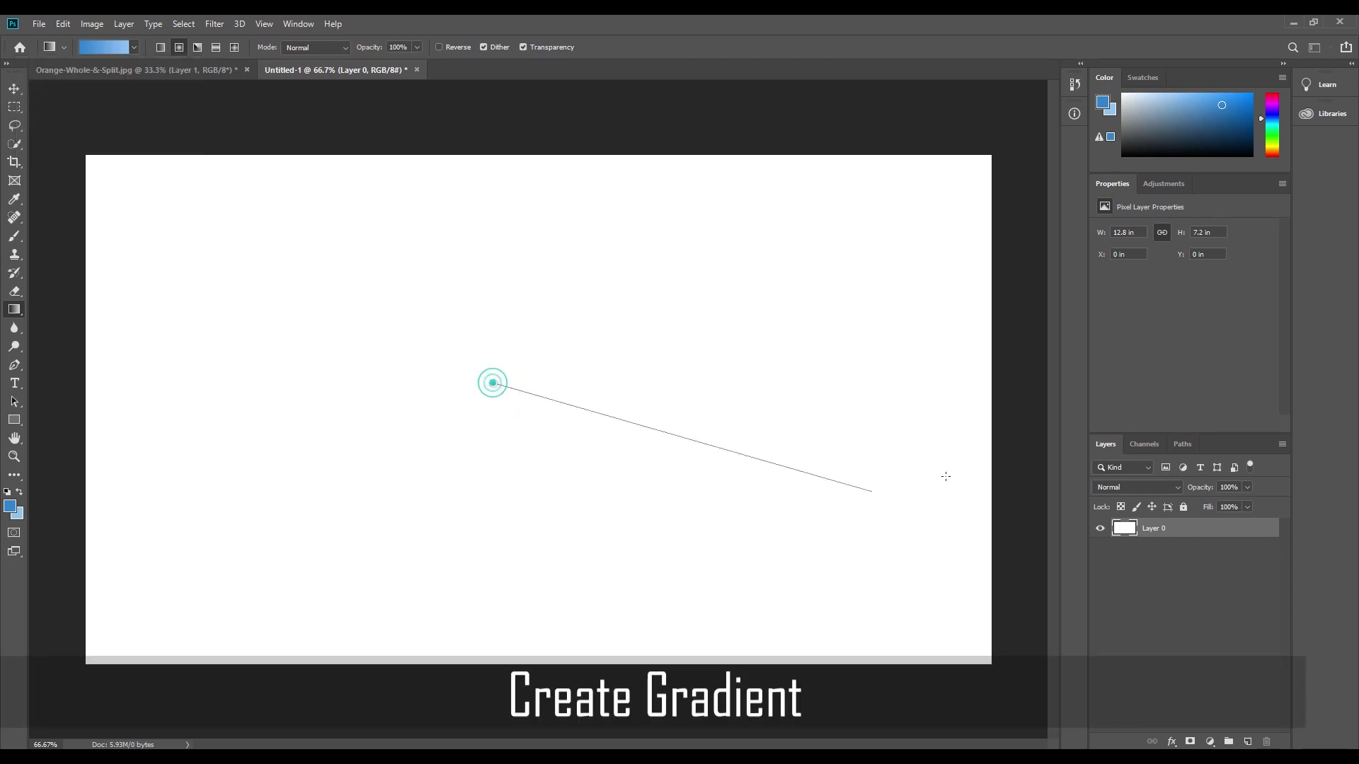
Swap the colours and redraw the gradient glowing pale blue from the canvas centre
click(18, 492)
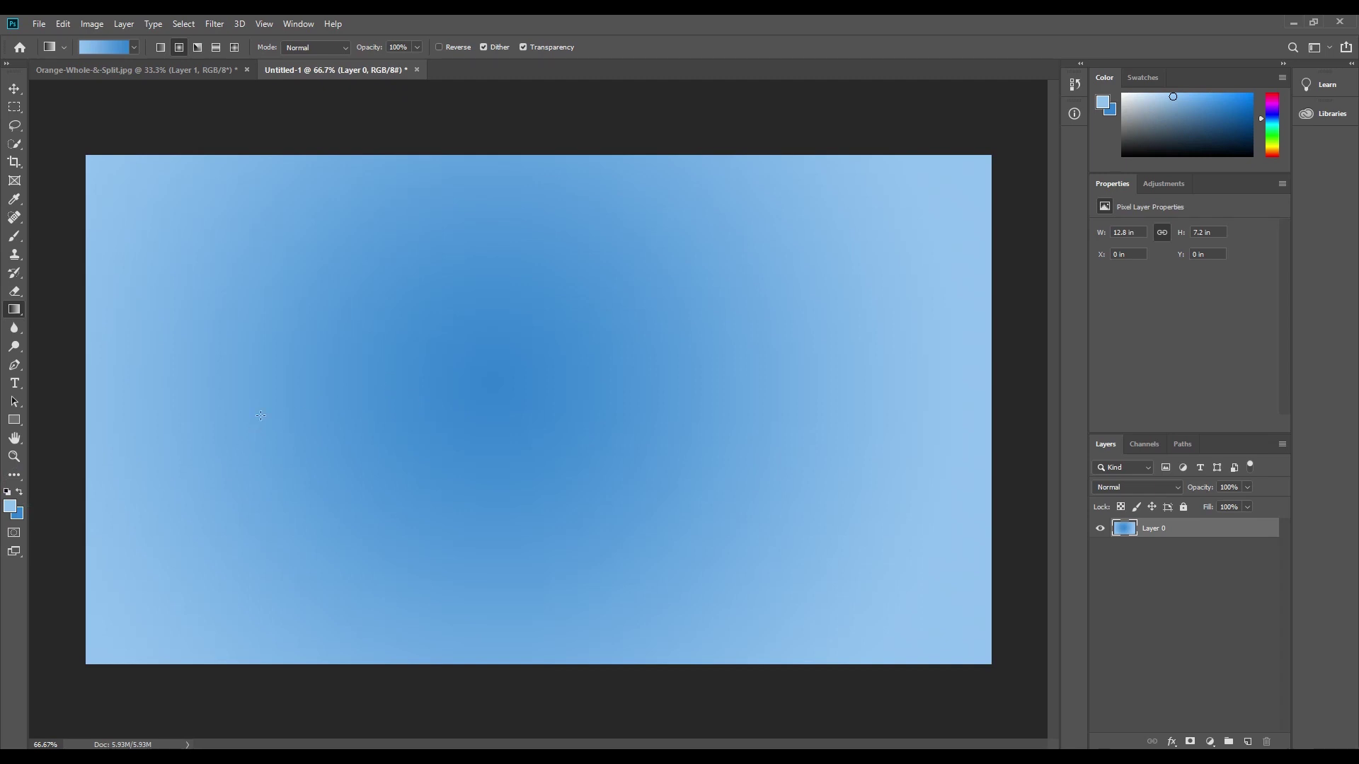
drag(349, 391, 855, 570)
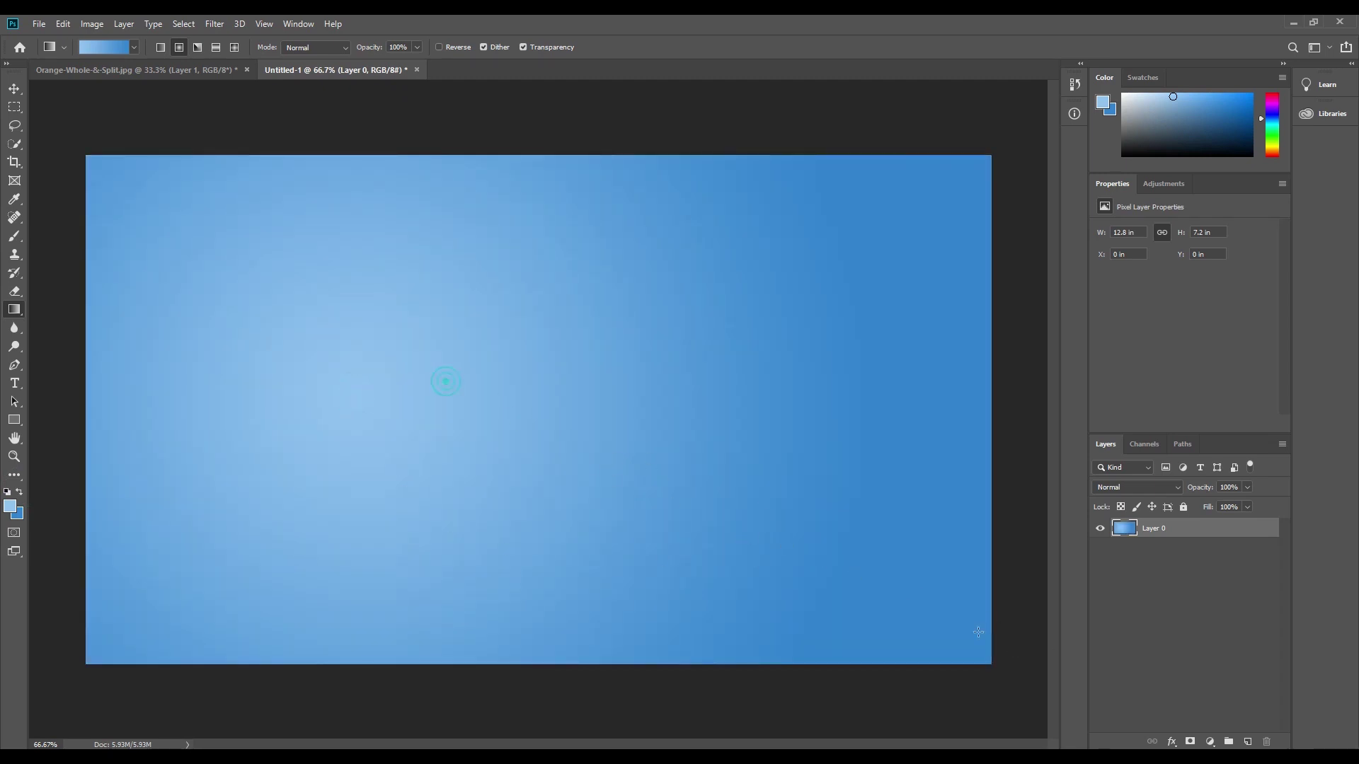
drag(446, 383, 978, 632)
drag(363, 389, 775, 566)
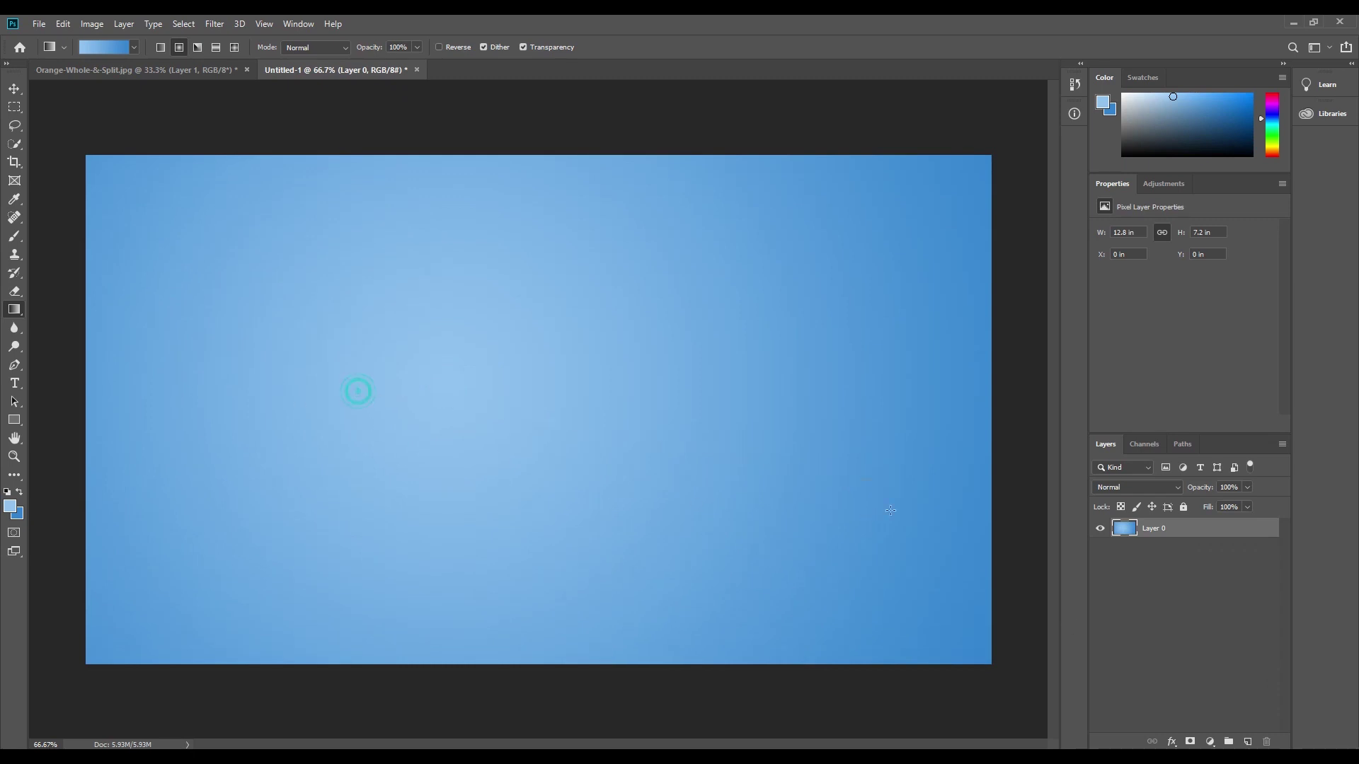
drag(380, 417, 760, 573)
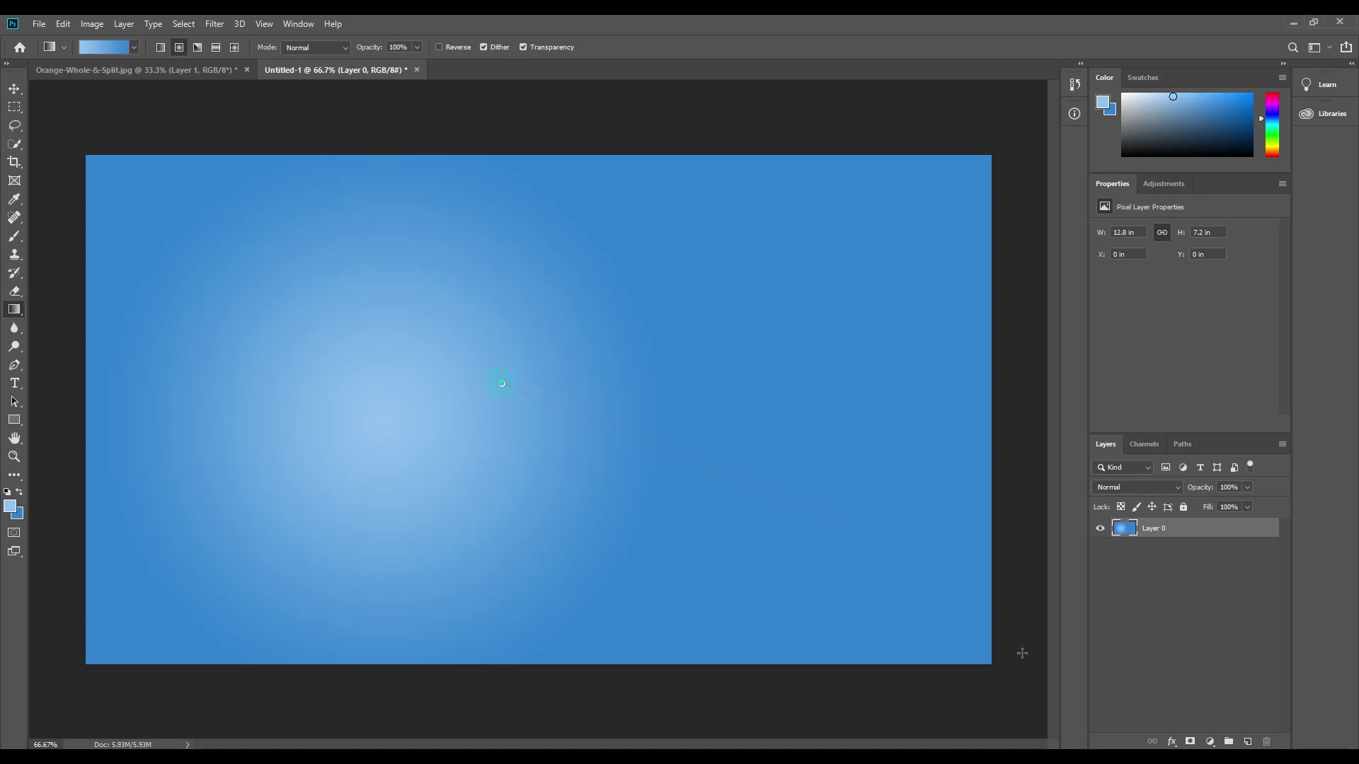
drag(1021, 652, 1026, 651)
drag(523, 407, 794, 581)
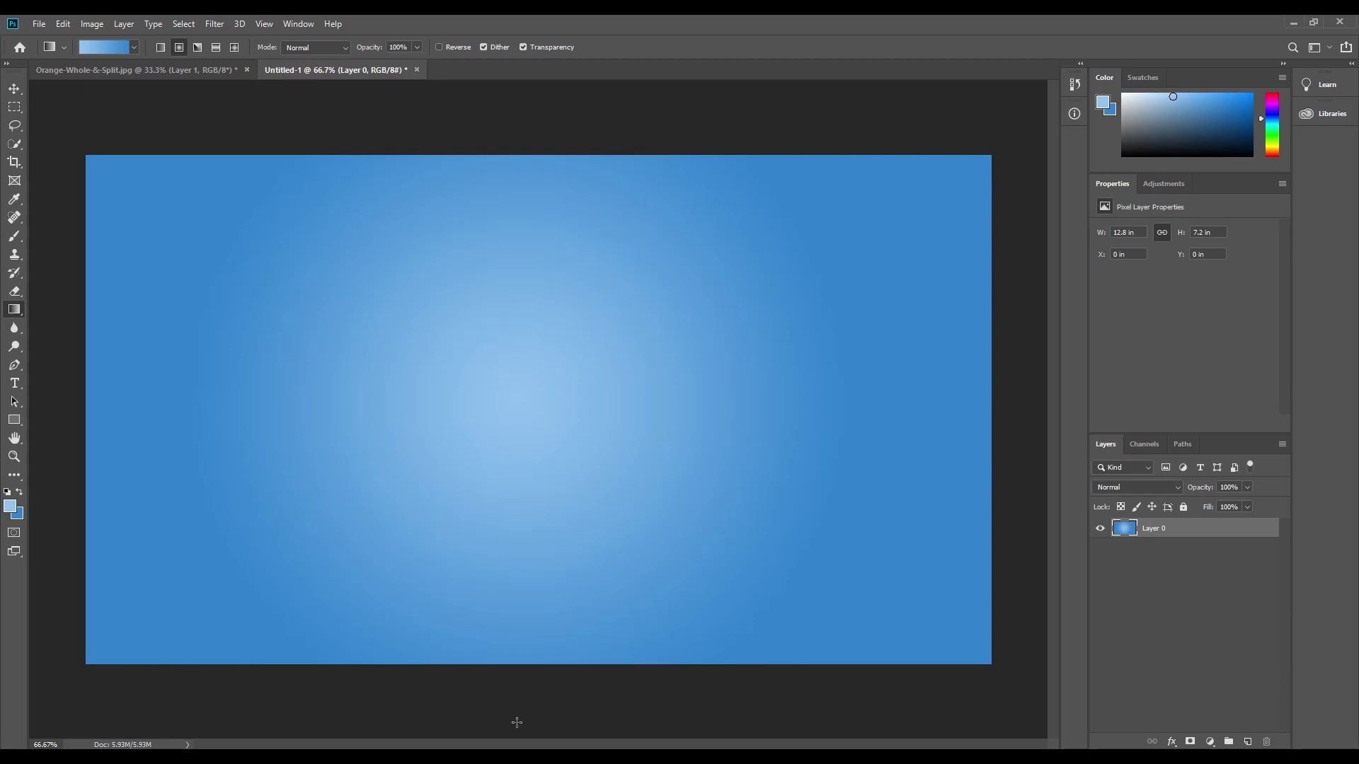
click(138, 71)
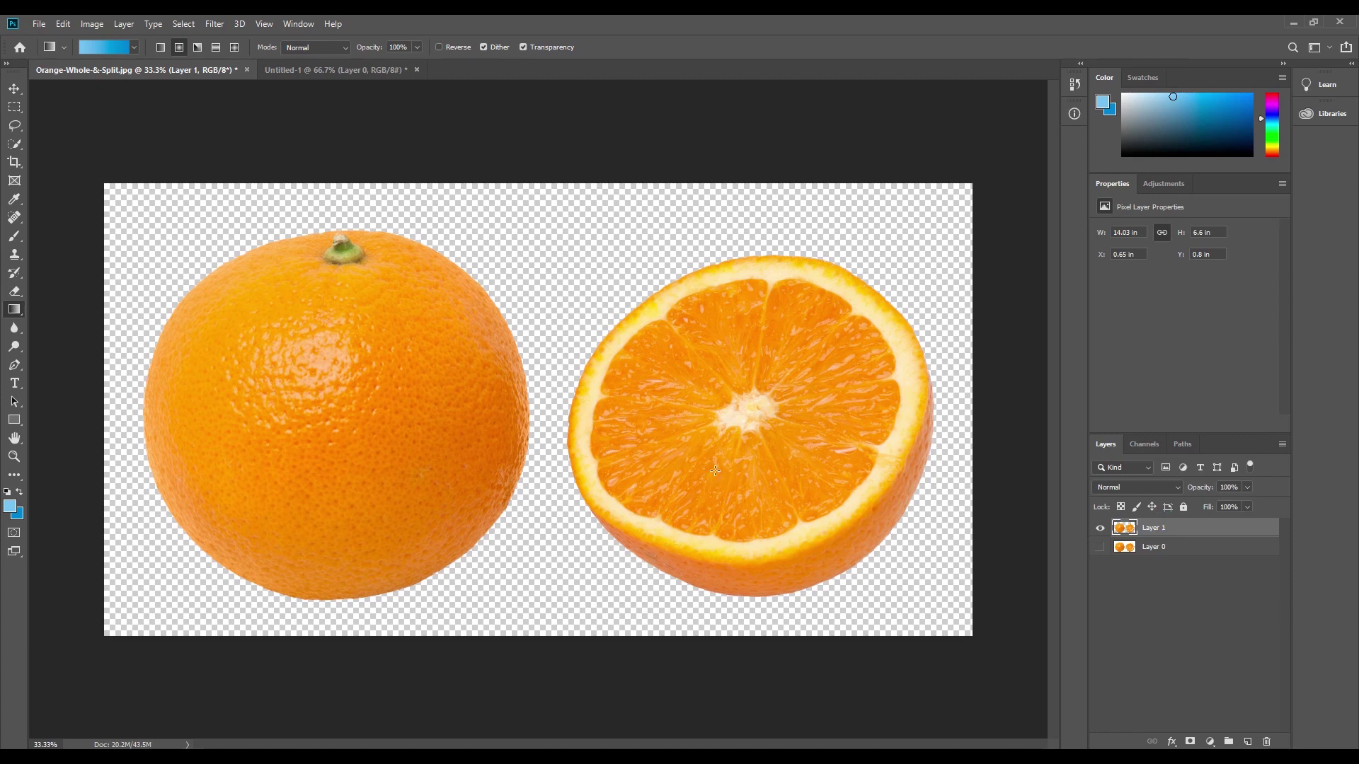
Load Layer 1's oranges as a selection and drop them onto the Untitled-1 gradient canvas
key(ctrl+a)
ctrl+click(1123, 528)
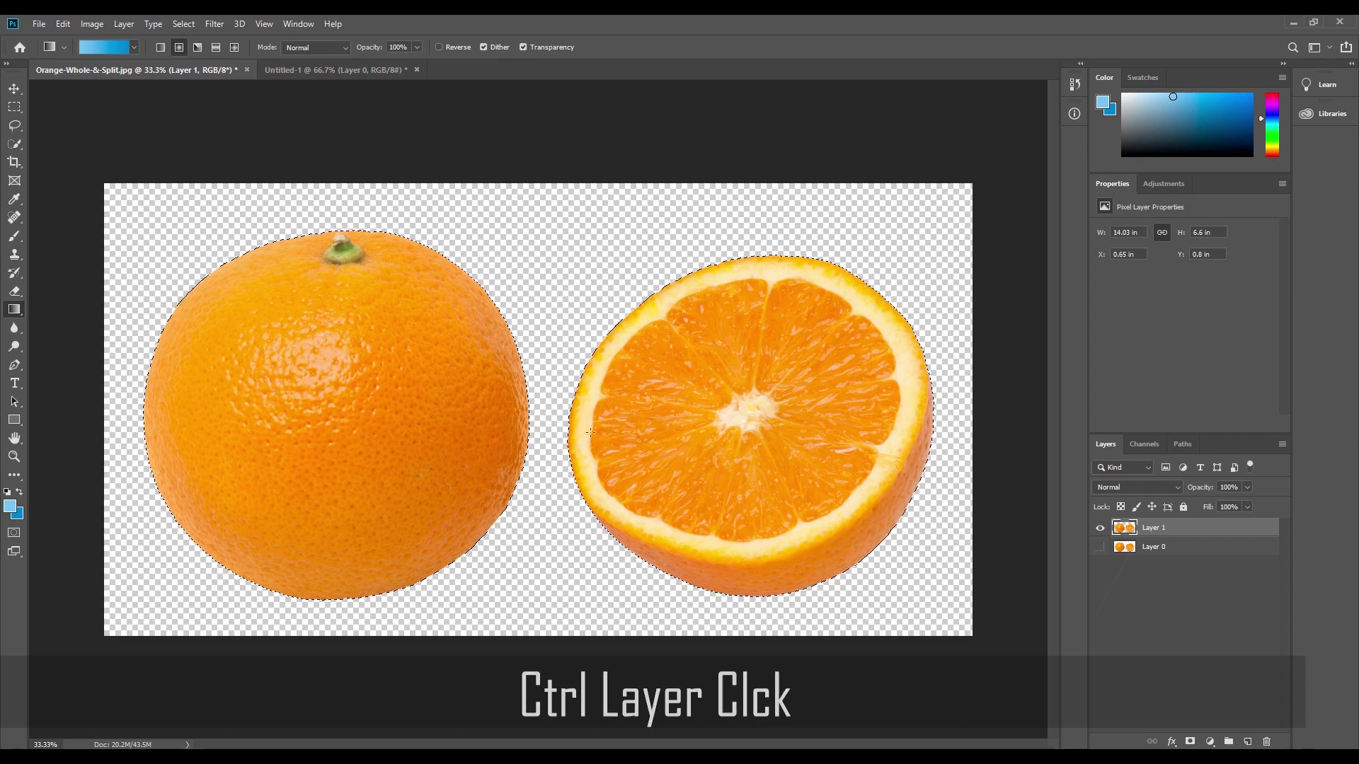
mouse_move(336, 277)
mouse_down()
mouse_move(641, 485)
mouse_move(1197, 589)
mouse_move(1190, 574)
mouse_up()
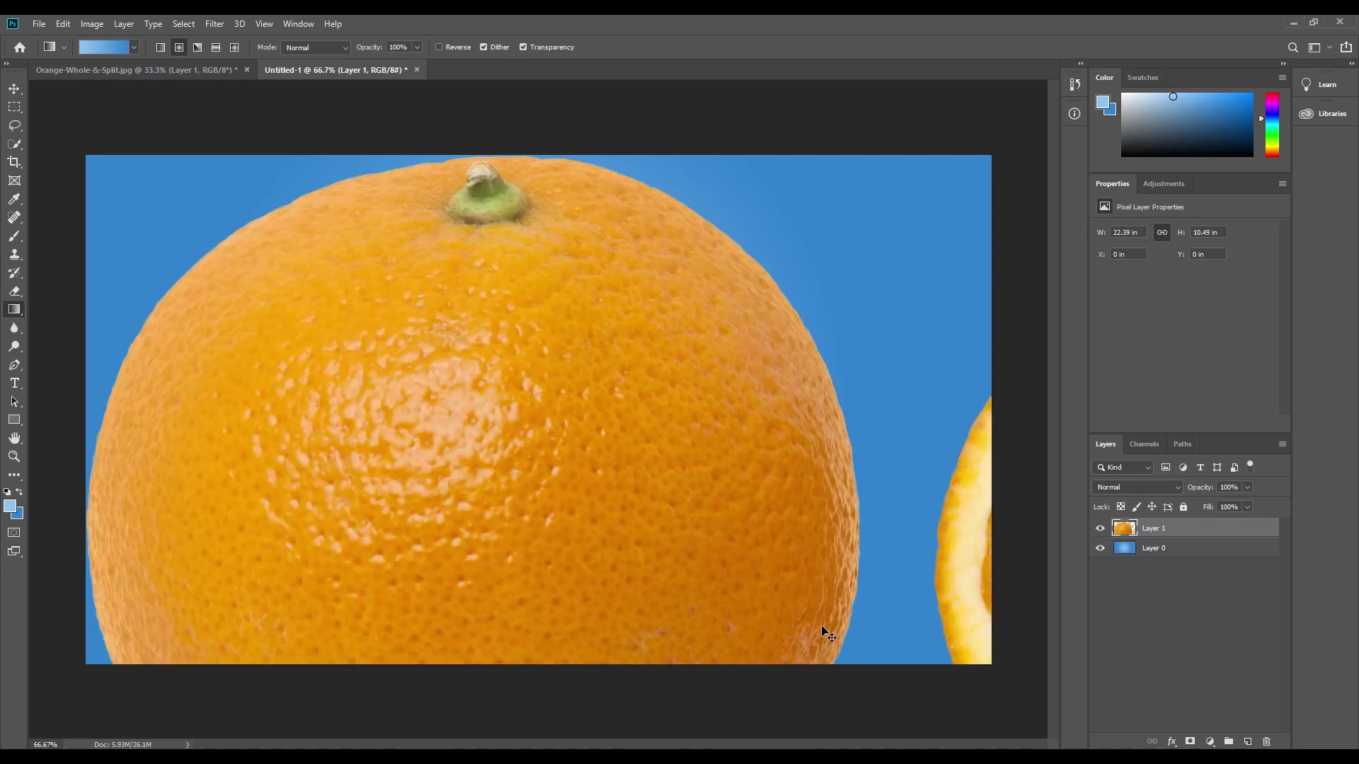
key(ctrl+t)
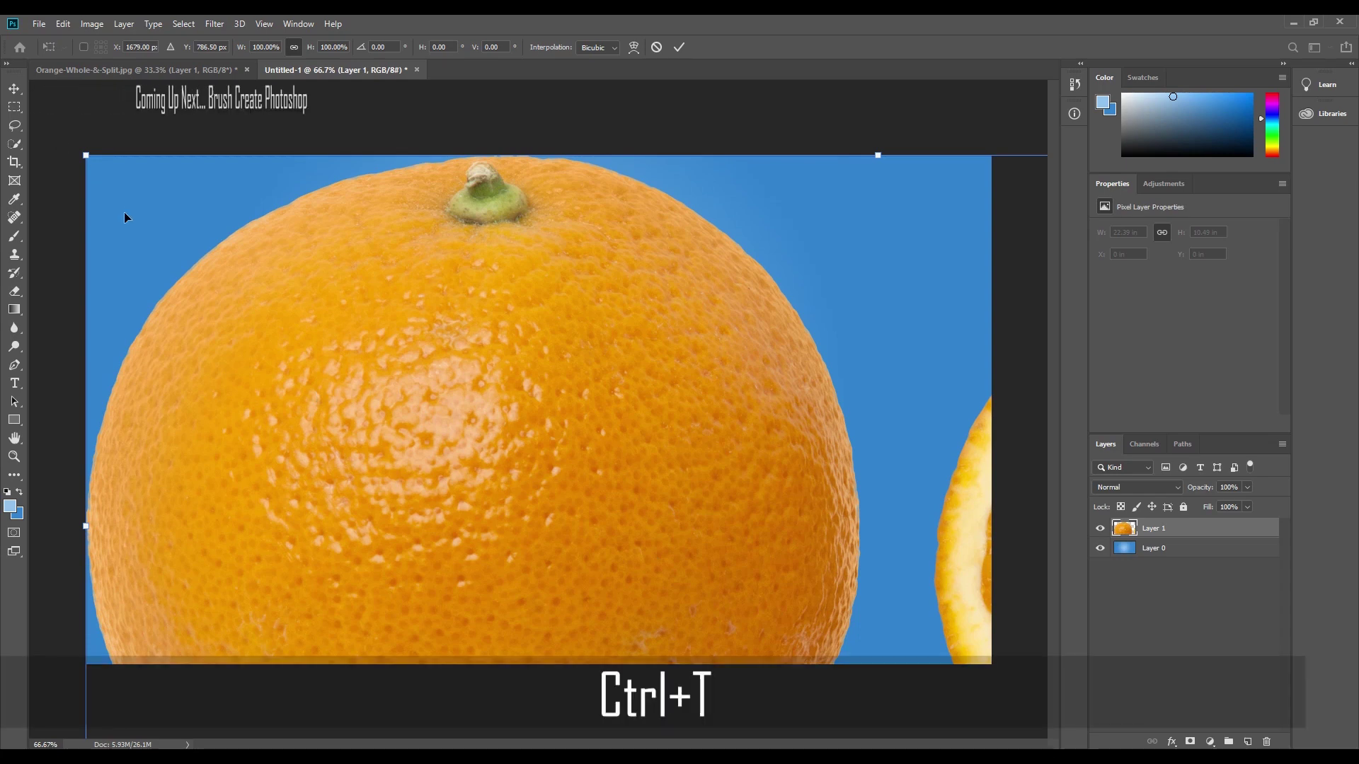
Scale the oranges down to about a quarter size, centre them, and commit the transform
drag(83, 156, 655, 422)
mouse_move(812, 540)
mouse_down()
mouse_move(370, 425)
mouse_move(466, 419)
mouse_up()
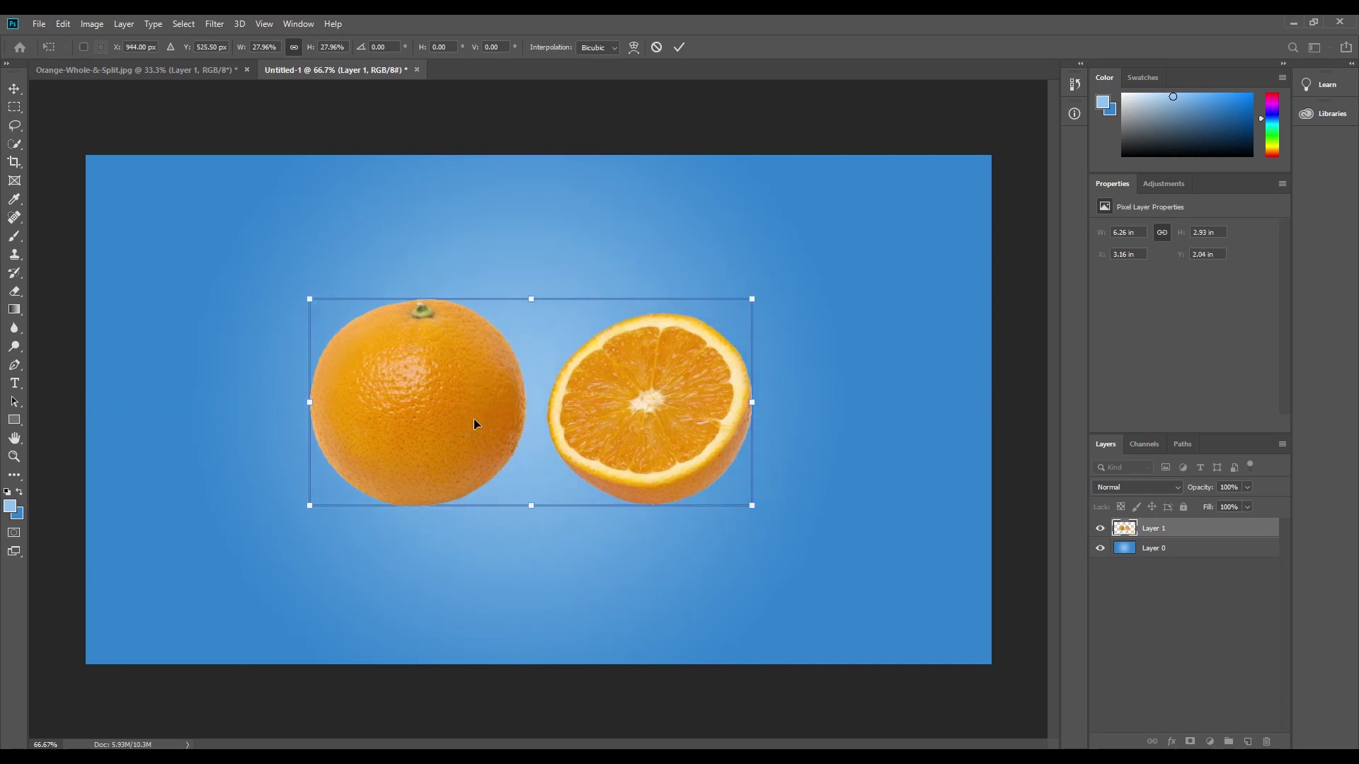
drag(310, 299, 344, 315)
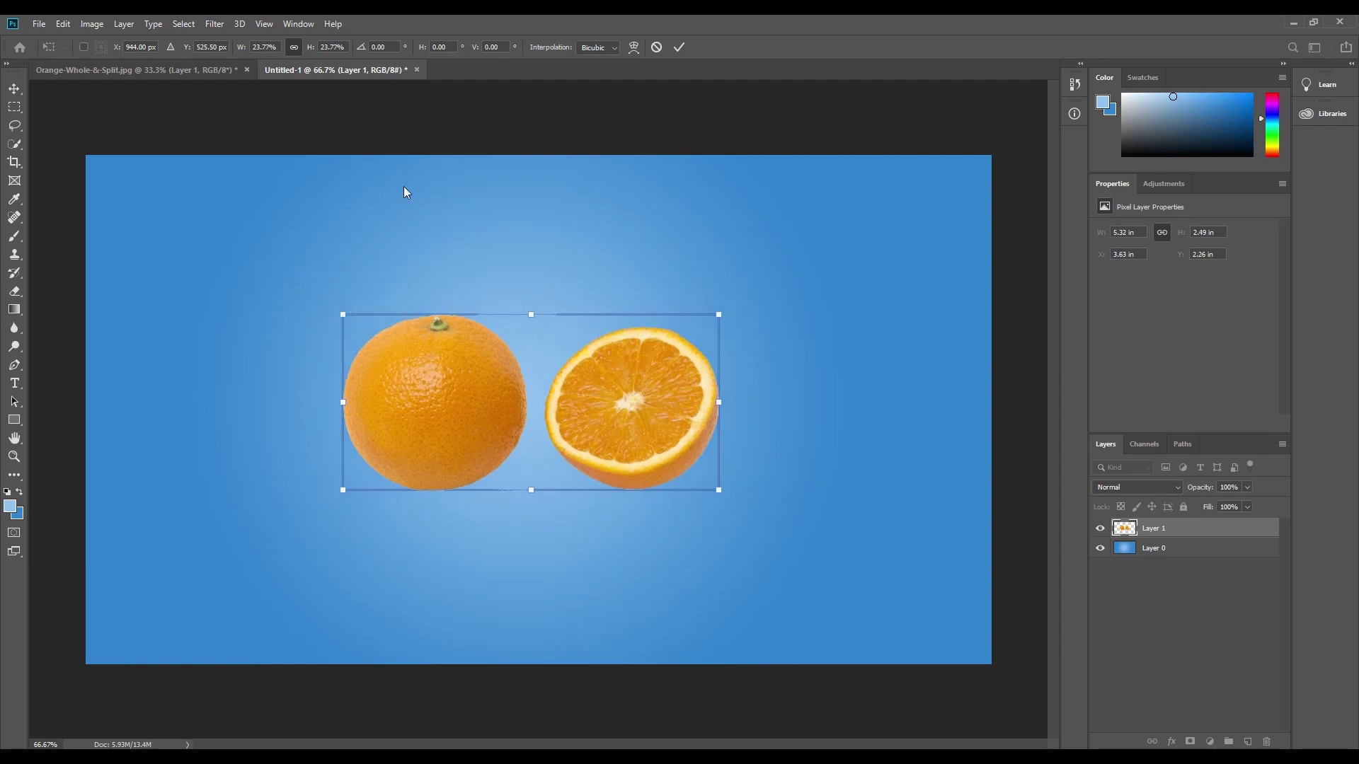
click(684, 52)
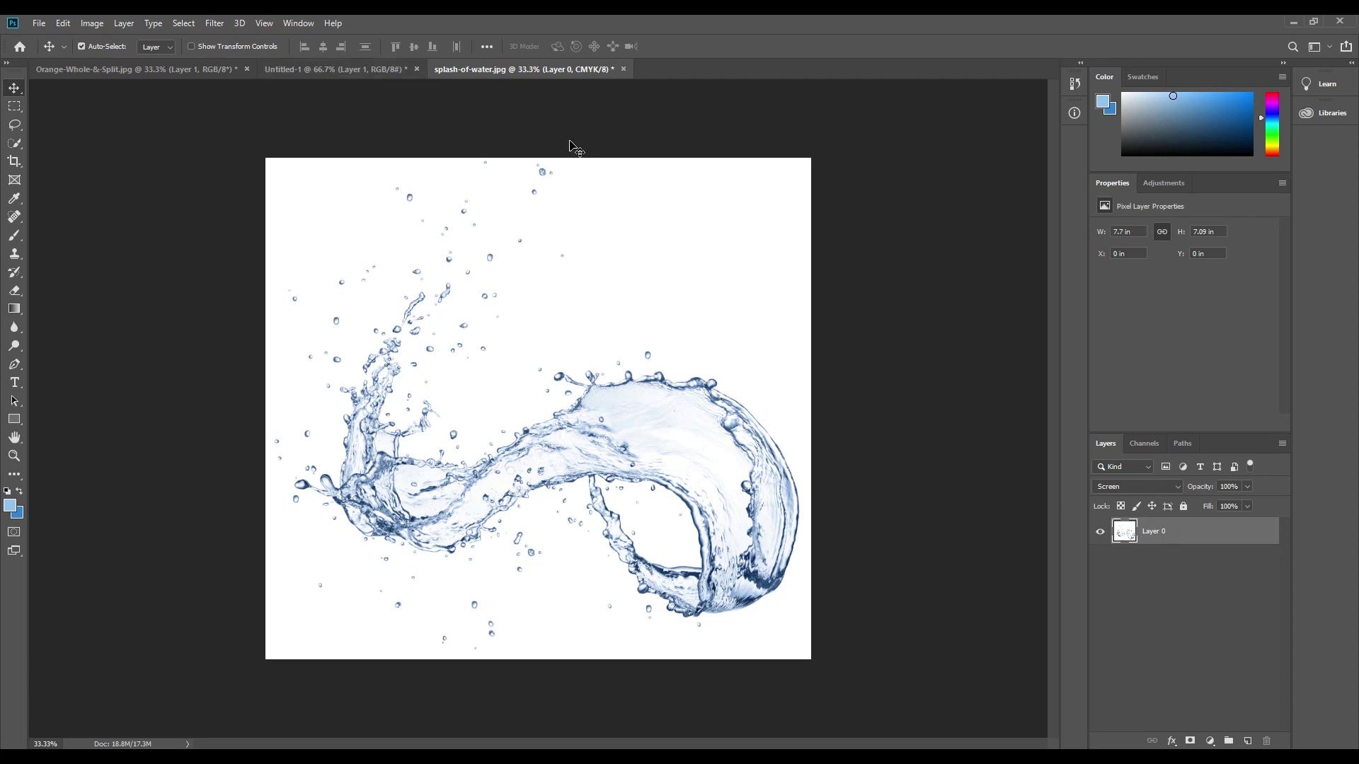
Apply a Levels adjustment with the midtone input moved to about 0.23
key(ctrl+l)
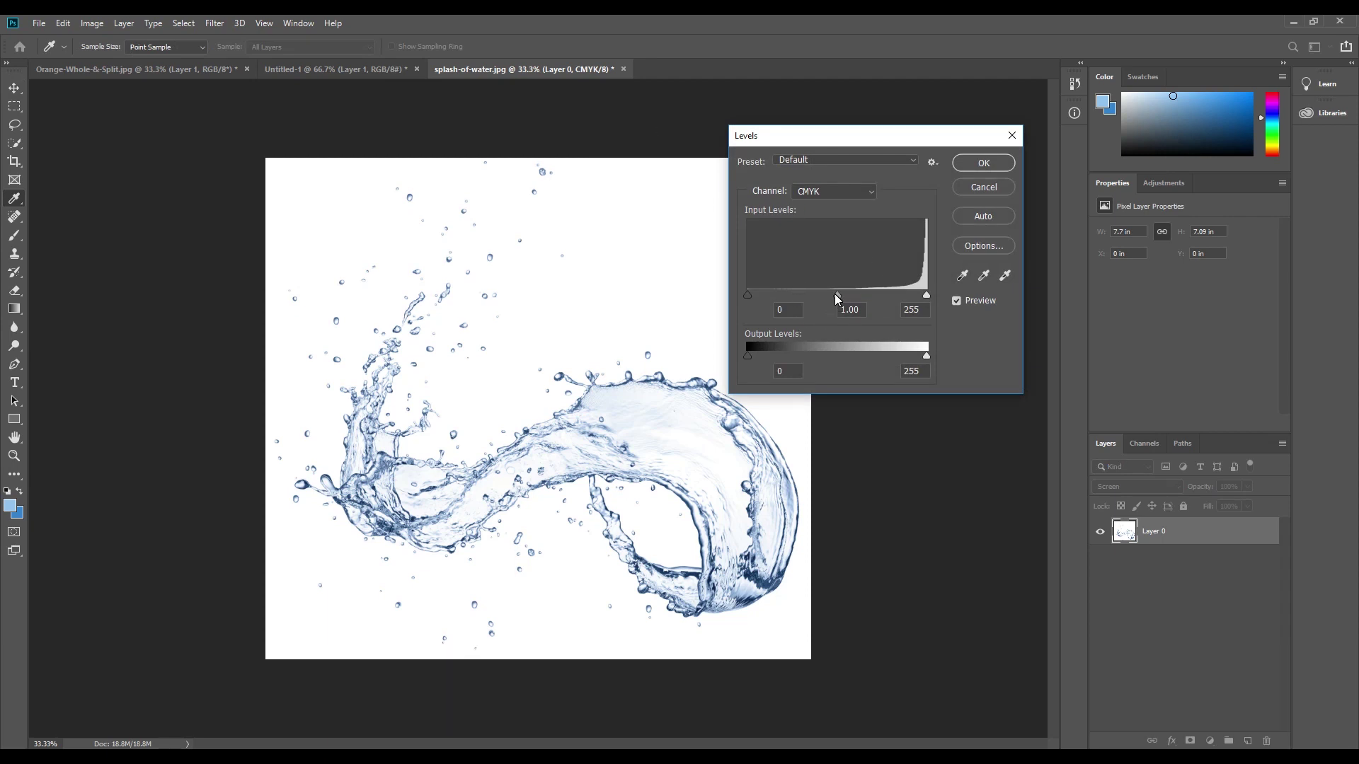
drag(836, 295, 866, 297)
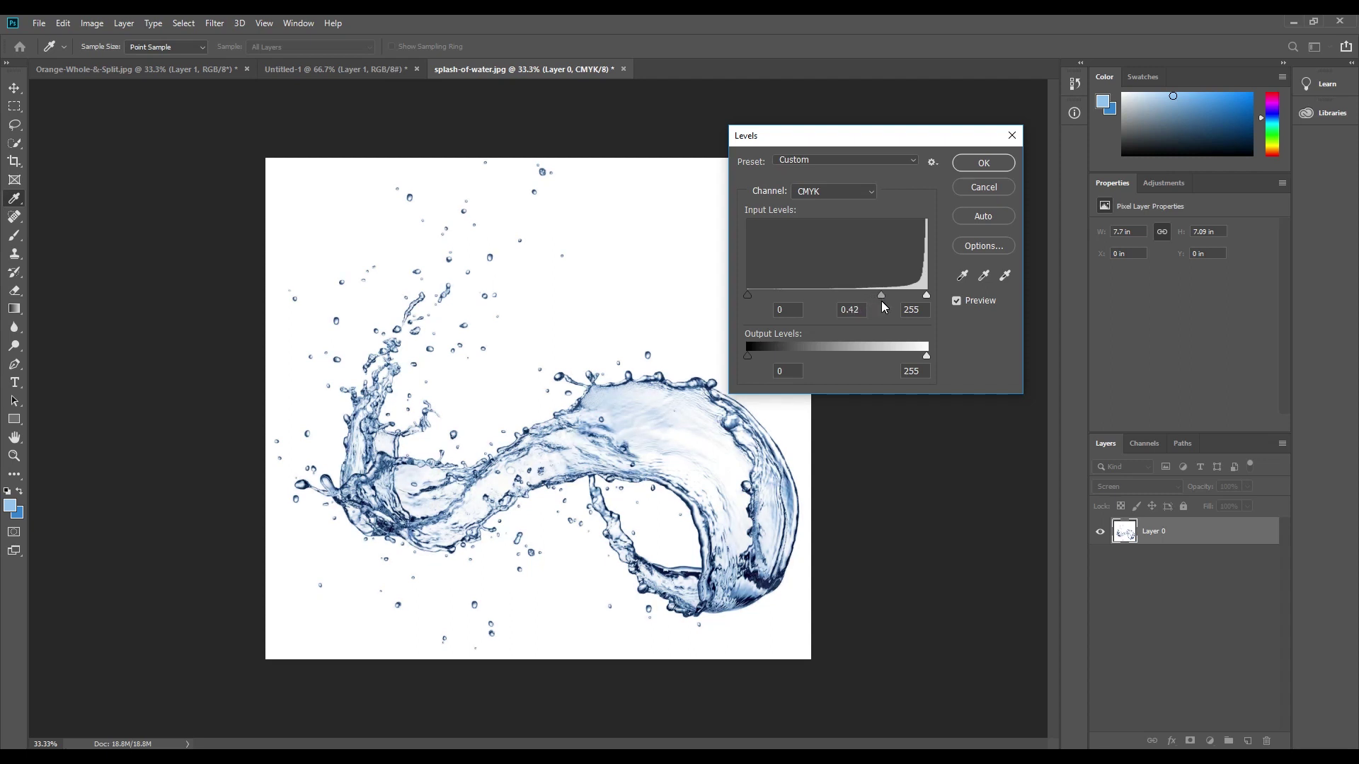
drag(890, 308, 895, 308)
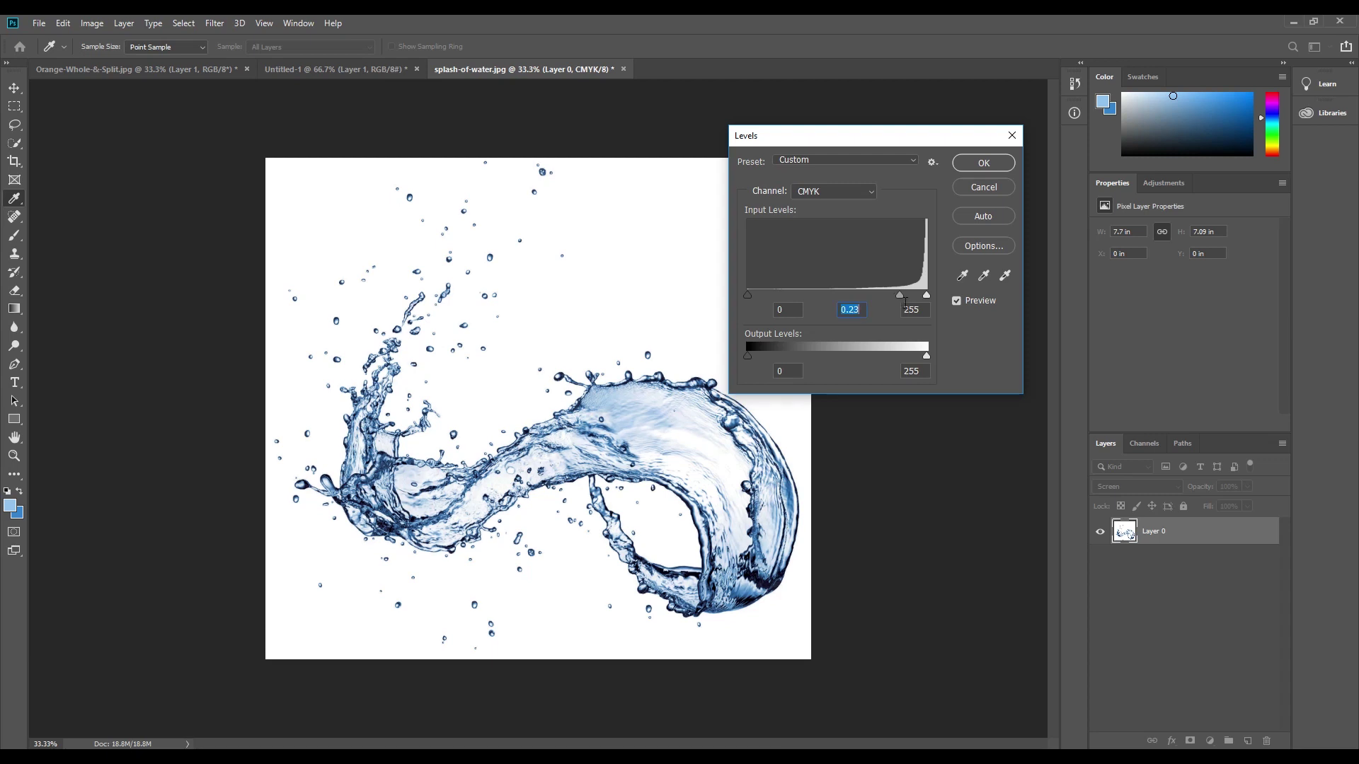
click(983, 164)
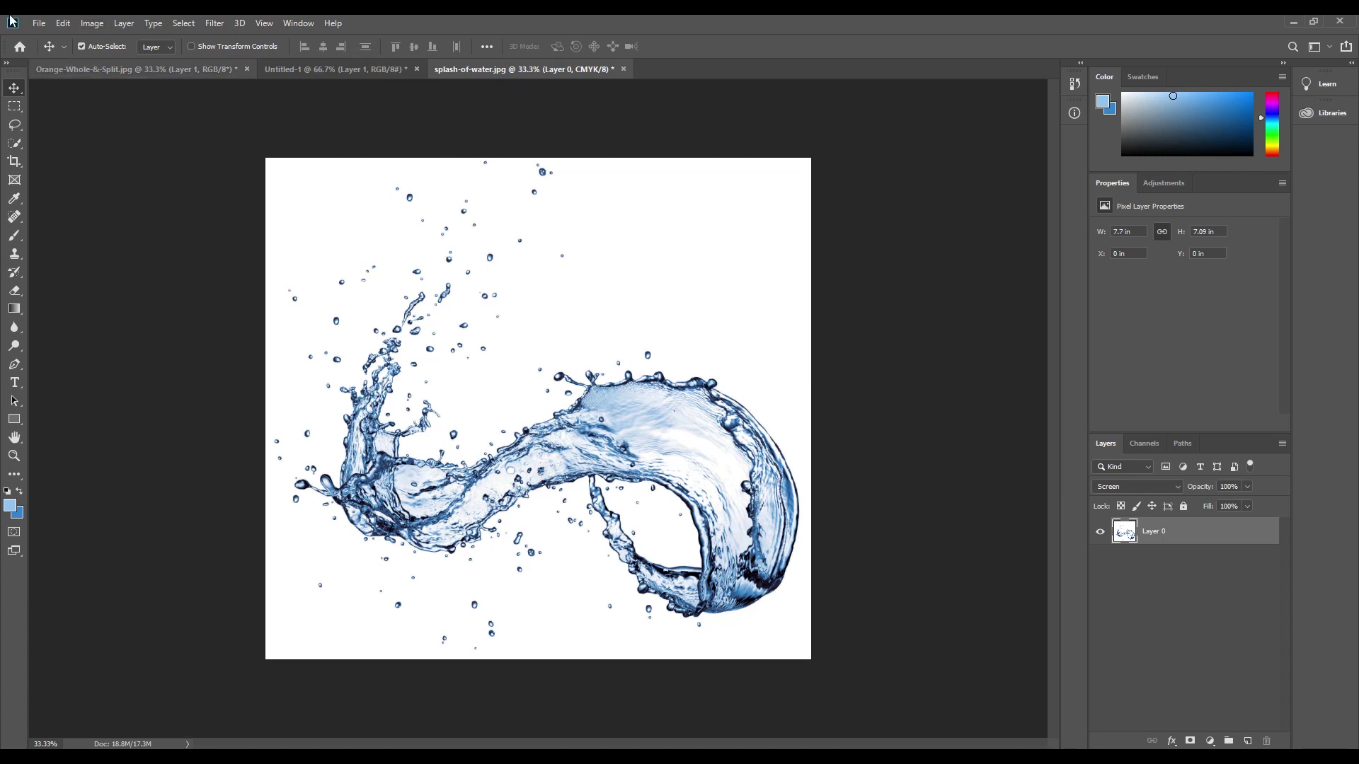
Define the water splash image as a new brush preset named 'Water1'
click(92, 24)
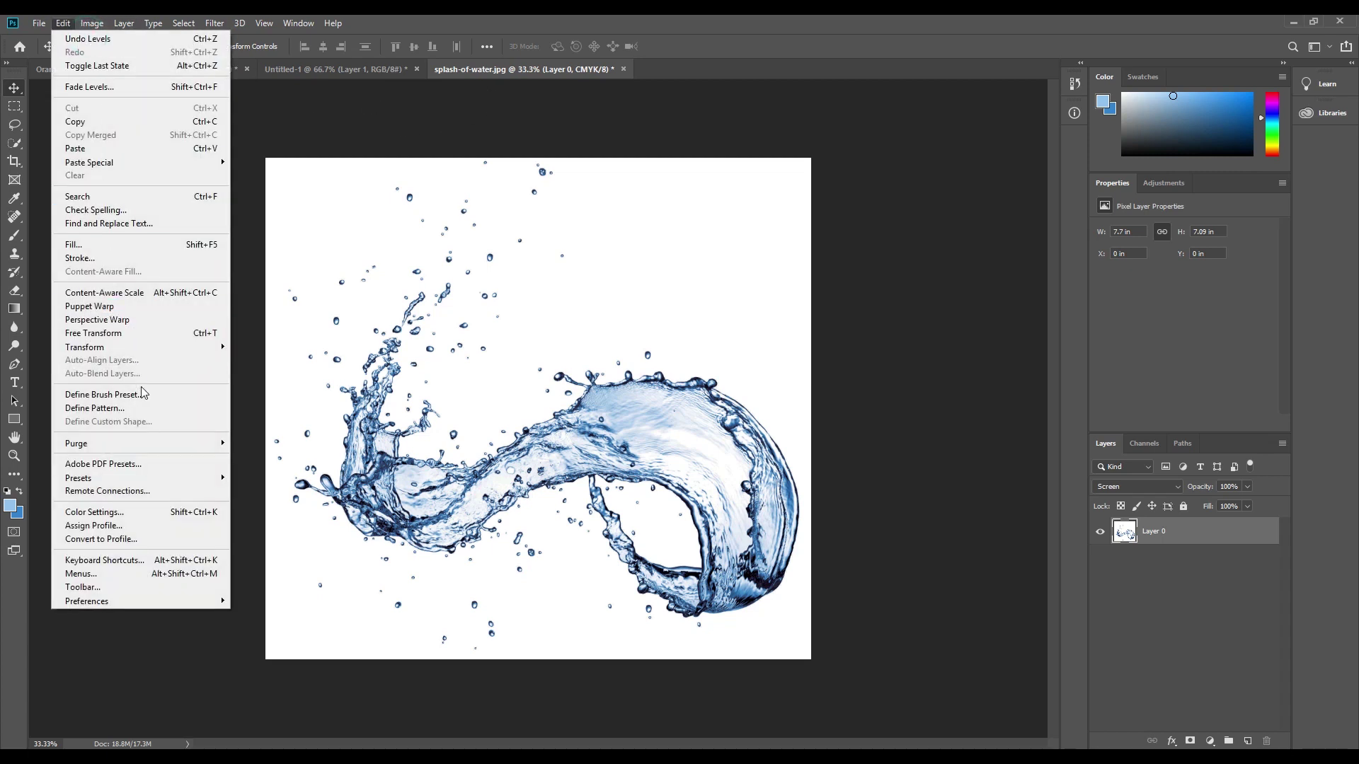
click(141, 394)
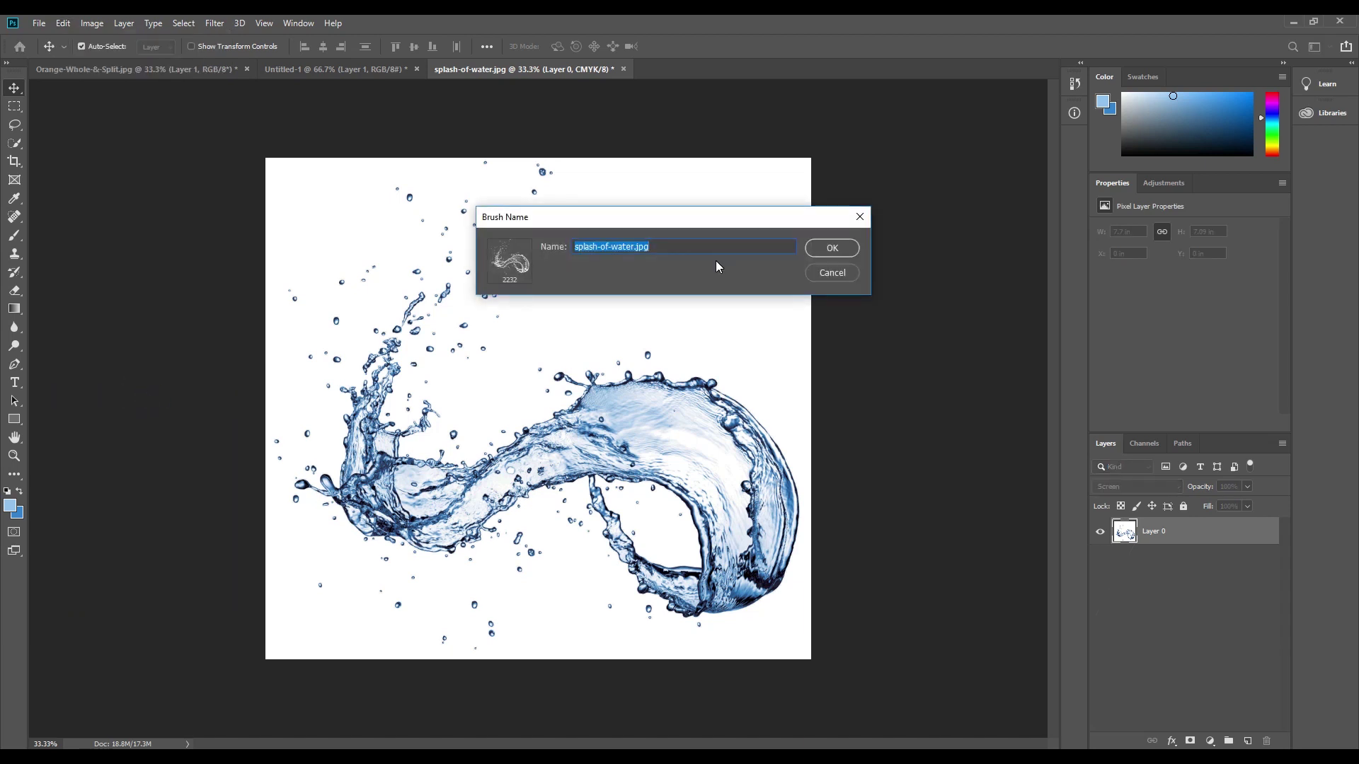
text(Water)
text(1)
key(Return)
key(b)
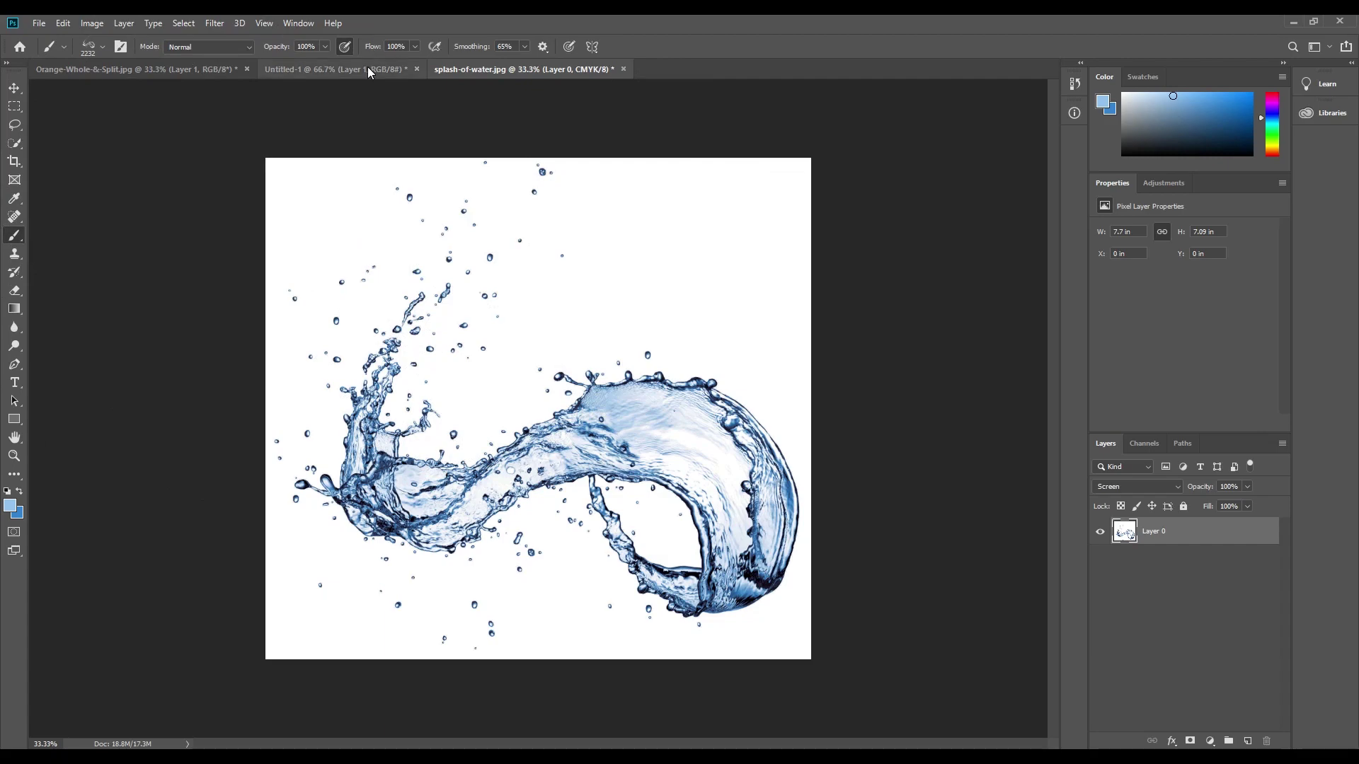
Return to the oranges composition and shrink the Water1 splash brush to a smaller size
click(367, 68)
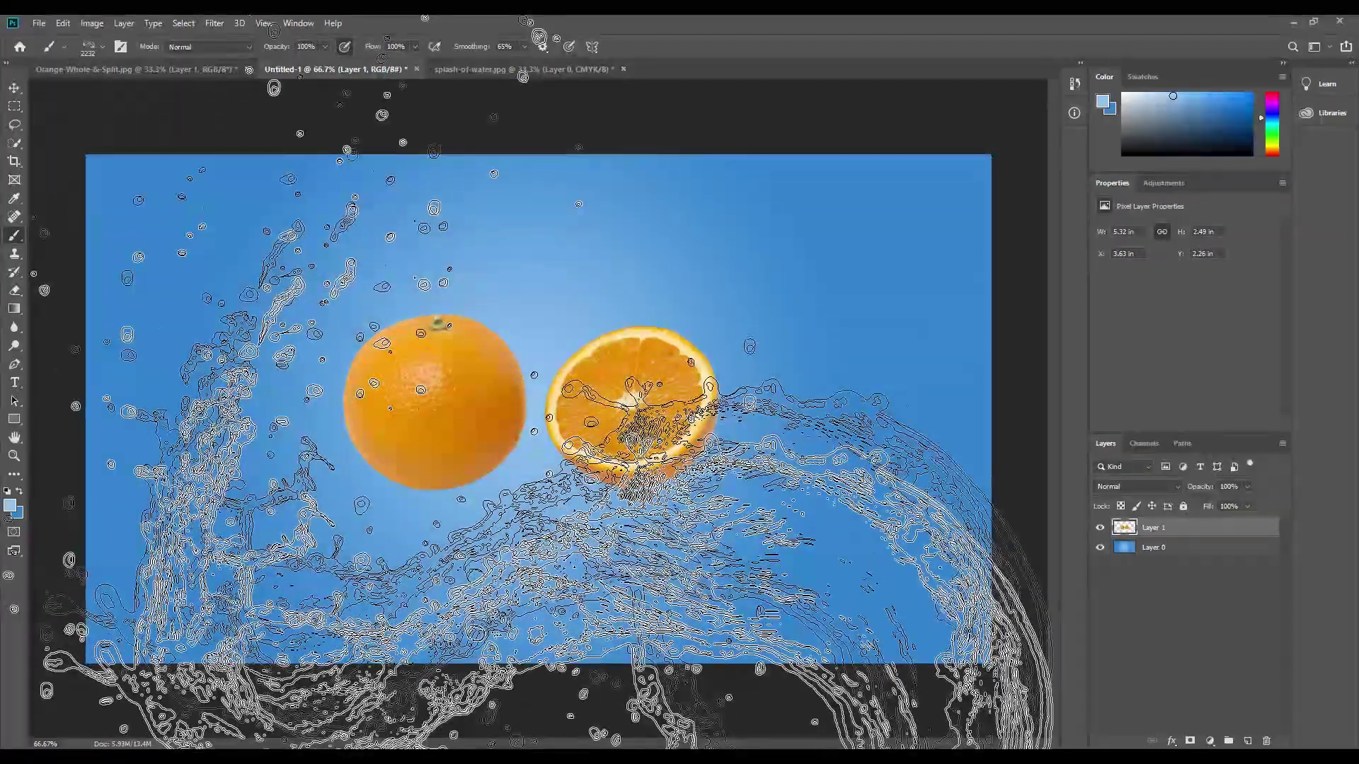
key(bracketleft)
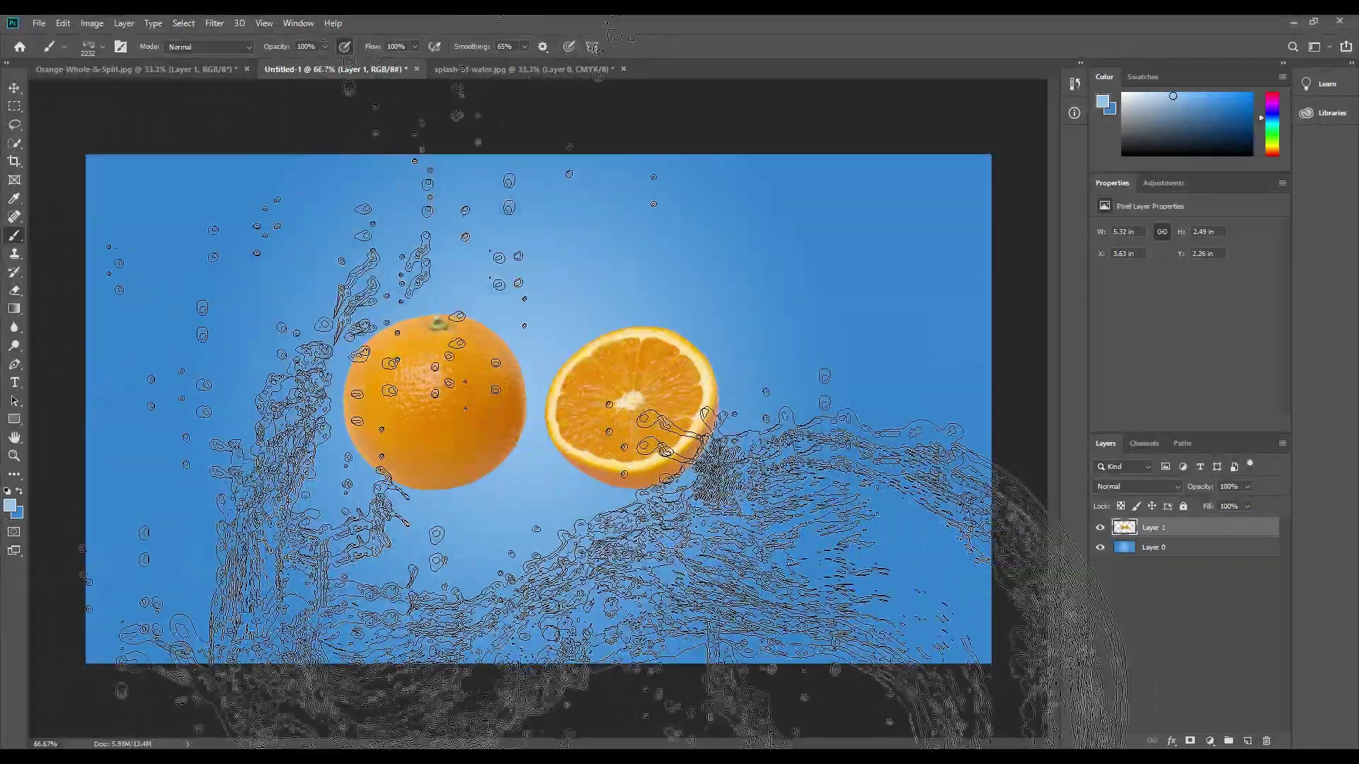
key(bracketleft)
key(bracketleft)
key(bracketleft)
key(bracketleft)
key(bracketleft)
key(bracketleft)
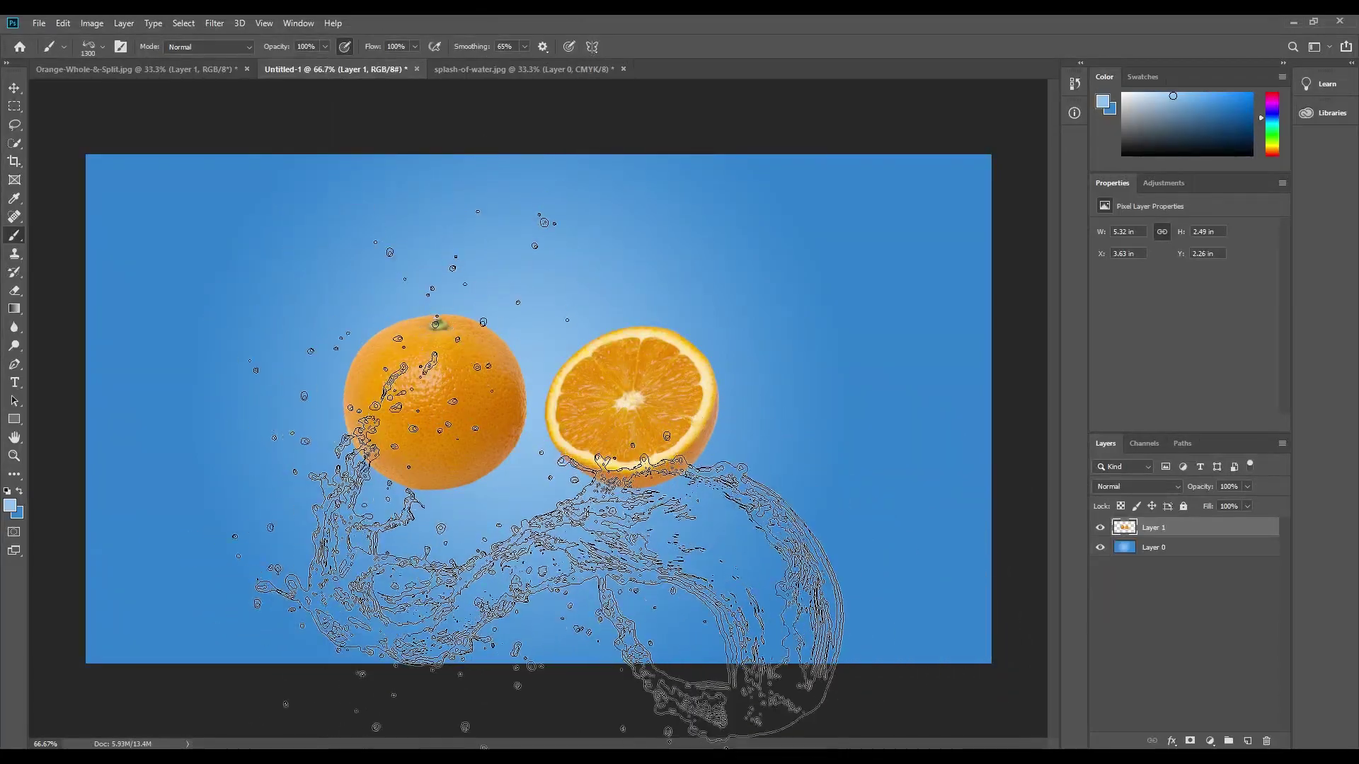
key(bracketleft)
key(bracketleft)
key(bracketleft)
key(bracketleft)
key(bracketleft)
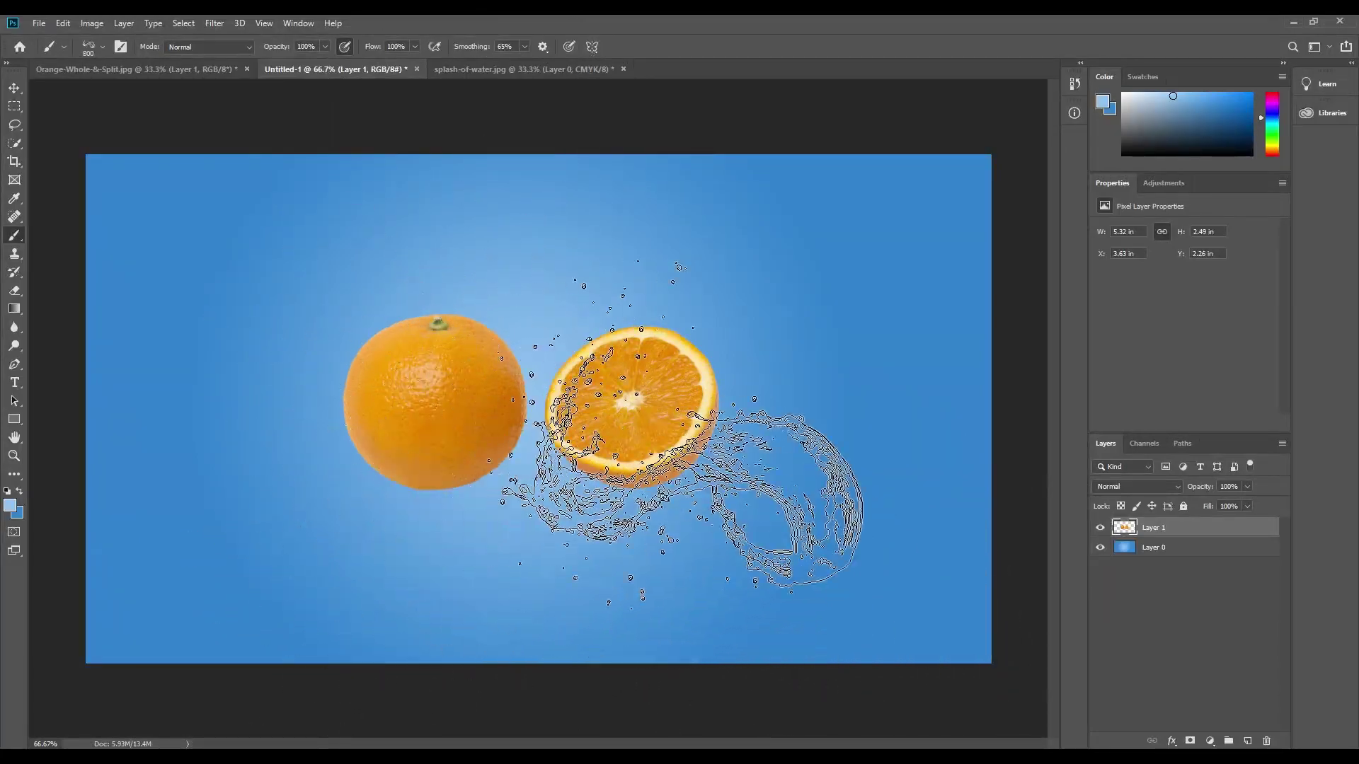
key(bracketleft)
key(bracketleft)
key(bracketleft)
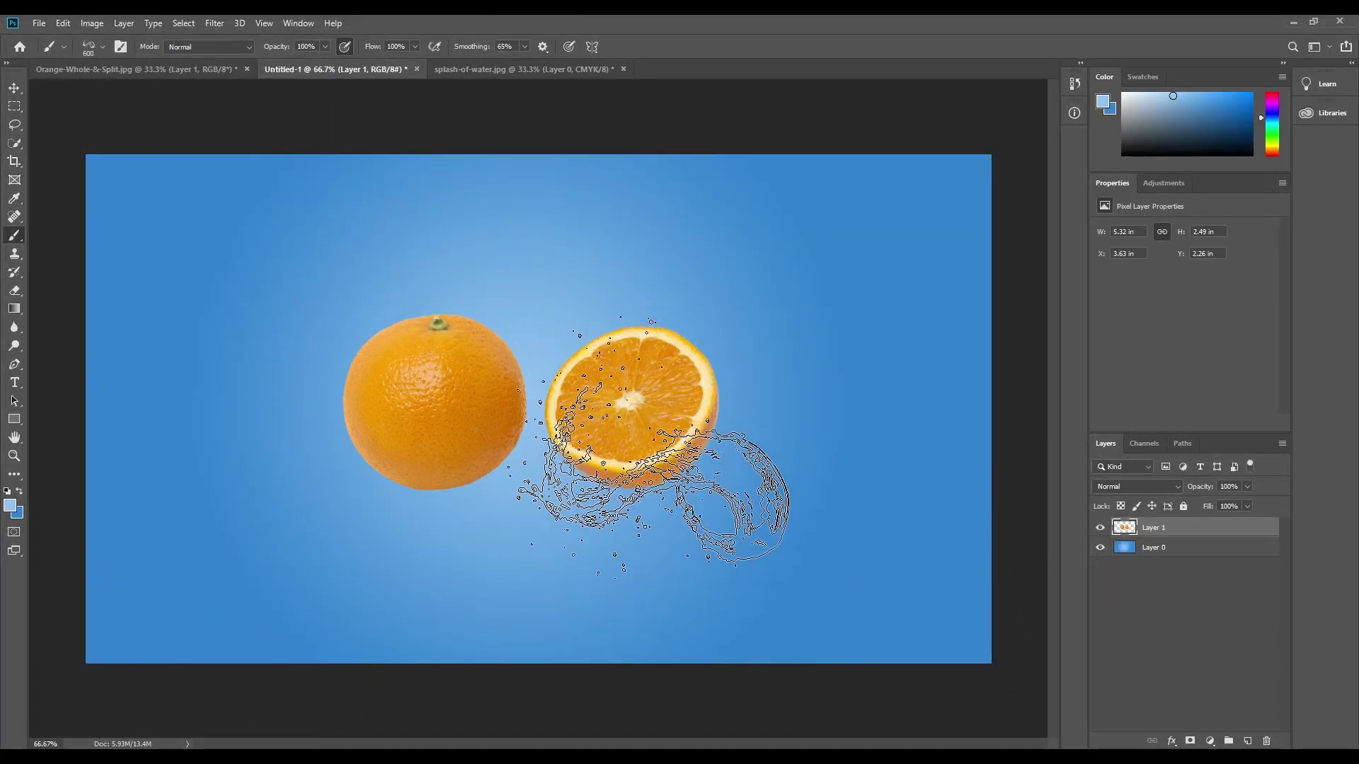
key(bracketright)
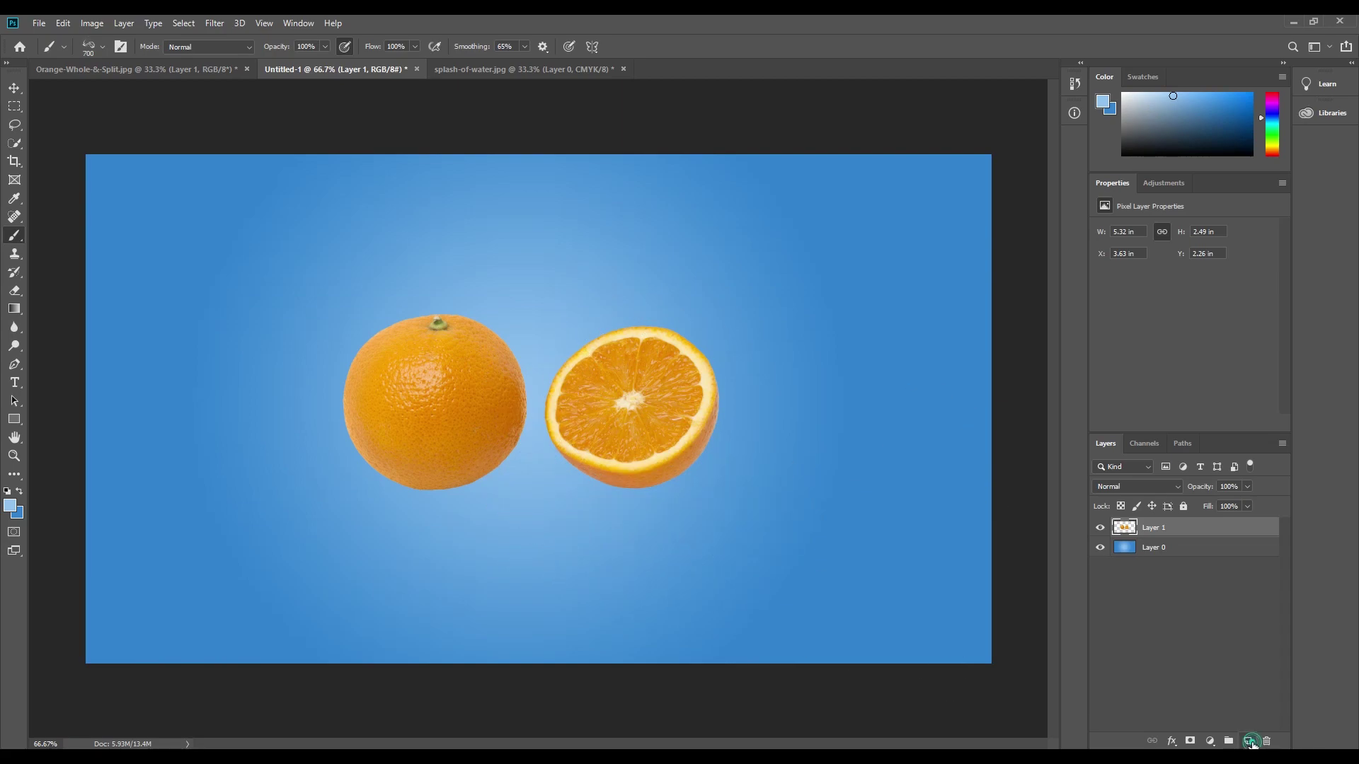
Add a new layer above the oranges, test-stamp a splash, then undo it
click(1250, 741)
click(675, 431)
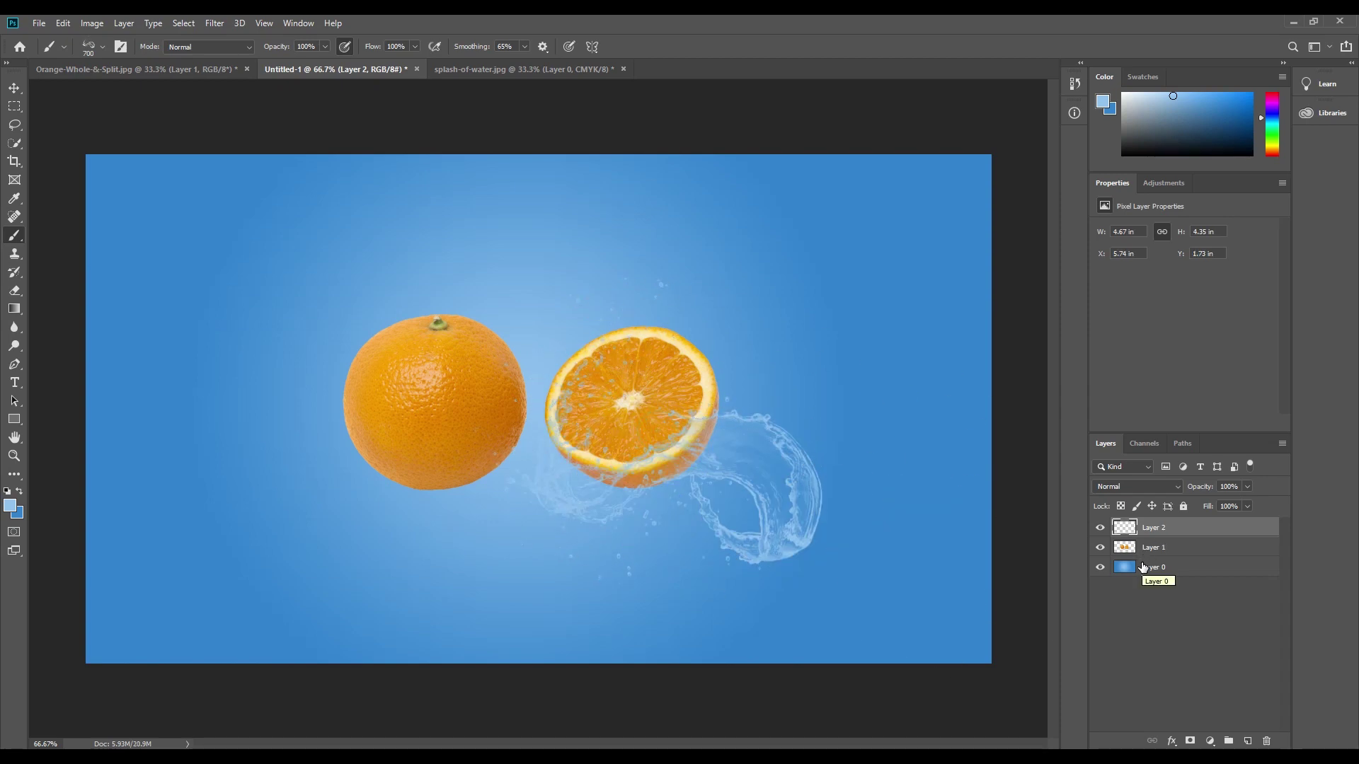
key(ctrl+z)
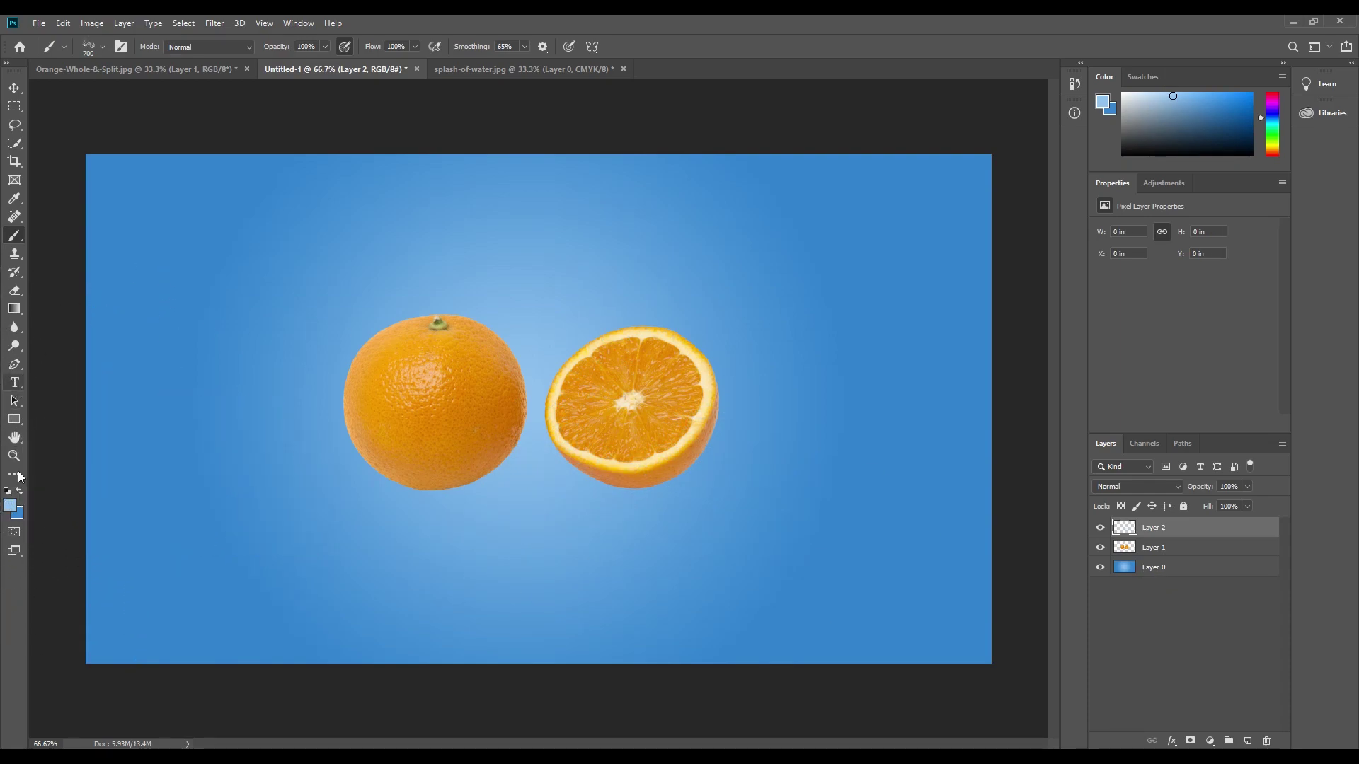
Set white as the foreground and stamp the splash around the halved orange, undoing unwanted stamps
click(7, 490)
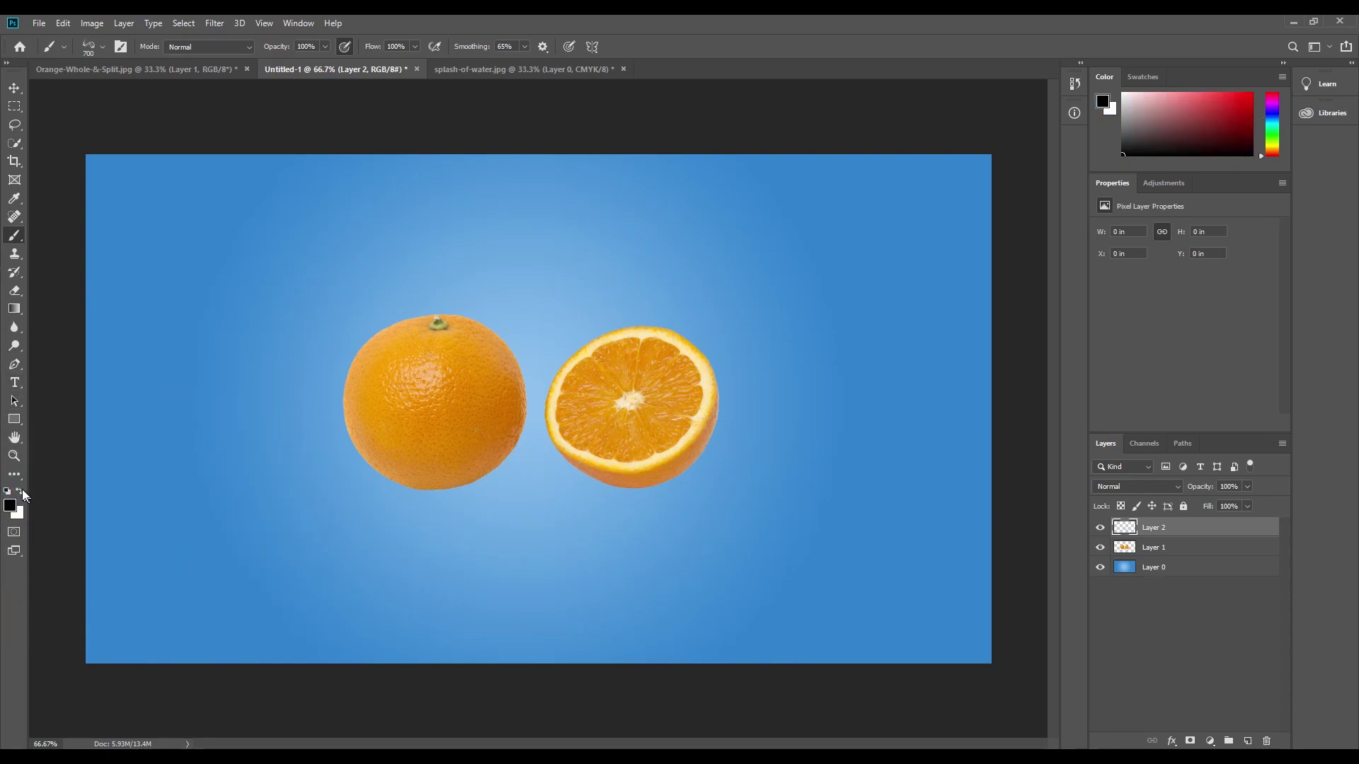
click(19, 490)
click(655, 421)
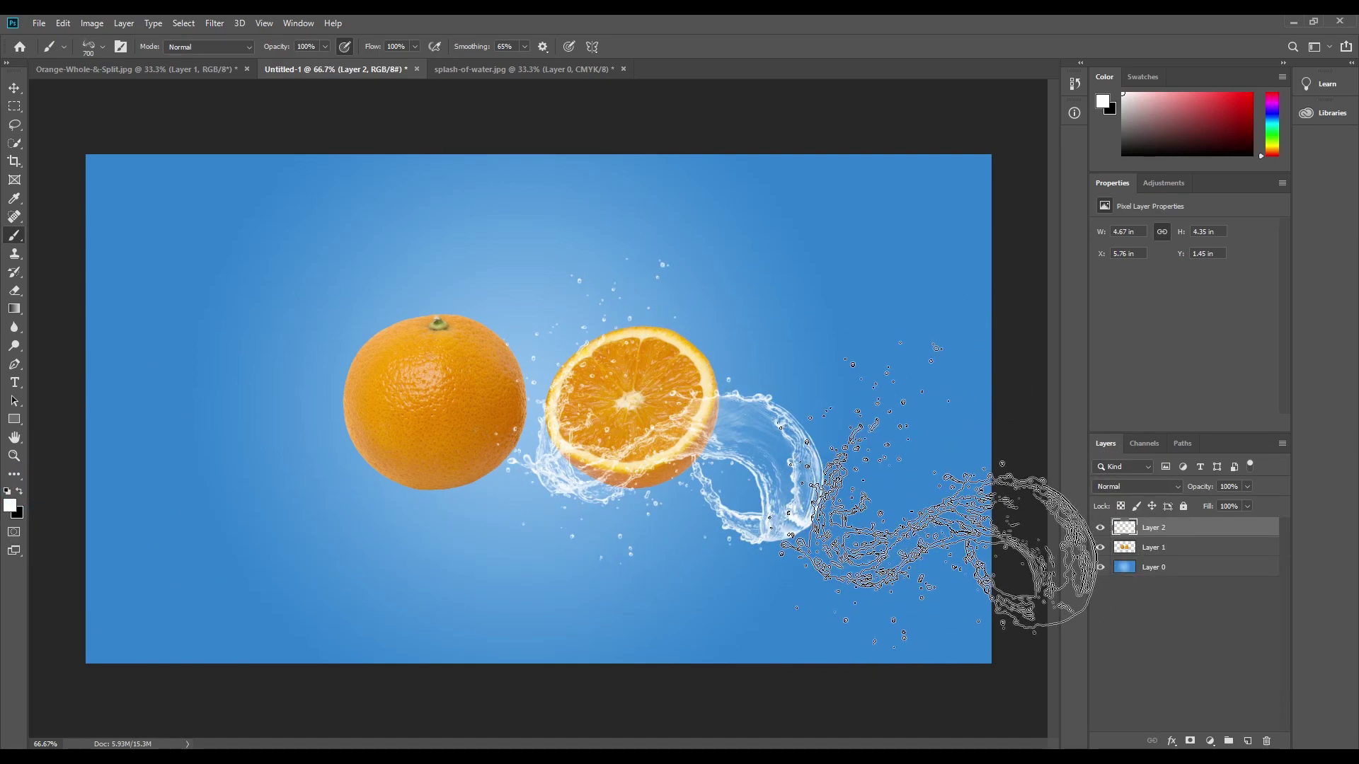
key(ctrl+z)
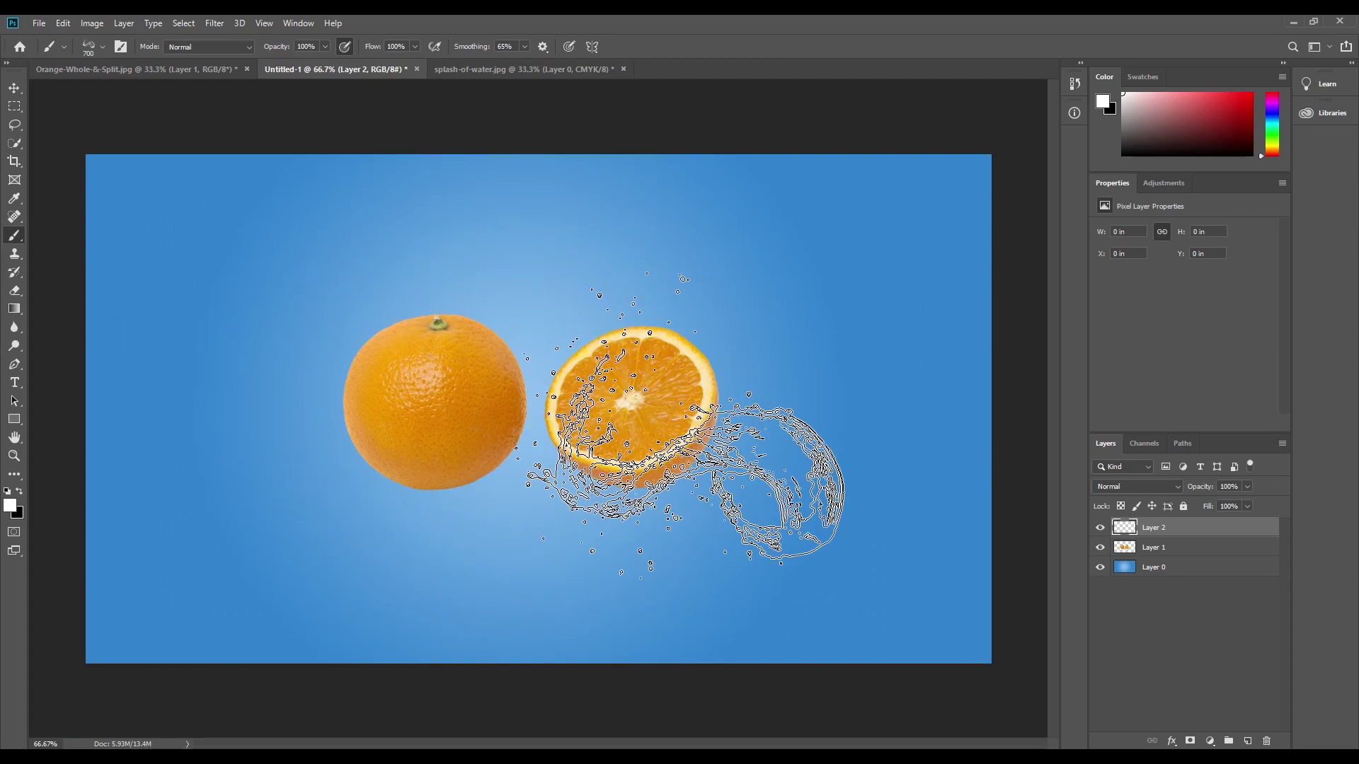
click(684, 425)
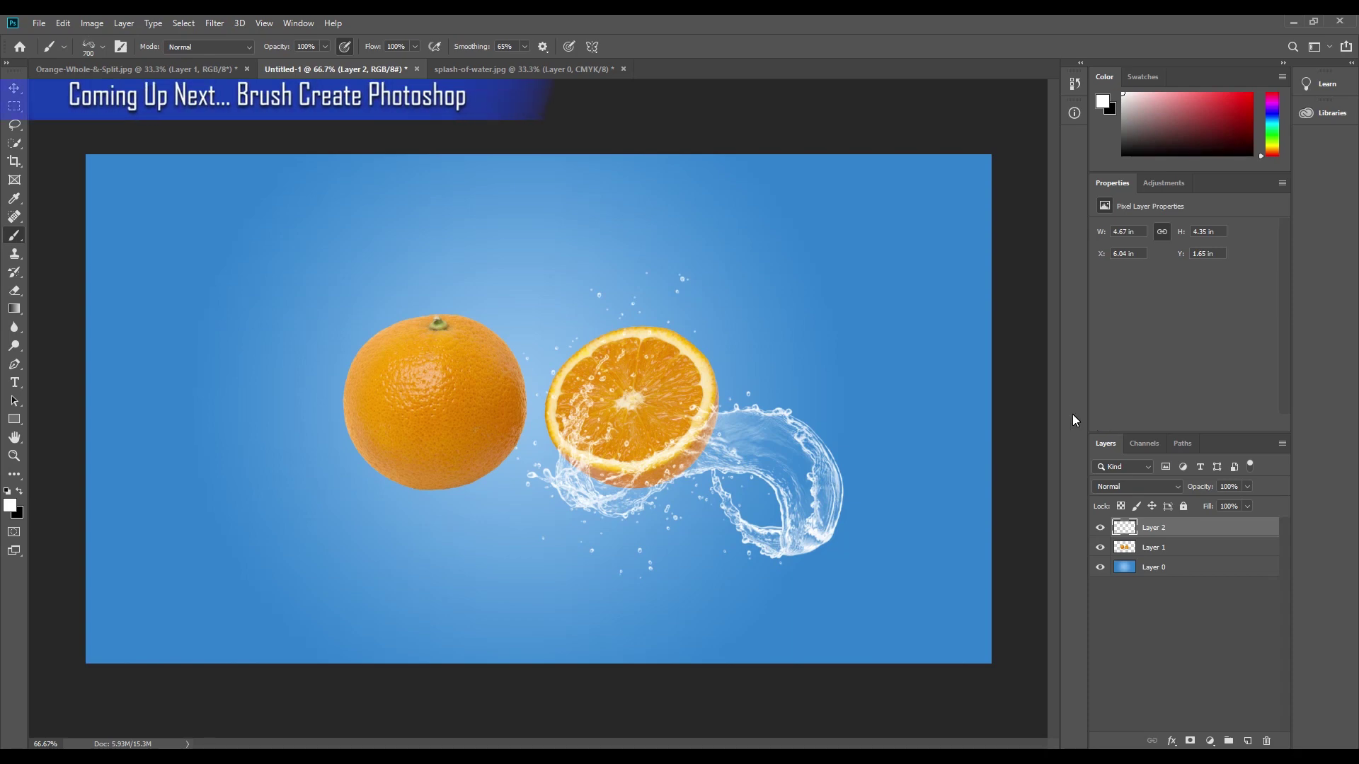
key(Delete)
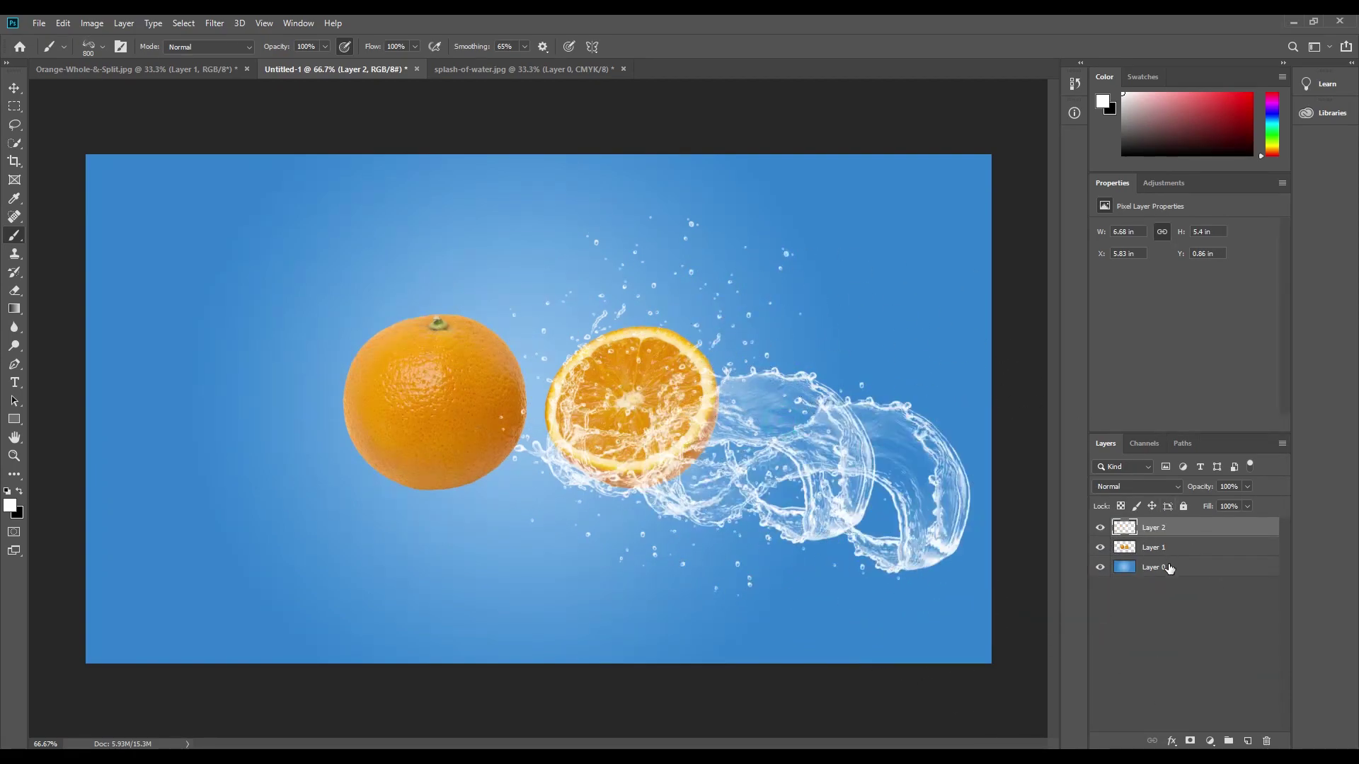
key(ctrl+z)
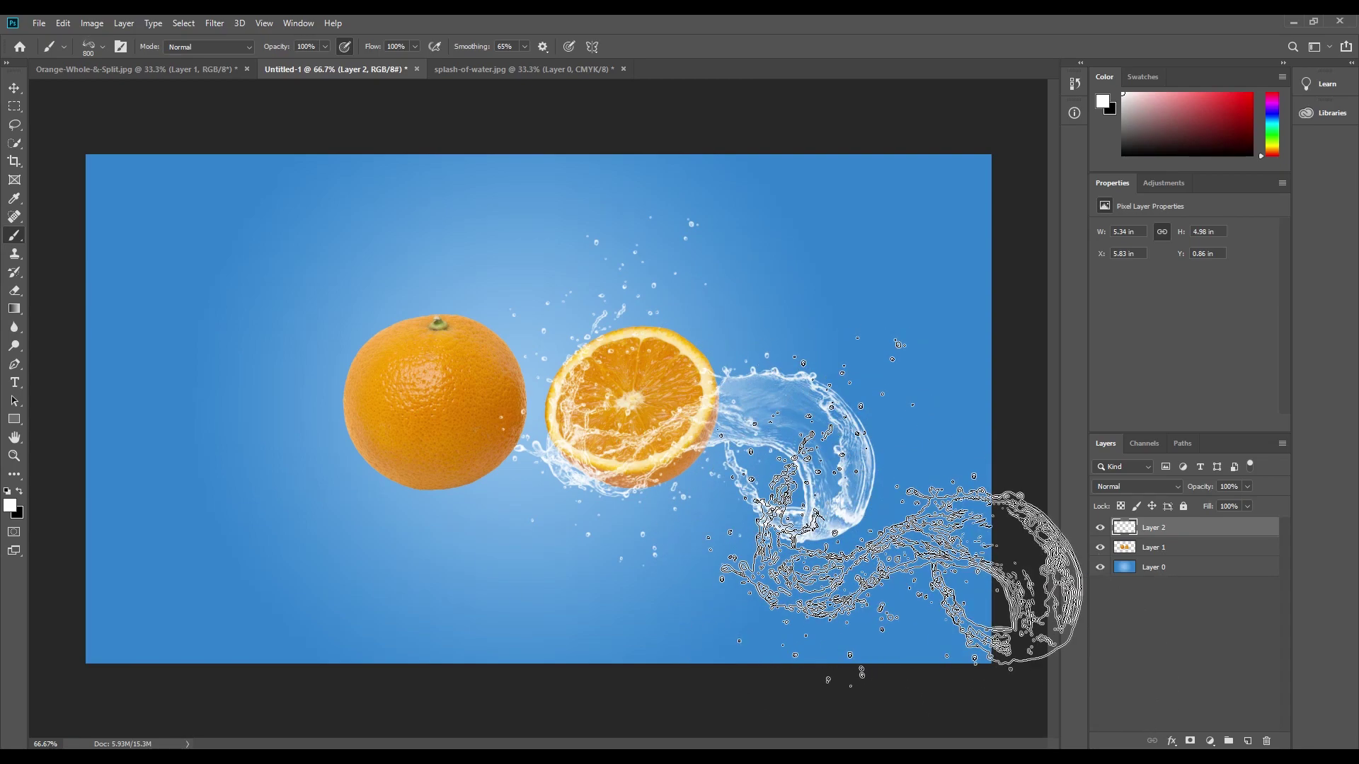
Add a layer mask to the splash layer and set black as the painting colour
click(1189, 741)
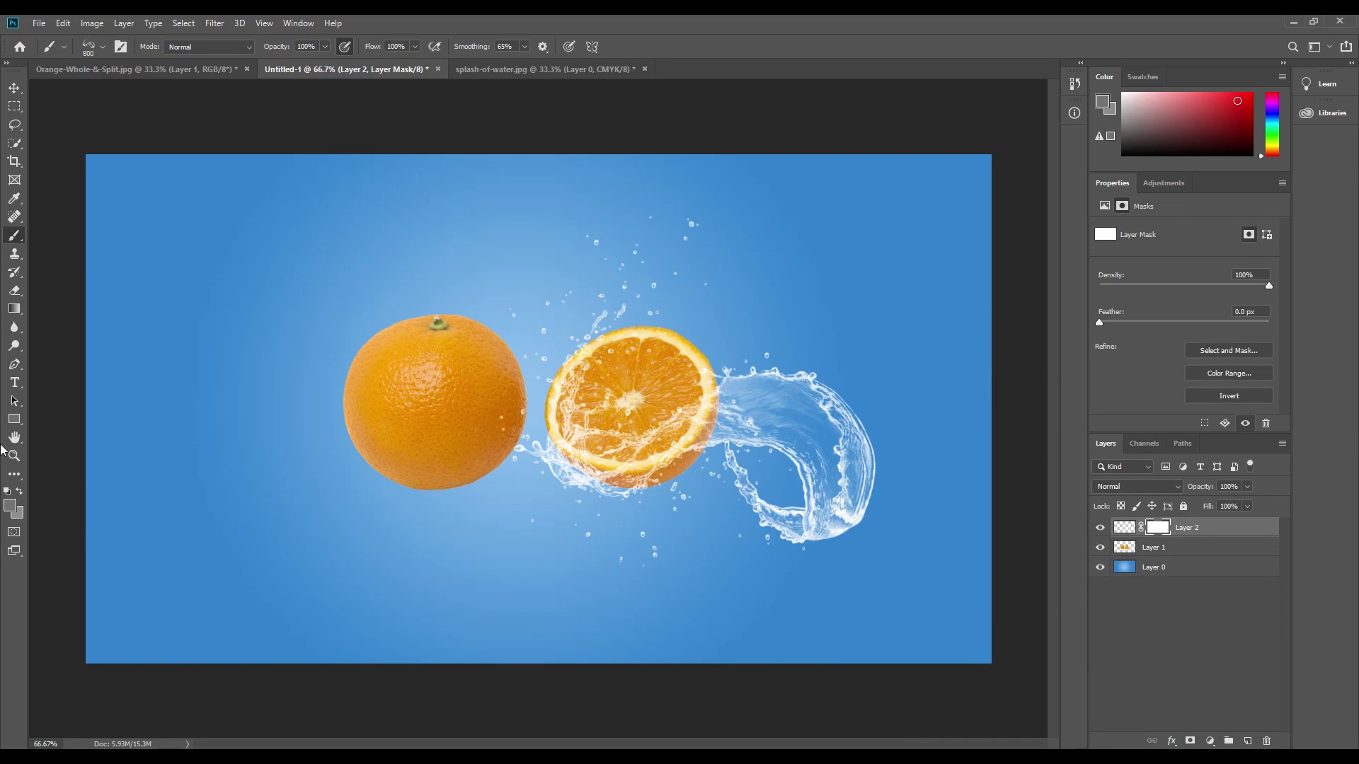
click(6, 491)
click(18, 493)
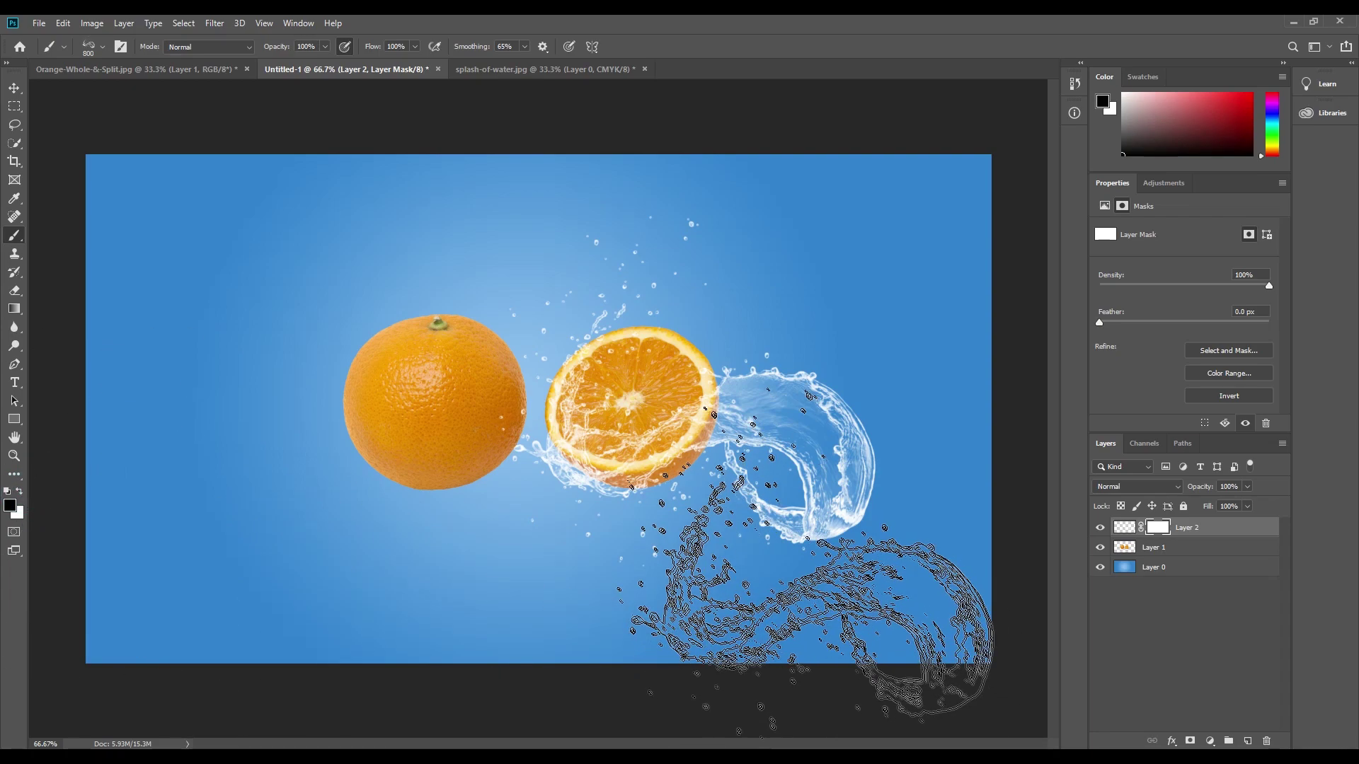
Choose the Soft Round brush from the General Brushes presets
click(63, 46)
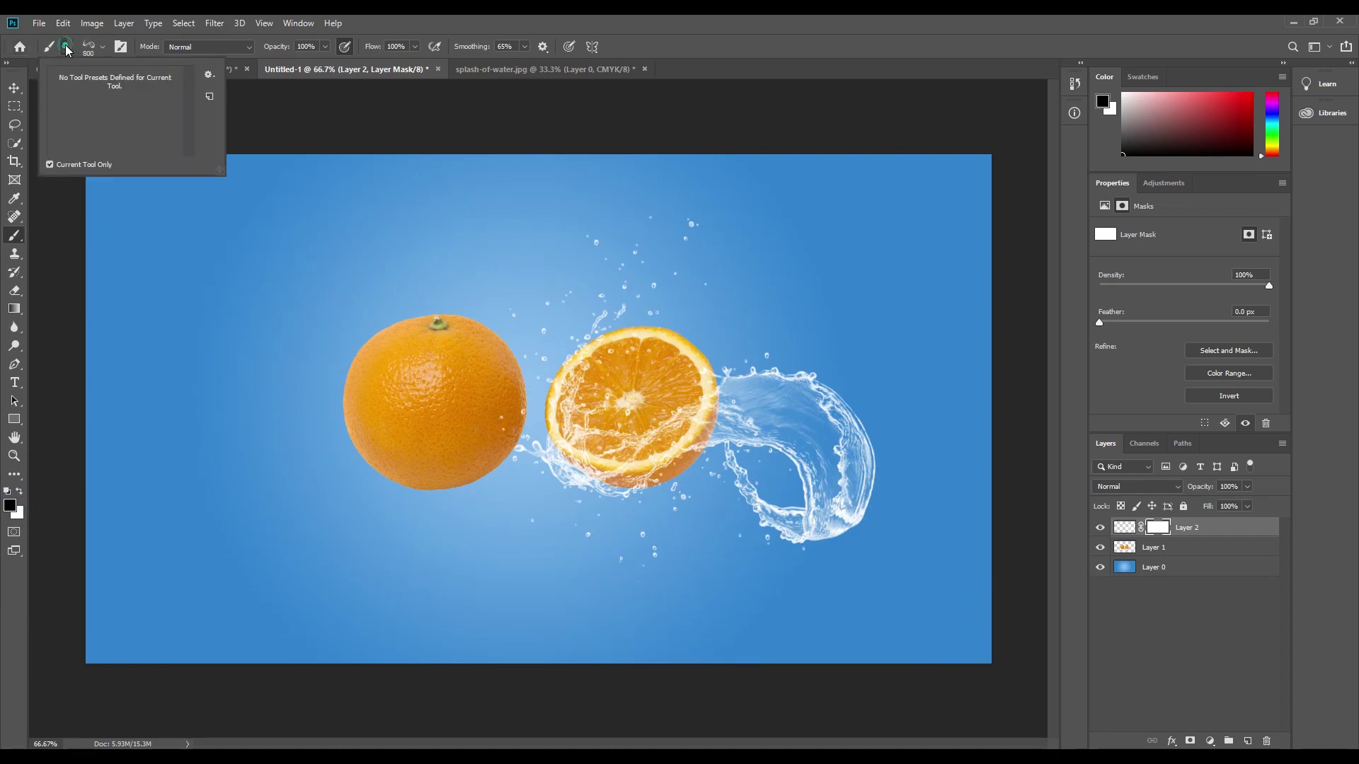
click(51, 47)
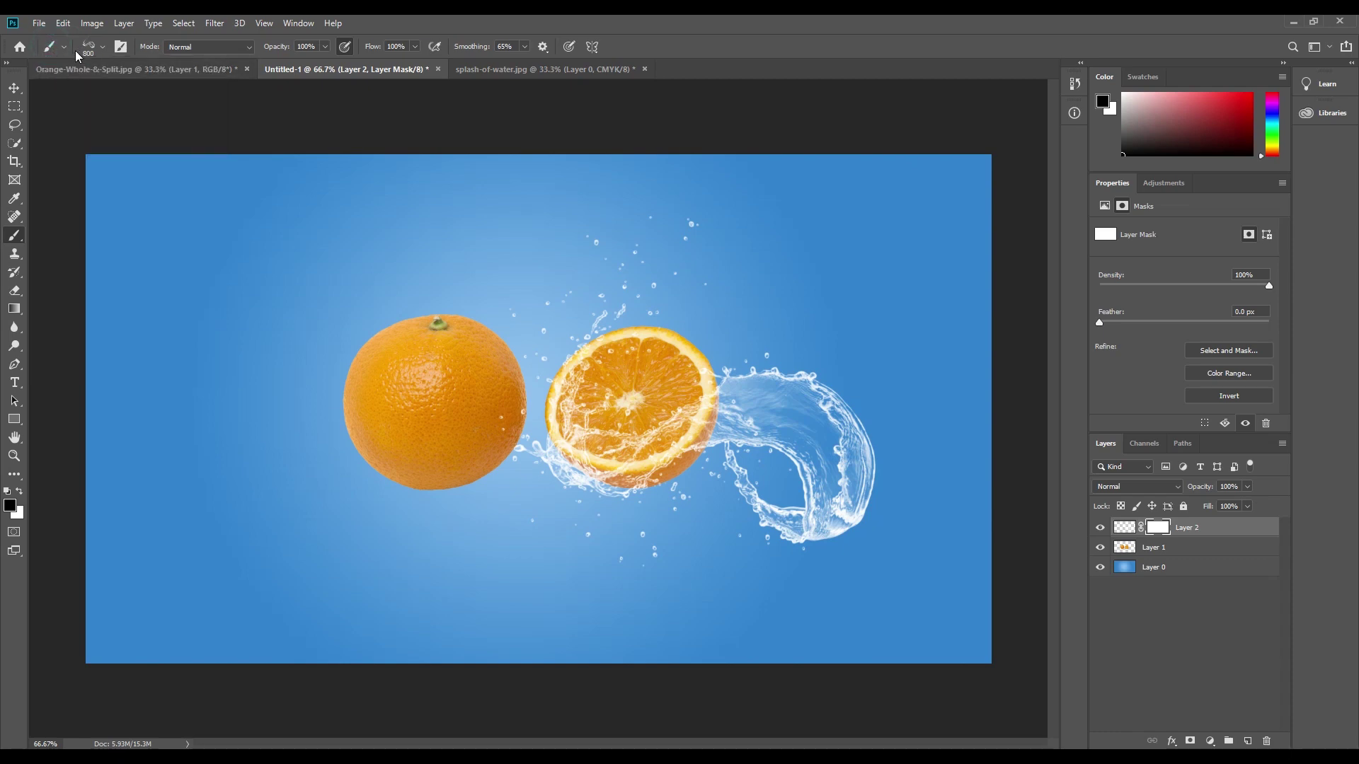
click(103, 48)
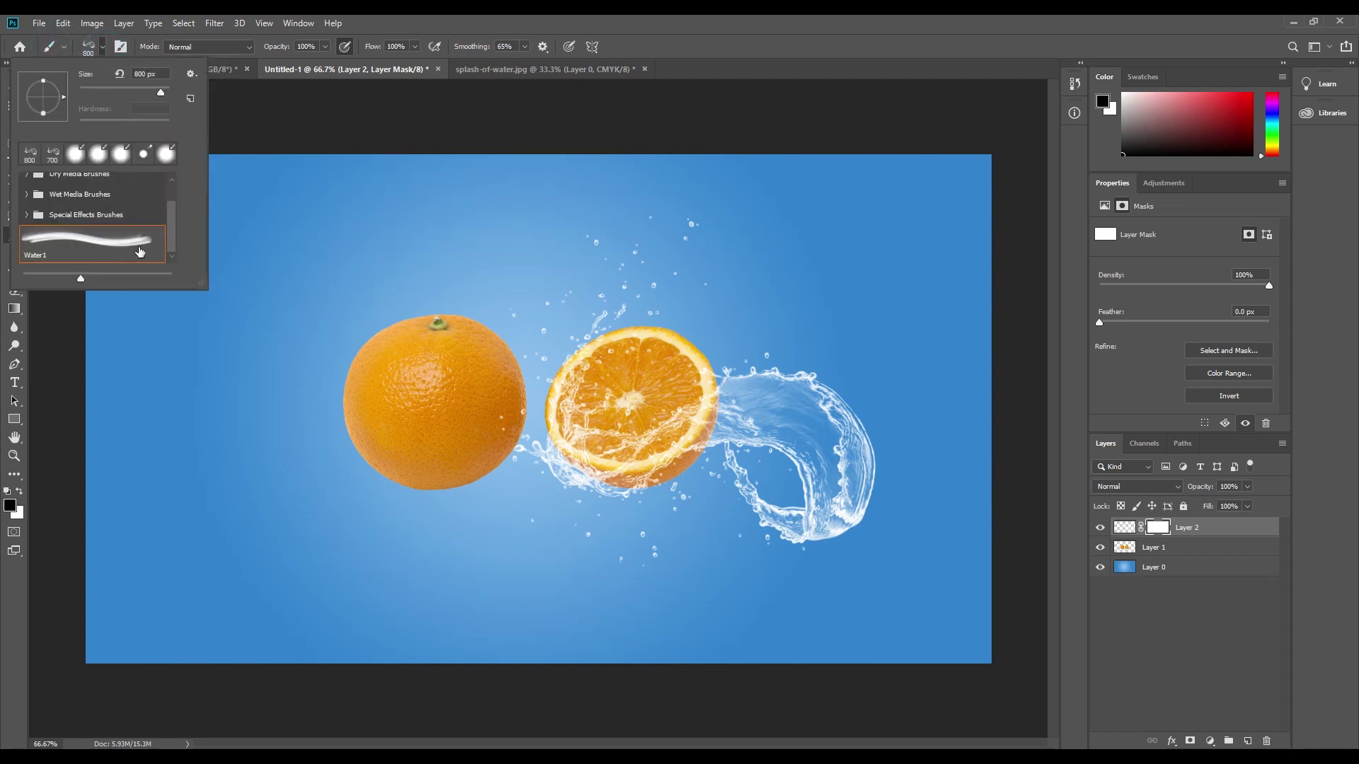
drag(171, 241, 170, 172)
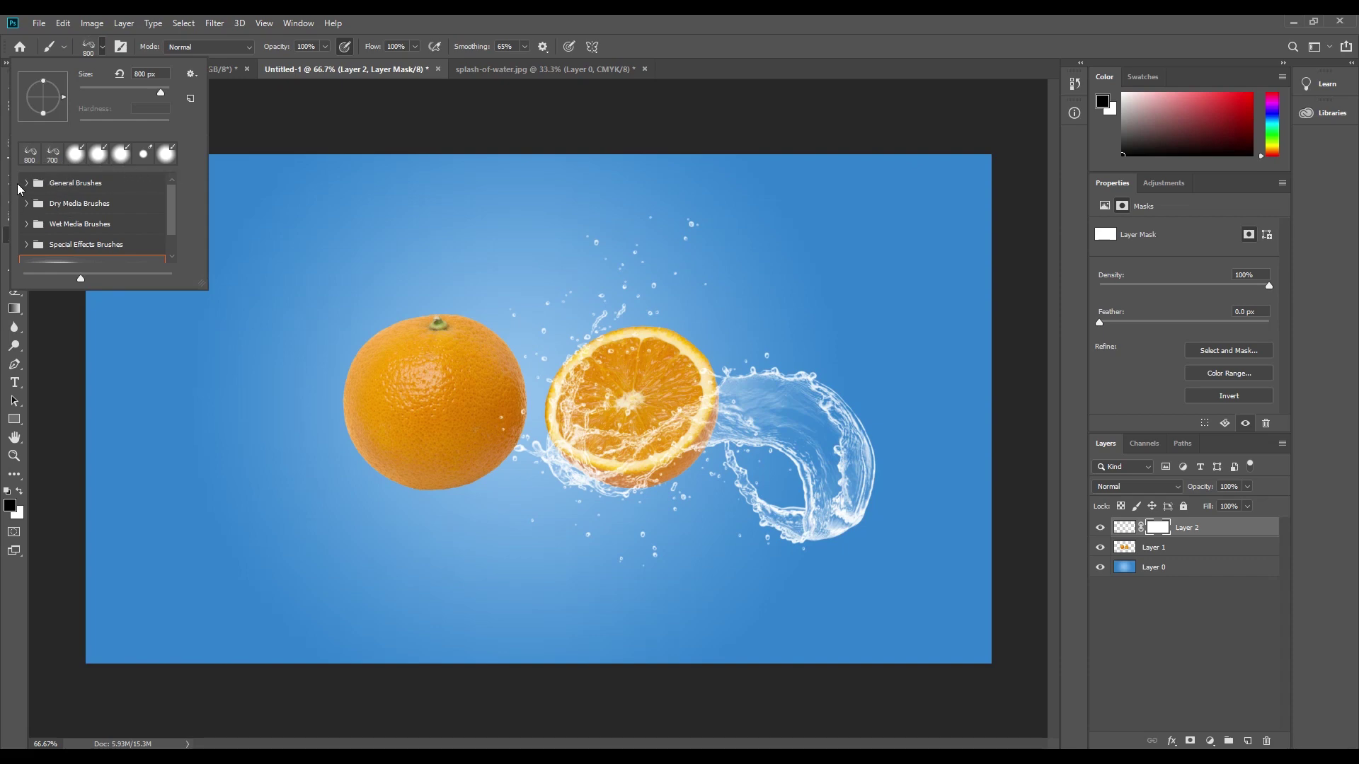
click(29, 182)
click(78, 216)
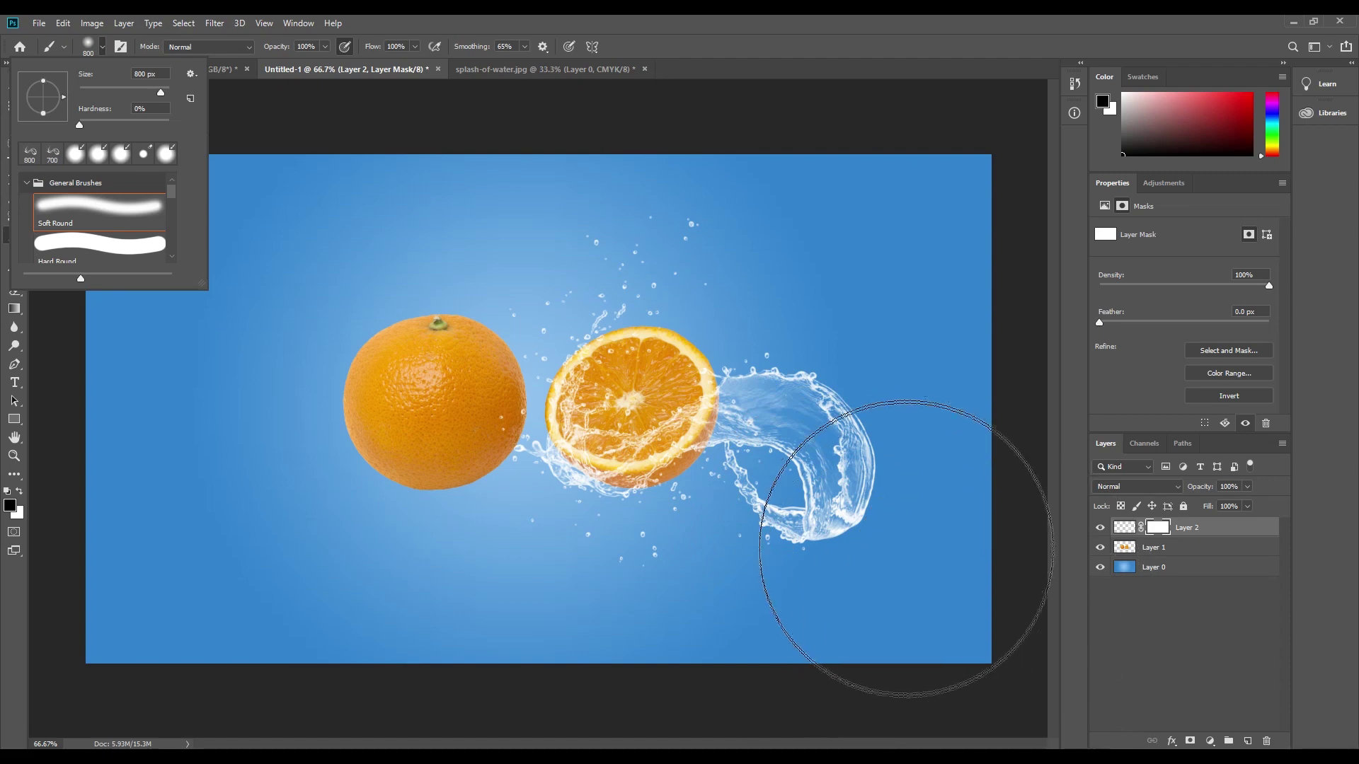
click(901, 540)
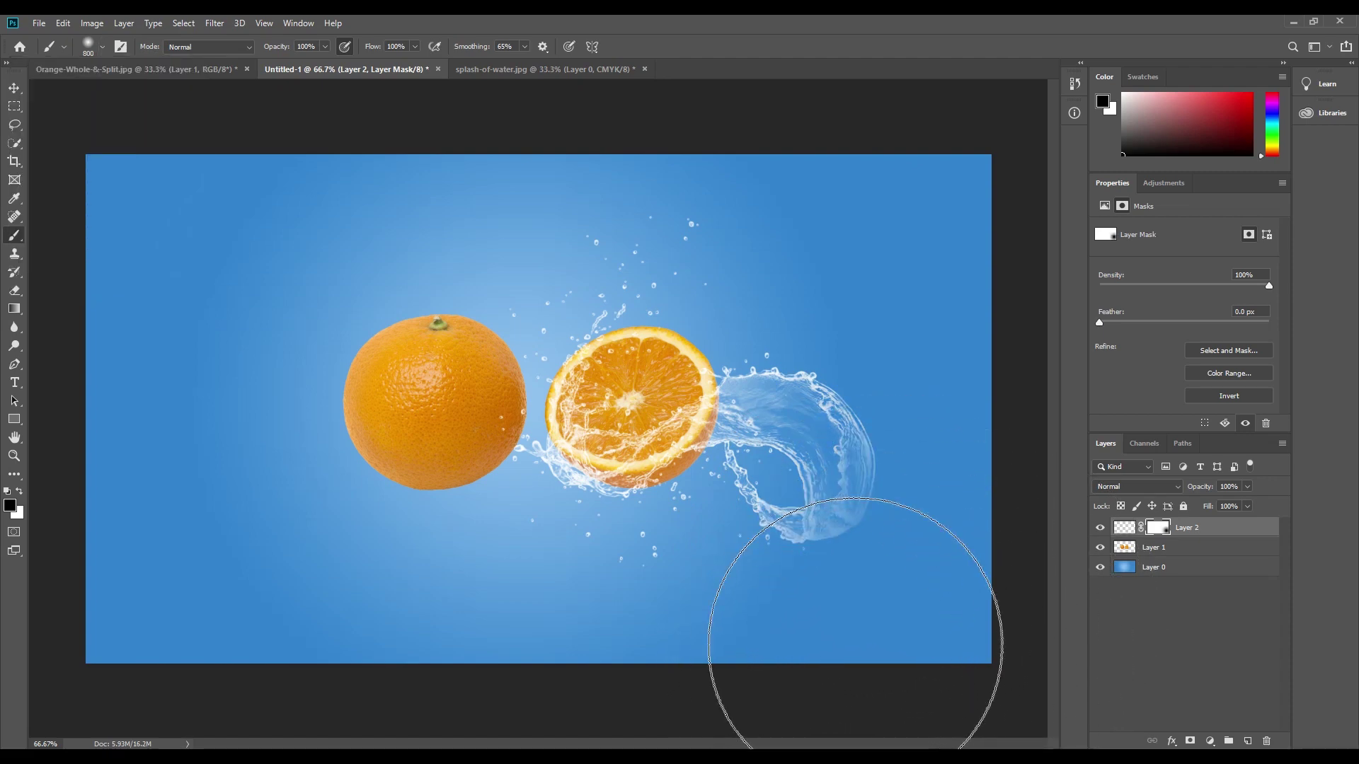
At 100% zoom, paint black on the mask to hide the right-hand splash loop and stray wisps
key(bracketleft)
key(bracketleft)
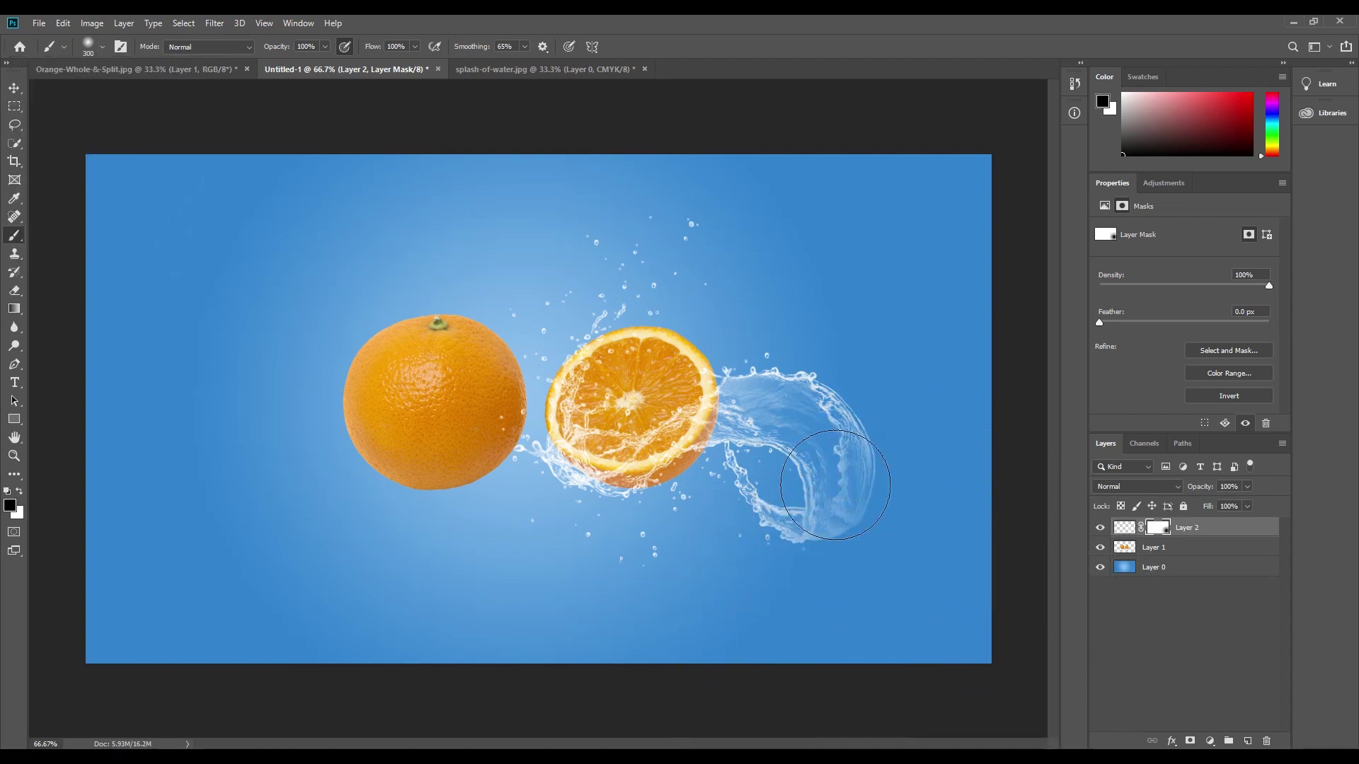
key(bracketleft)
key(bracketleft)
key(bracketleft)
key(ctrl+plus)
mouse_move(676, 543)
mouse_down()
mouse_move(694, 601)
mouse_move(712, 273)
mouse_up()
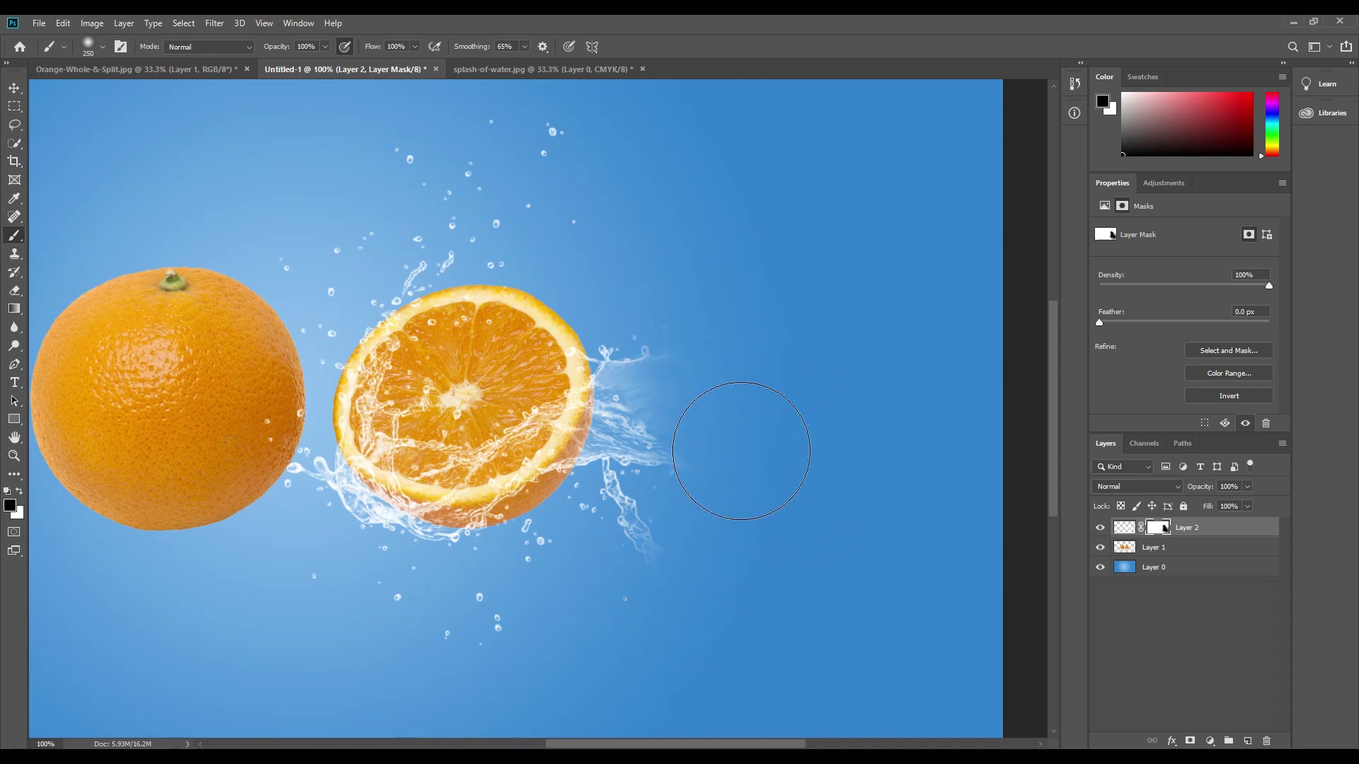
key(bracketleft)
key(bracketleft)
key(bracketleft)
key(bracketleft)
key(bracketleft)
key(bracketleft)
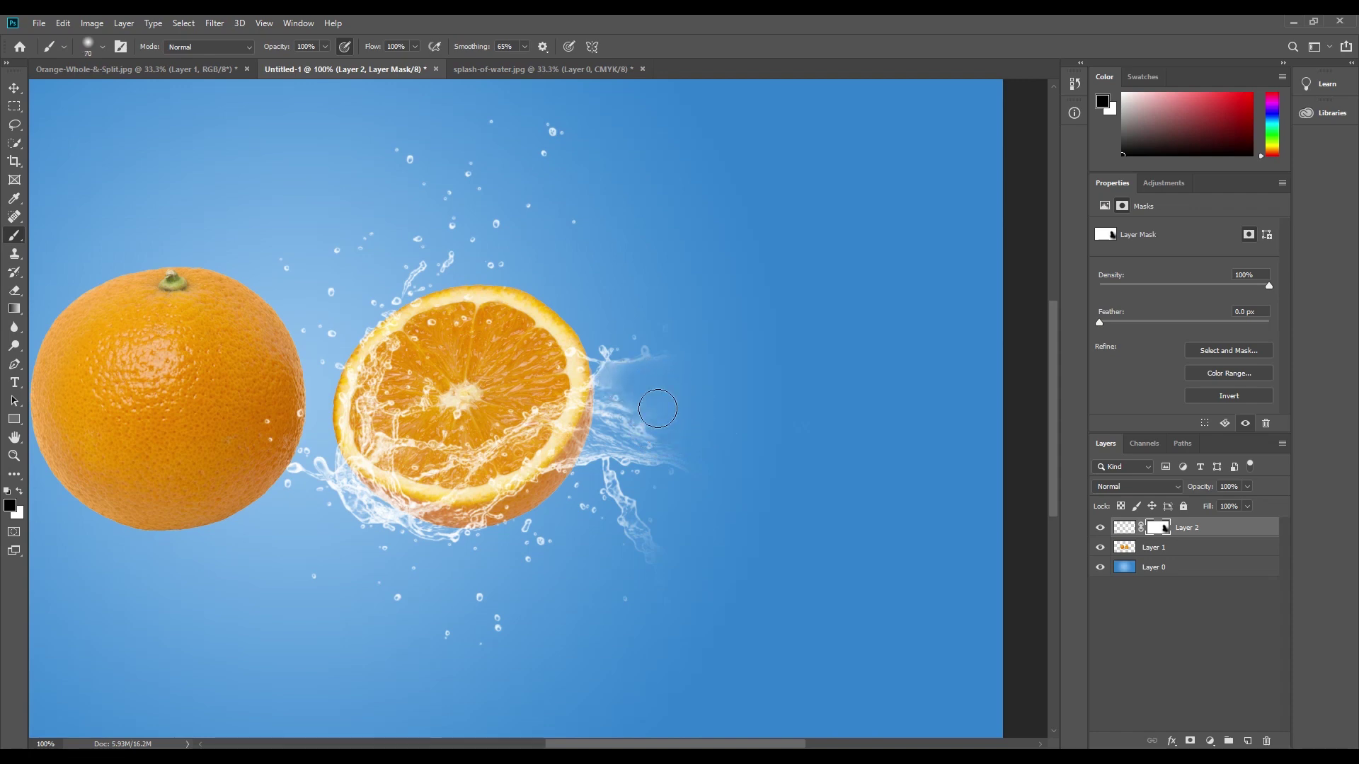
drag(643, 383, 662, 363)
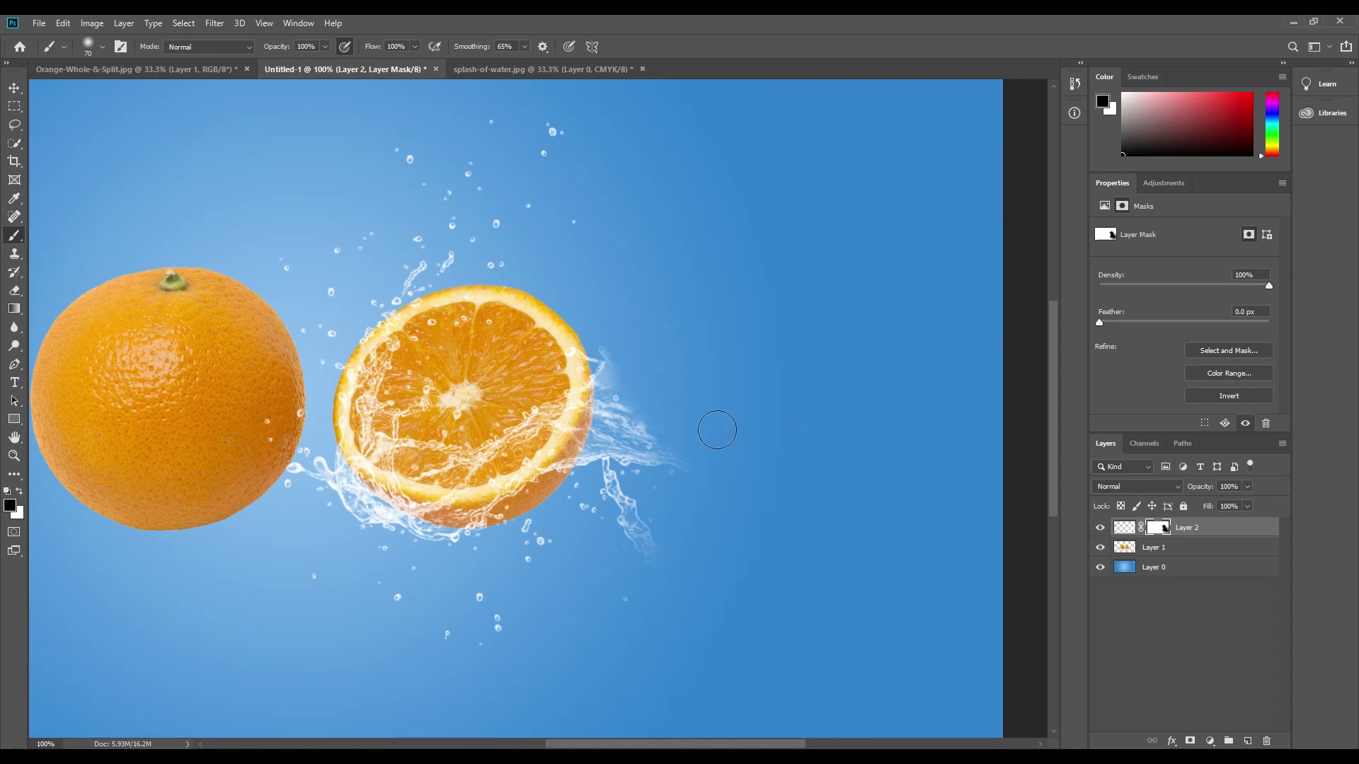
mouse_move(629, 375)
mouse_down()
mouse_move(609, 368)
mouse_move(645, 383)
mouse_up()
drag(606, 362, 609, 359)
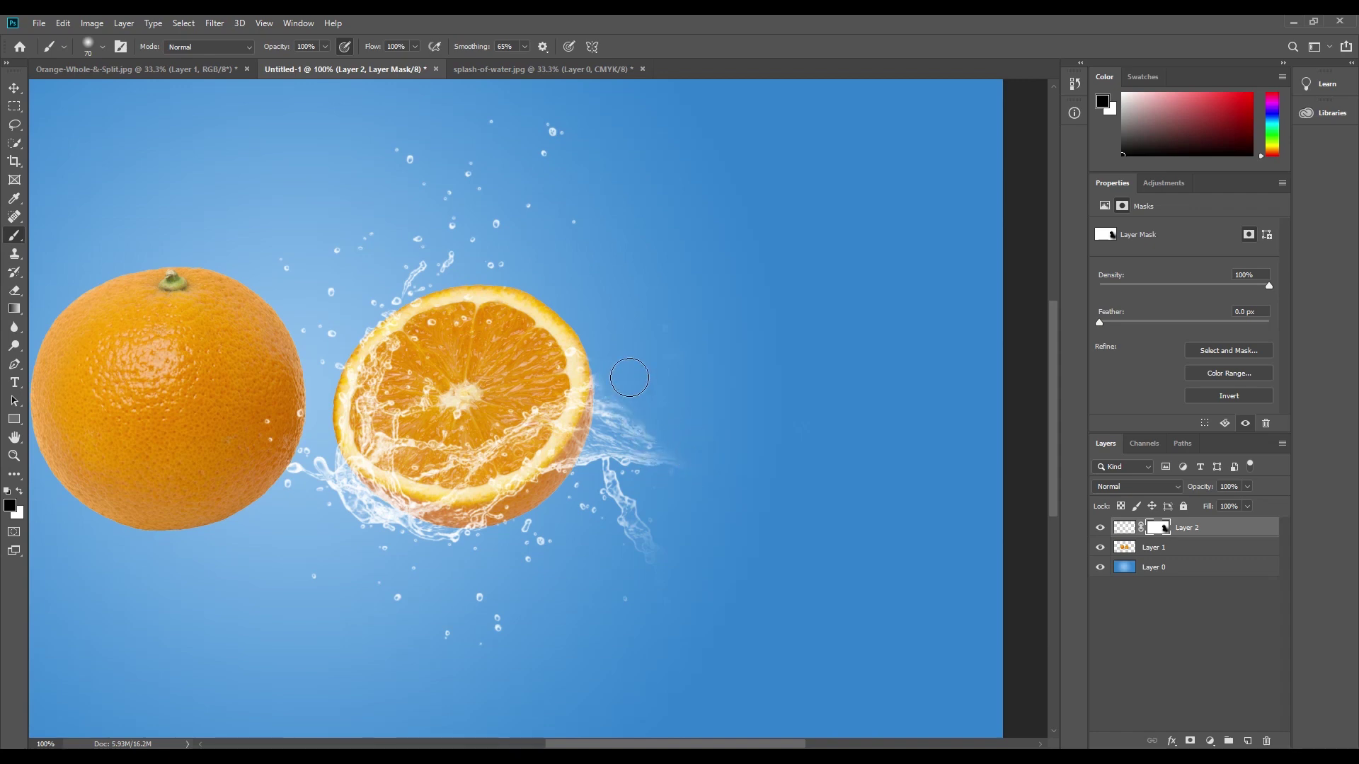
Set stroke smoothing to 100% and mask away remaining splash streaks around the orange's right edge
drag(622, 375, 643, 455)
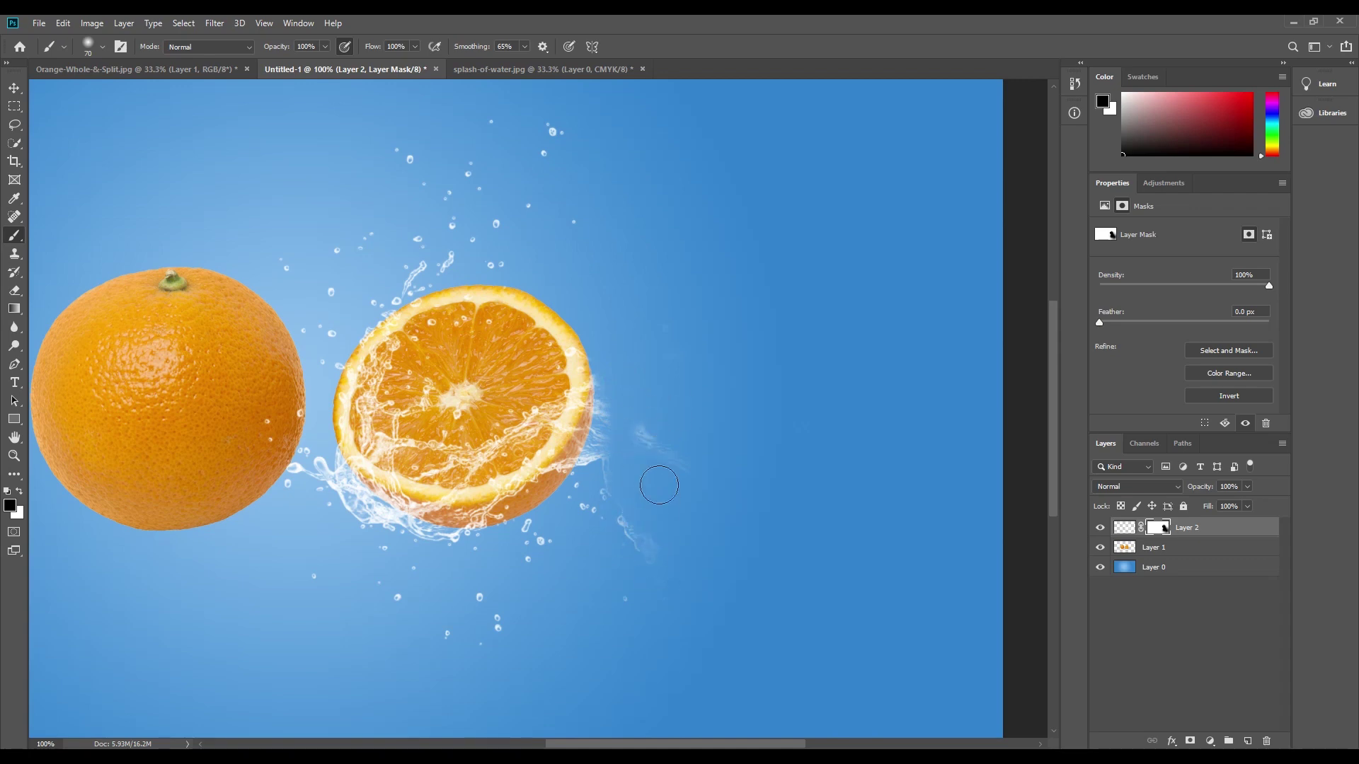
click(524, 46)
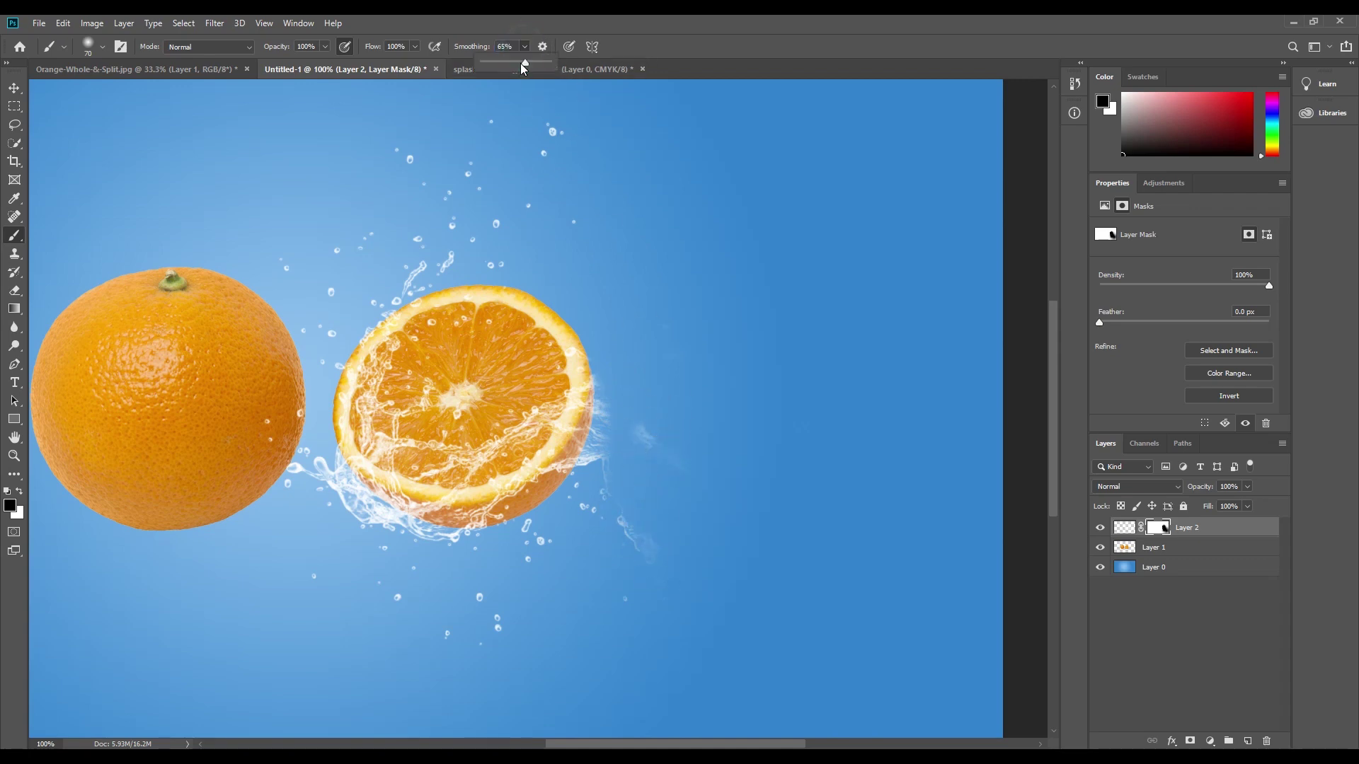
drag(524, 63, 548, 62)
click(571, 97)
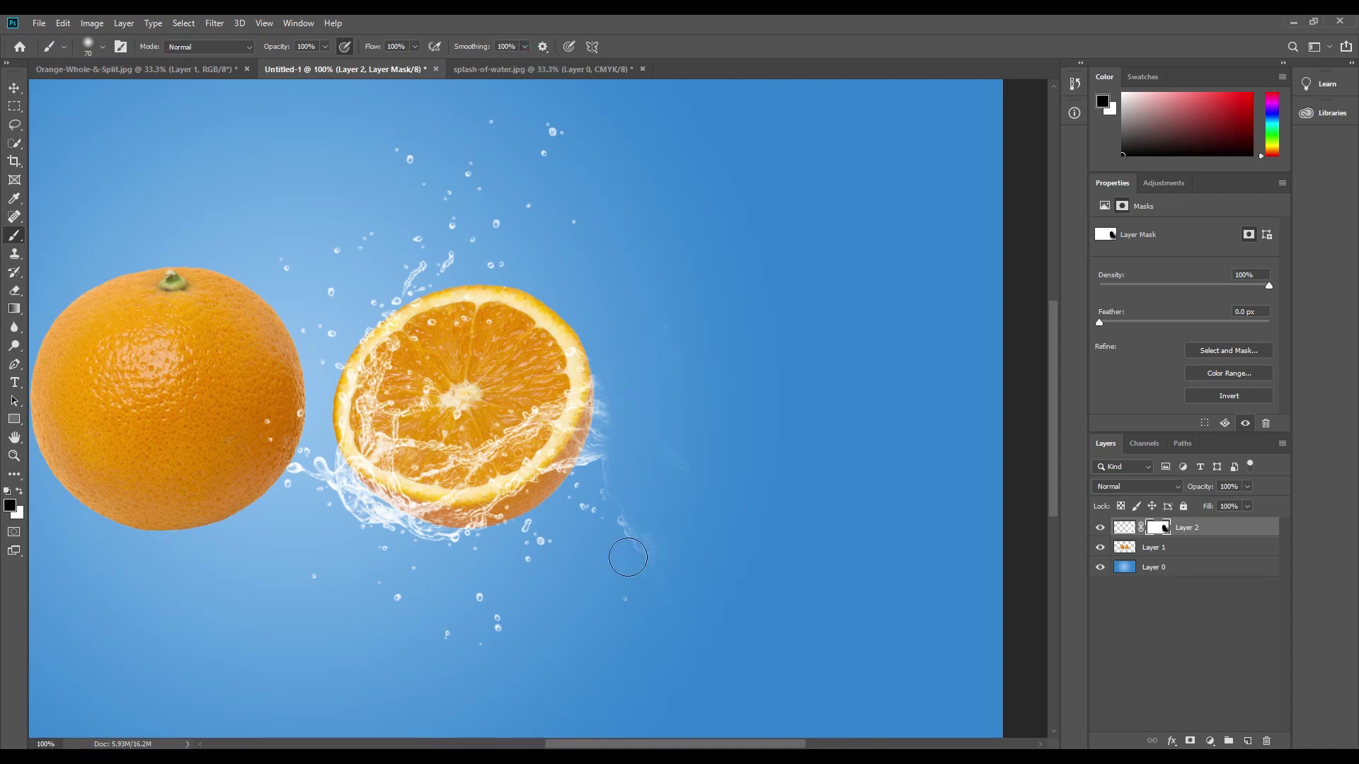
drag(567, 579, 594, 588)
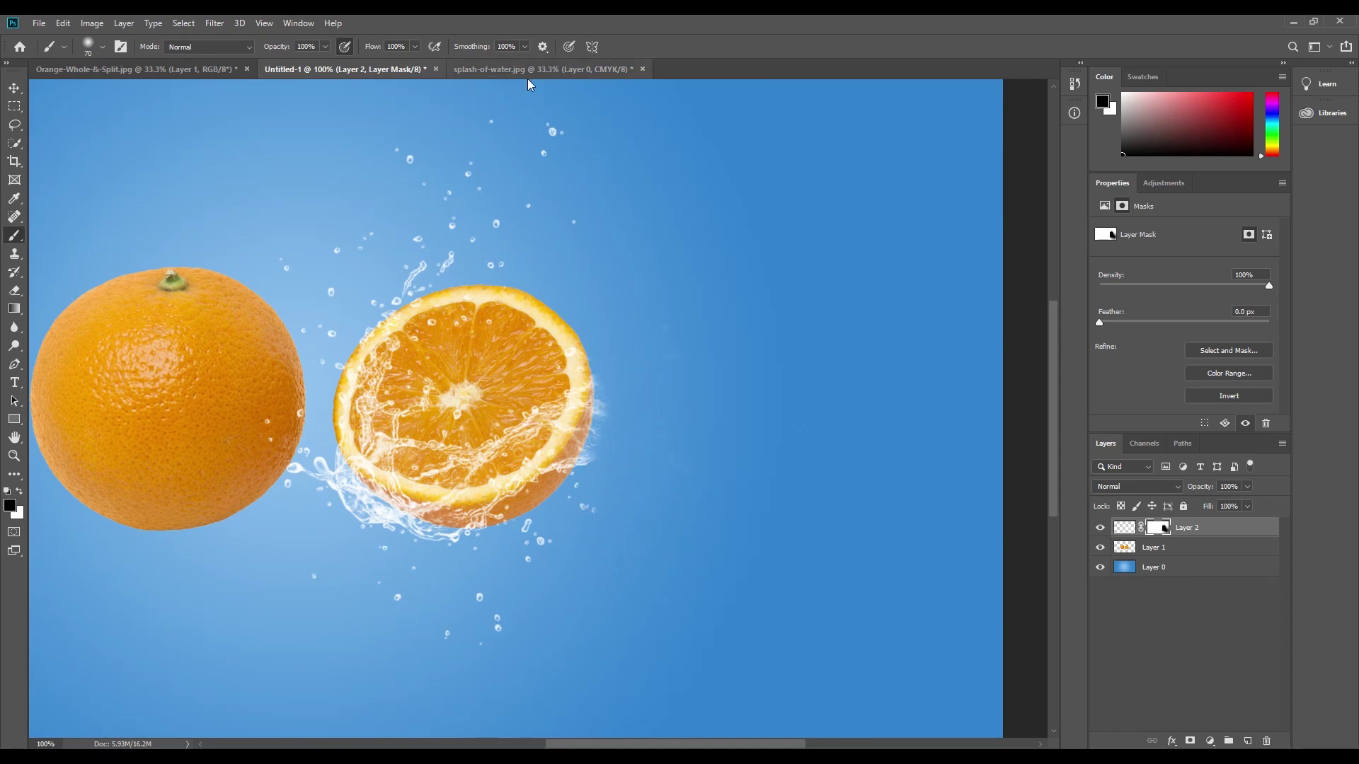
click(525, 46)
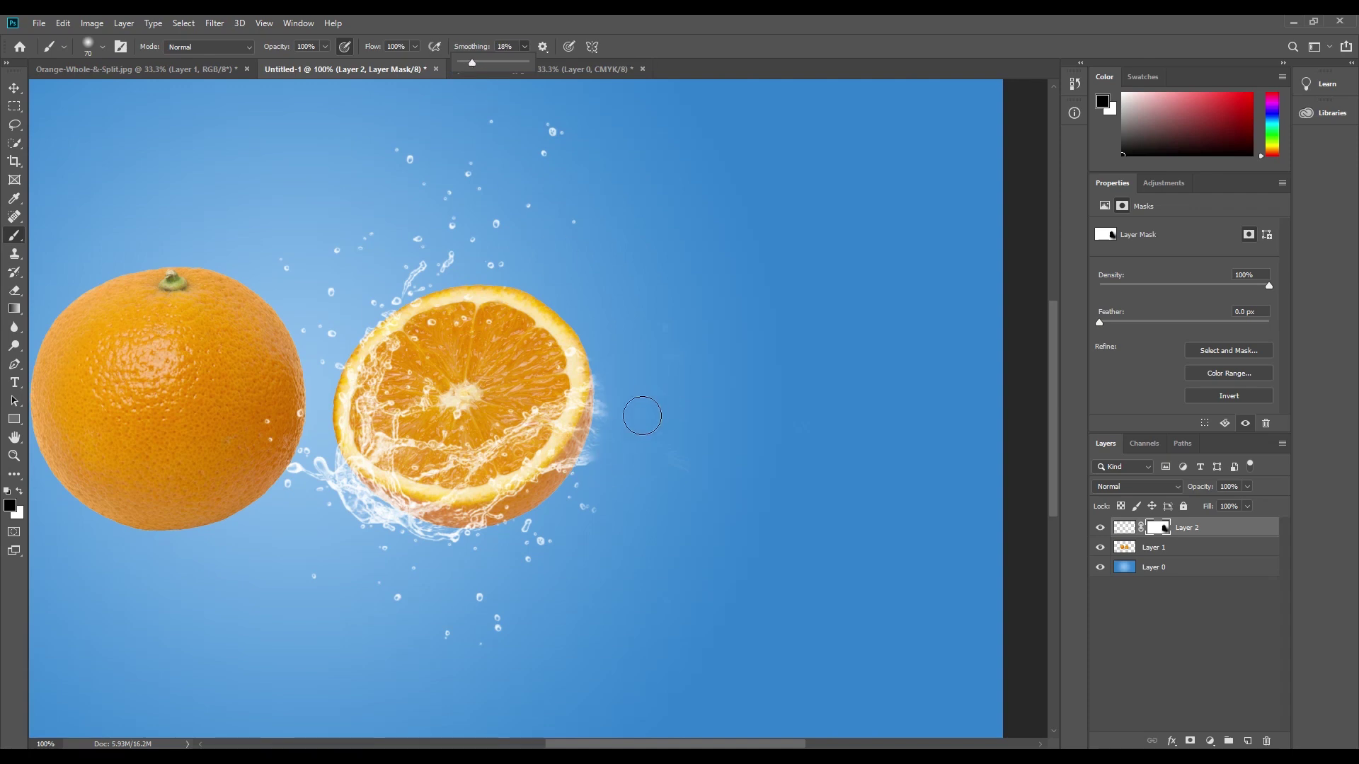
mouse_move(609, 433)
mouse_down()
mouse_move(613, 453)
mouse_move(645, 407)
mouse_up()
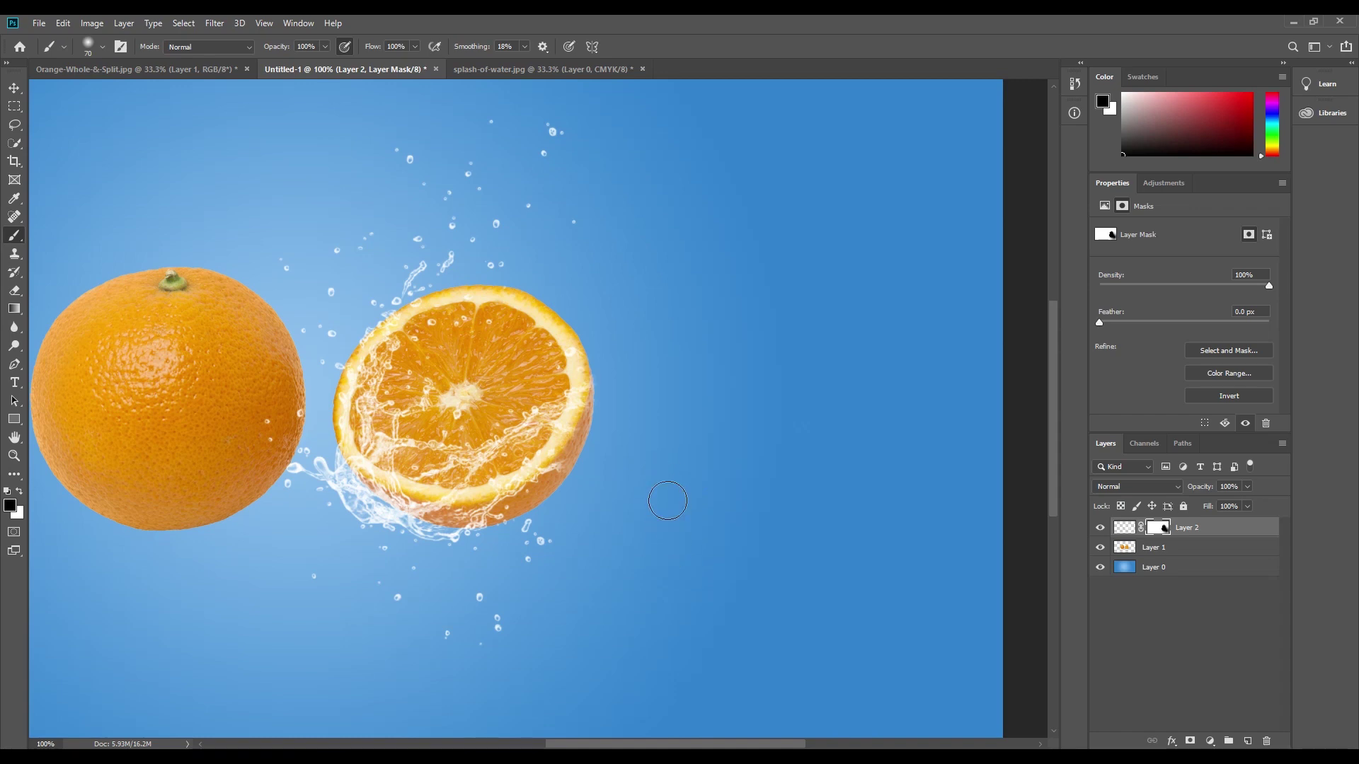
Free-transform the splash, rotating it about -11° and nudging it into place with arrow keys
key(ctrl+t)
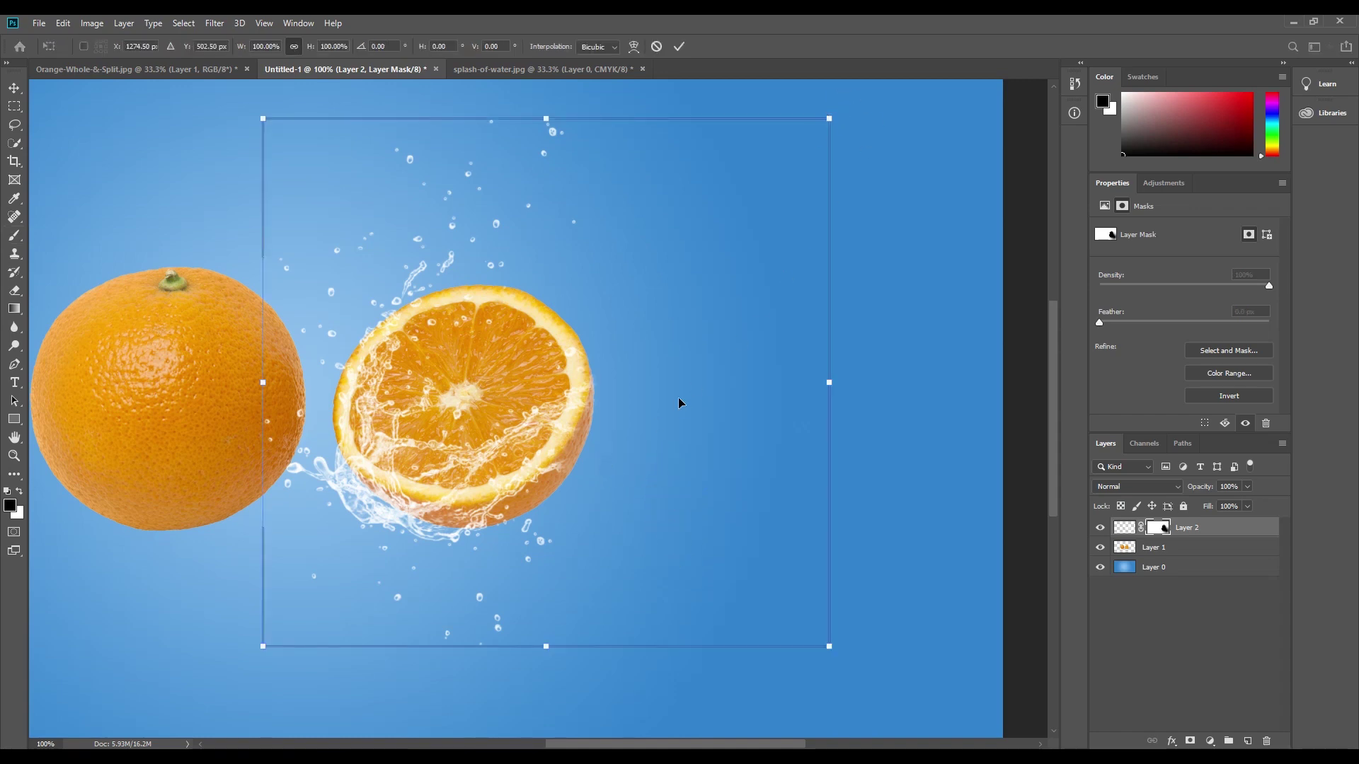
key(Right)
key(Right)
key(Right)
key(Right)
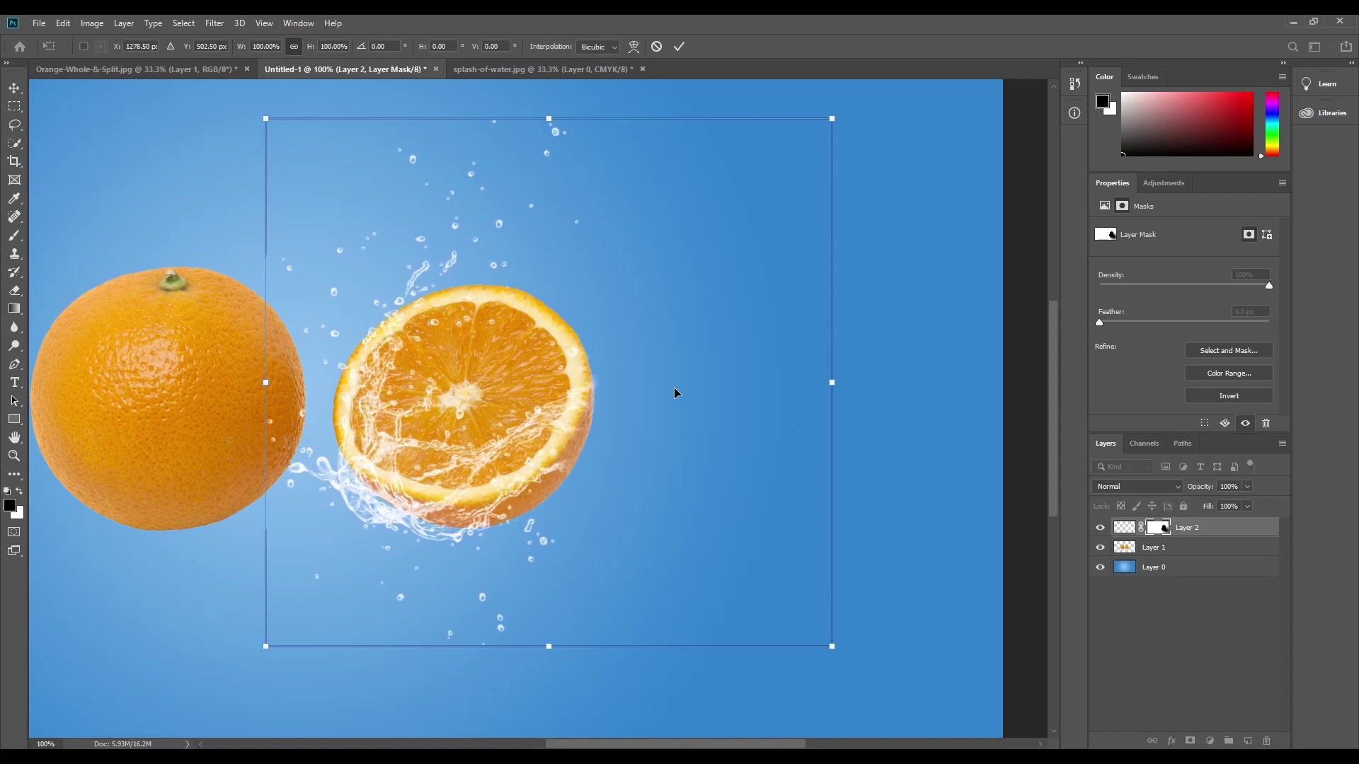
key(Right)
key(Right)
key(Right)
key(Right)
key(Right)
key(Right)
key(Right)
key(Right)
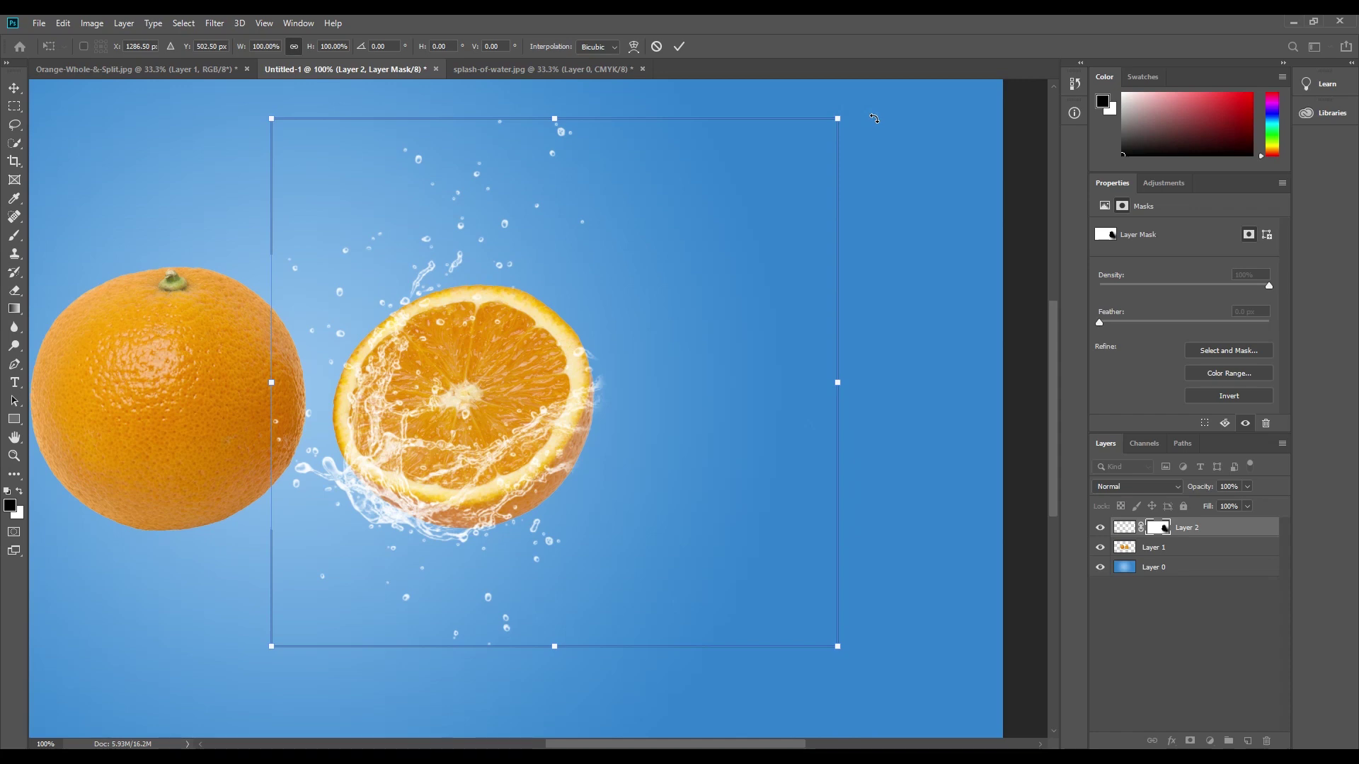
key(ctrl+minus)
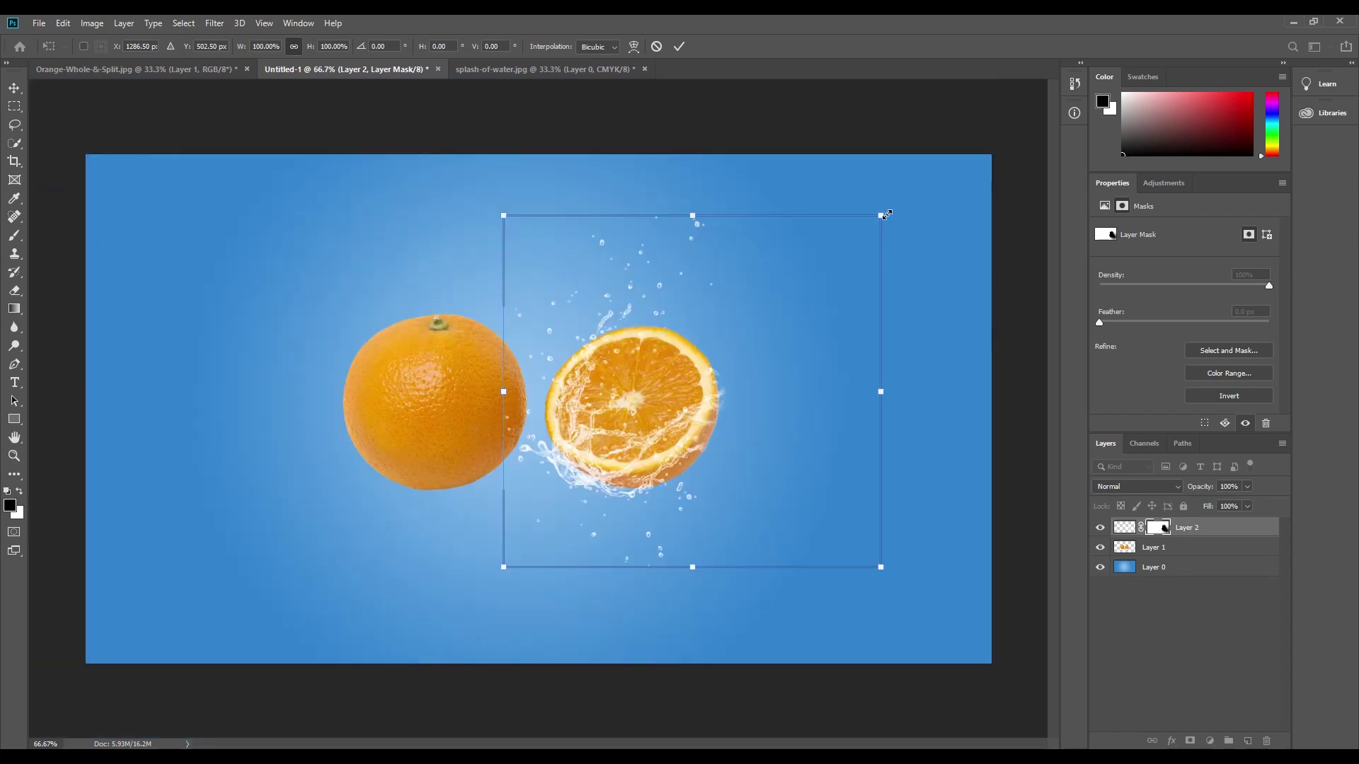
drag(889, 204, 842, 185)
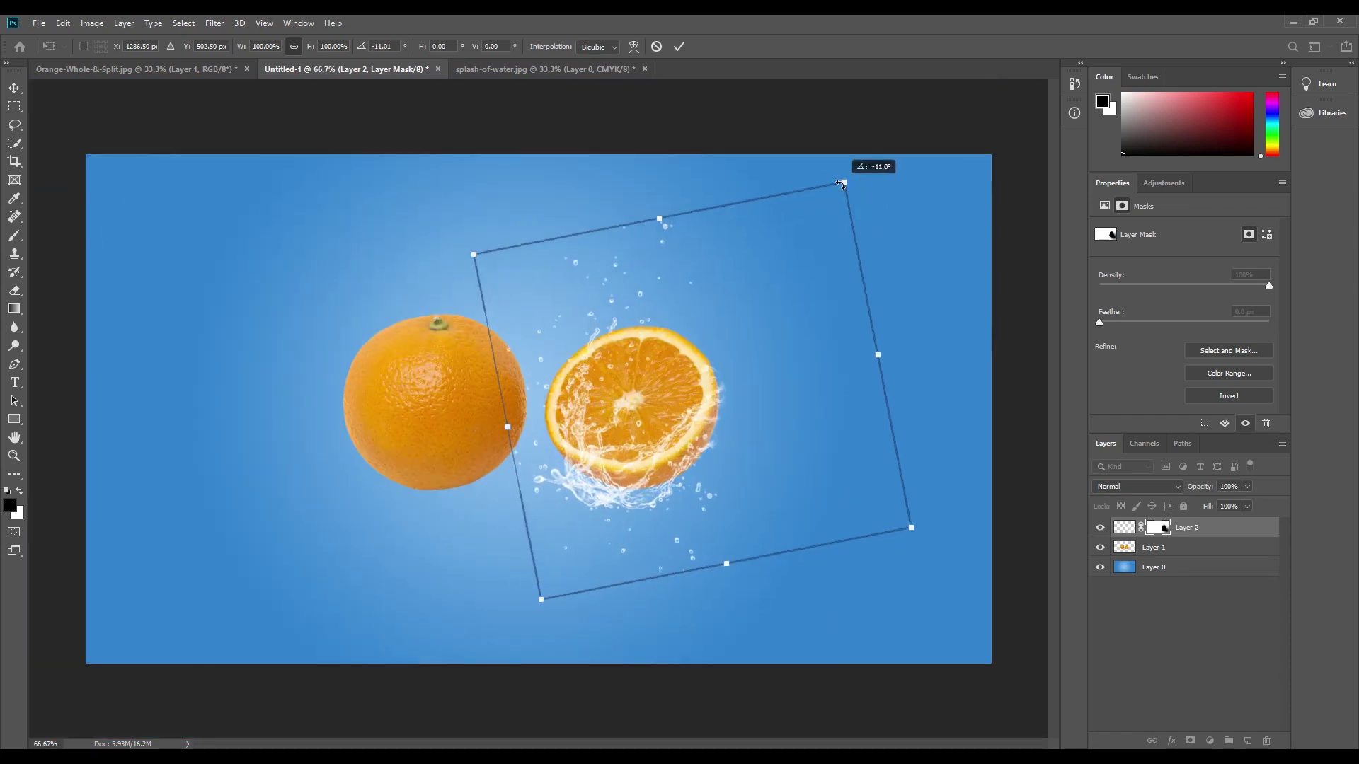
key(Left)
key(Left)
key(Left)
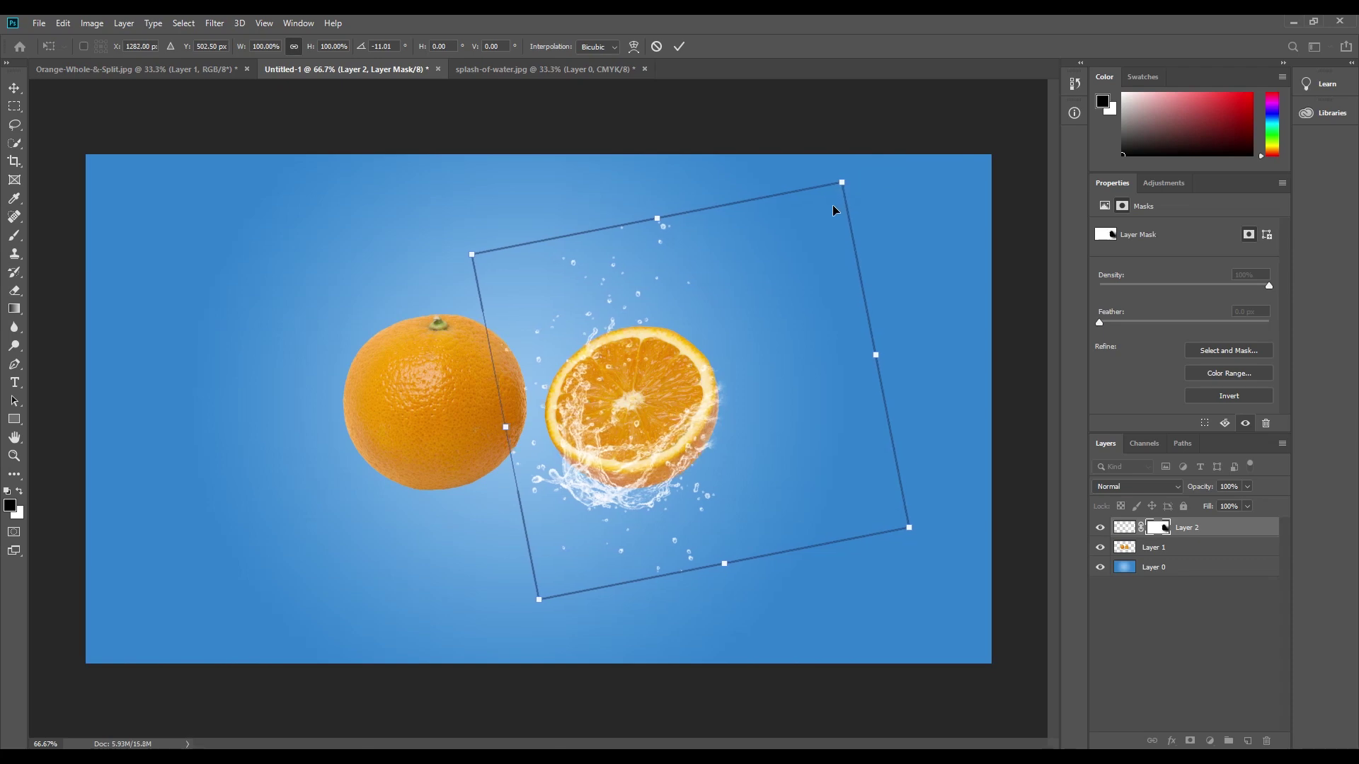
key(Left)
key(Left)
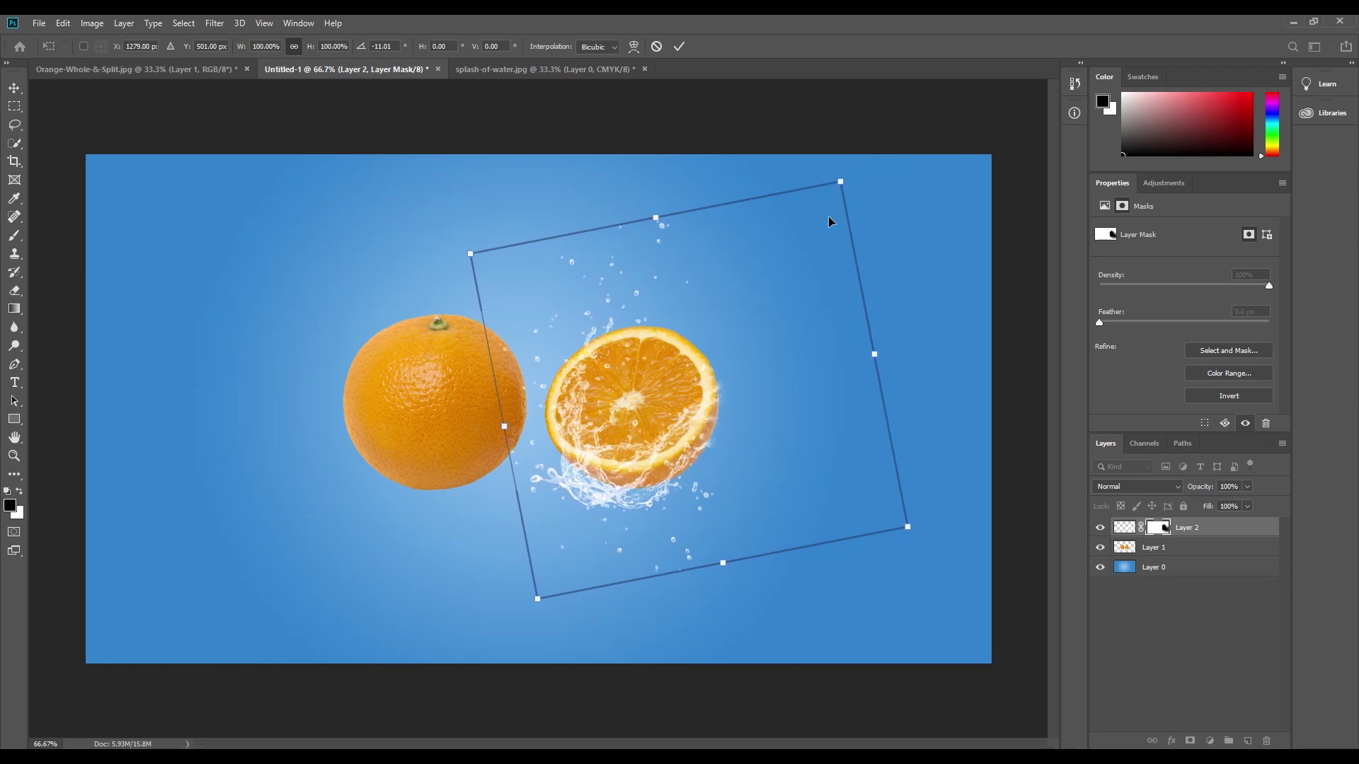
key(Down)
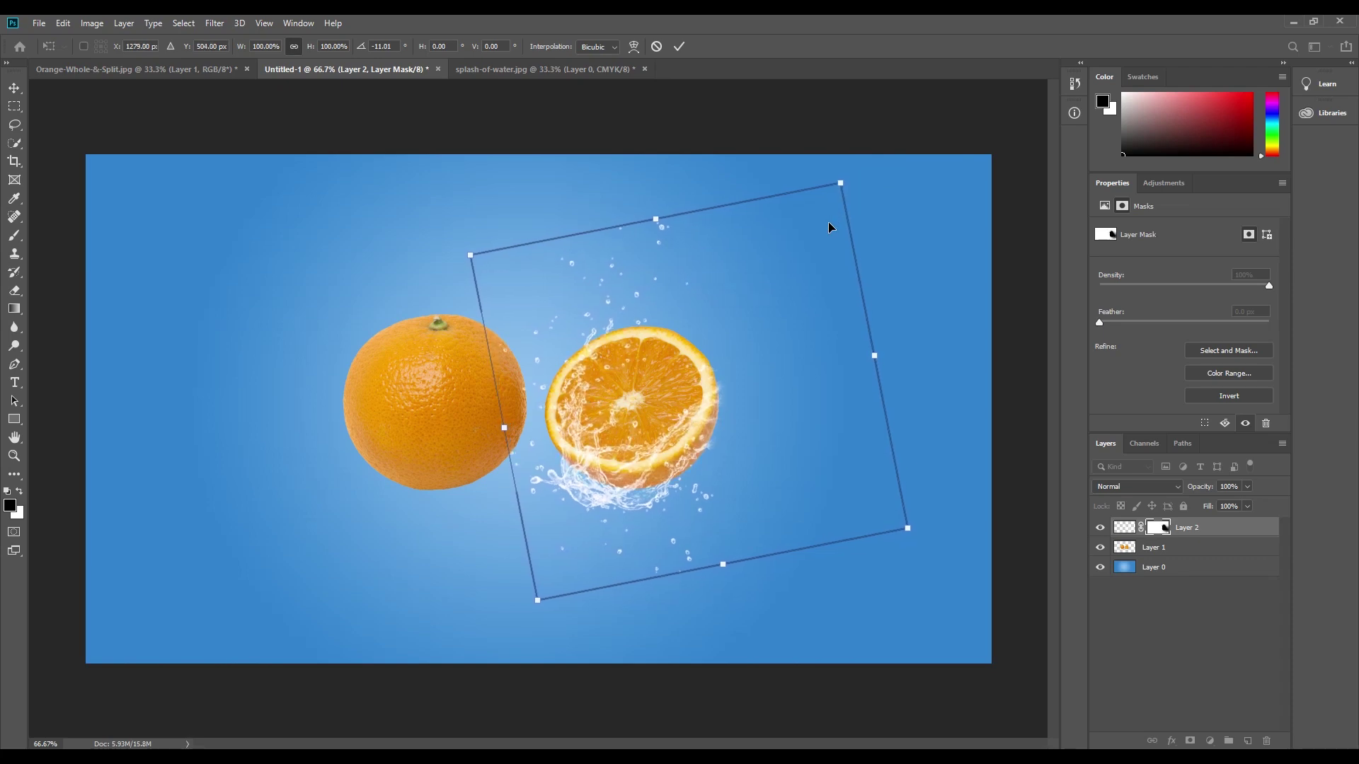
key(Right)
key(Left)
key(Left)
key(Left)
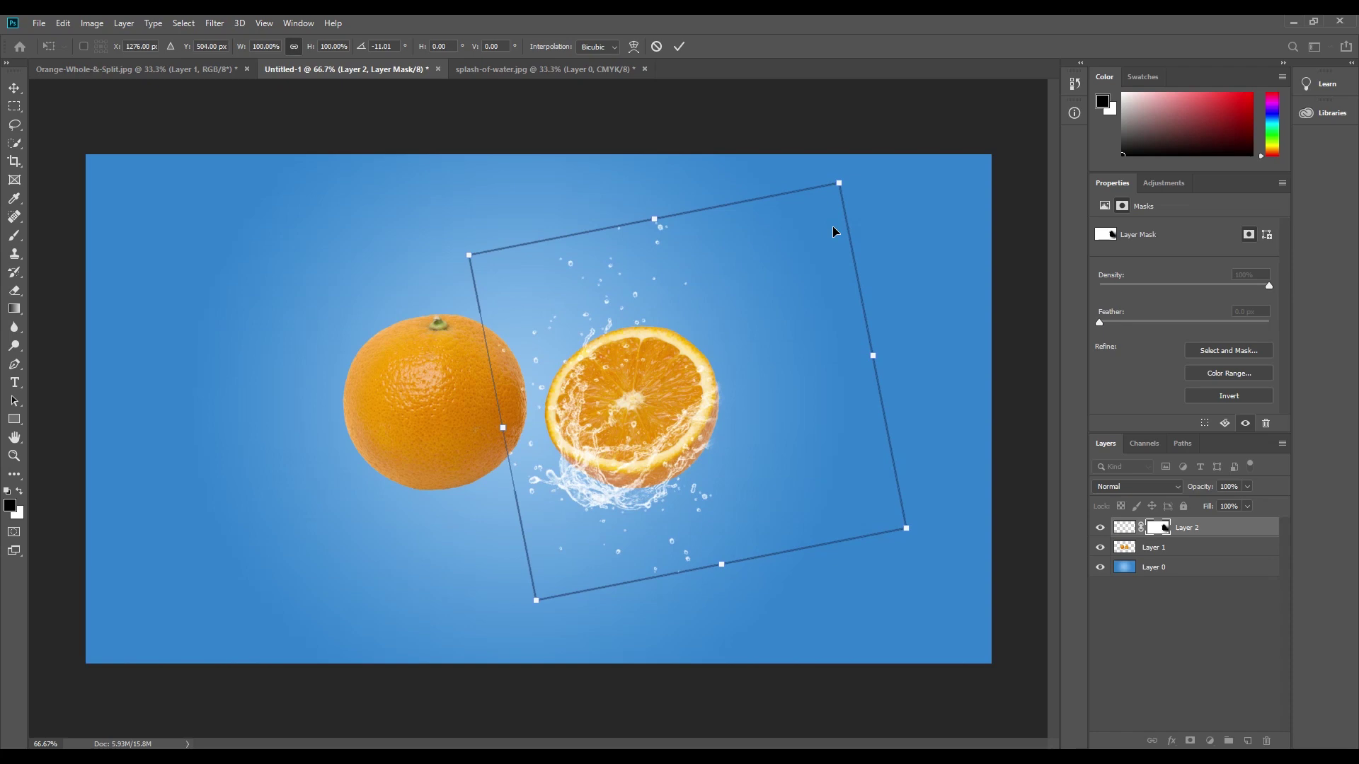
Warp the splash's corners and edges to curve it snugly around the halved orange, then commit
click(634, 46)
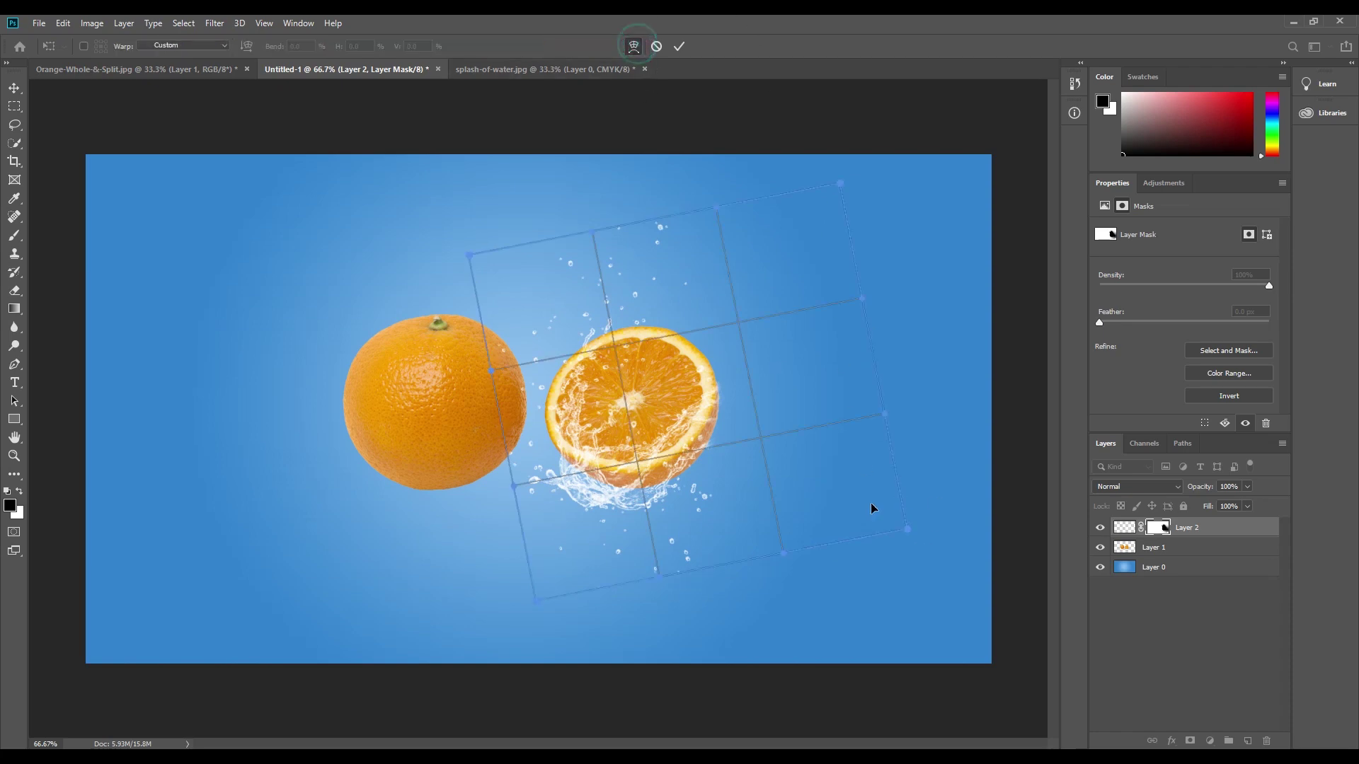
drag(911, 533, 886, 529)
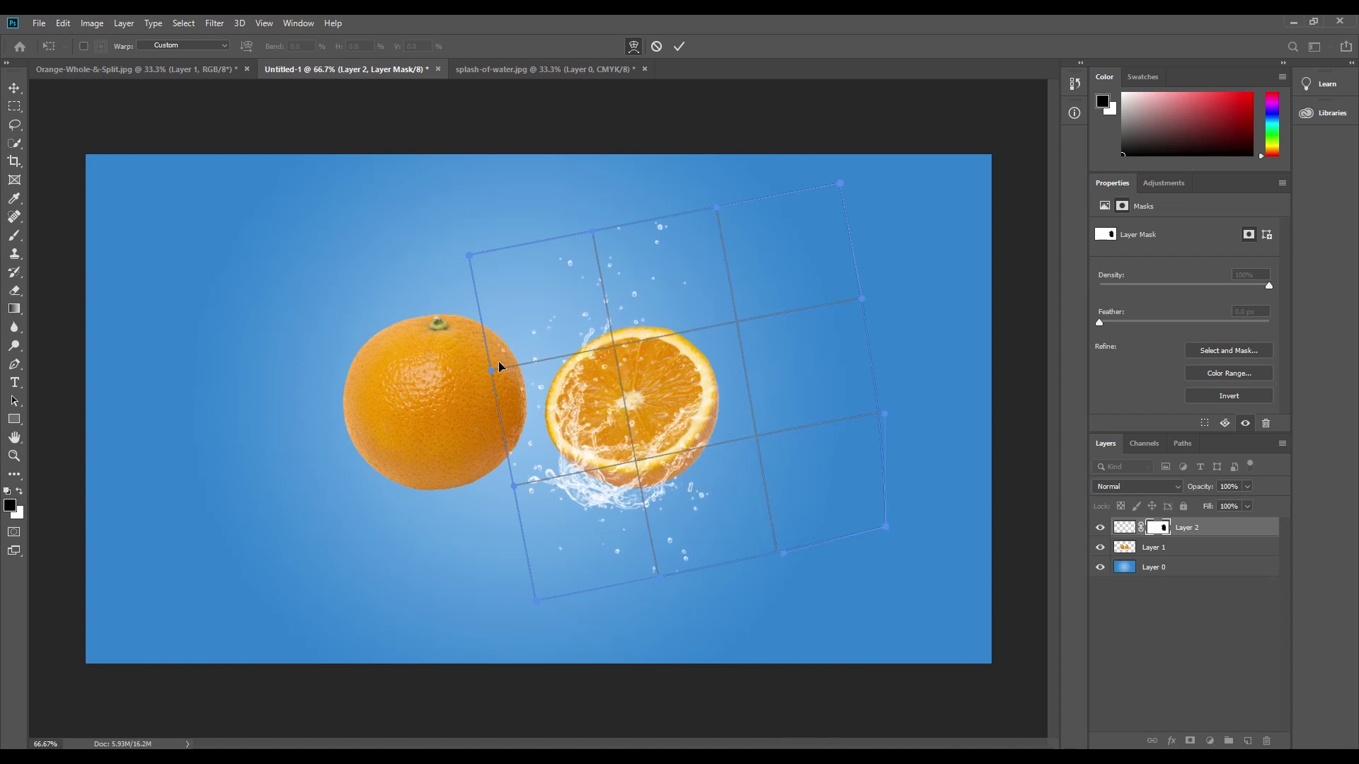
drag(492, 369, 487, 382)
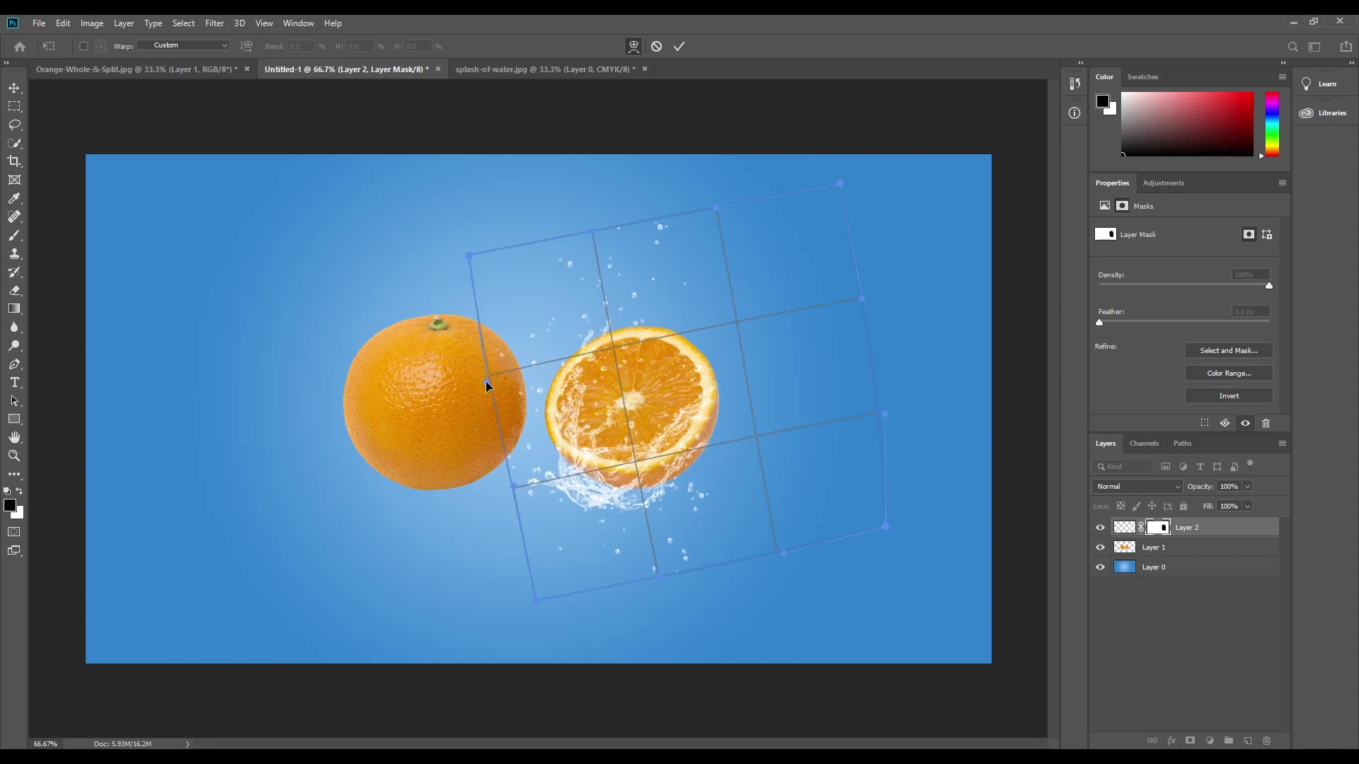
drag(510, 489, 511, 469)
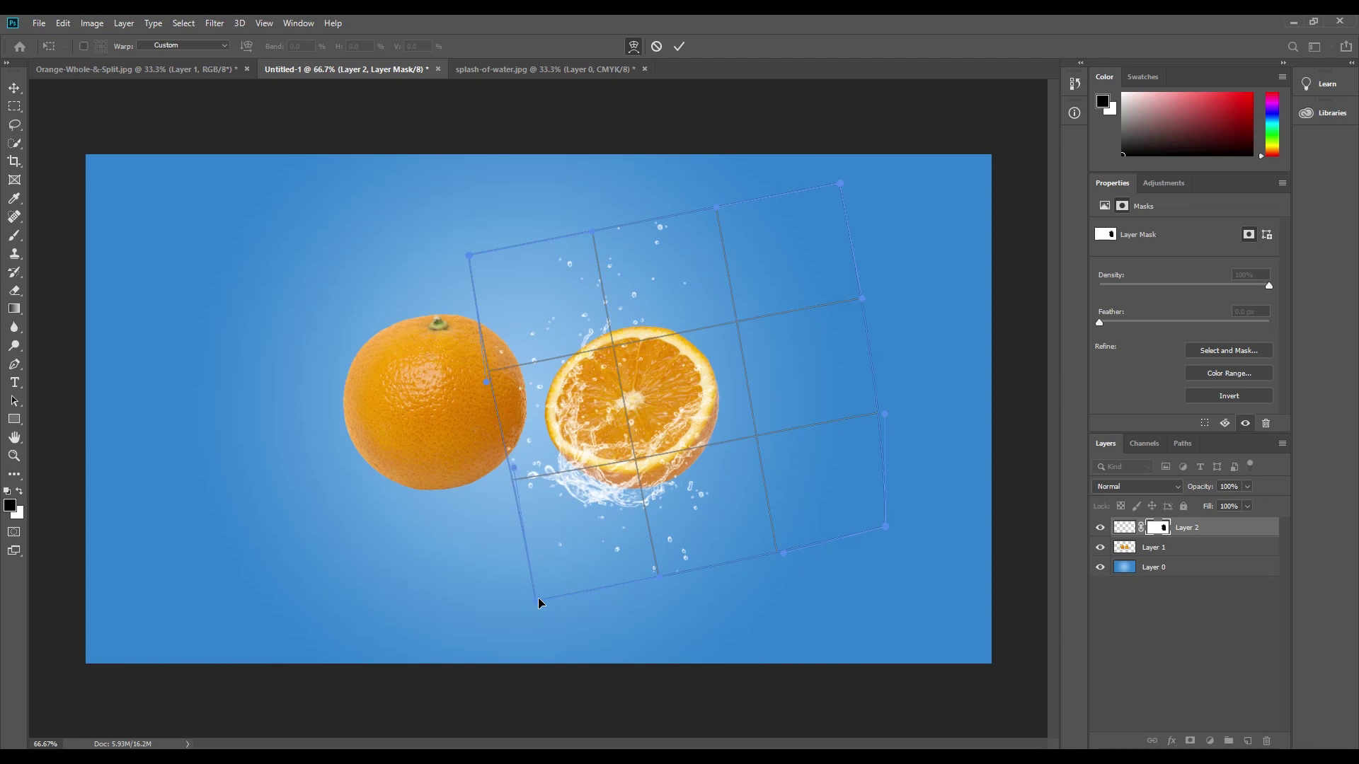
mouse_move(538, 597)
mouse_down()
mouse_move(574, 580)
mouse_move(552, 570)
mouse_up()
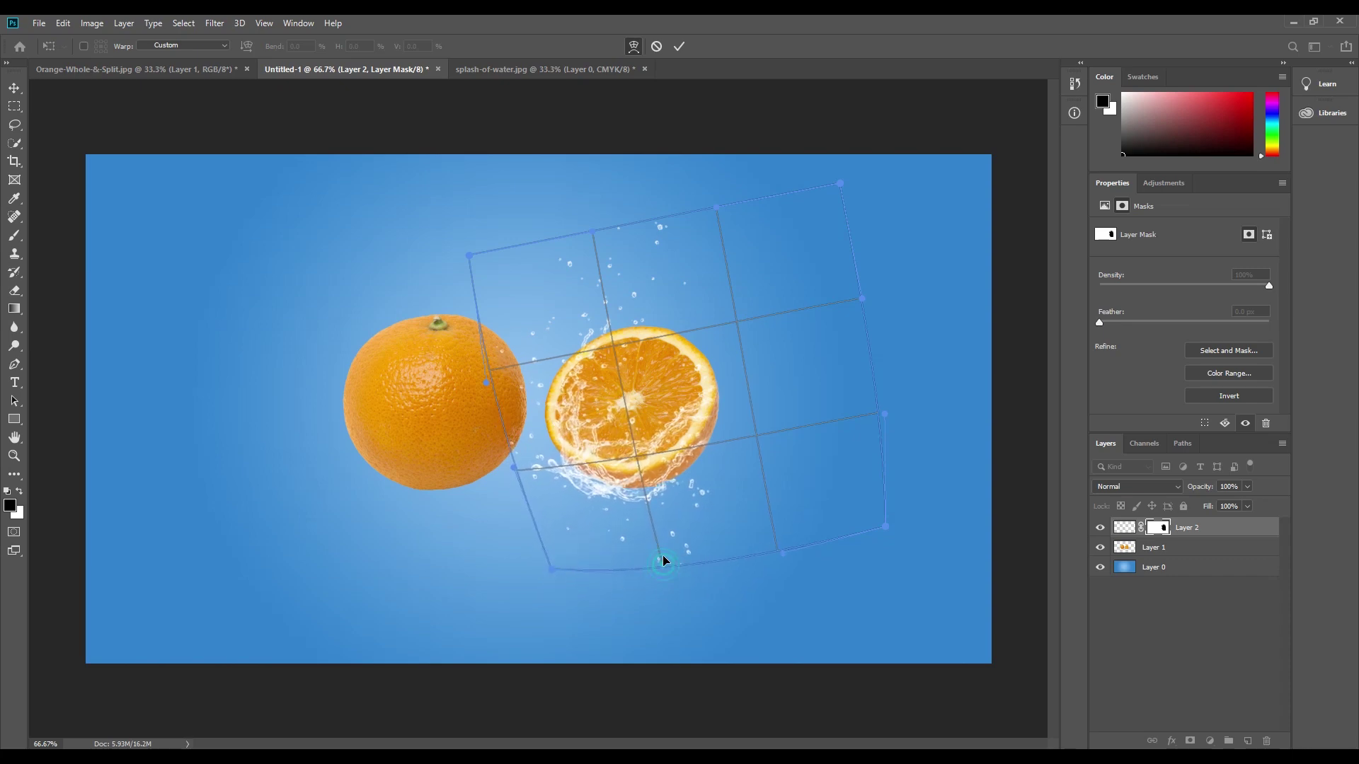
drag(661, 567, 687, 549)
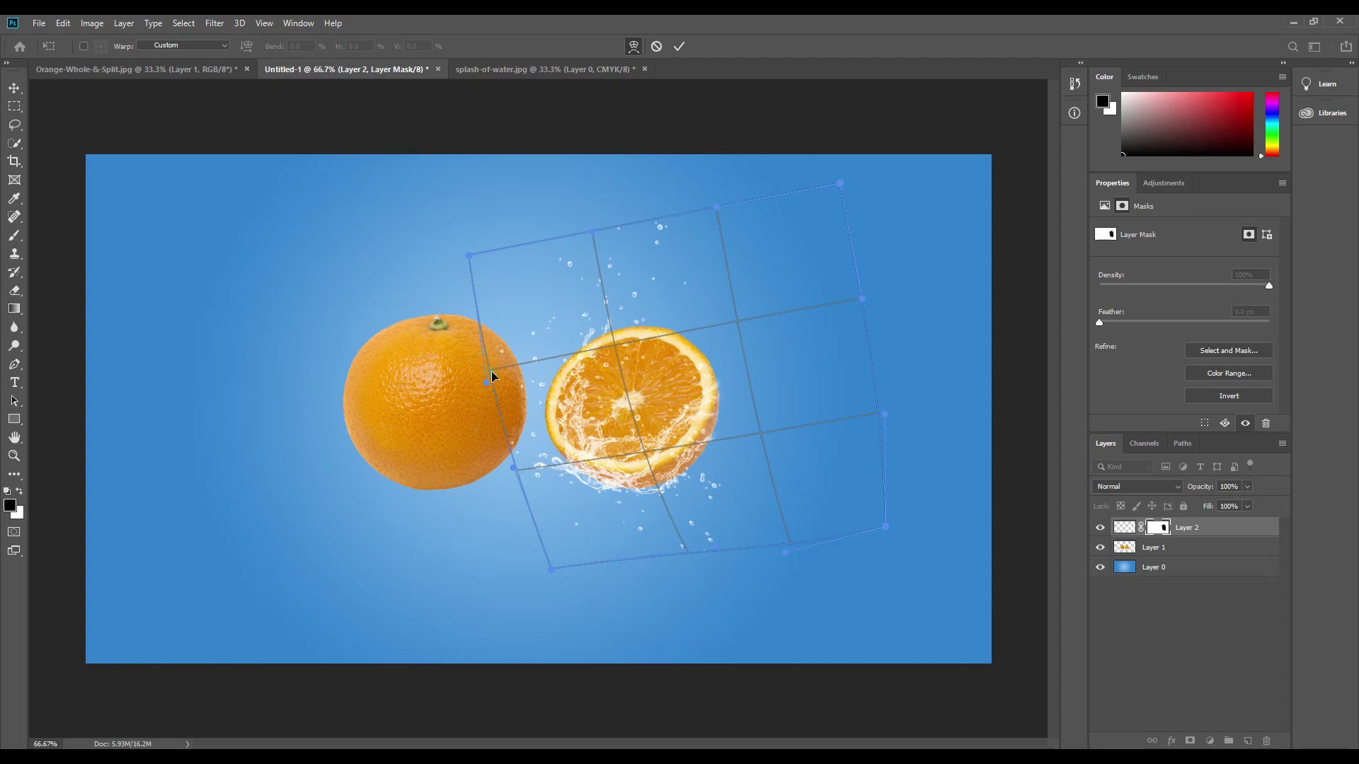
drag(493, 376, 484, 374)
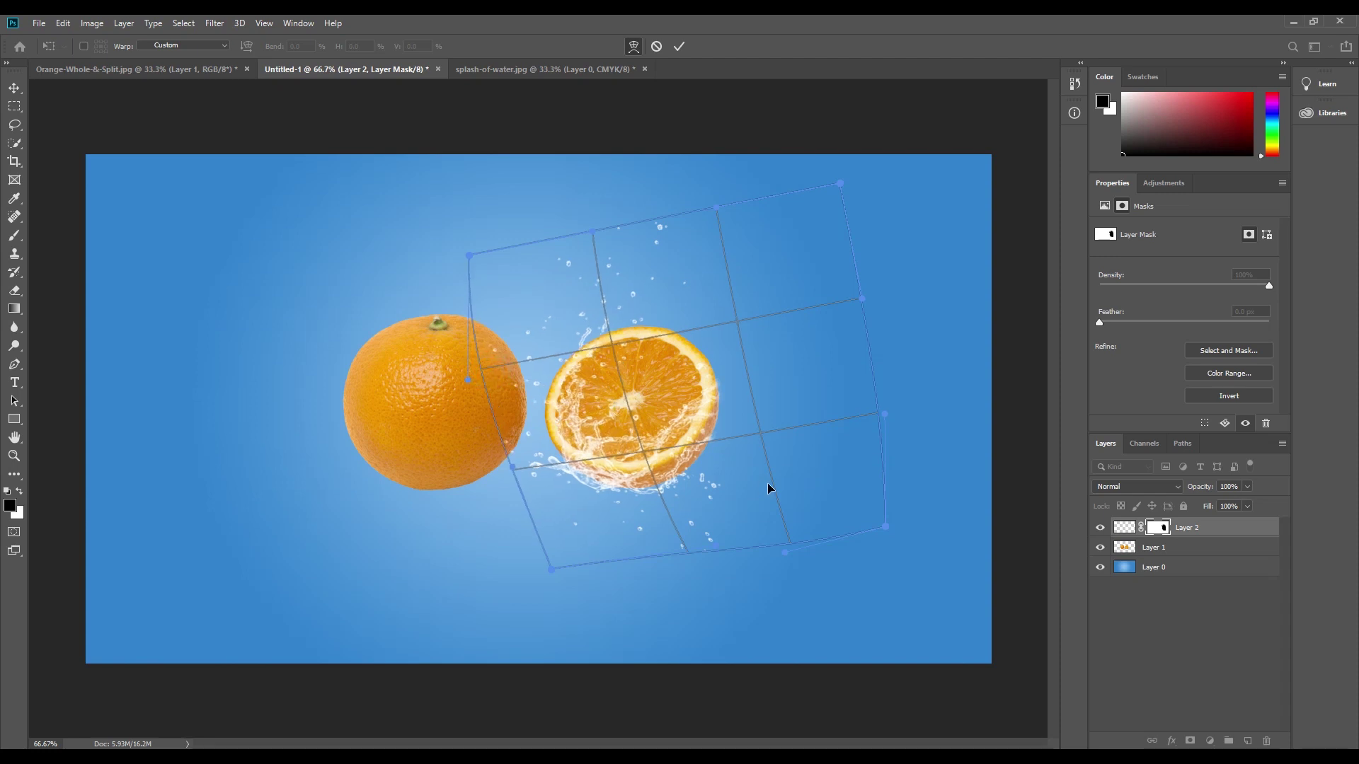
click(688, 555)
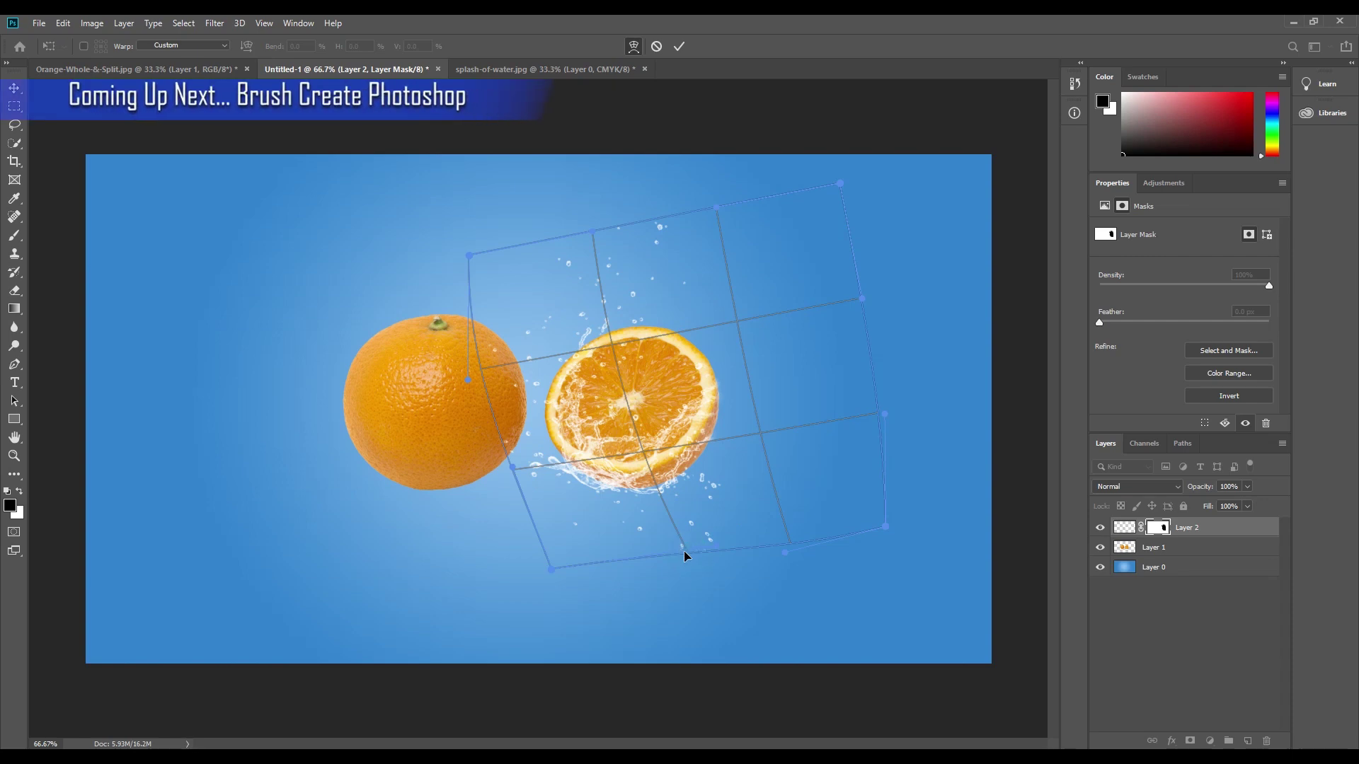
click(687, 551)
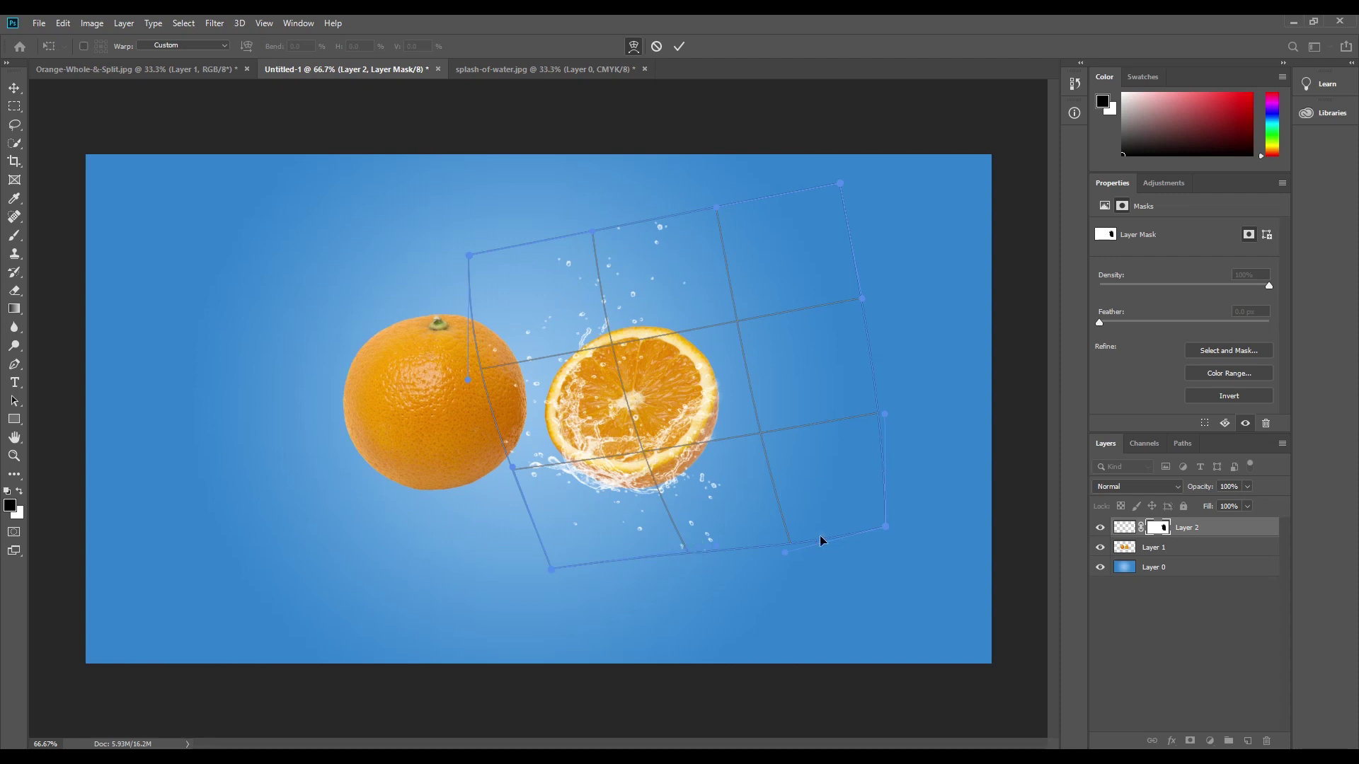
drag(788, 544, 802, 545)
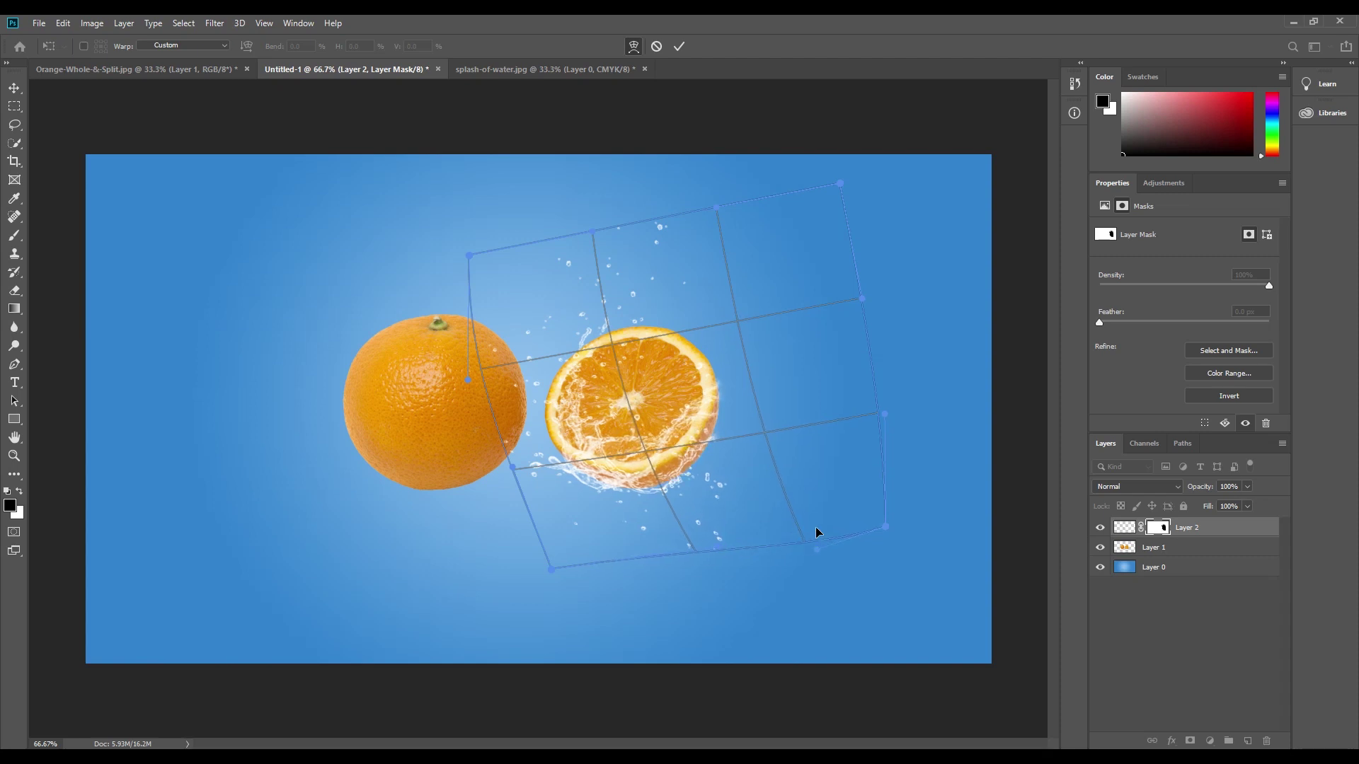
key(Return)
key(b)
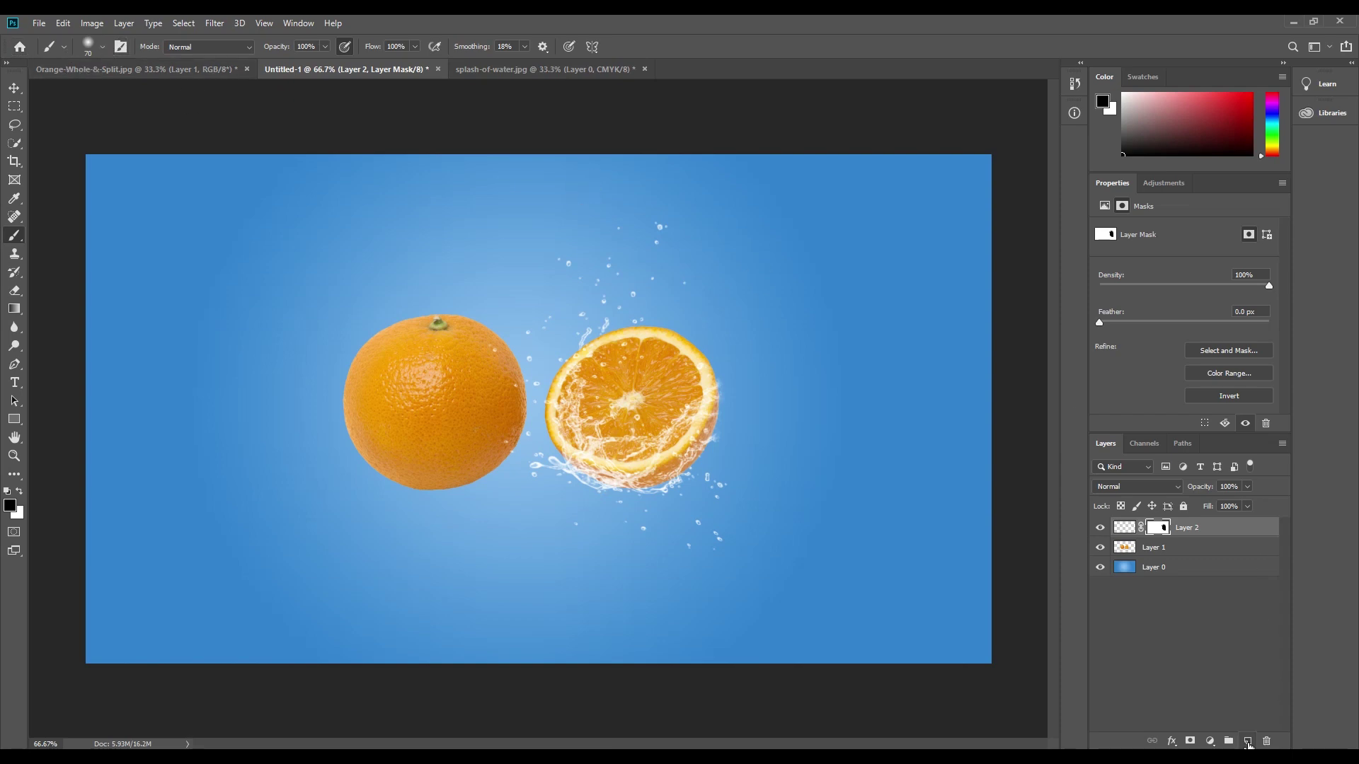
Add a new empty layer, set white as foreground, and load the Water1 brush preset
click(1248, 741)
key(x)
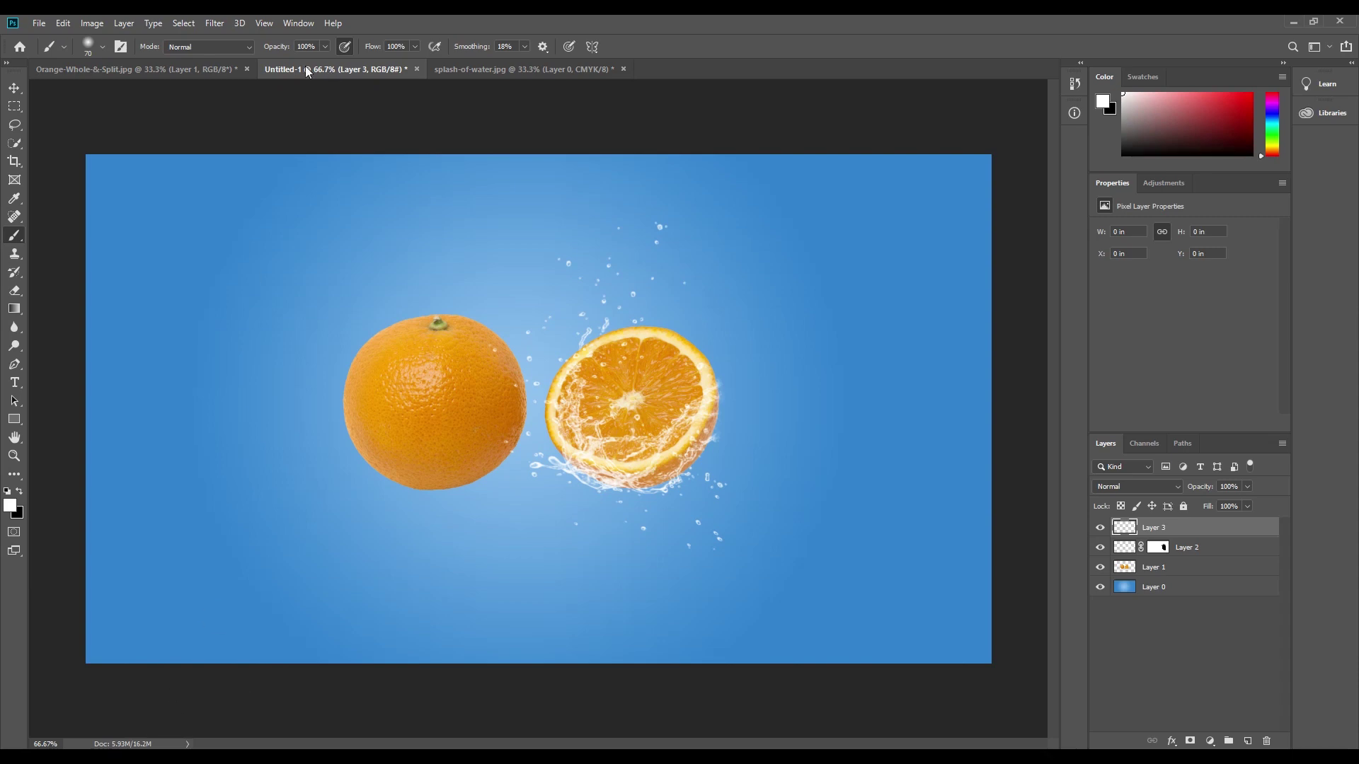
click(100, 47)
drag(168, 196, 171, 266)
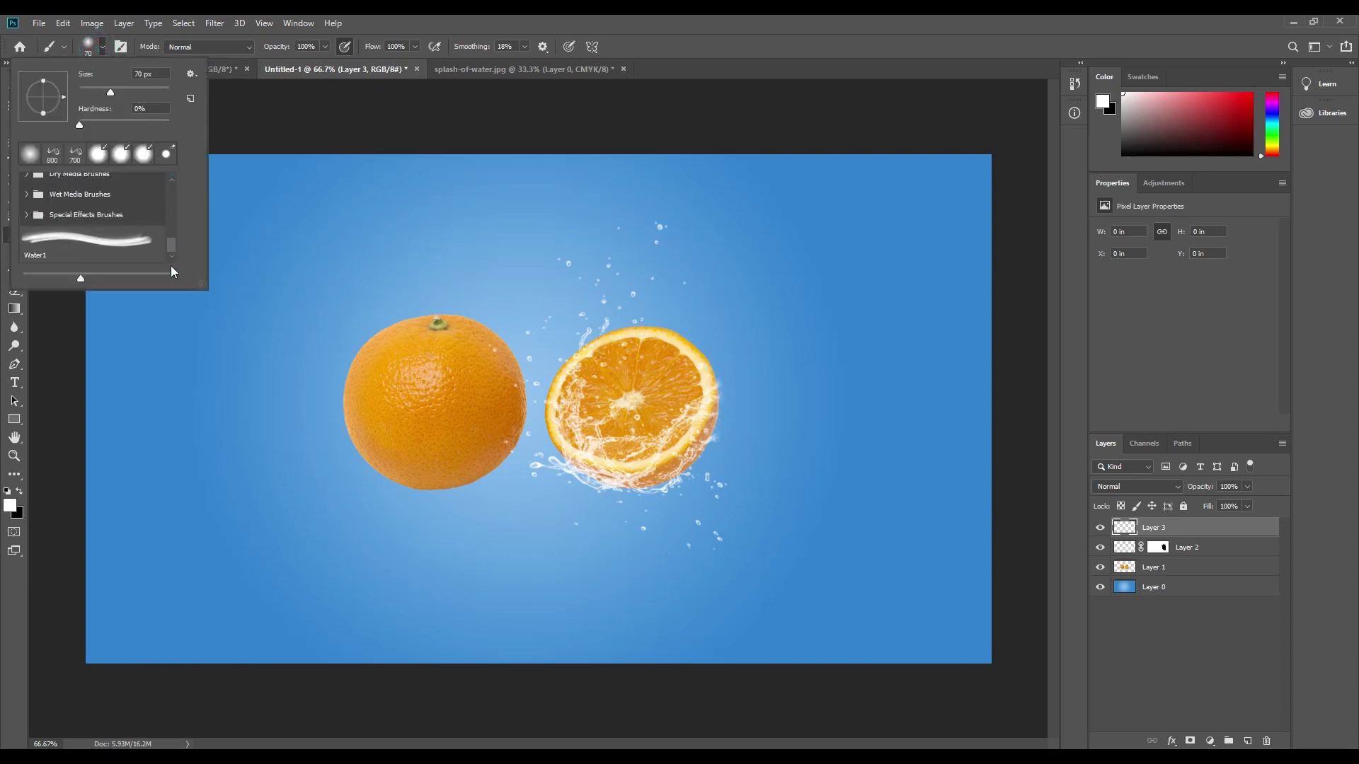
click(109, 247)
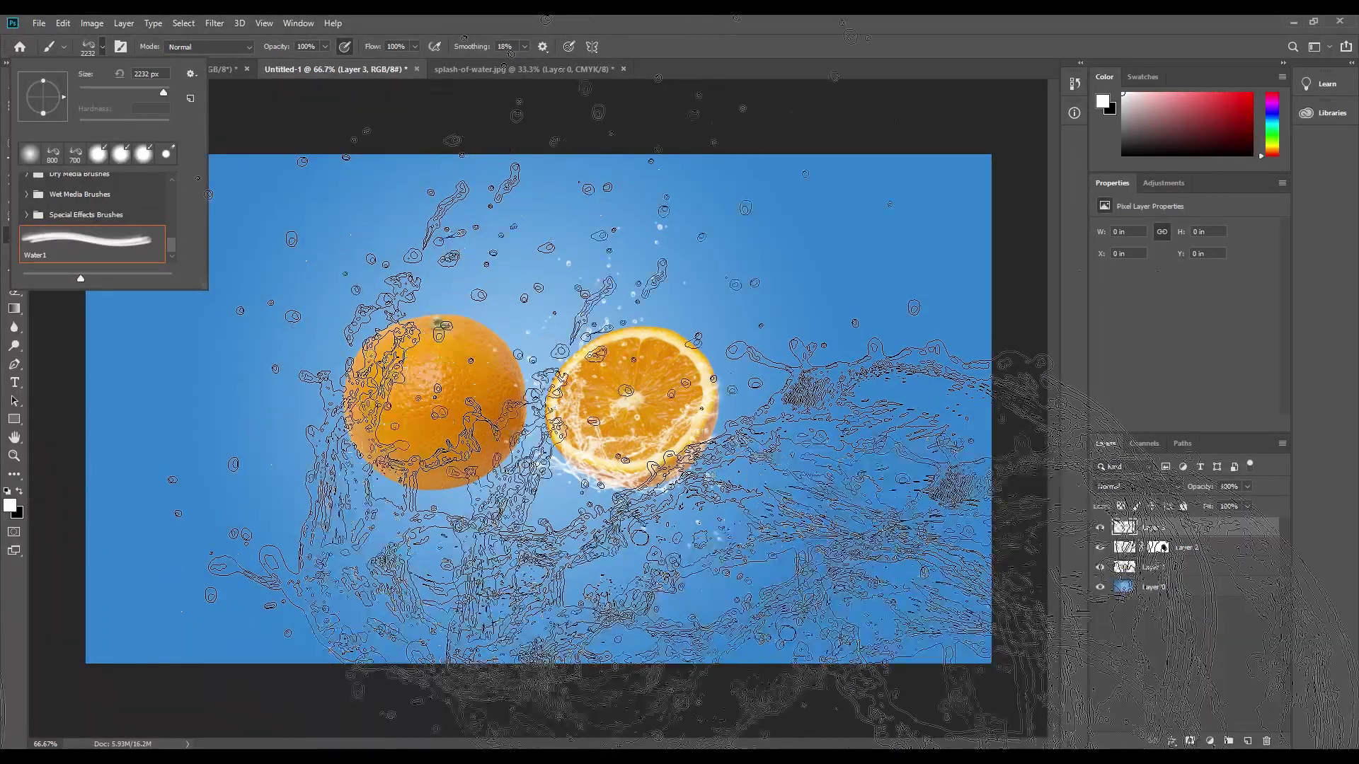
click(1071, 325)
Shrink the Water1 brush to 1400 px and bring up its brush tip settings
key(bracketleft)
key(bracketleft)
key(bracketleft)
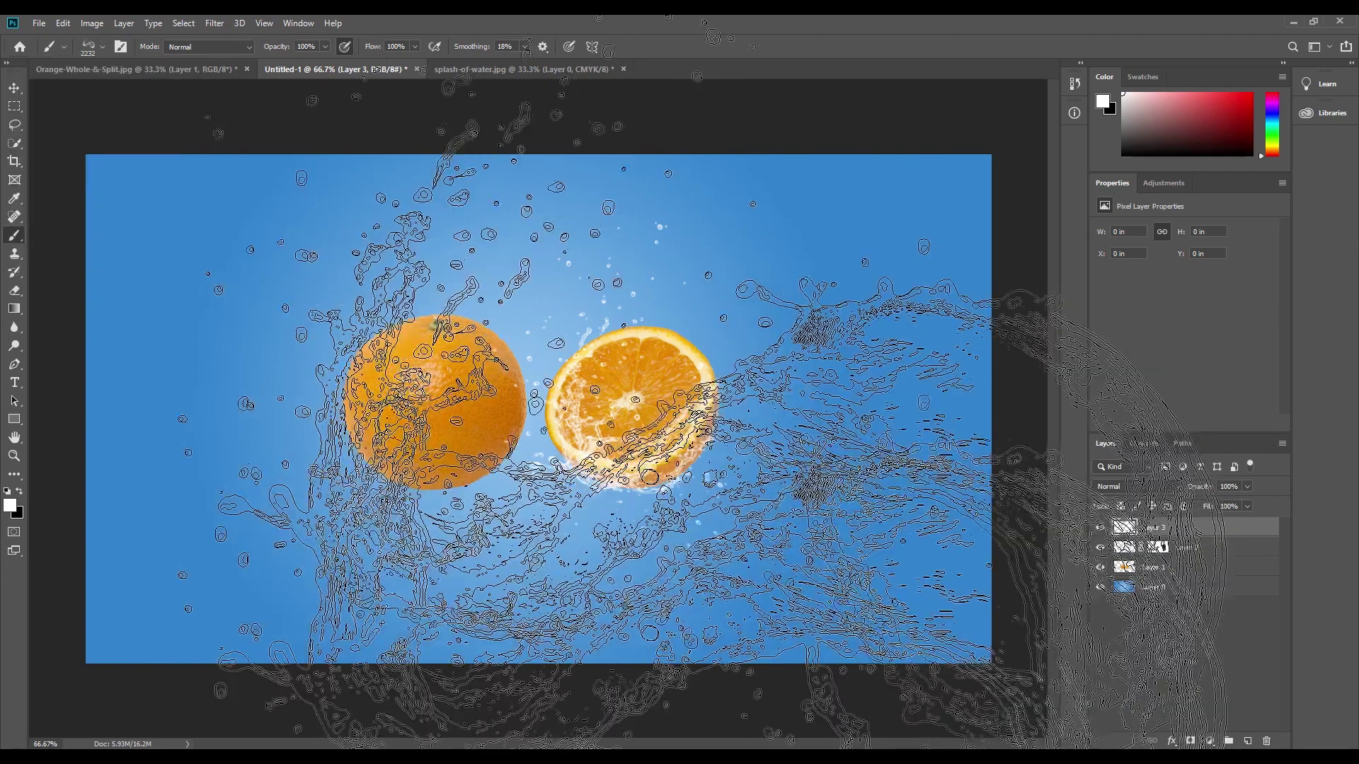
key(bracketleft)
key(bracketleft)
key(bracketleft)
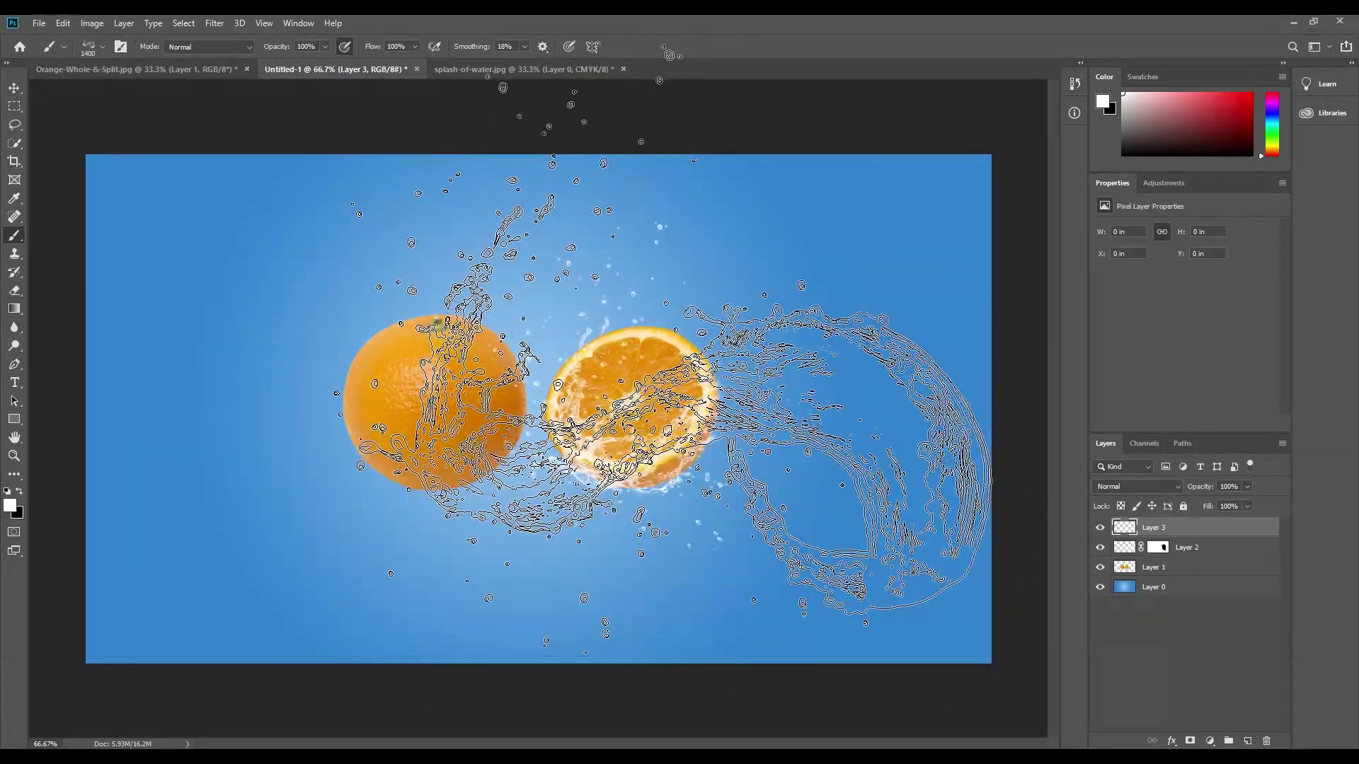
key(F5)
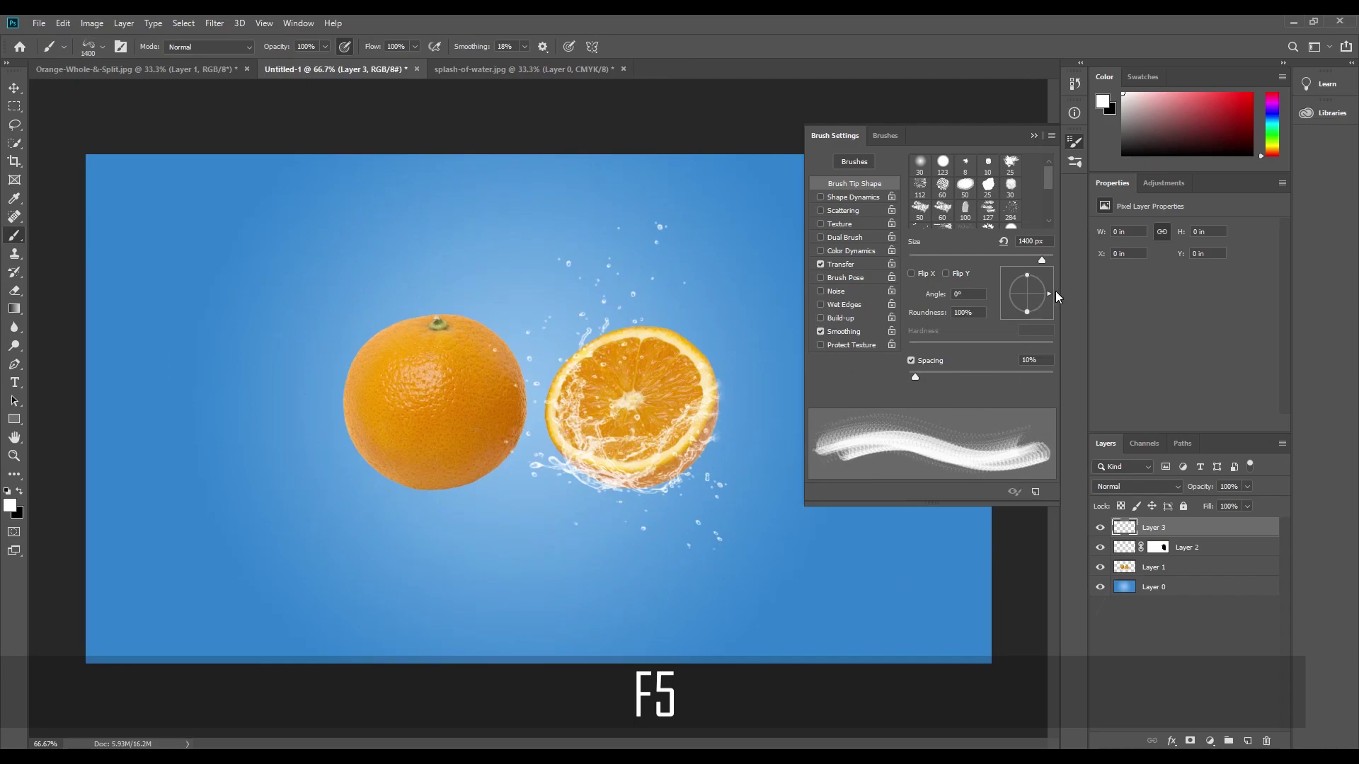
Set the Water1 brush tip angle to -12° and close Brush Settings
drag(1051, 295, 1047, 283)
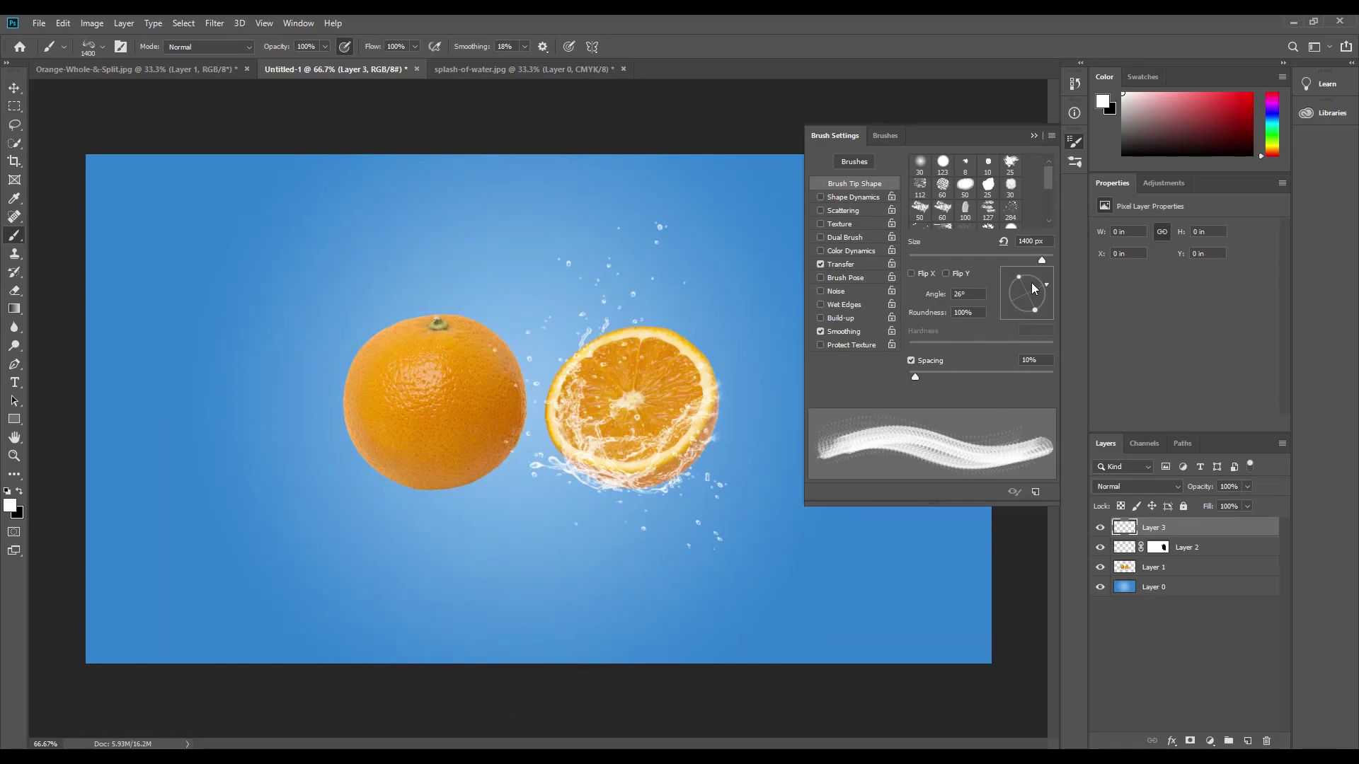
drag(1048, 291, 1050, 298)
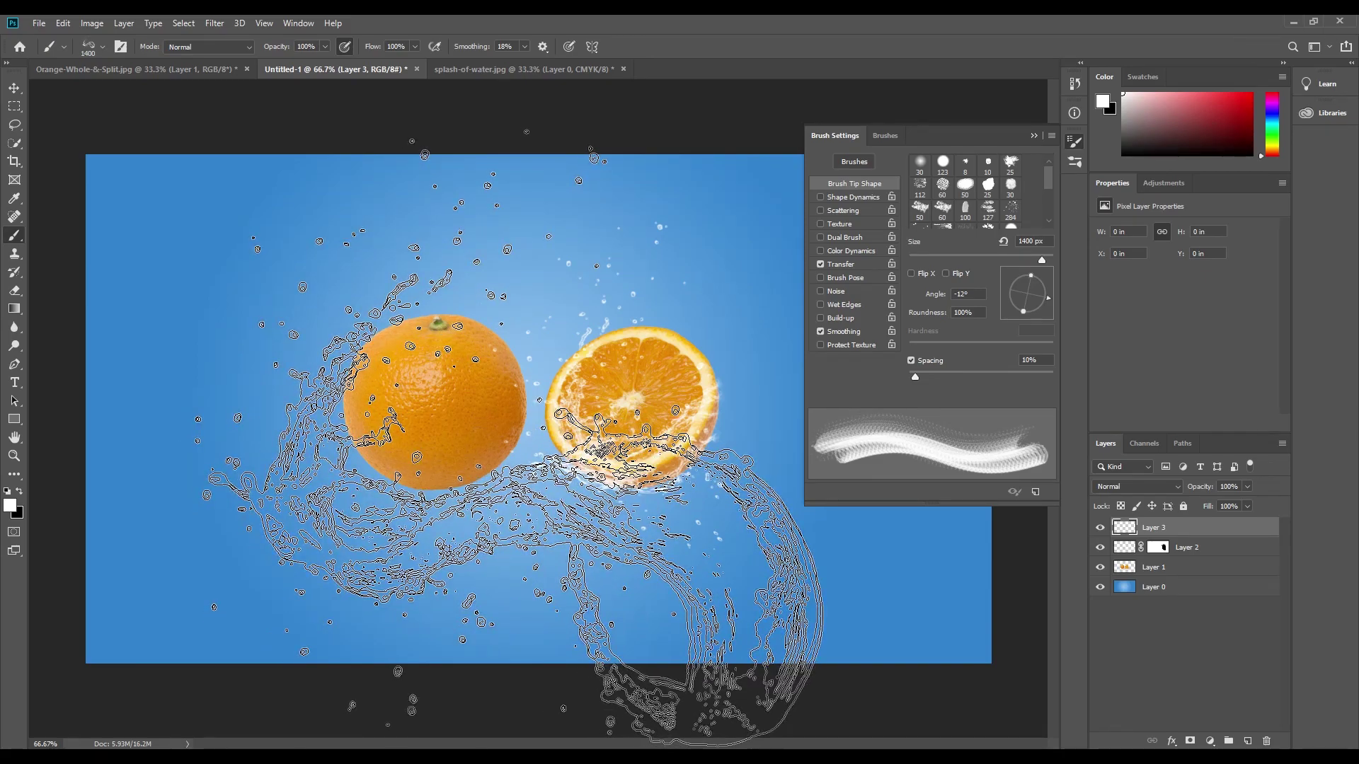
click(1033, 135)
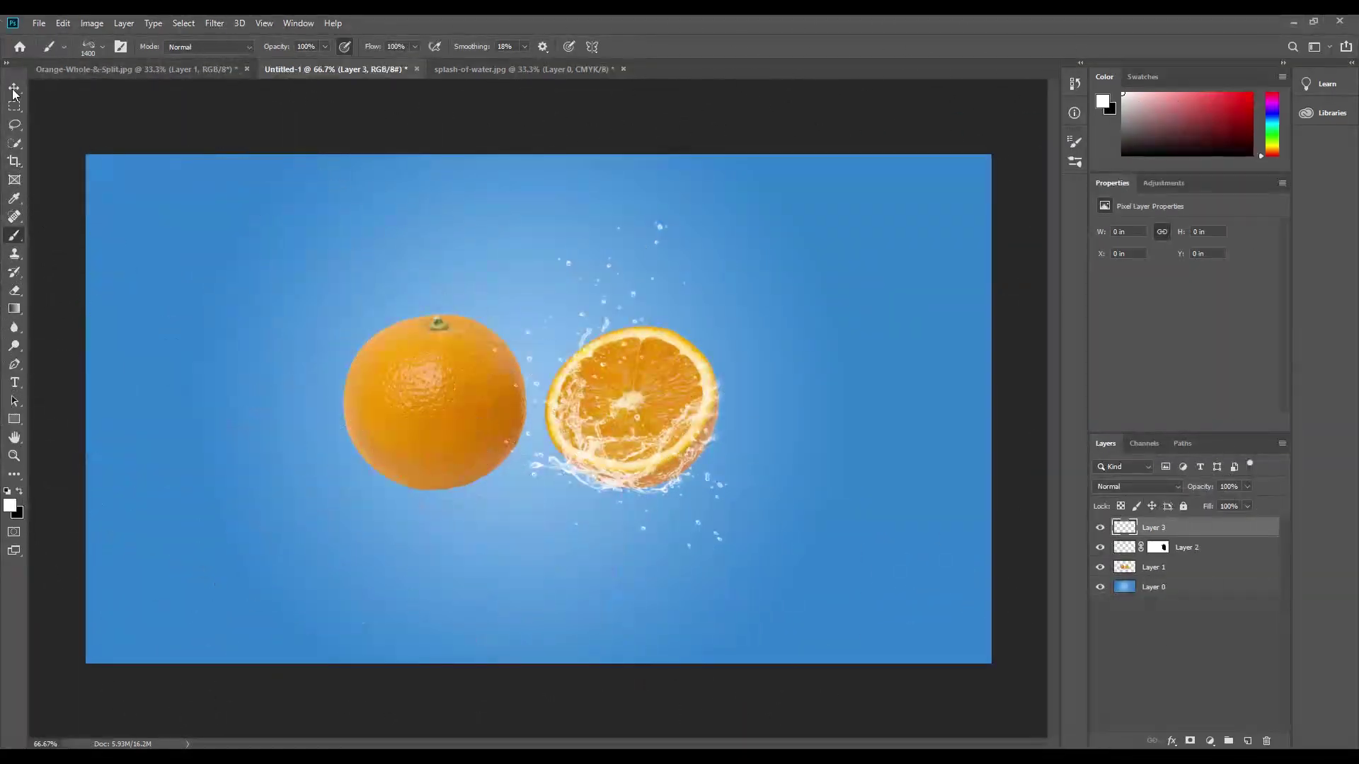
click(15, 89)
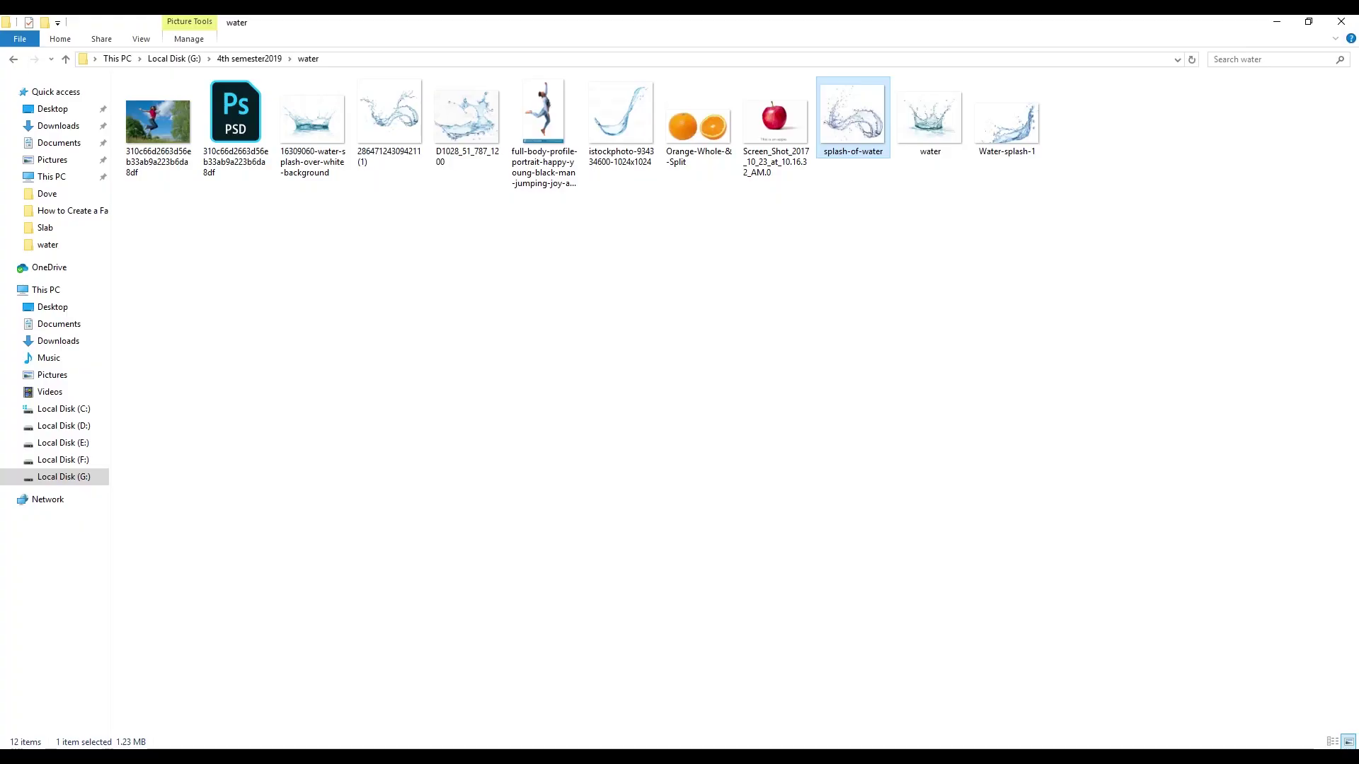
Preview the white-background water splash photo in File Explorer, then close the preview
click(312, 126)
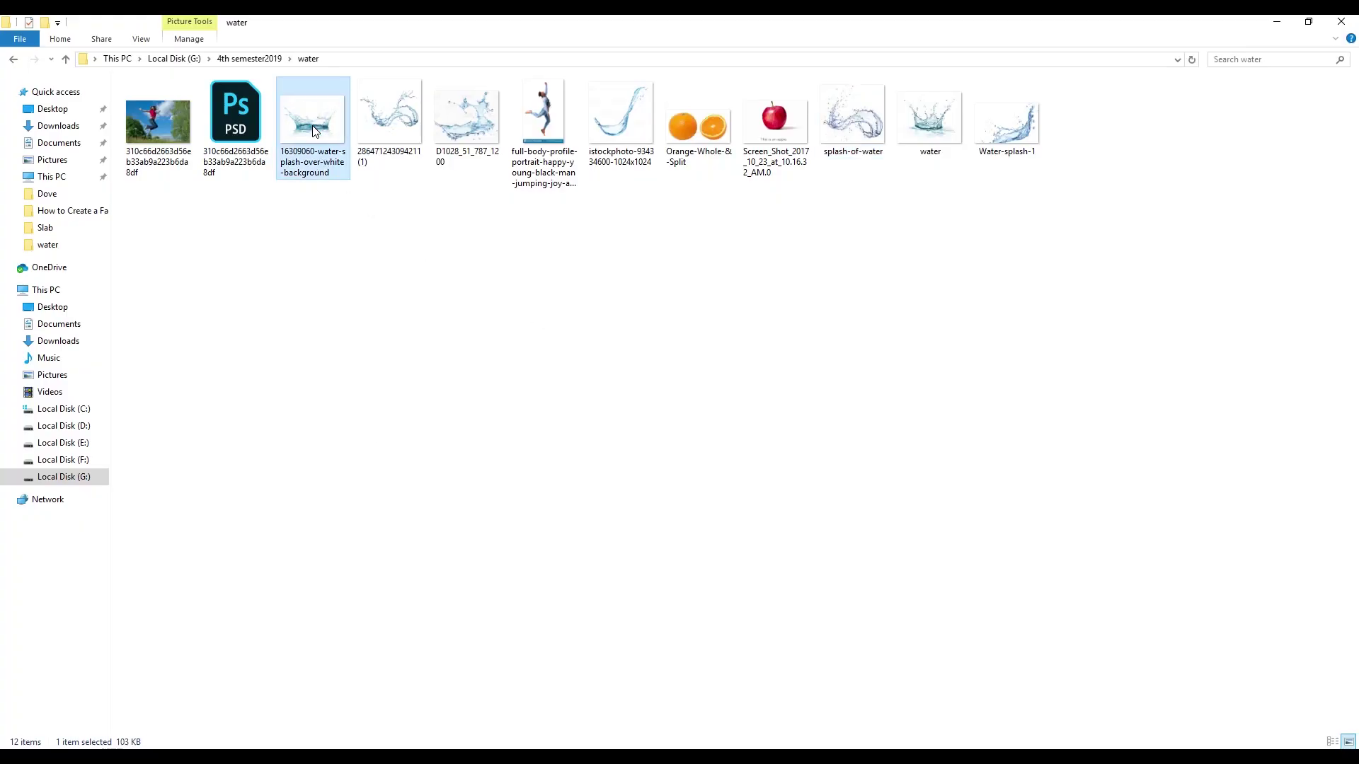
double_click(923, 145)
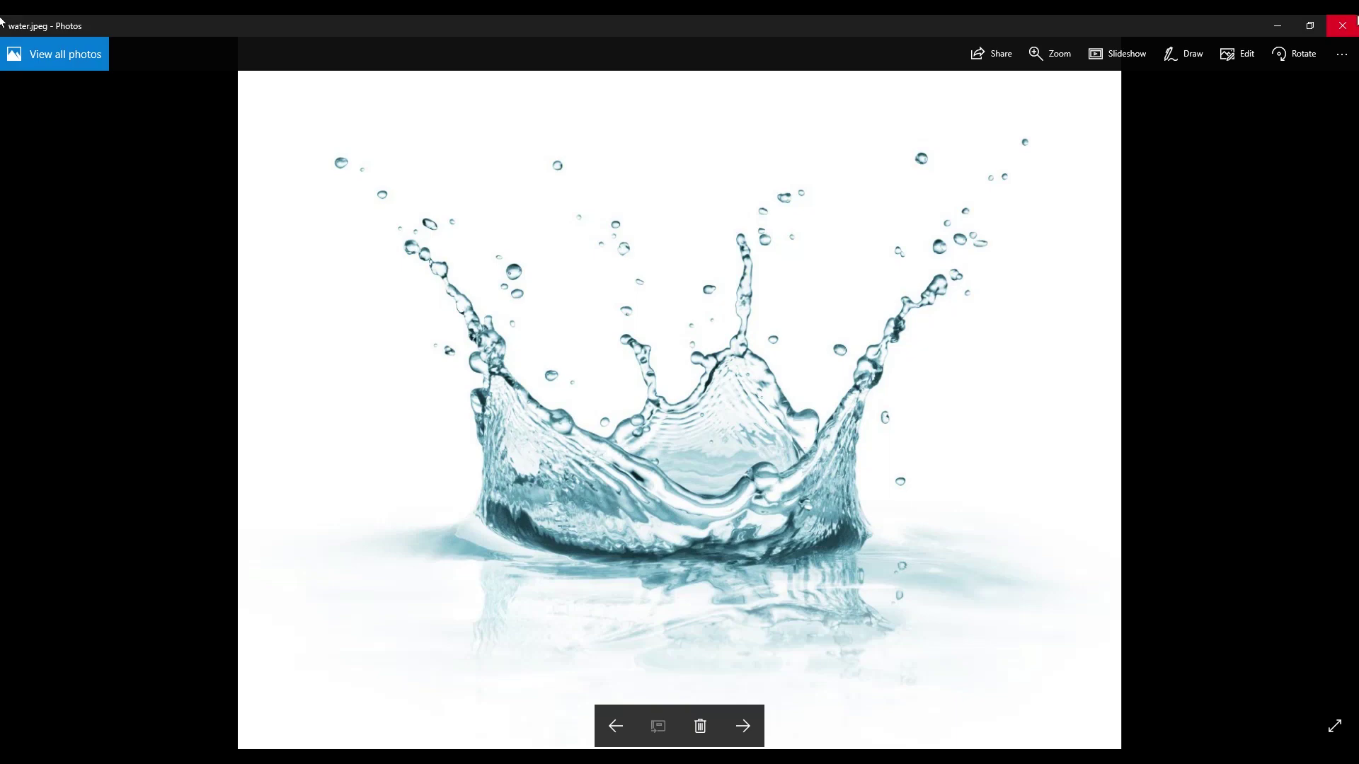
click(1341, 21)
Open water.jpeg in Adobe Photoshop CC 2019
right_click(915, 123)
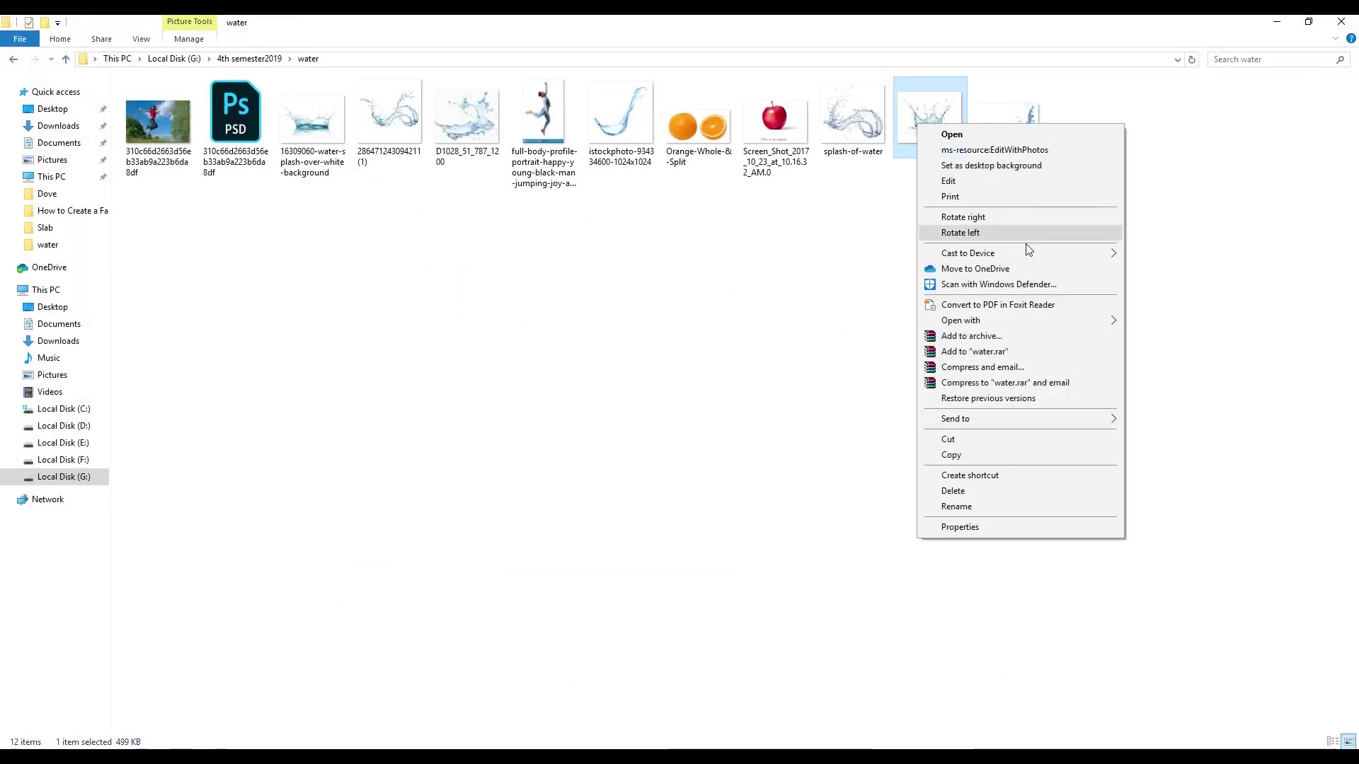
mouse_move(961, 320)
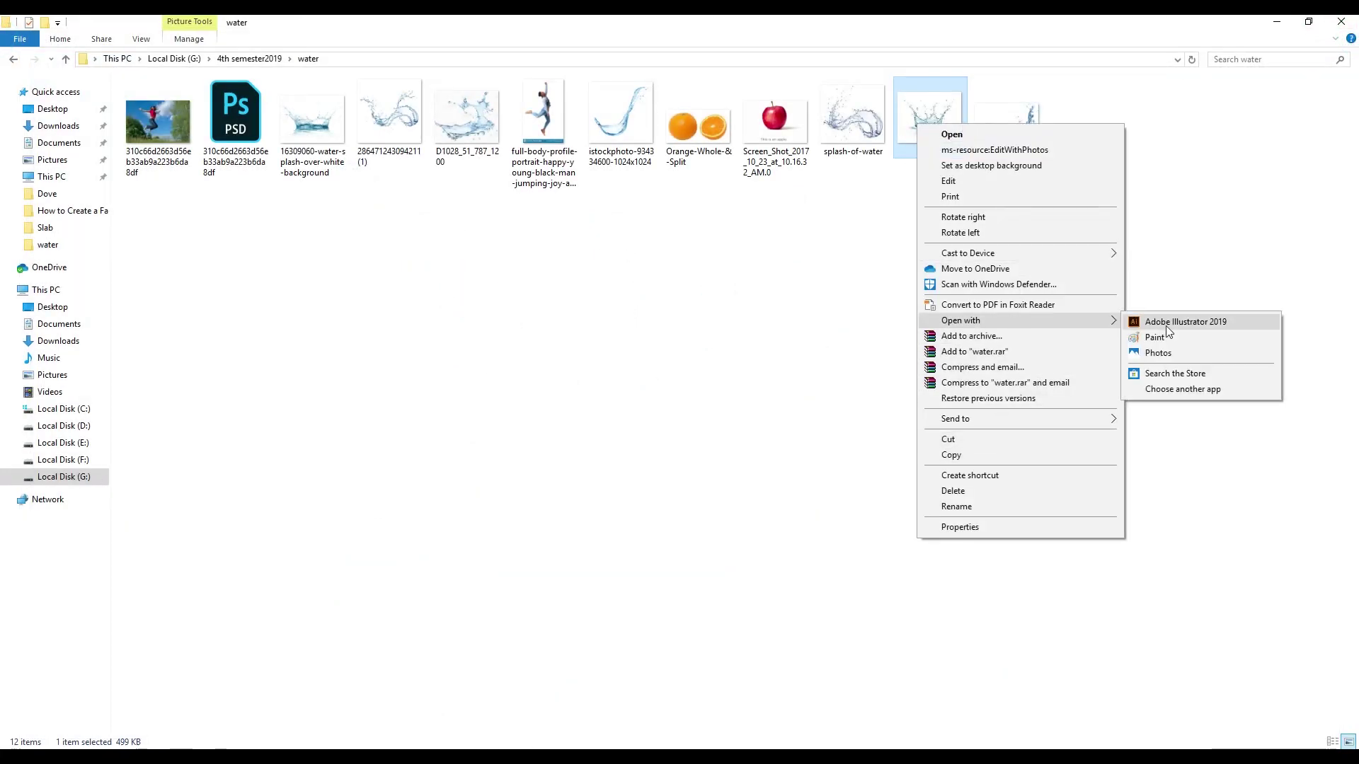
click(1168, 273)
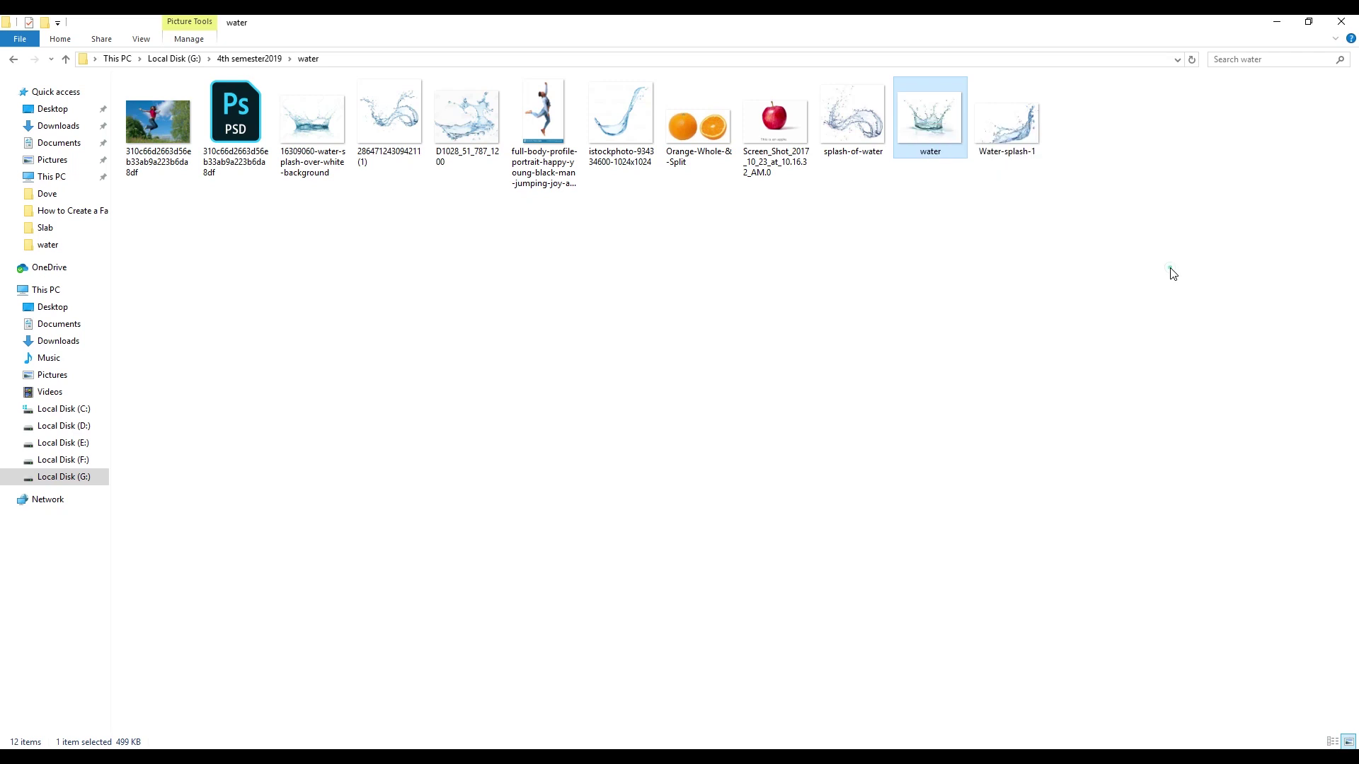
right_click(934, 124)
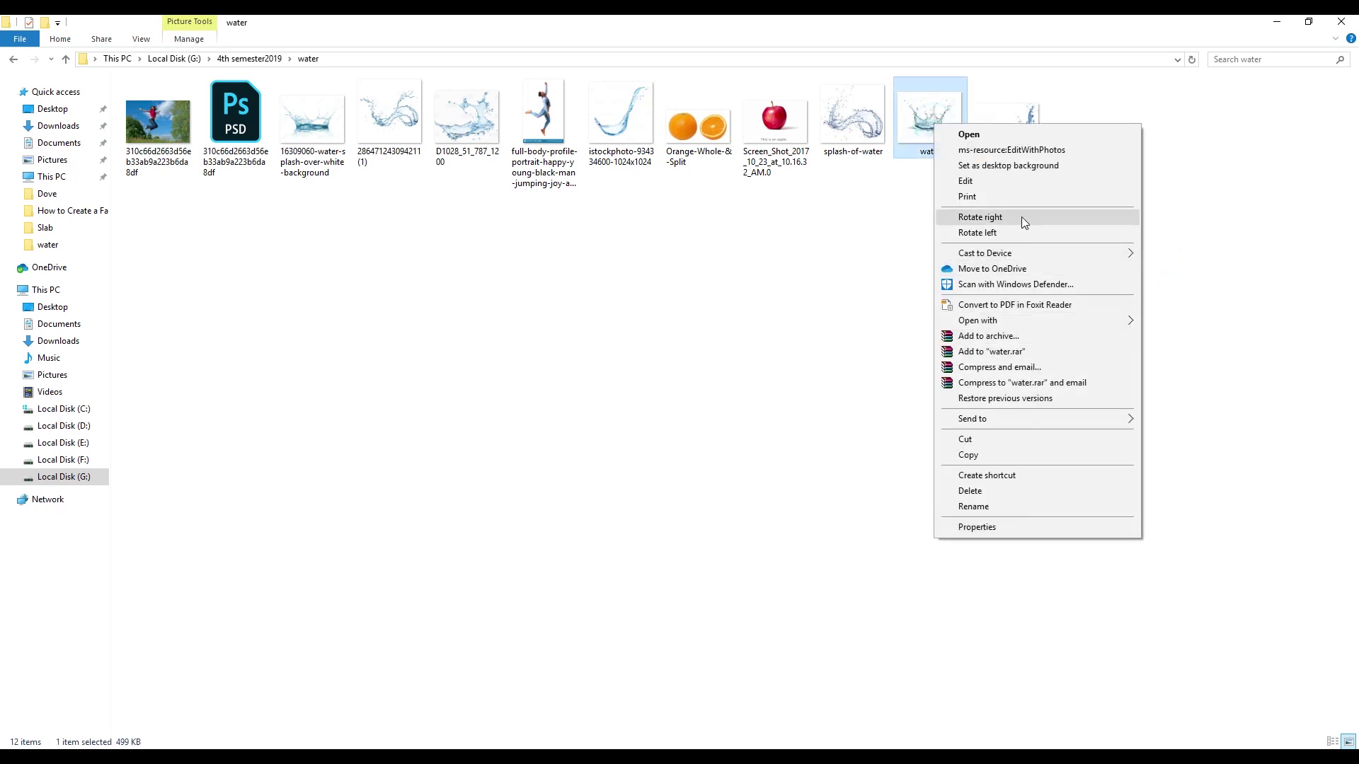
mouse_move(978, 320)
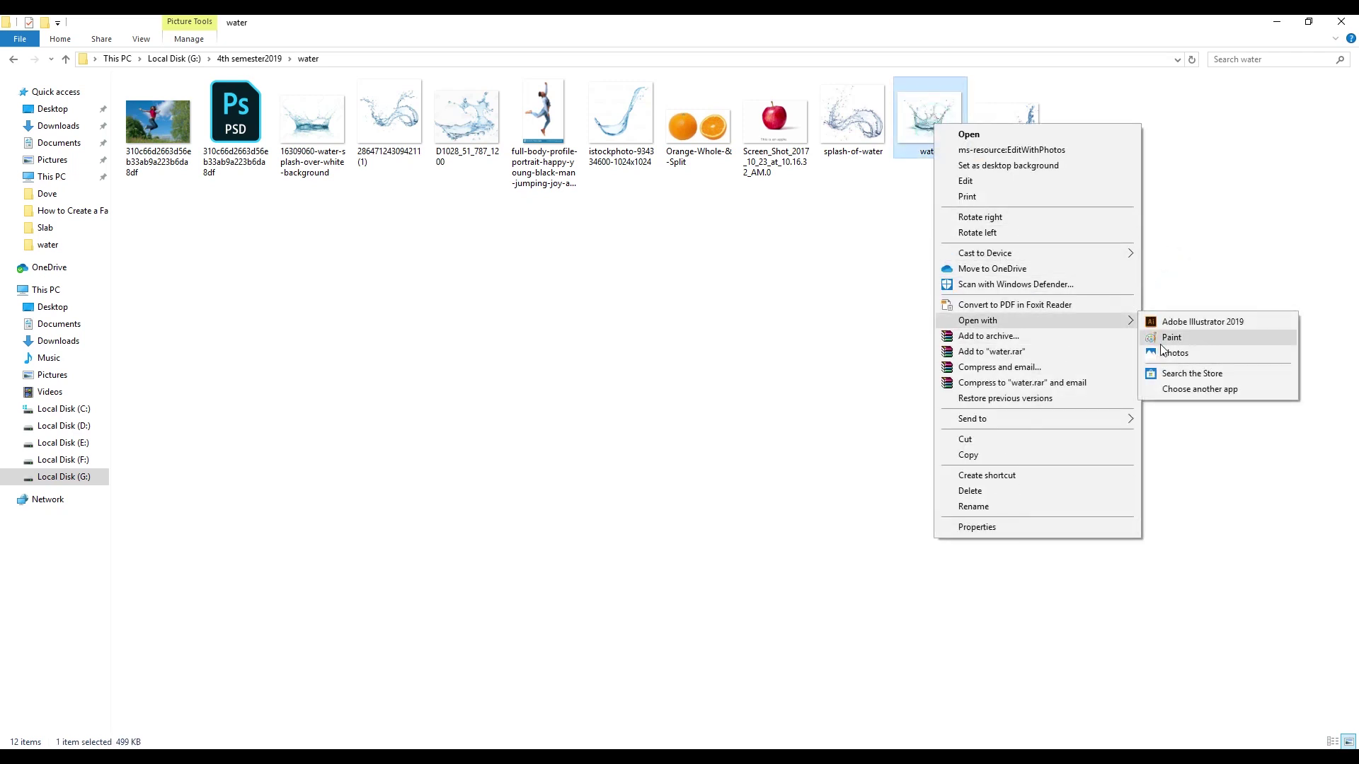
click(1189, 389)
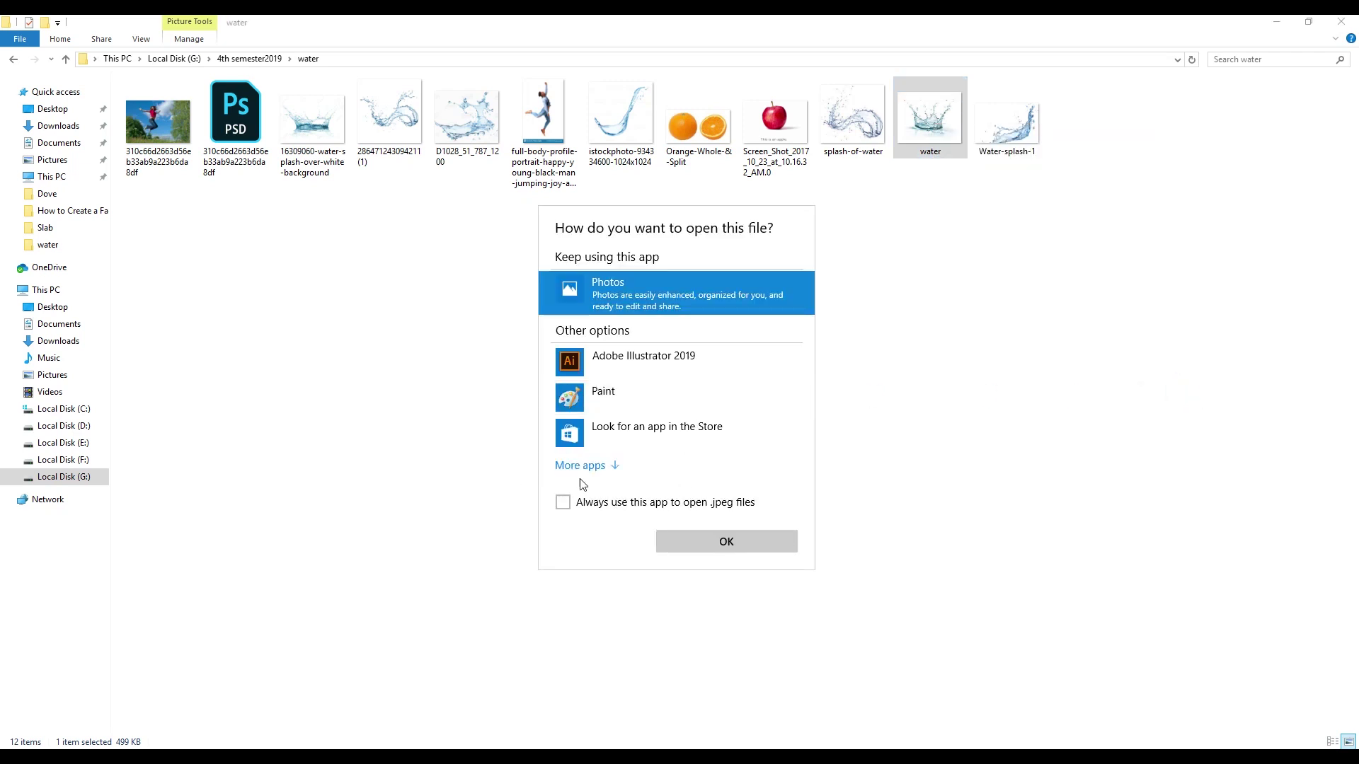
click(580, 465)
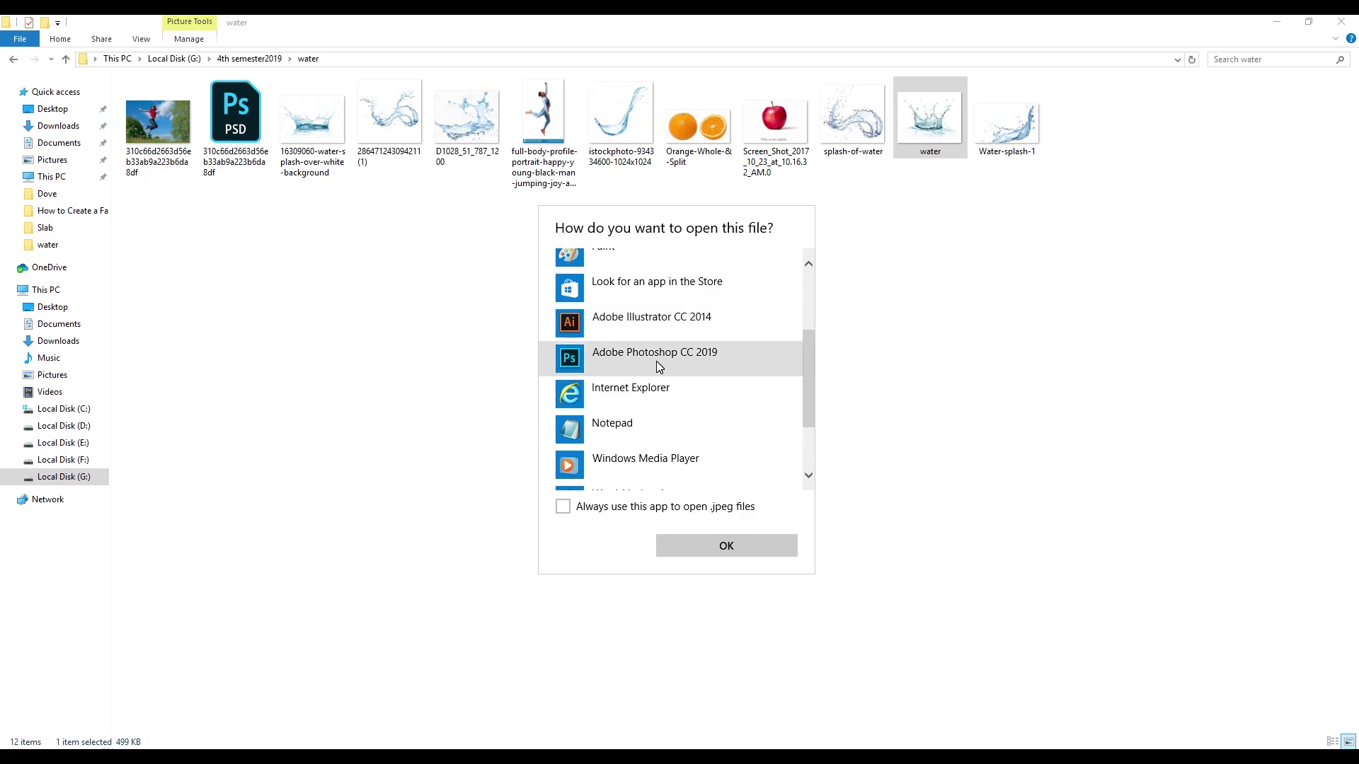
click(656, 361)
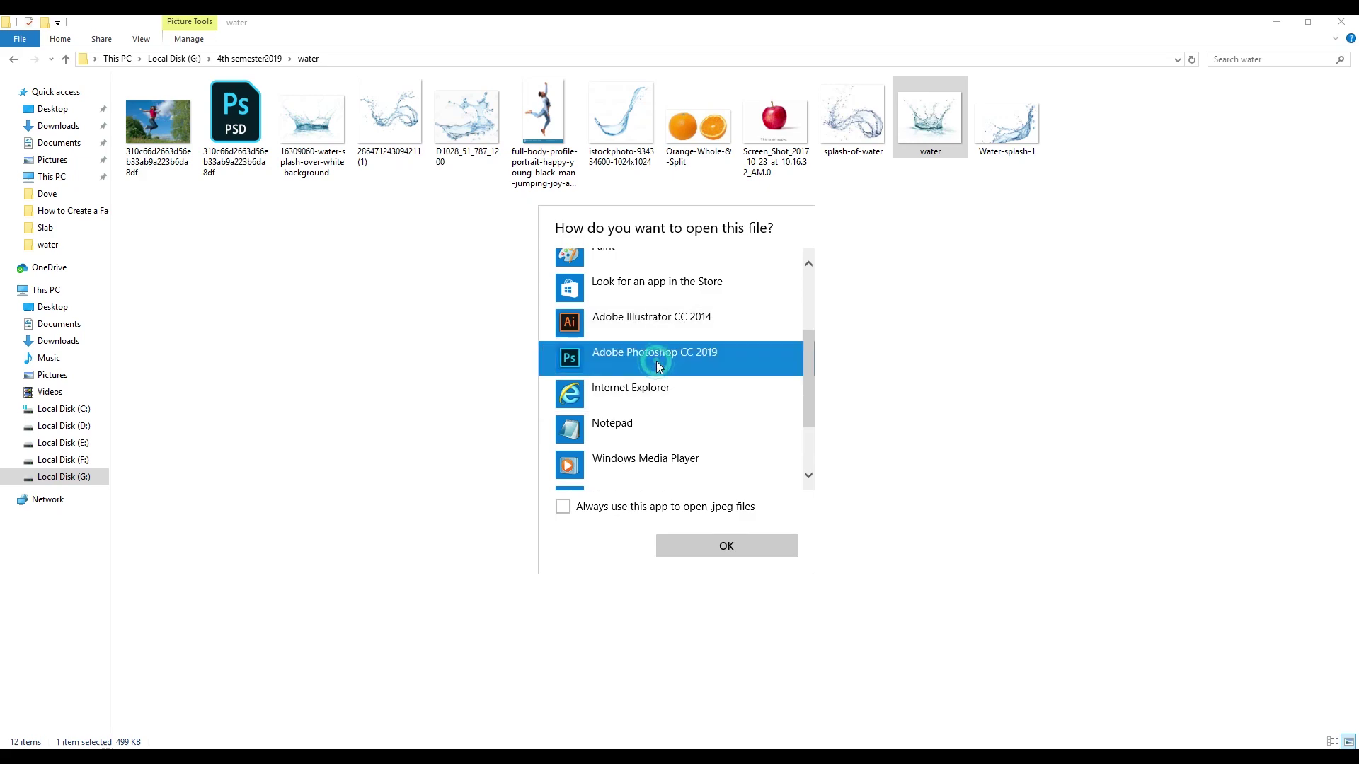
click(711, 551)
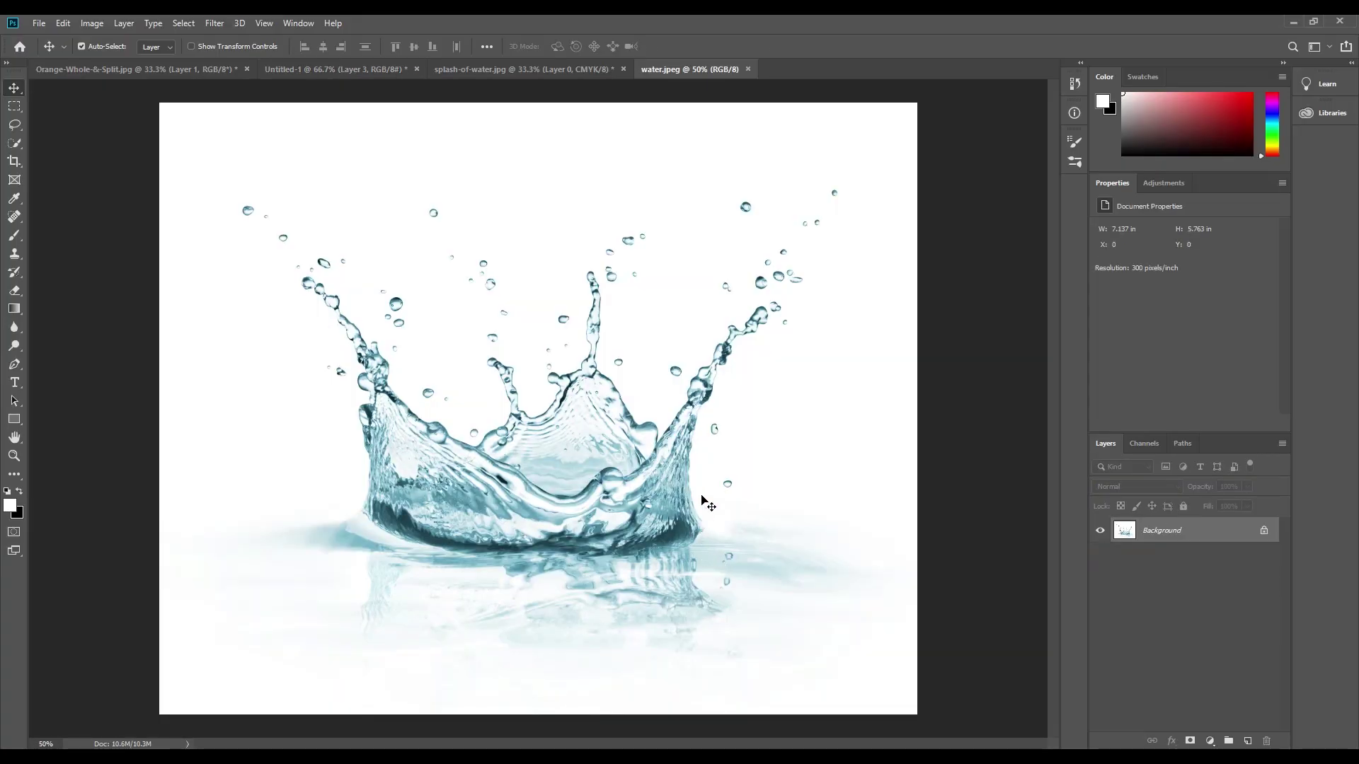
Convert the splash Background to Layer 0 and set its Levels midtones to about 0.39
double_click(1183, 535)
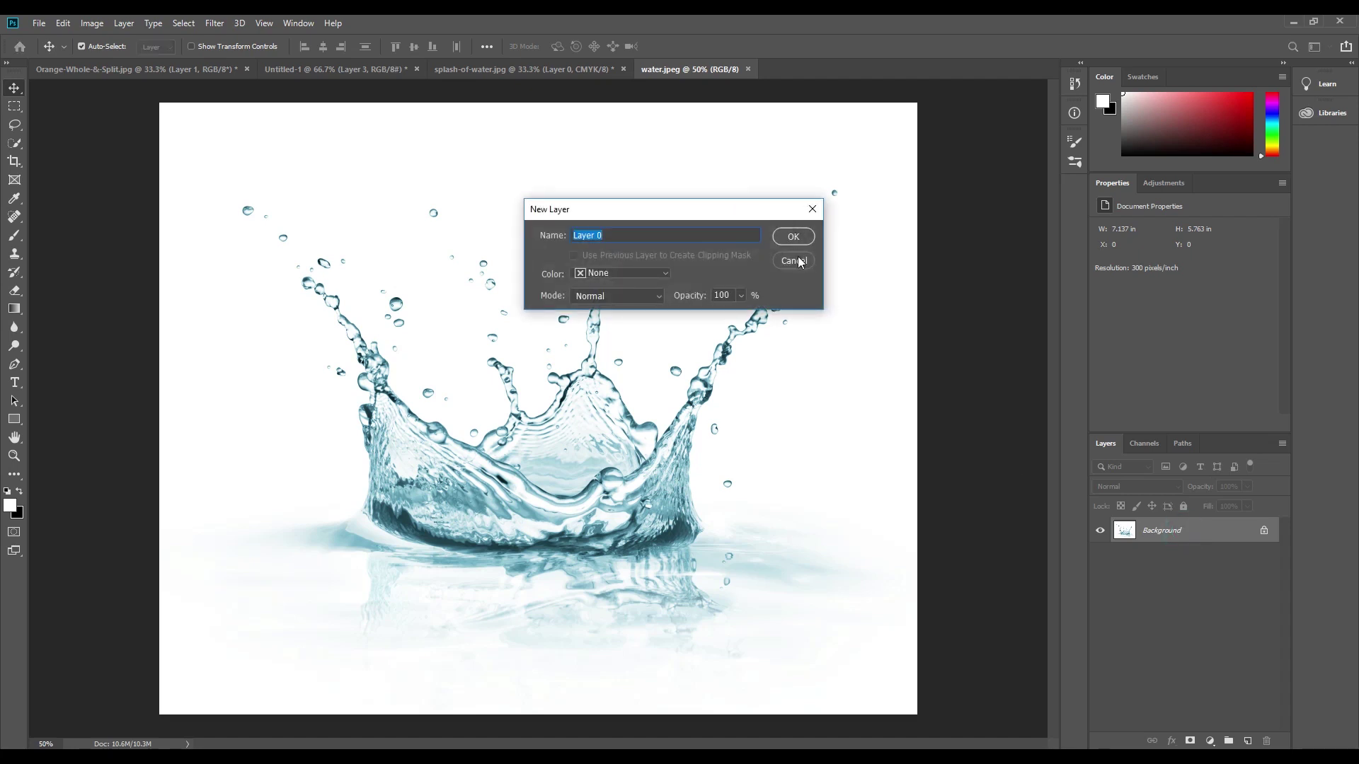
click(794, 234)
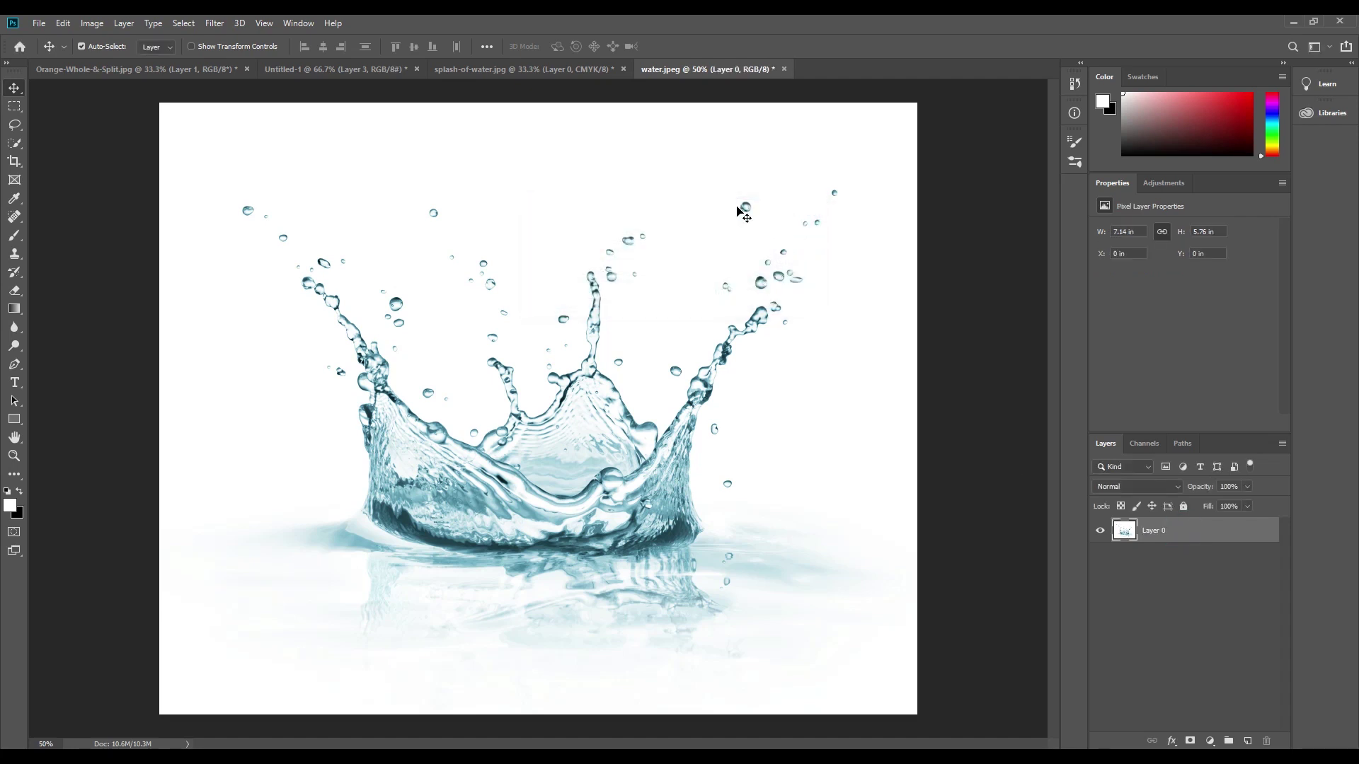
key(ctrl+l)
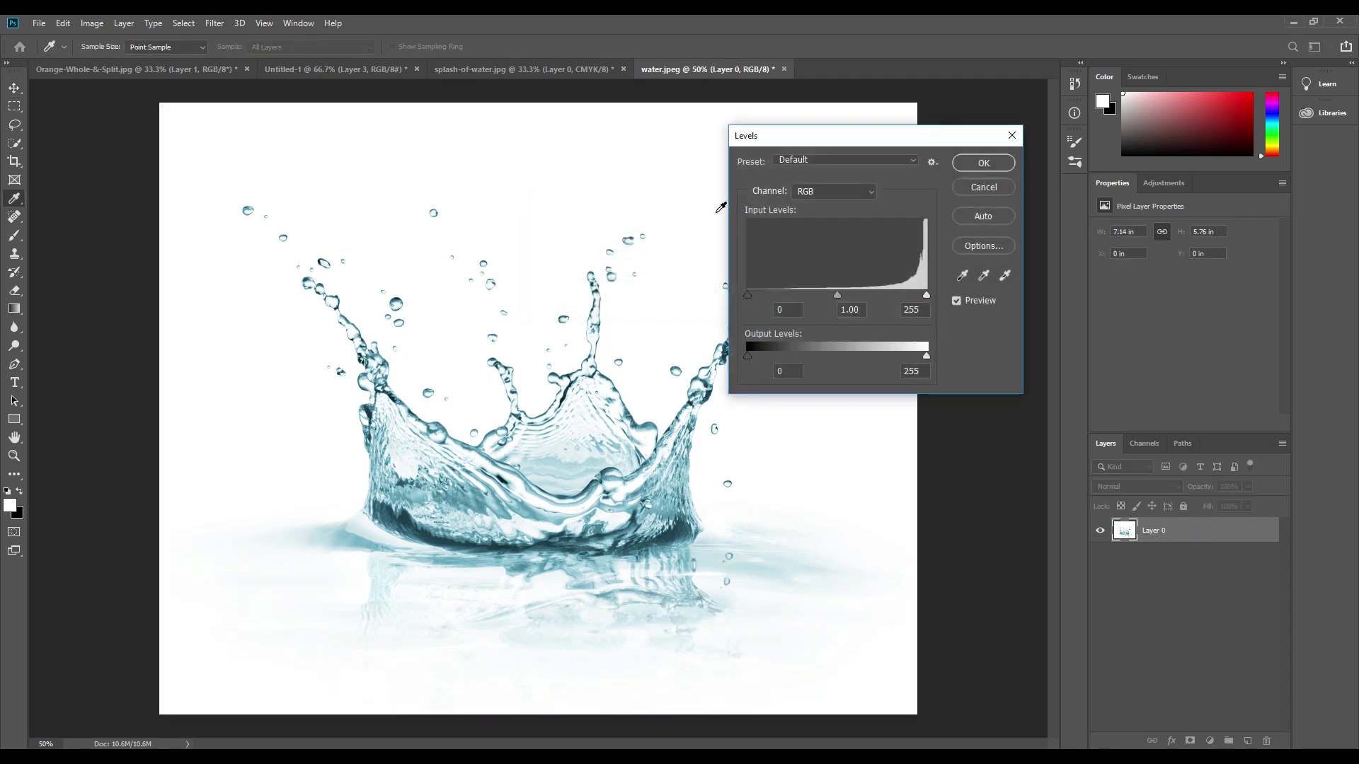
drag(836, 297, 858, 303)
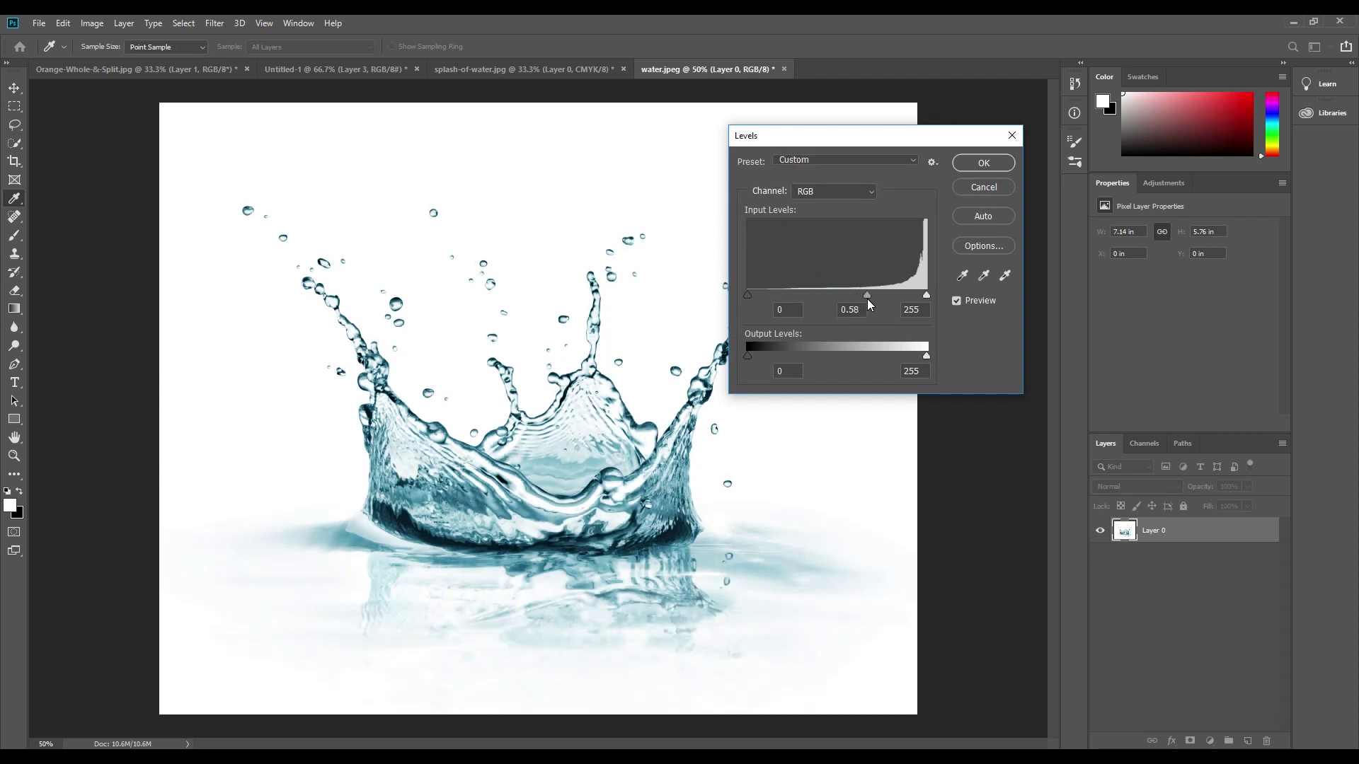
drag(870, 303, 873, 305)
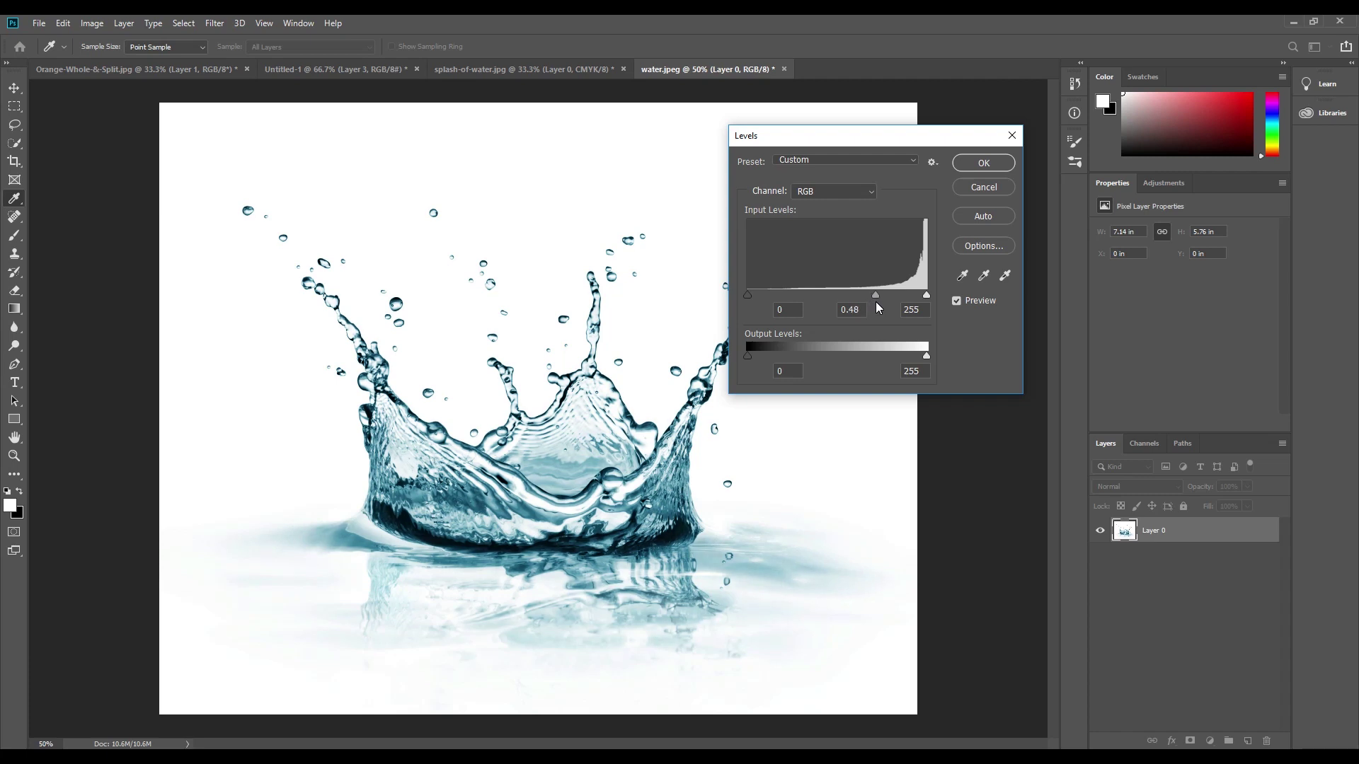
drag(877, 307, 884, 310)
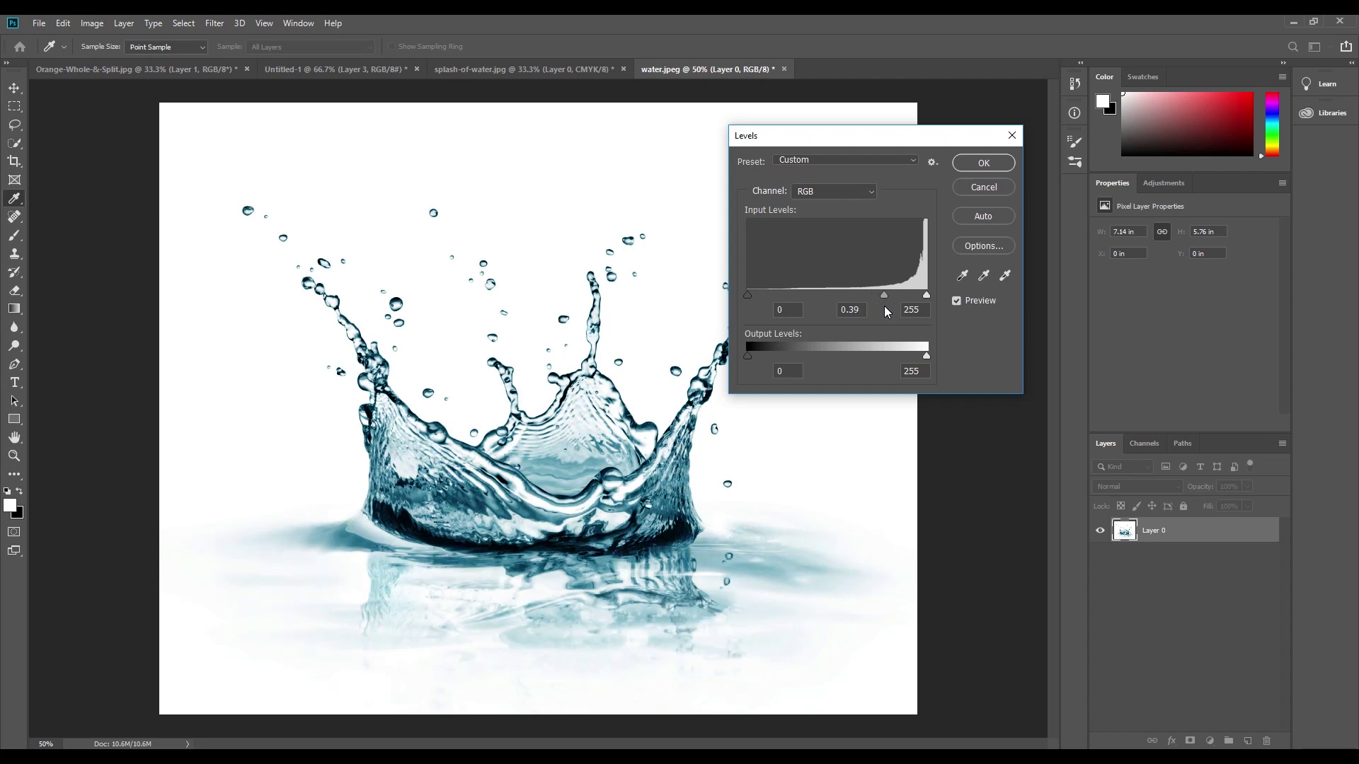
click(983, 164)
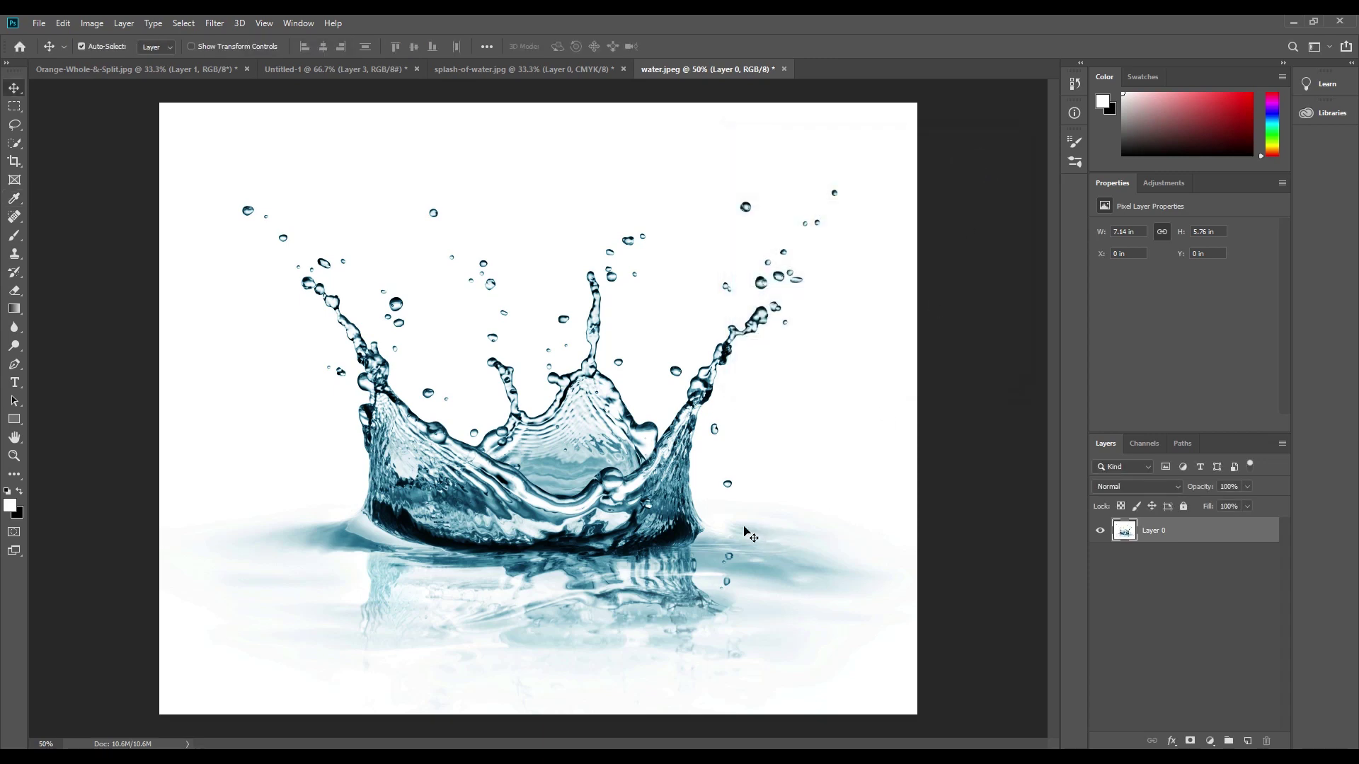
Define the splash image as a brush preset named 'Water2' and return to the oranges document
click(63, 23)
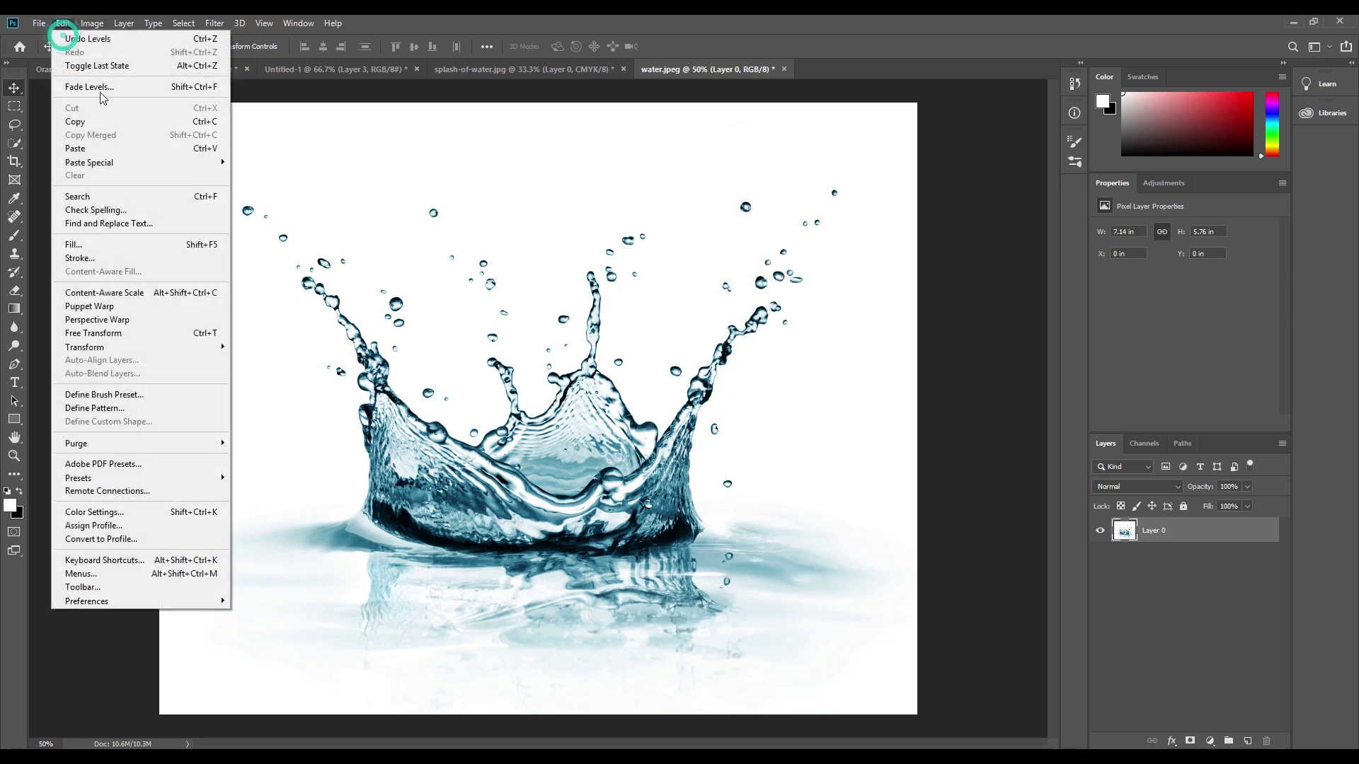
click(122, 395)
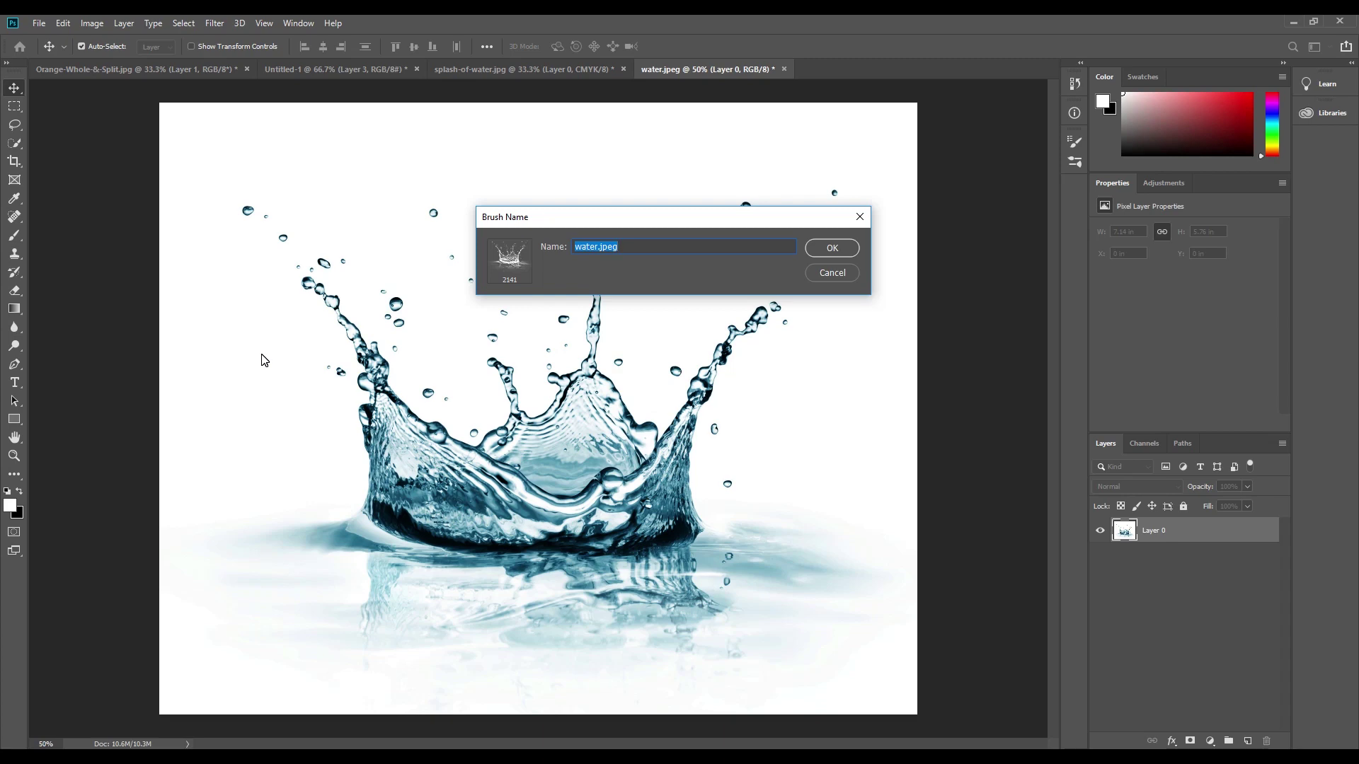
text(Water2)
click(833, 248)
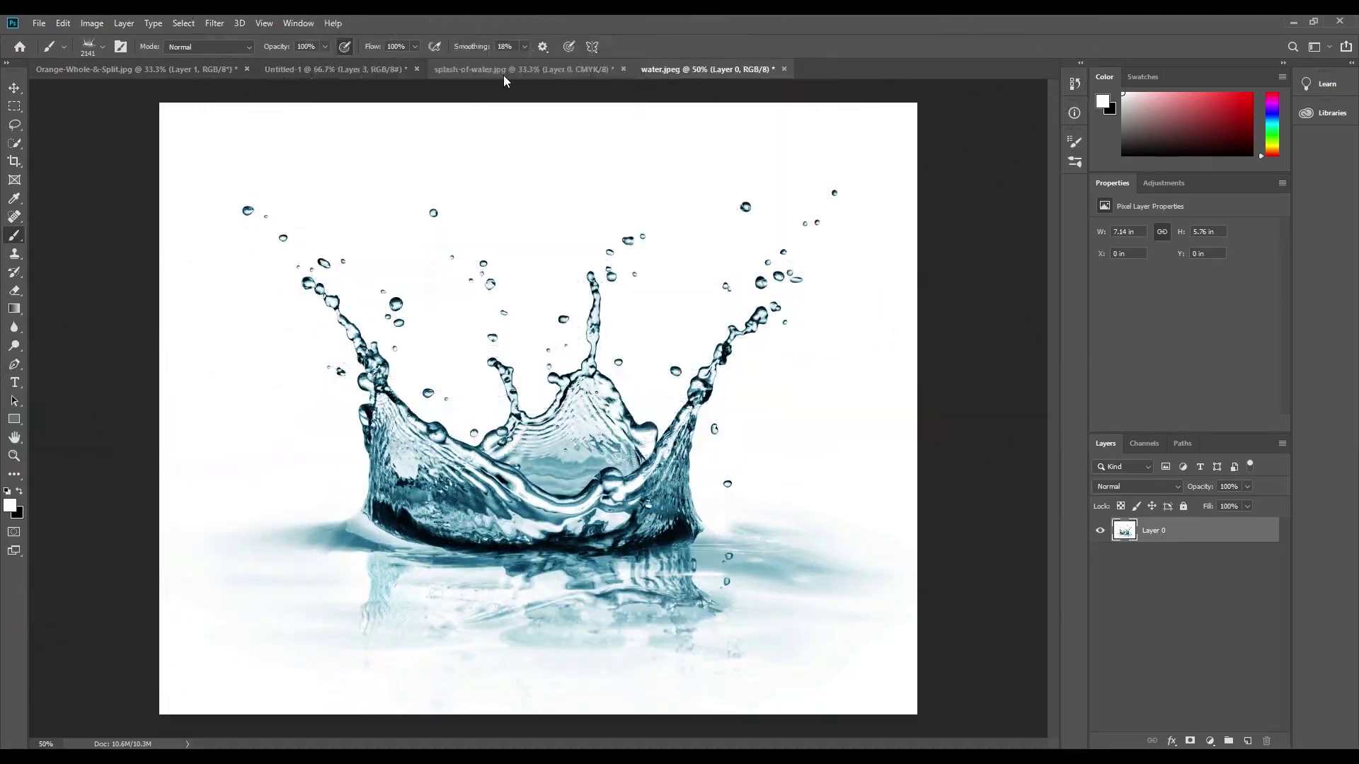
click(308, 69)
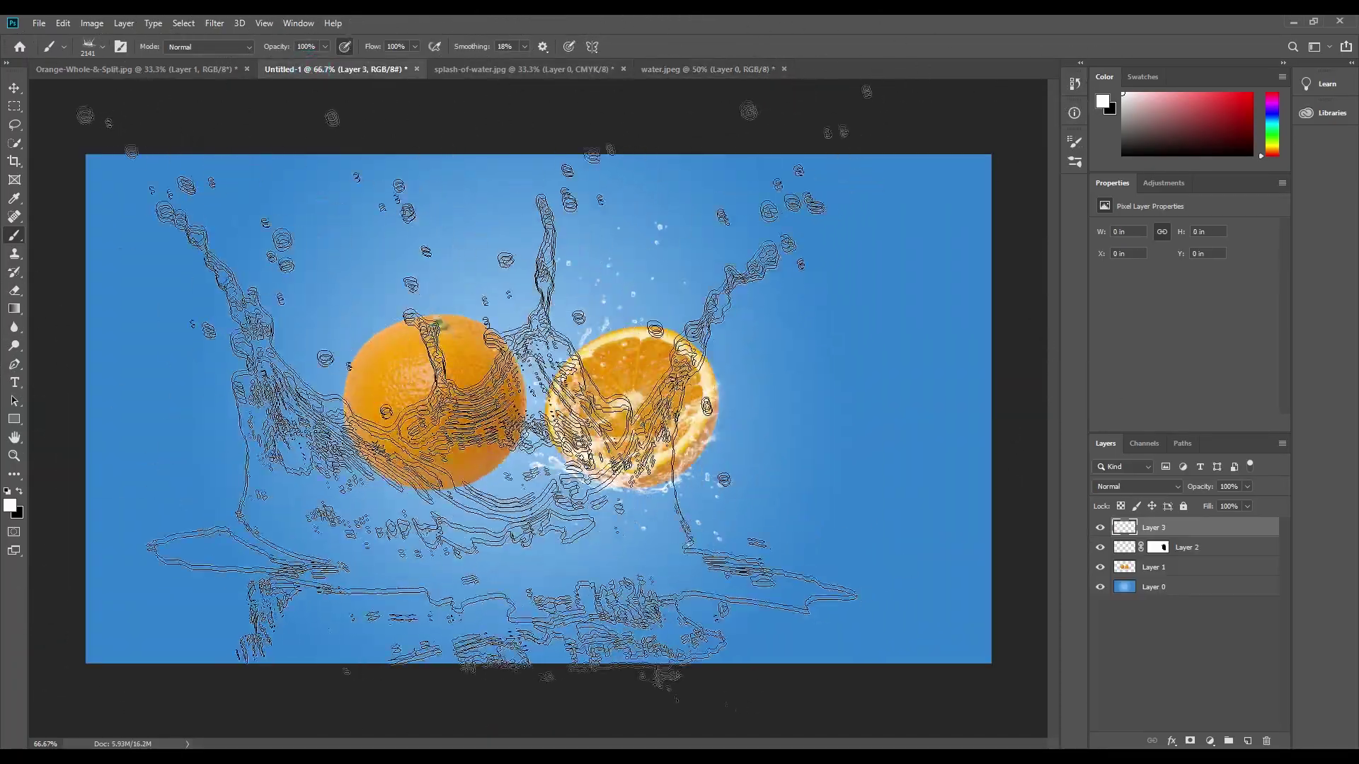
Enlarge the Water2 brush to about 800 px and stamp one white splash over the whole orange
key(bracketleft)
key(bracketleft)
key(bracketleft)
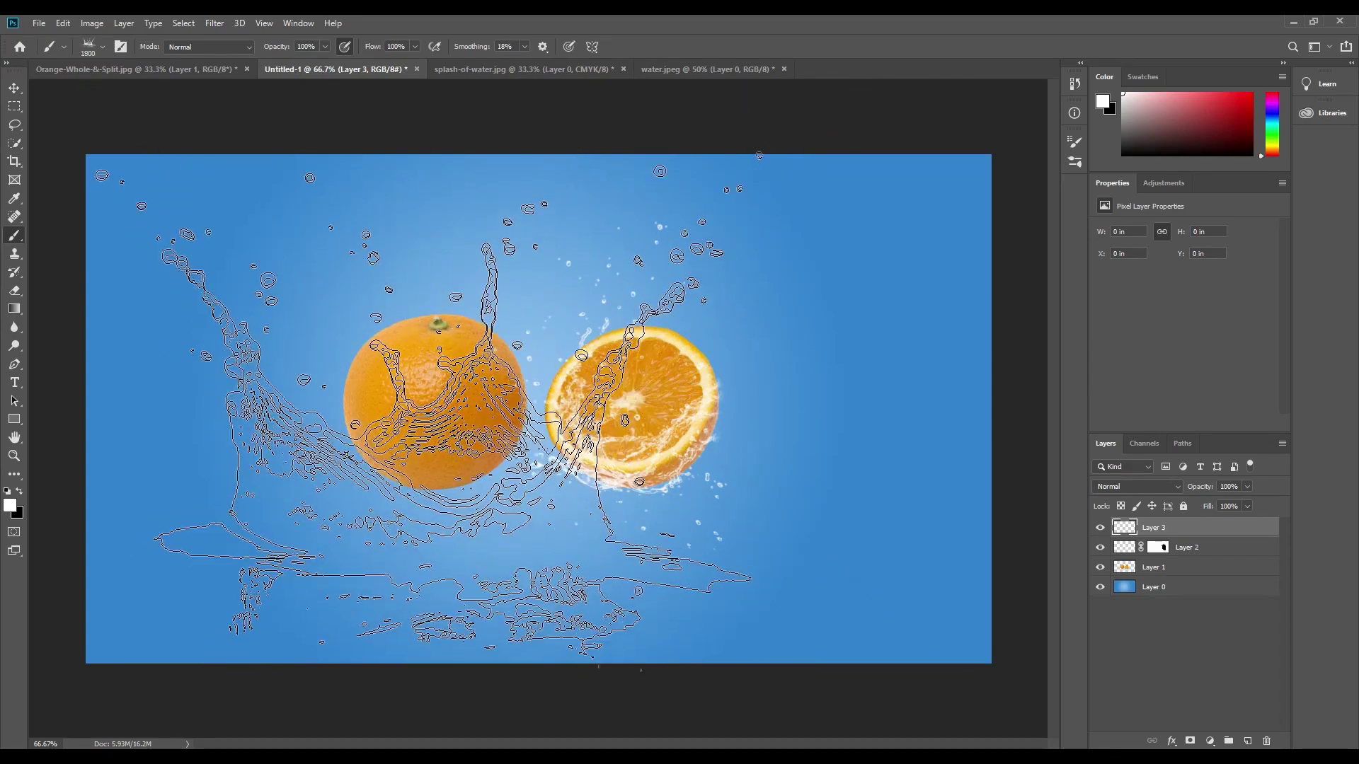
key(bracketright)
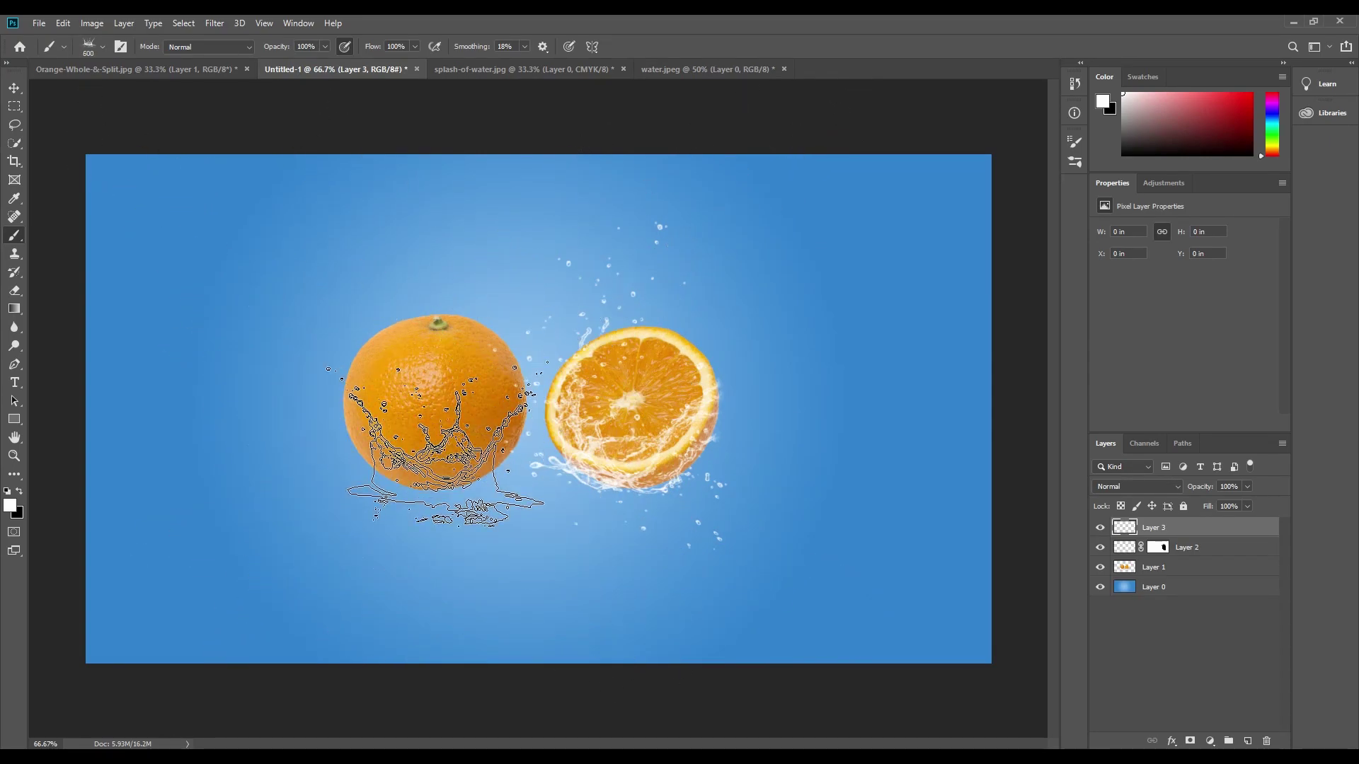
key(bracketright)
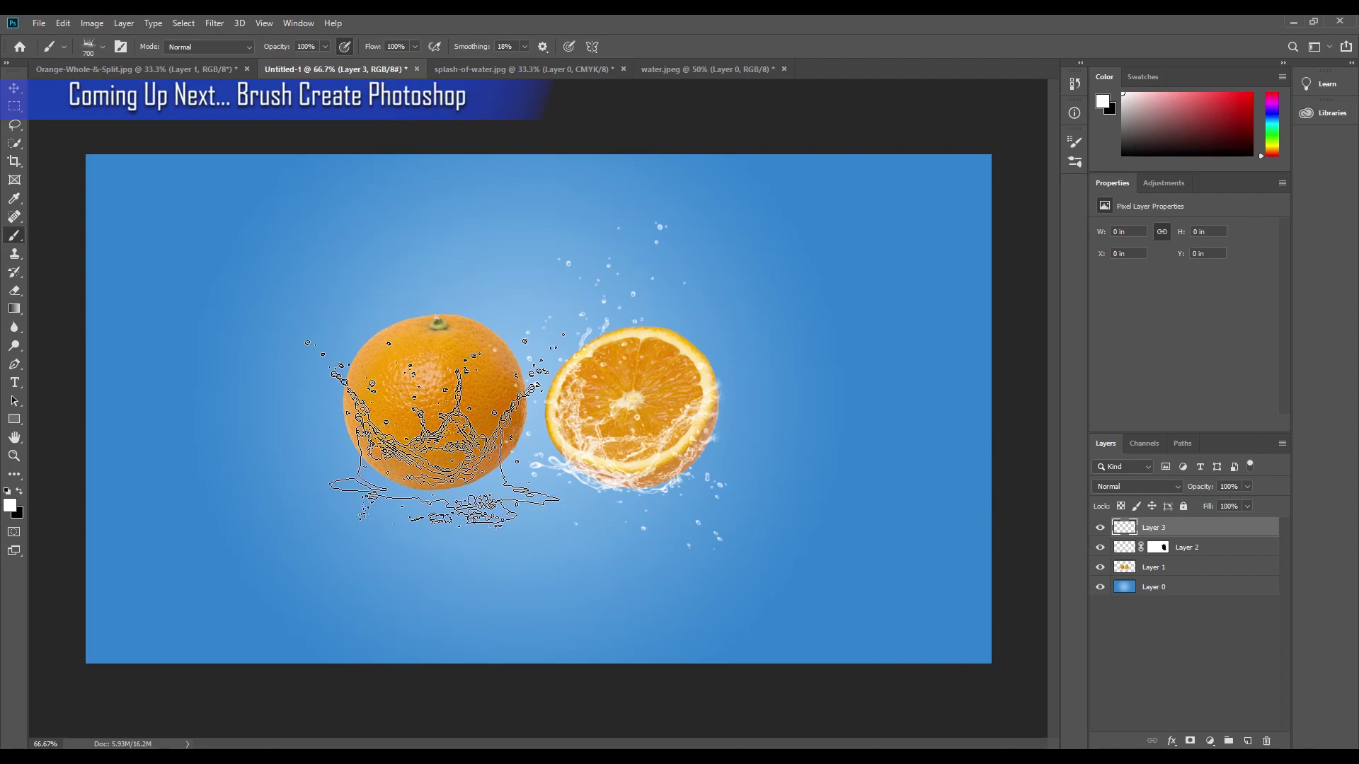
key(bracketright)
click(452, 414)
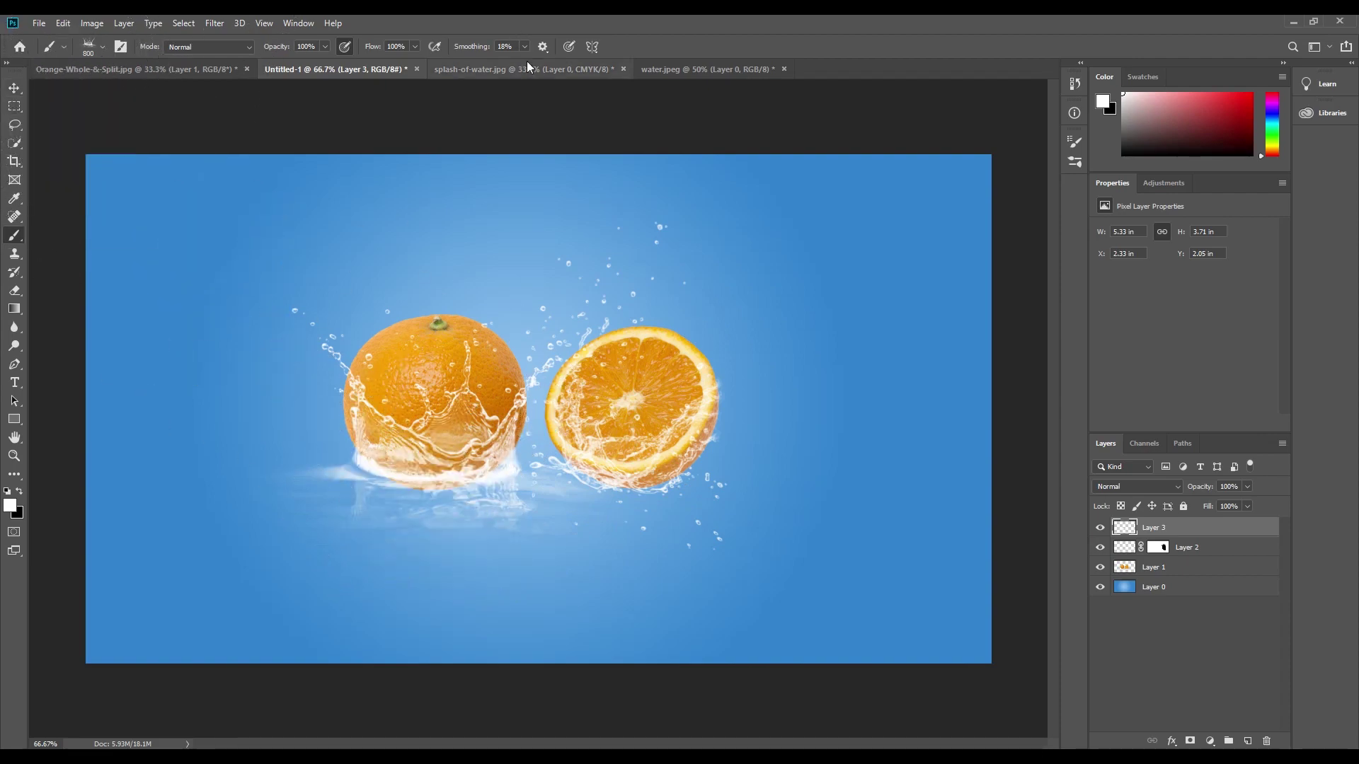
Warp the Layer 3 splash, lifting its lower corners and bending the left side upward
click(19, 90)
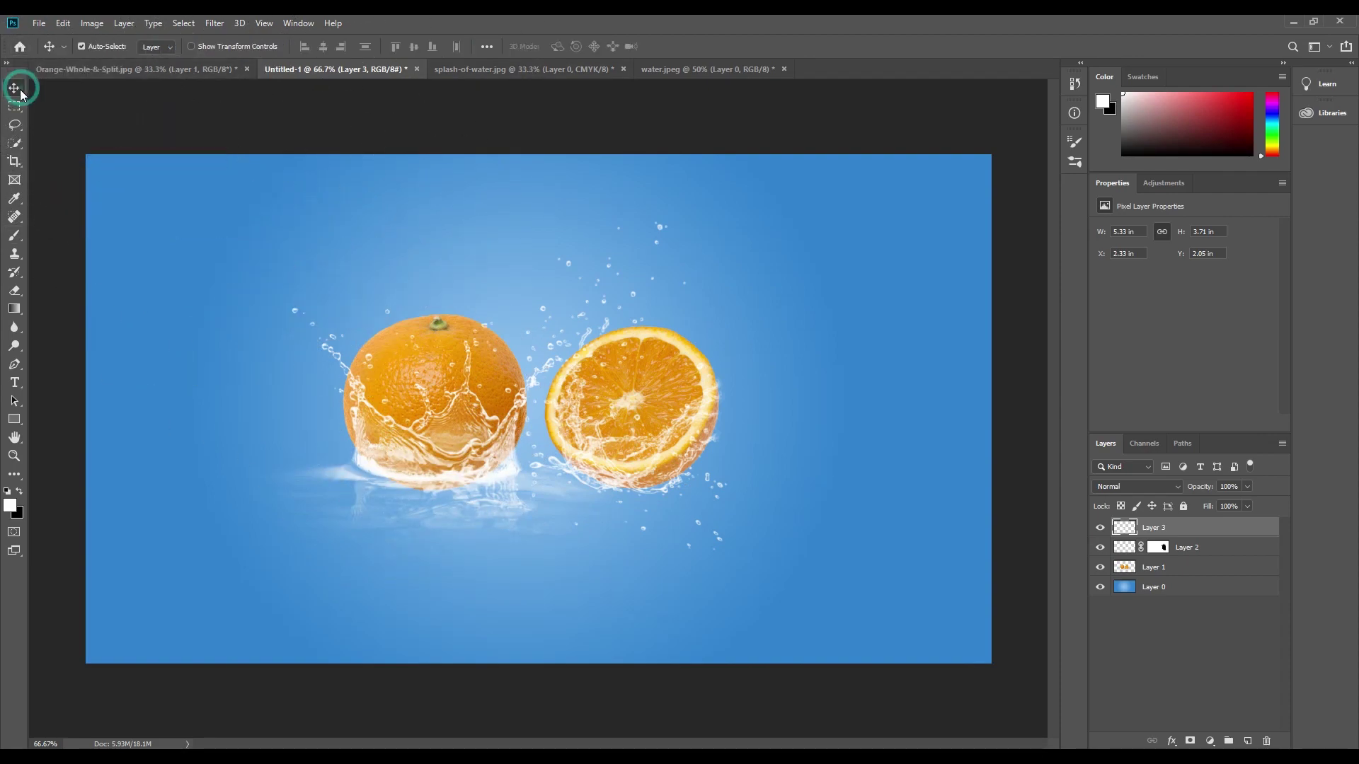
key(ctrl+t)
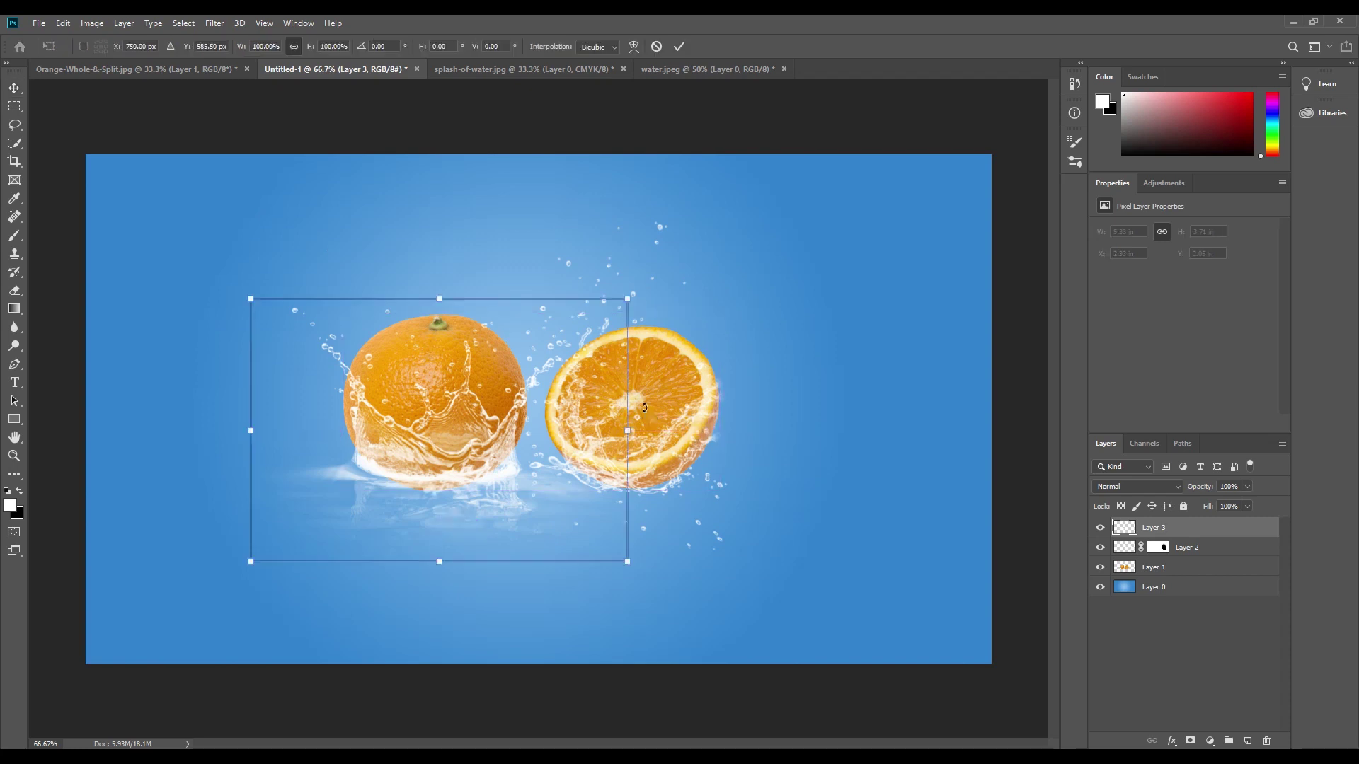
click(634, 46)
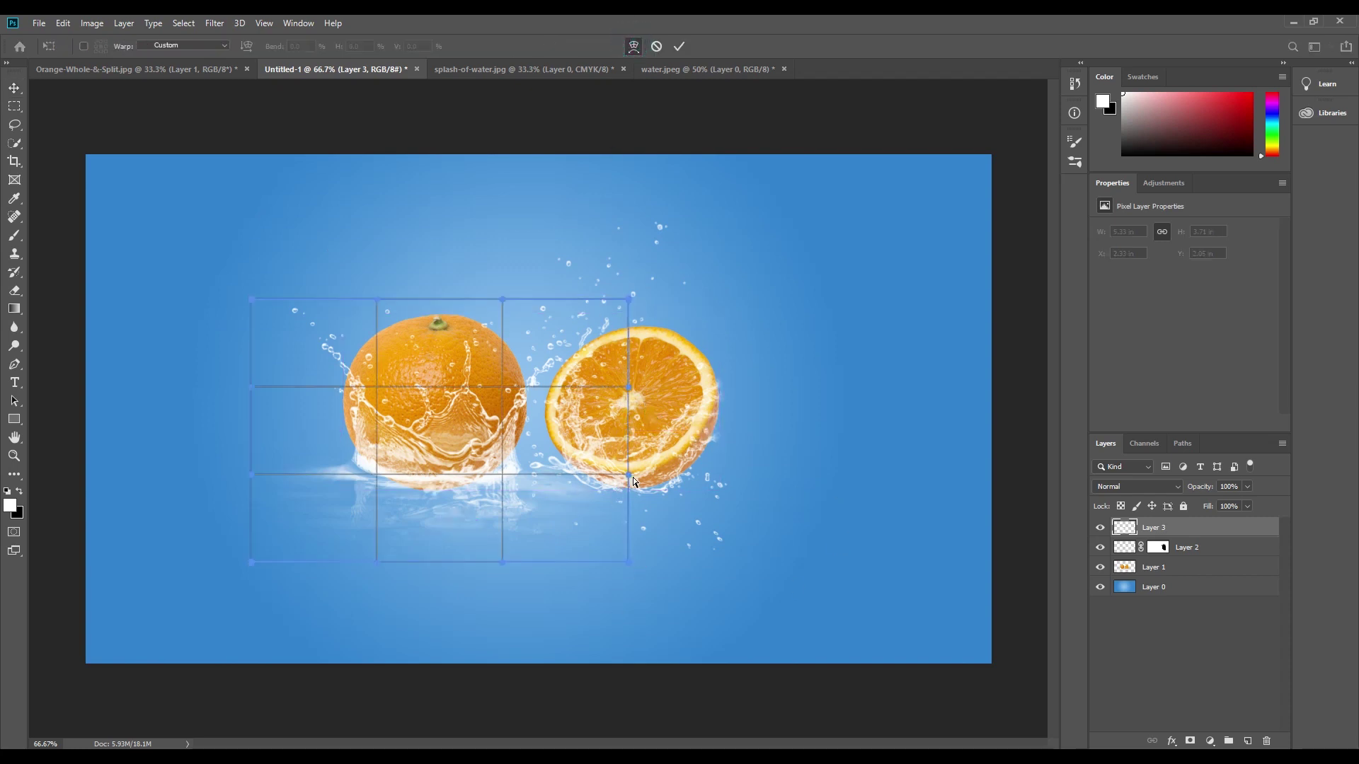
drag(631, 478, 626, 453)
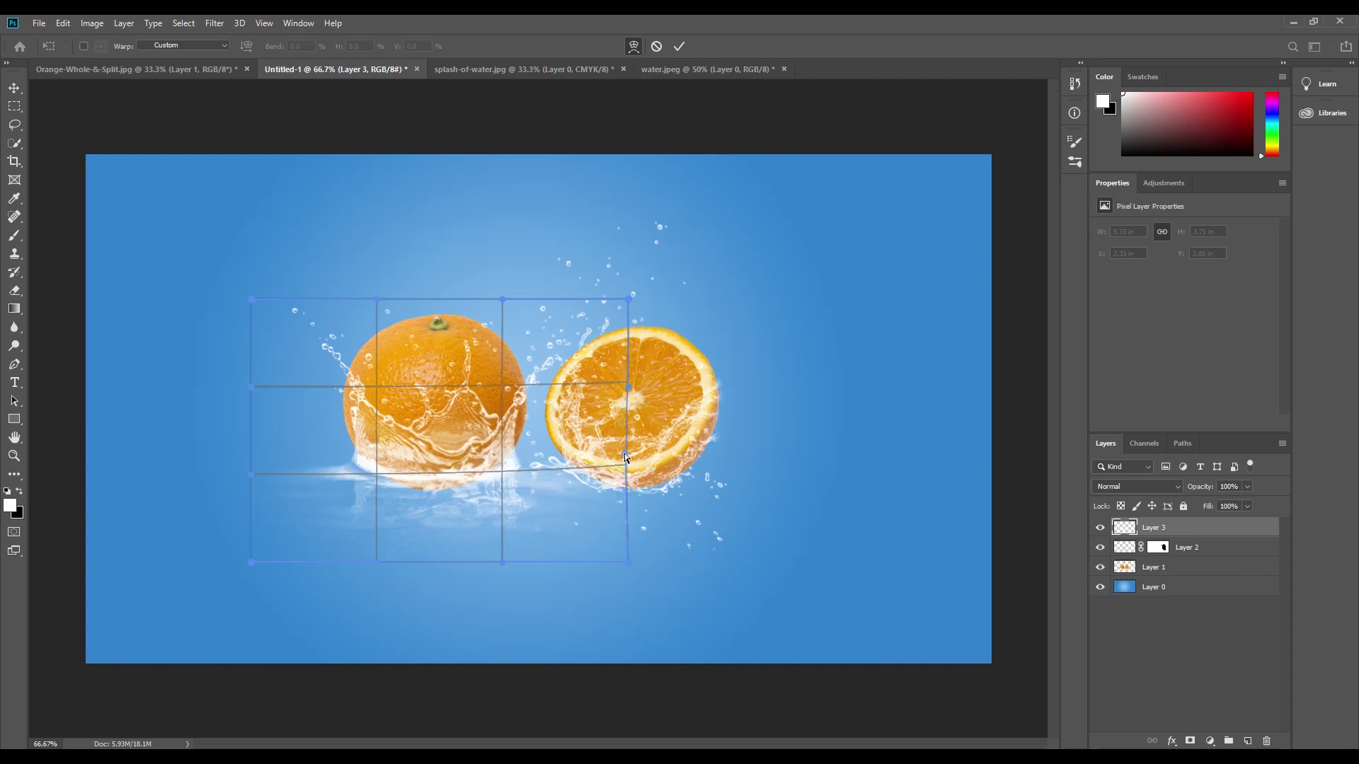
drag(628, 564, 544, 522)
drag(371, 559, 384, 539)
mouse_move(252, 473)
mouse_down()
mouse_move(273, 463)
mouse_move(263, 454)
mouse_up()
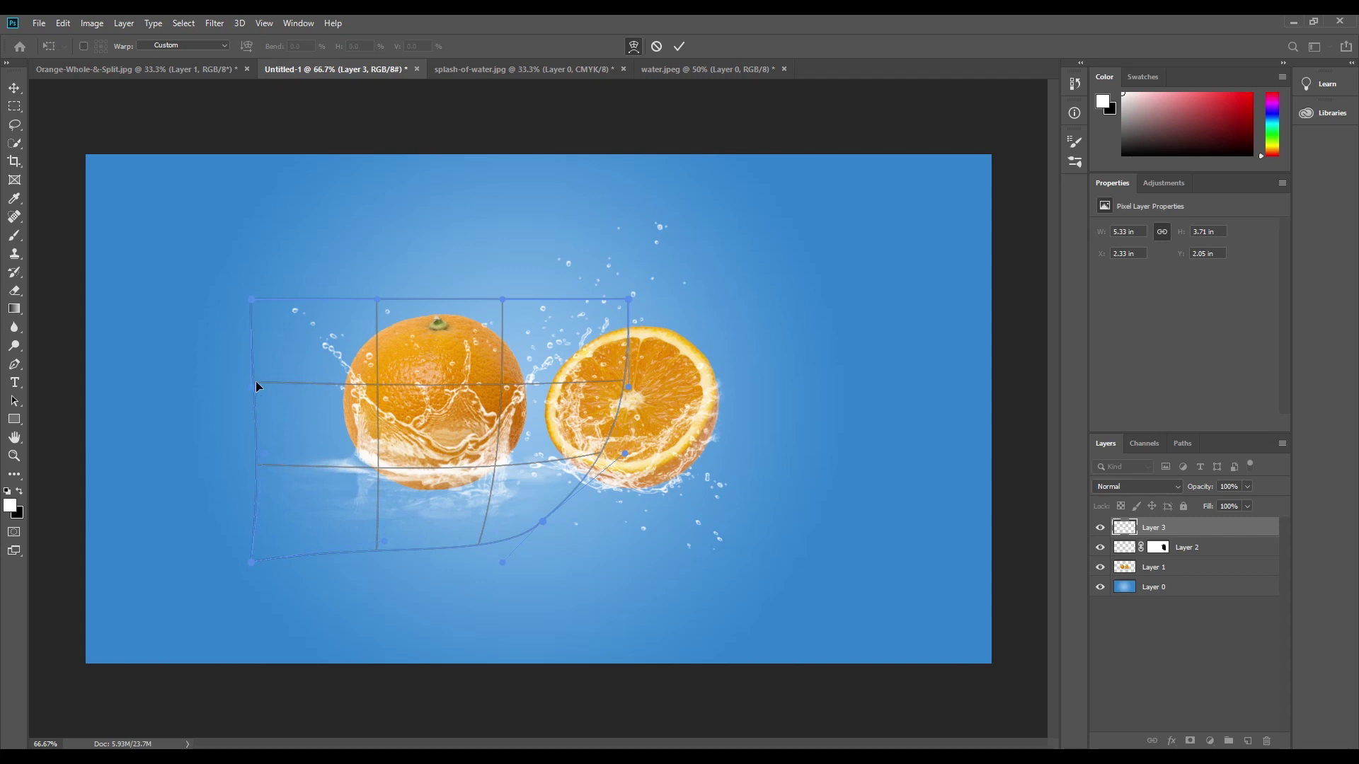
mouse_move(256, 386)
mouse_down()
mouse_move(222, 317)
mouse_move(224, 244)
mouse_move(198, 205)
mouse_move(209, 270)
mouse_up()
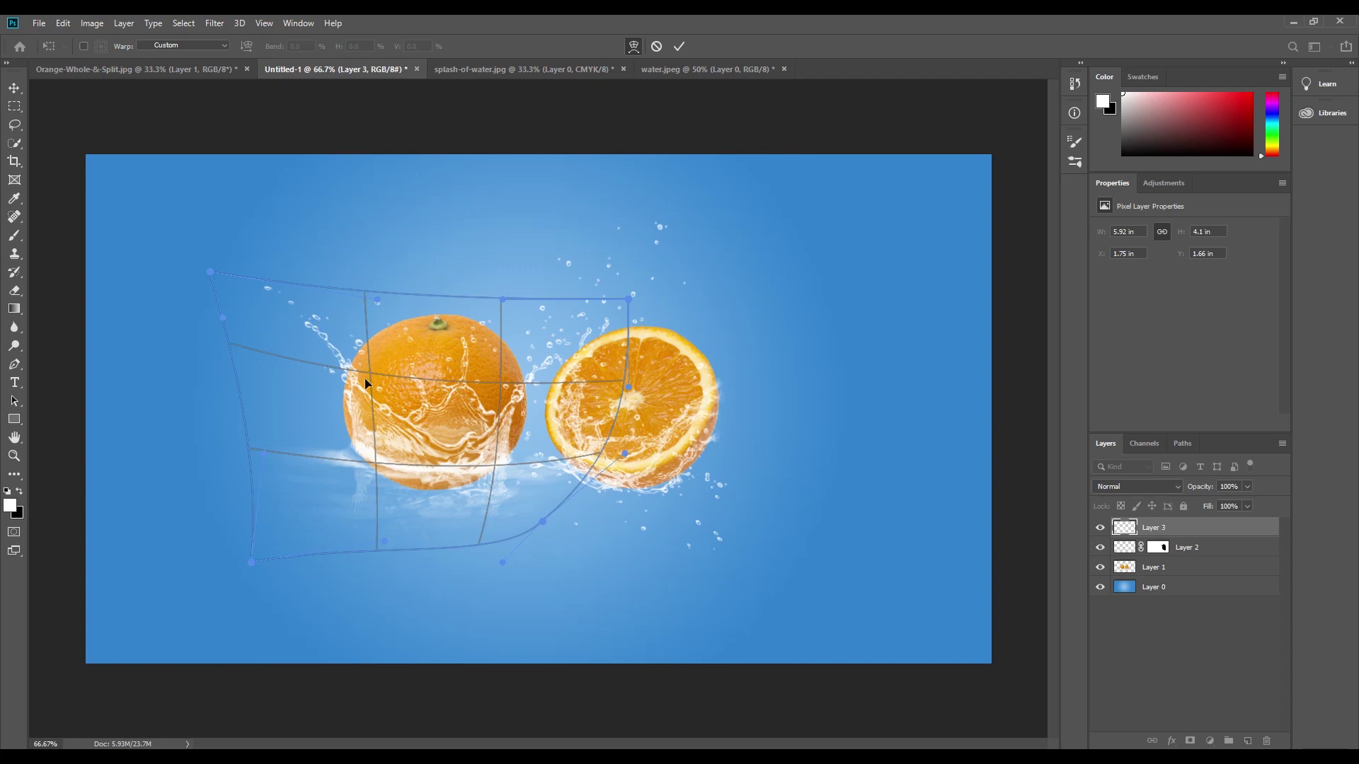
Refine the warp mesh around the whole orange and halved orange, then commit it
mouse_move(367, 371)
mouse_down()
mouse_move(353, 371)
mouse_move(363, 381)
mouse_up()
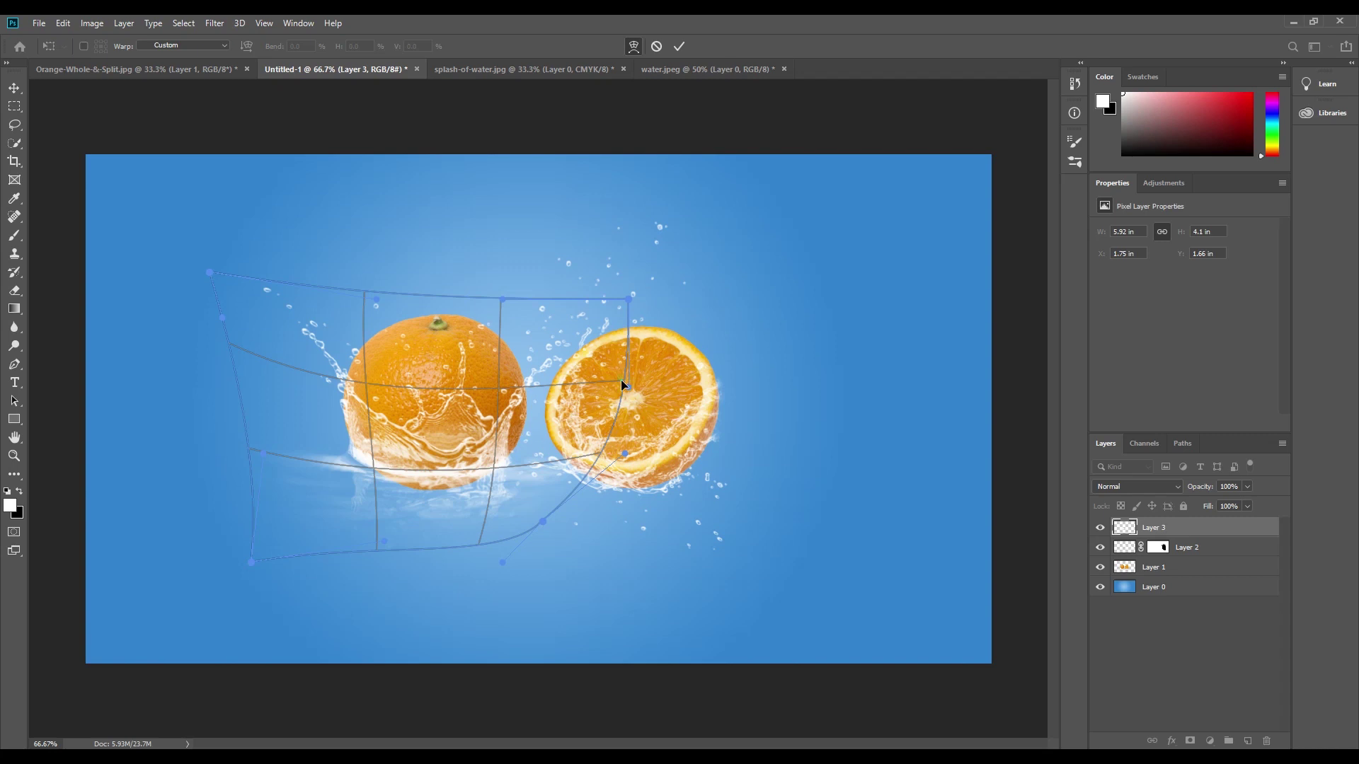
drag(621, 384, 633, 380)
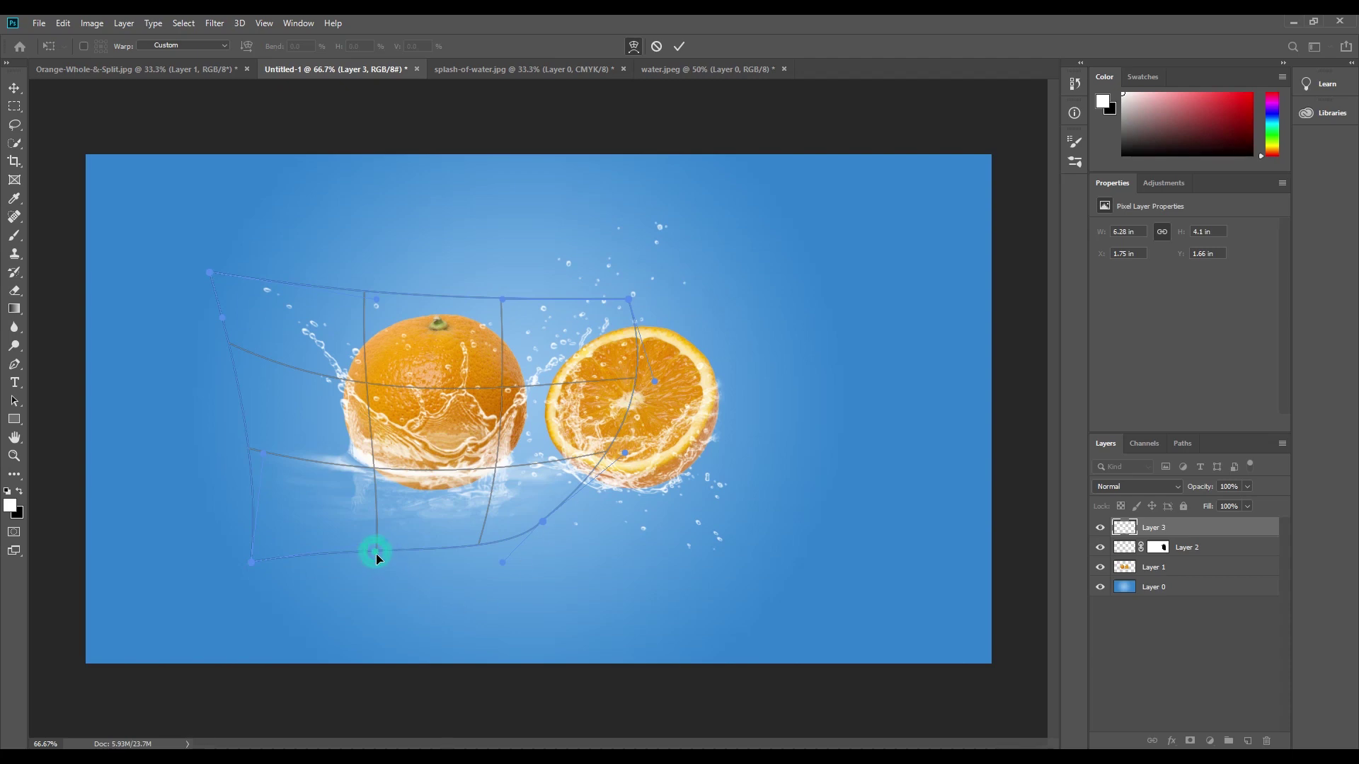
drag(376, 553, 380, 562)
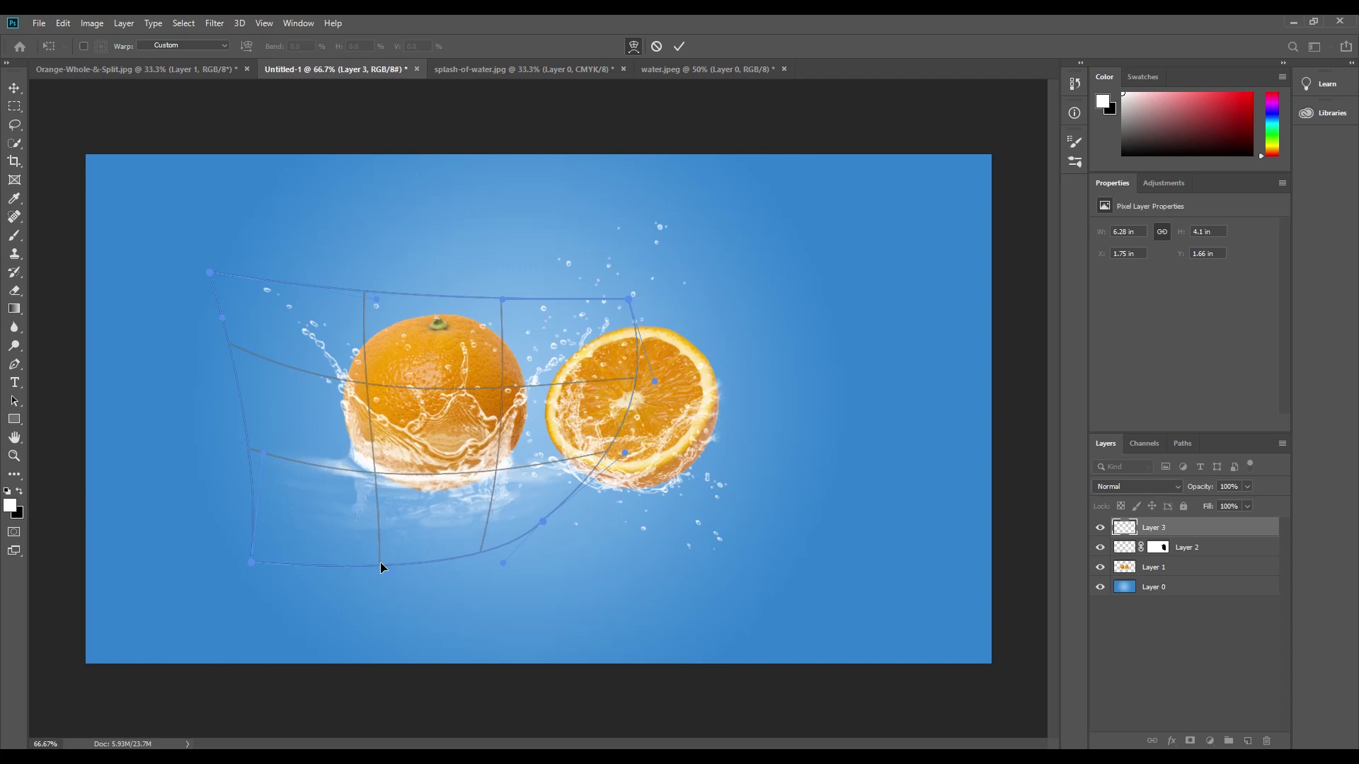
click(494, 473)
key(Return)
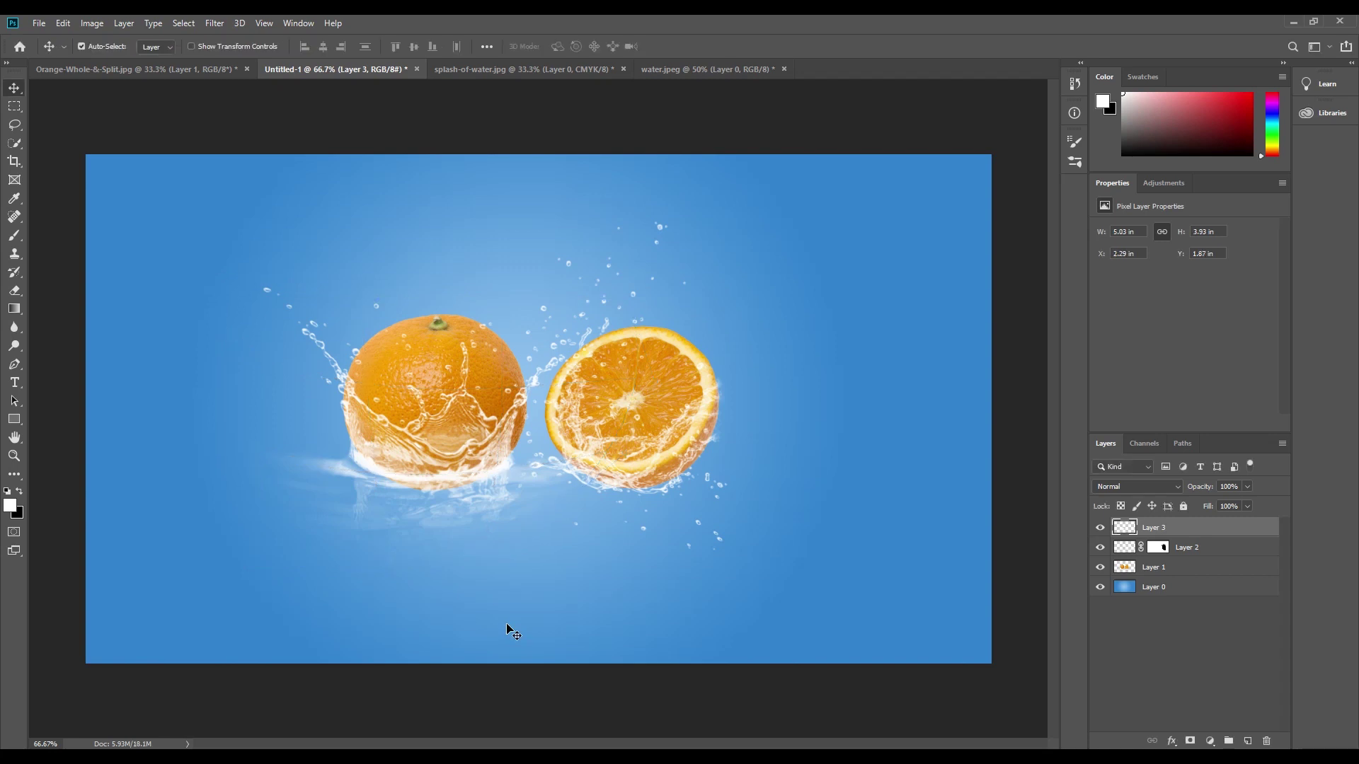
Nudge the Layer 3 splash two steps down with a free transform and commit it
key(ctrl+t)
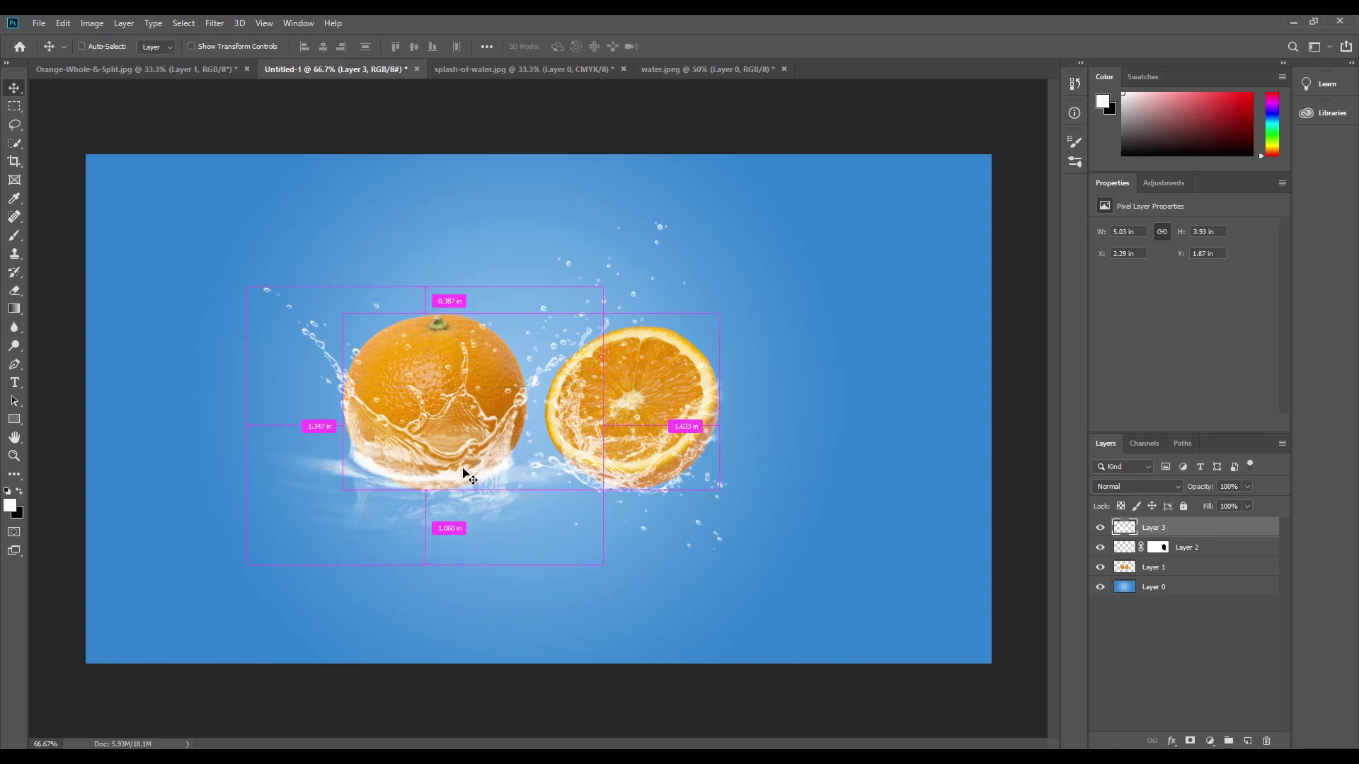
key(Down)
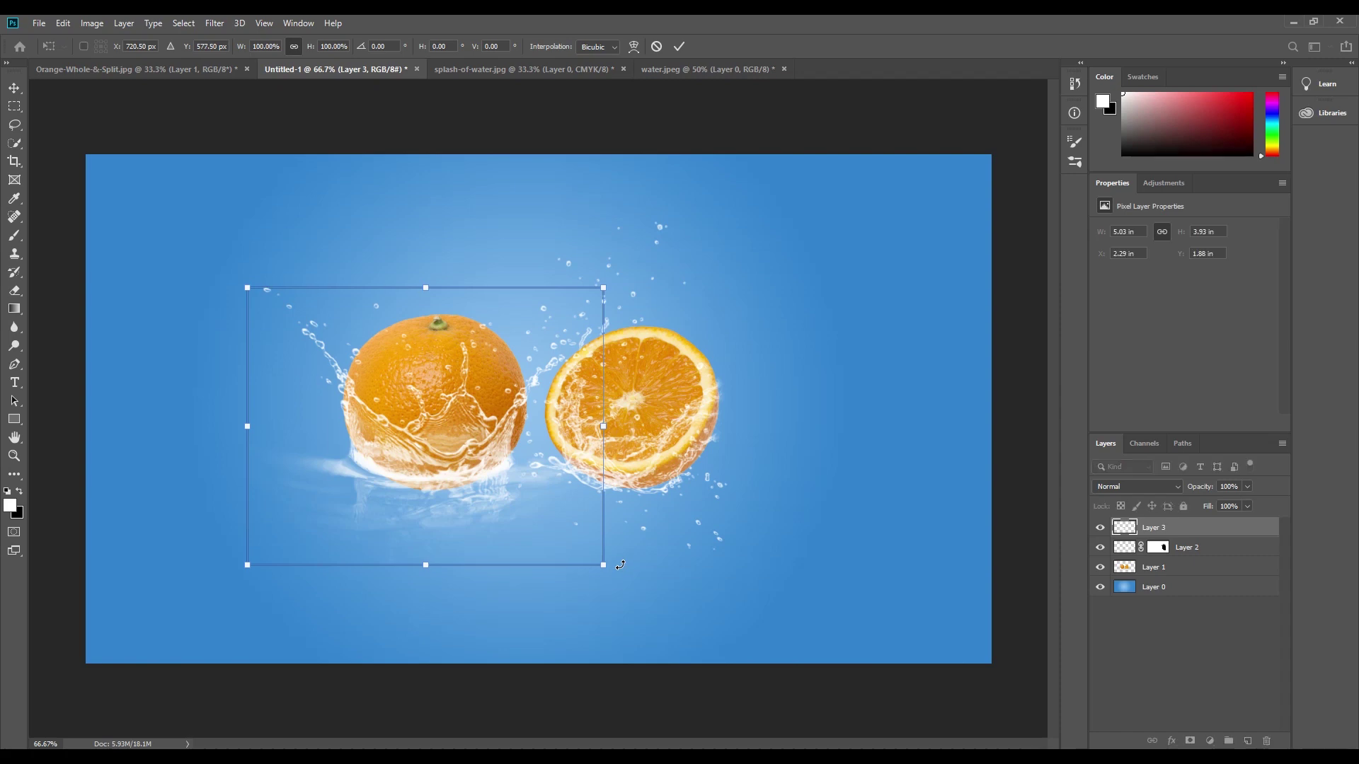
key(Down)
key(Down)
key(Down)
key(Down)
key(Down)
key(Down)
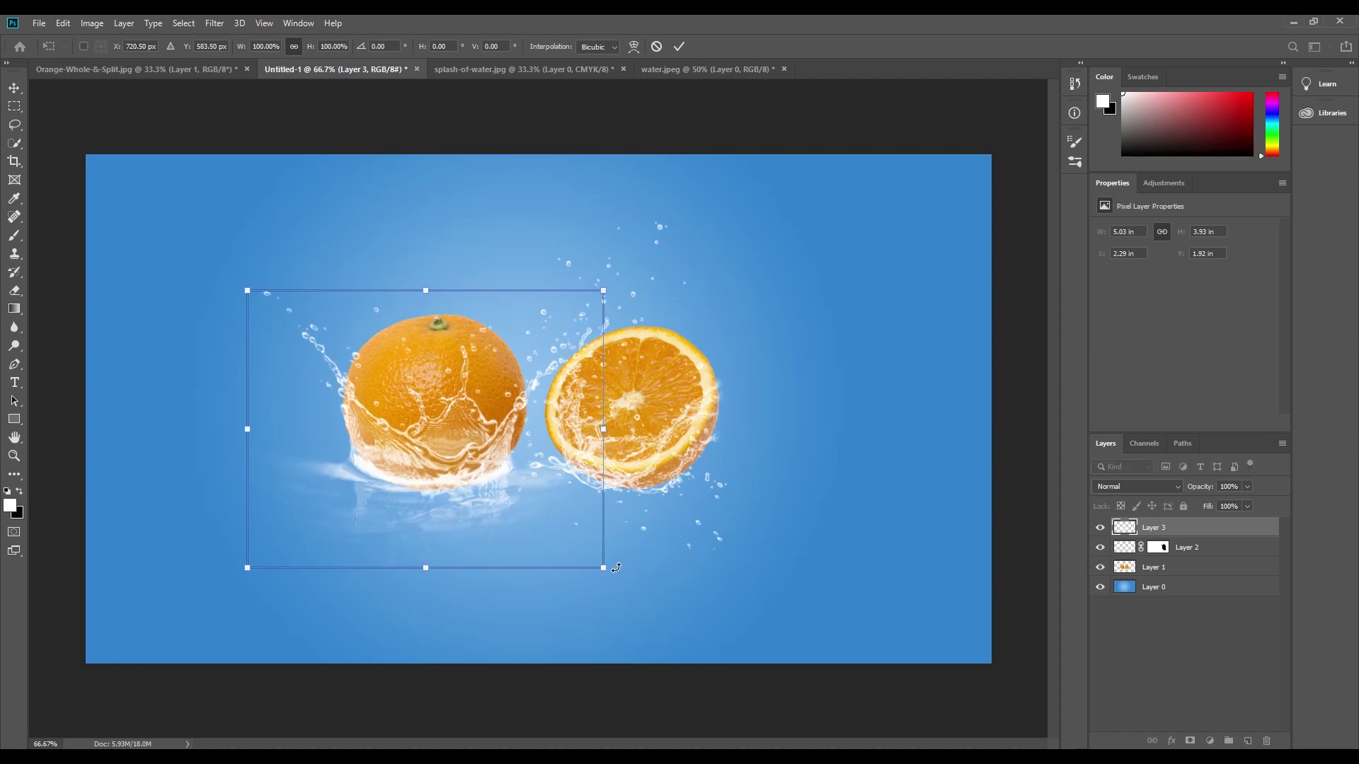
key(Return)
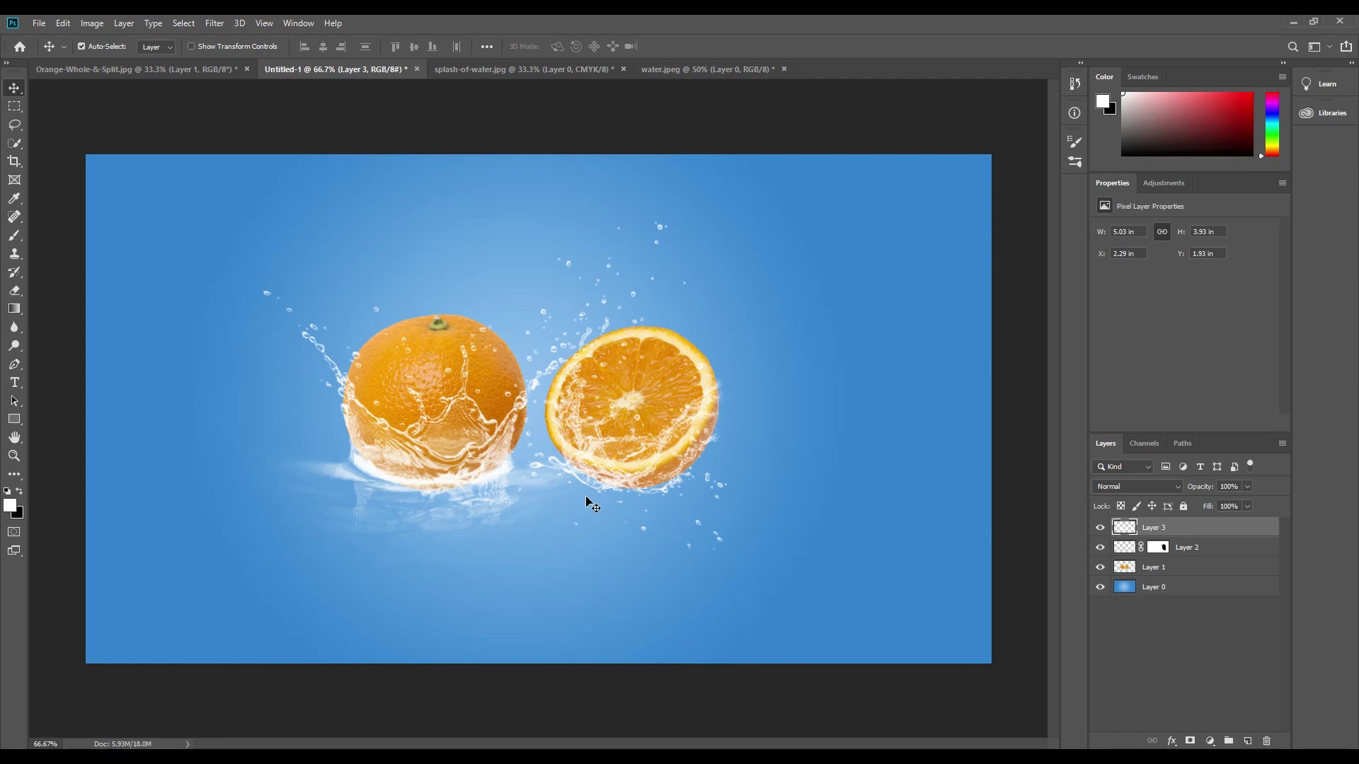
key(ctrl+t)
key(Return)
Add empty Layer 4, save the splash photo as brush preset 'Water3', and return to the oranges
click(1247, 740)
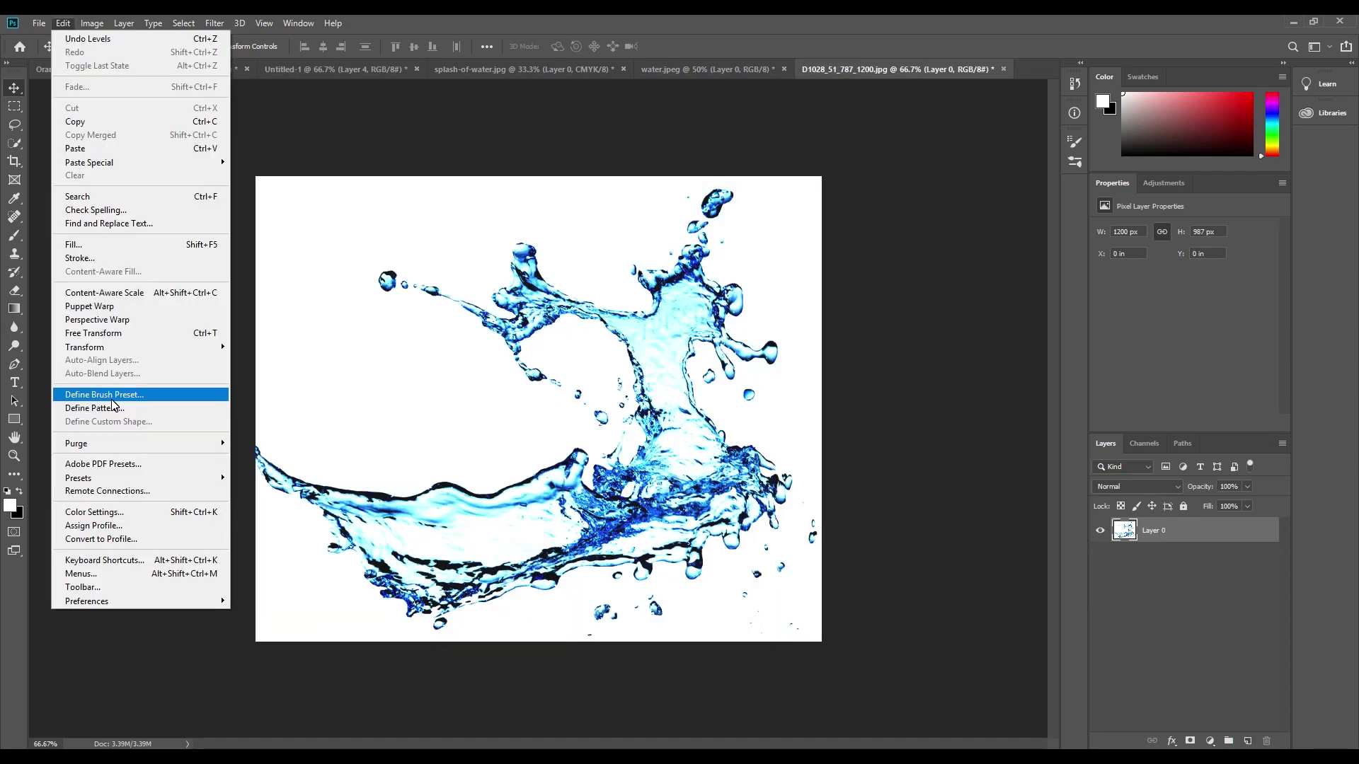
click(203, 390)
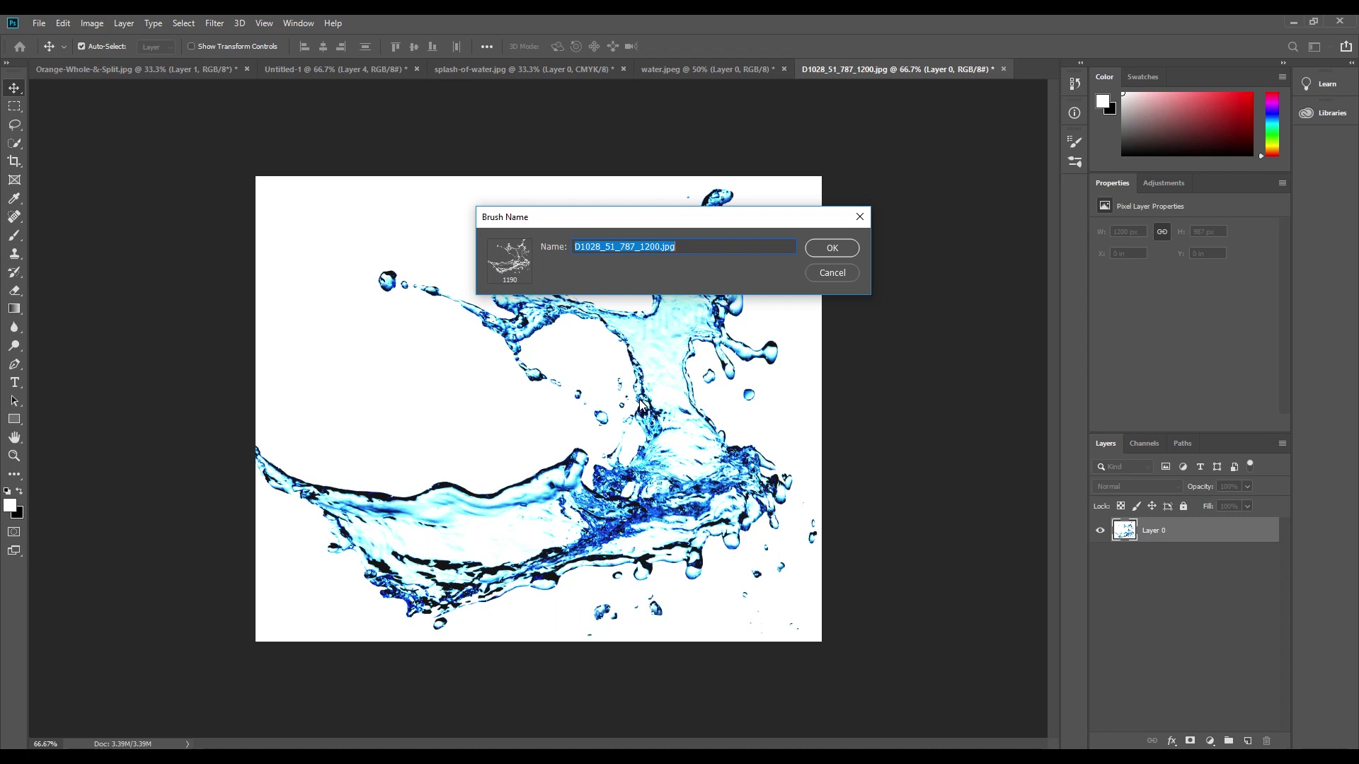
text(Water3)
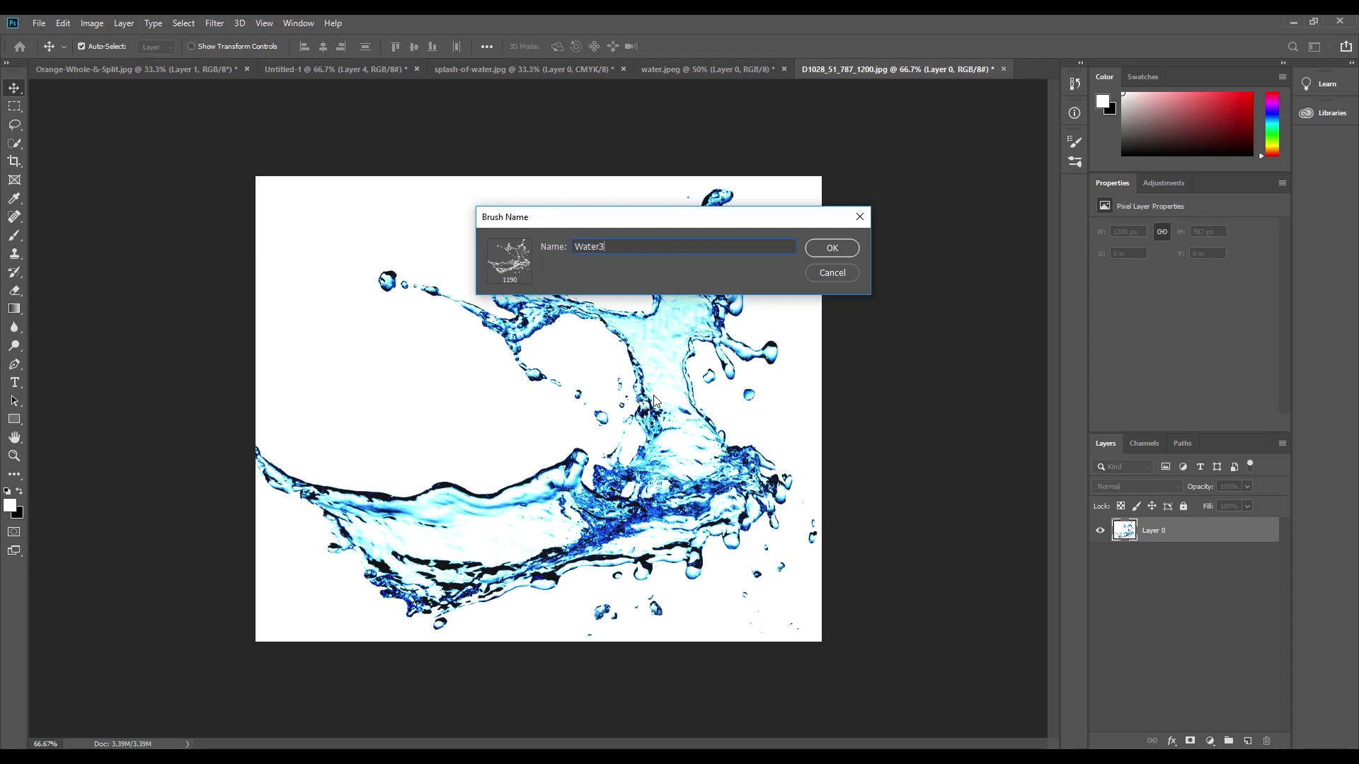
click(832, 248)
key(b)
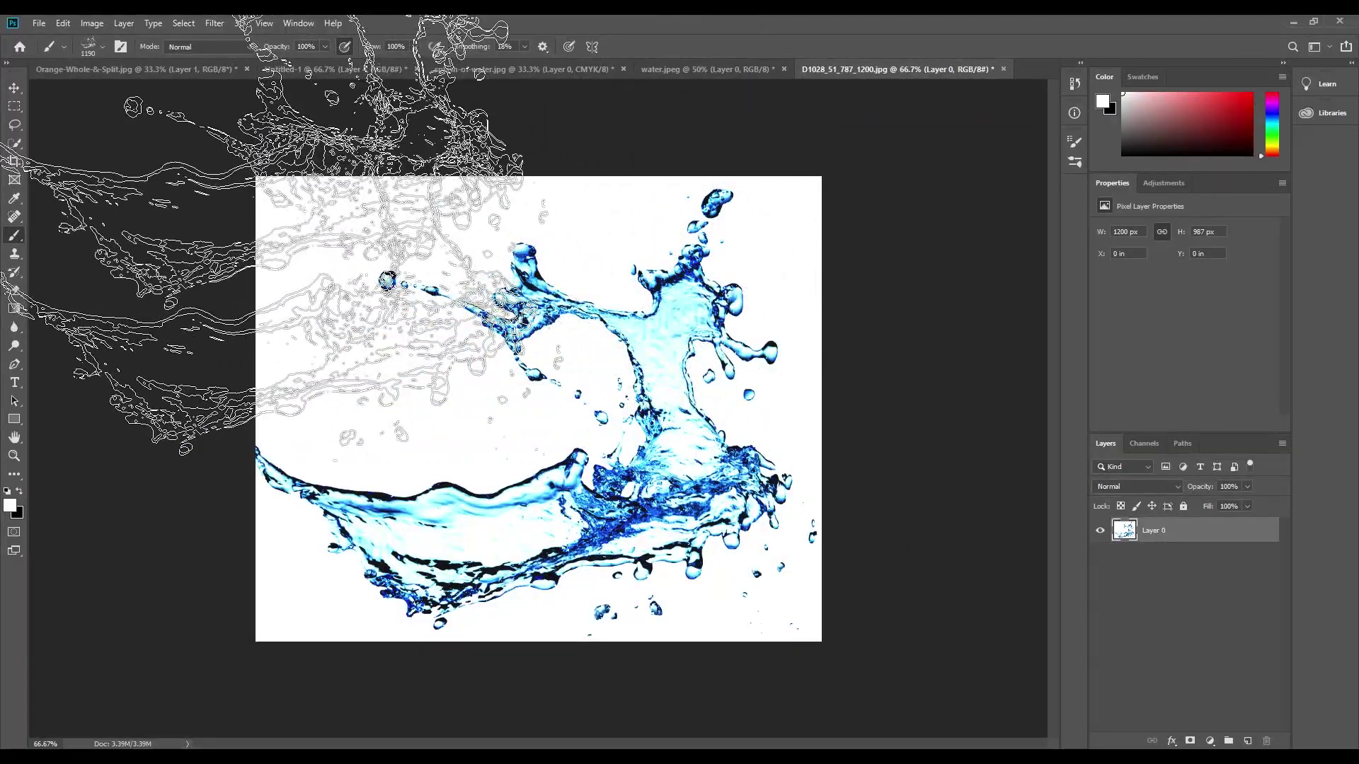
click(305, 68)
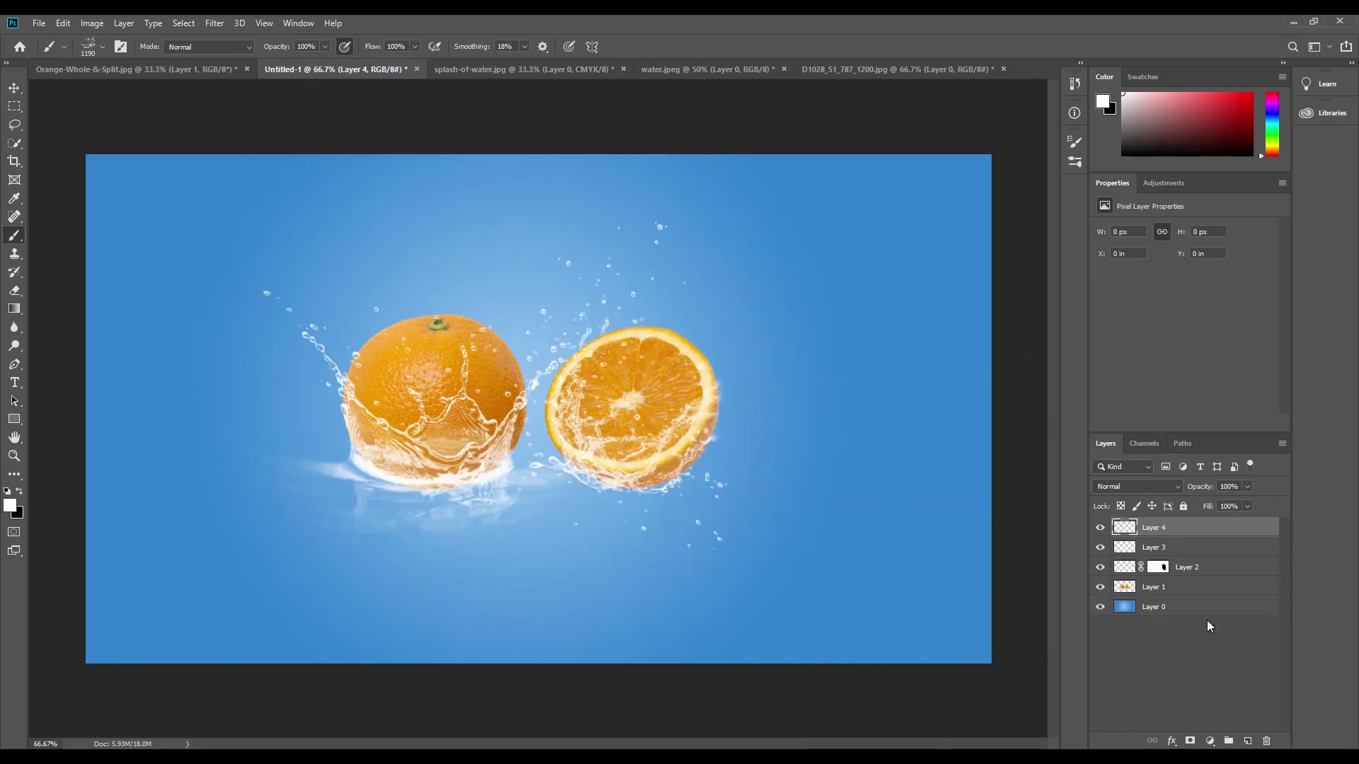
Create a new Layer 5 and move it below the oranges' Layer 1
click(1160, 591)
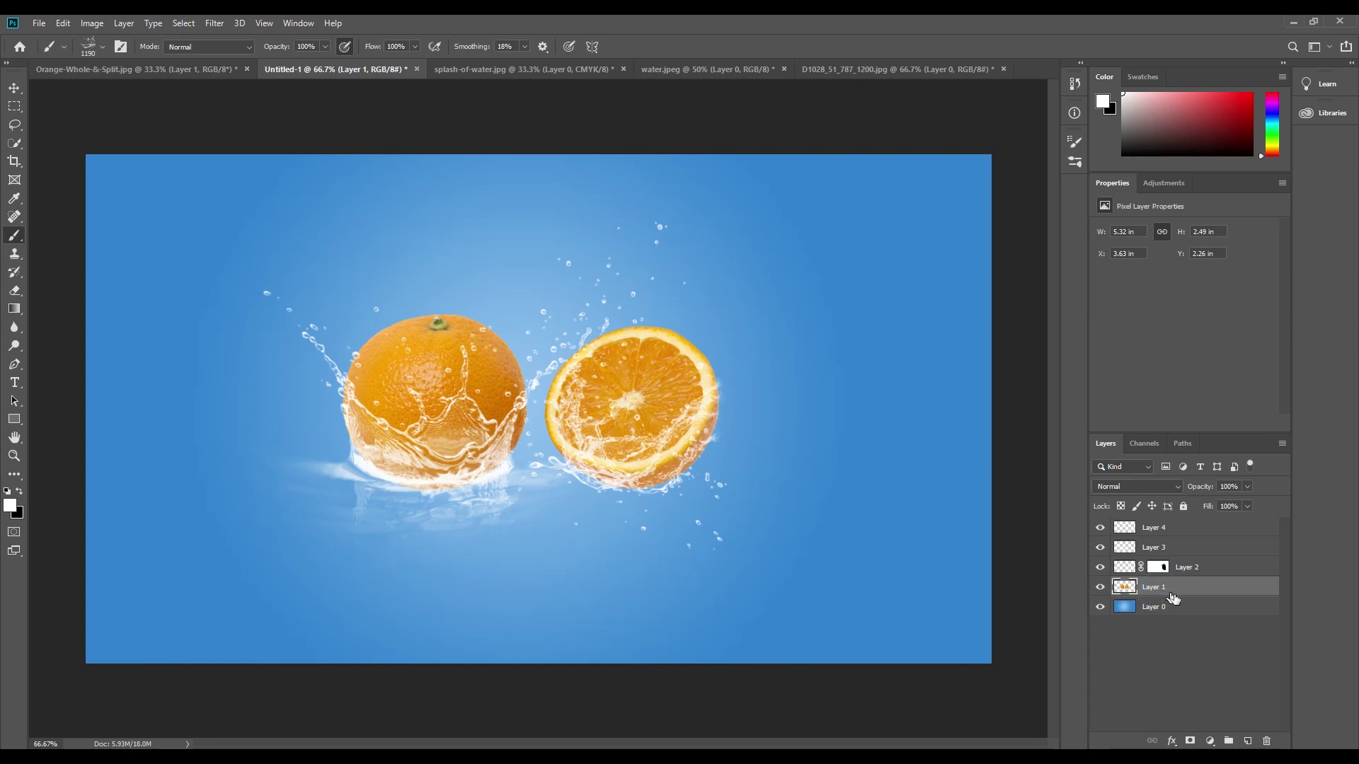
click(1247, 742)
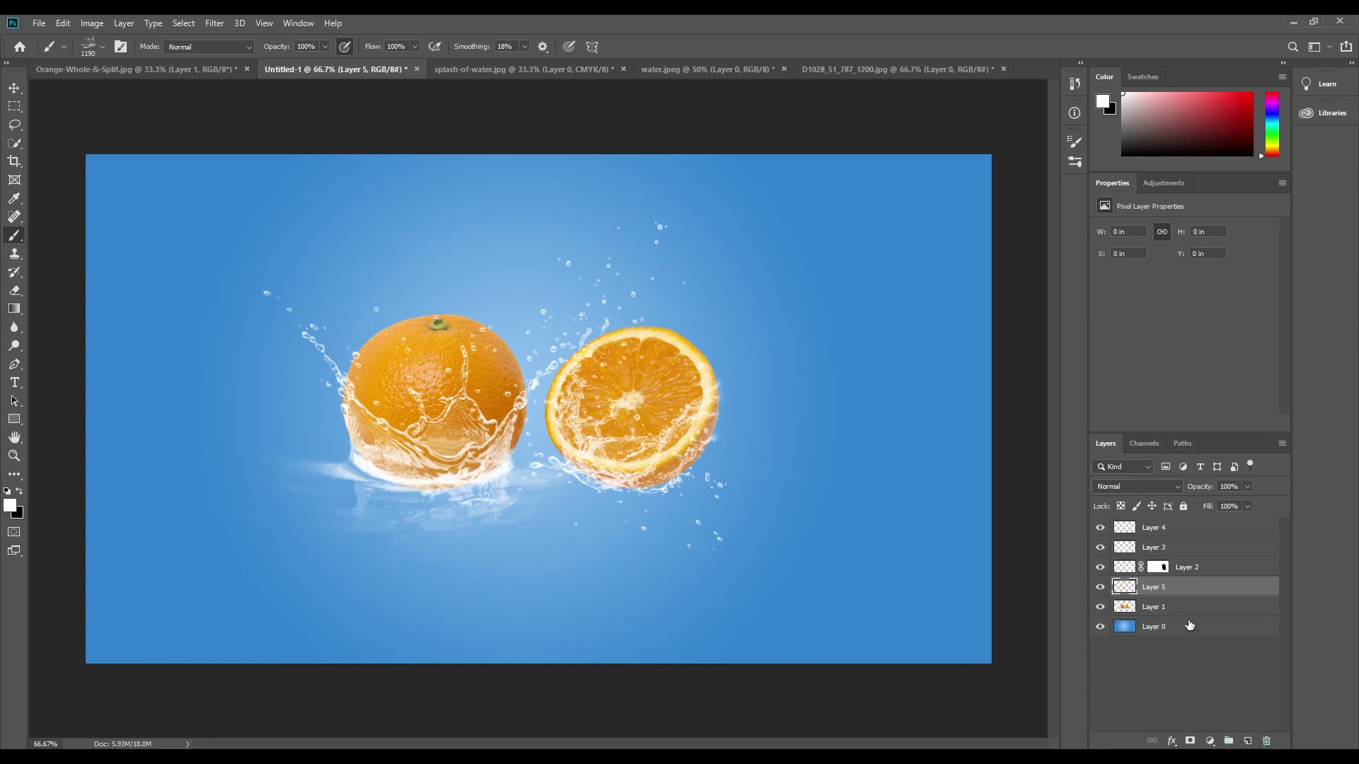
drag(1168, 586, 1181, 616)
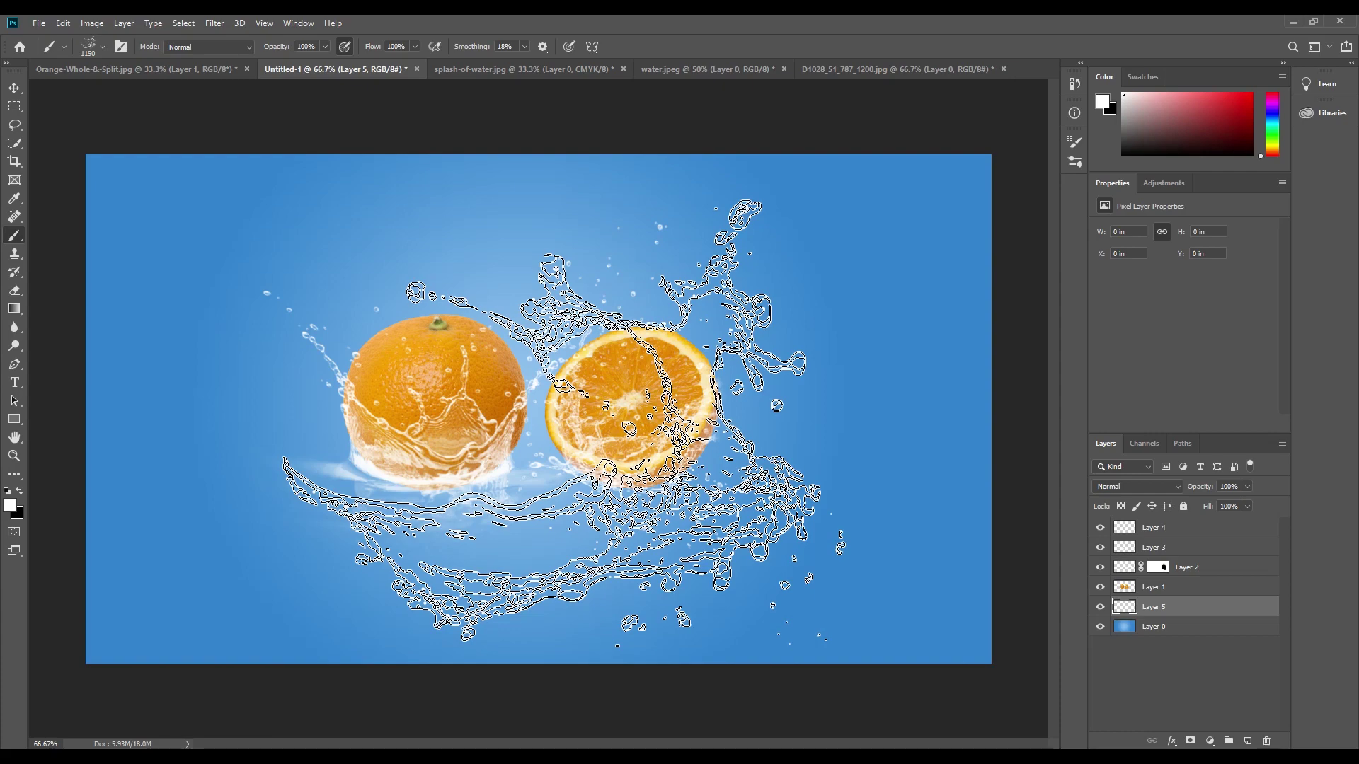
Stamp a white Water3 splash on Layer 5, then restamp a smaller one further up-left
click(564, 422)
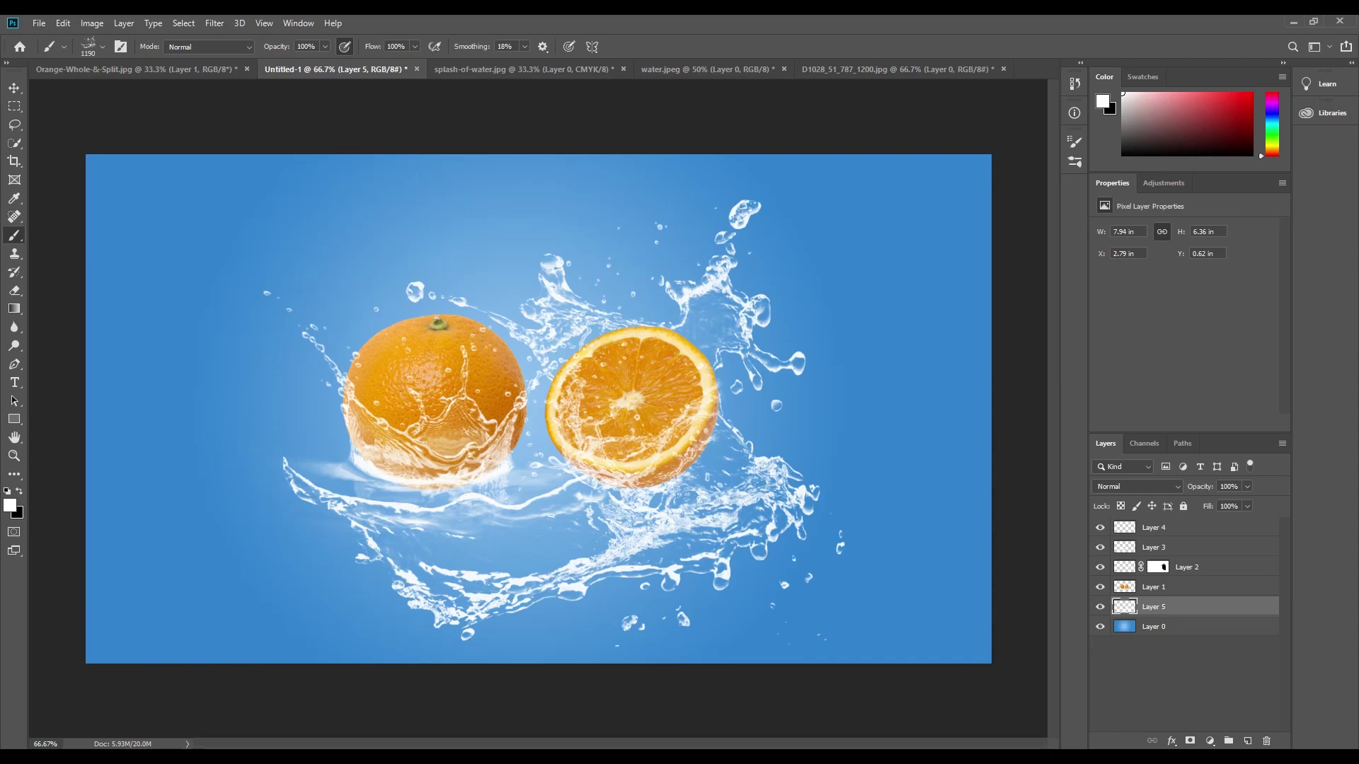
drag(559, 423, 621, 424)
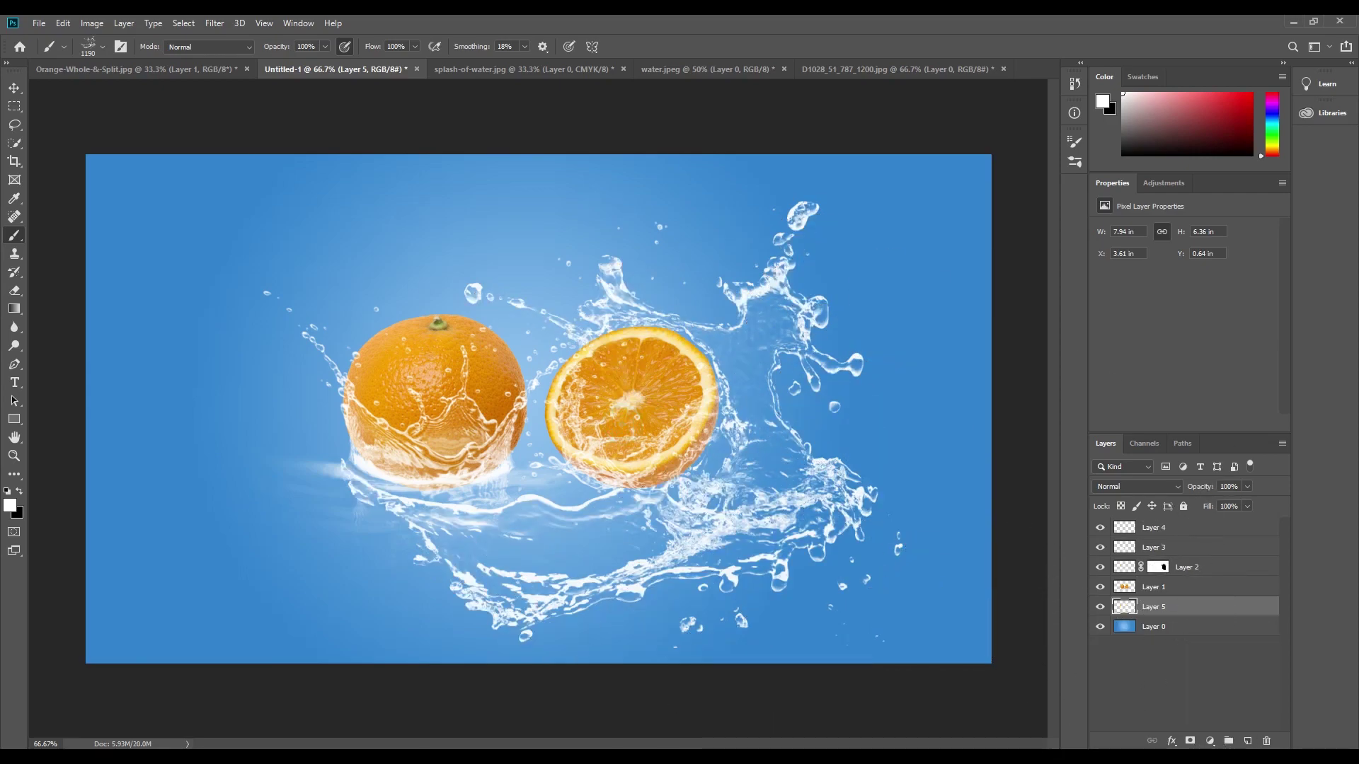
drag(623, 424, 566, 410)
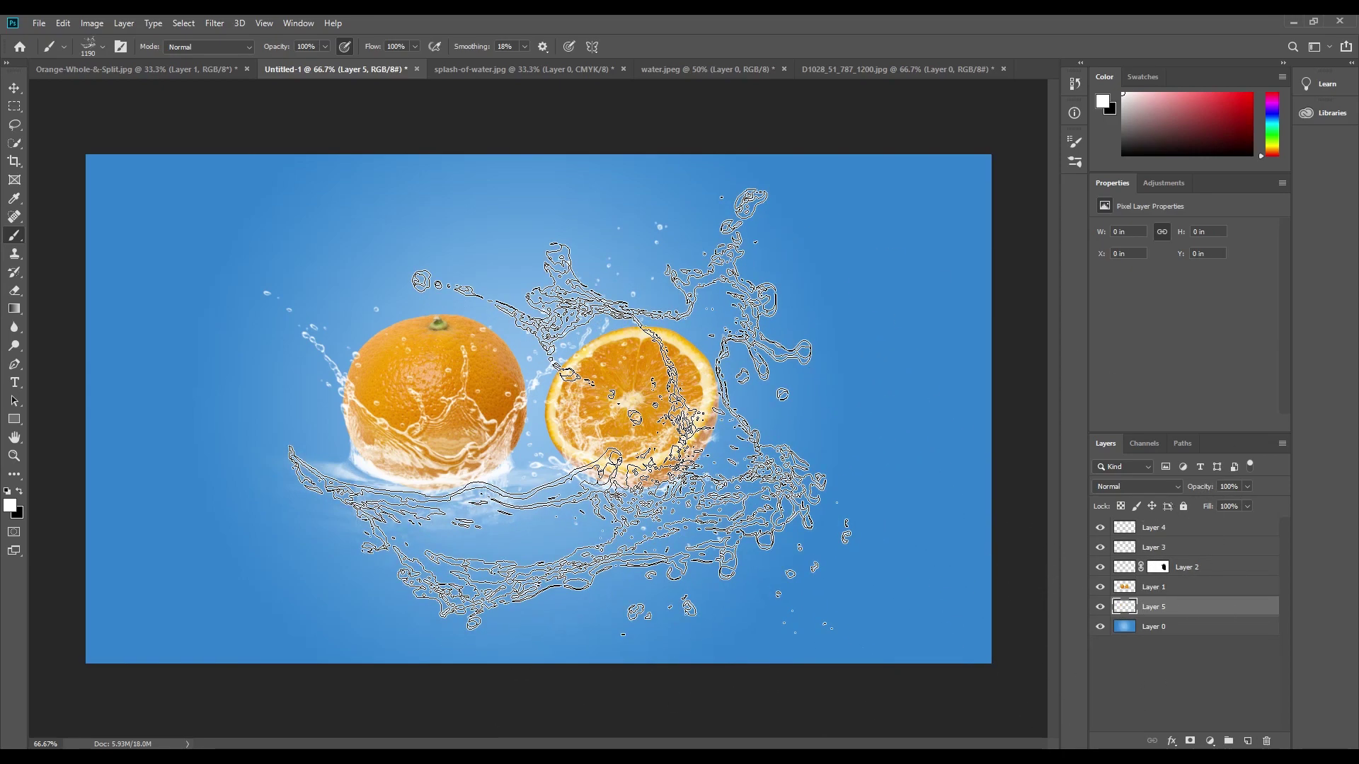
key(bracketleft)
key(bracketleft)
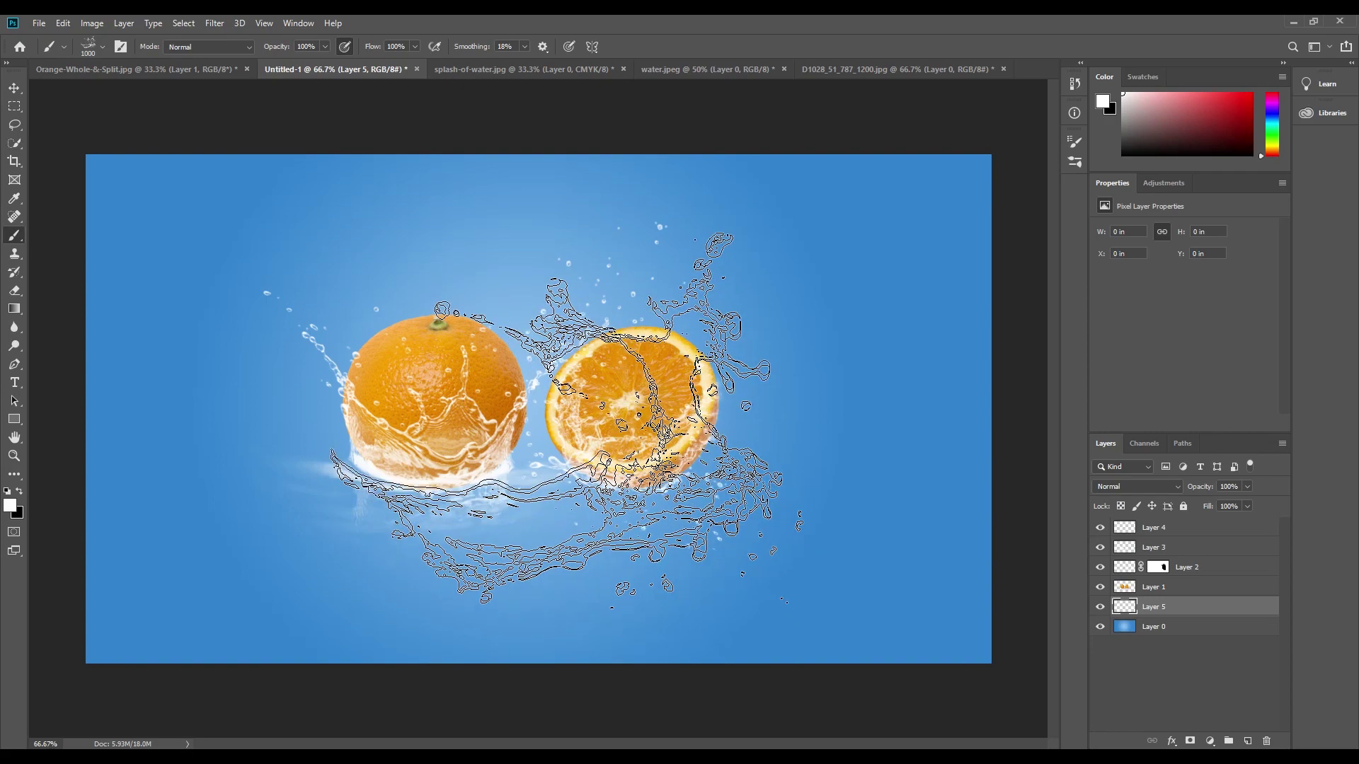
click(559, 411)
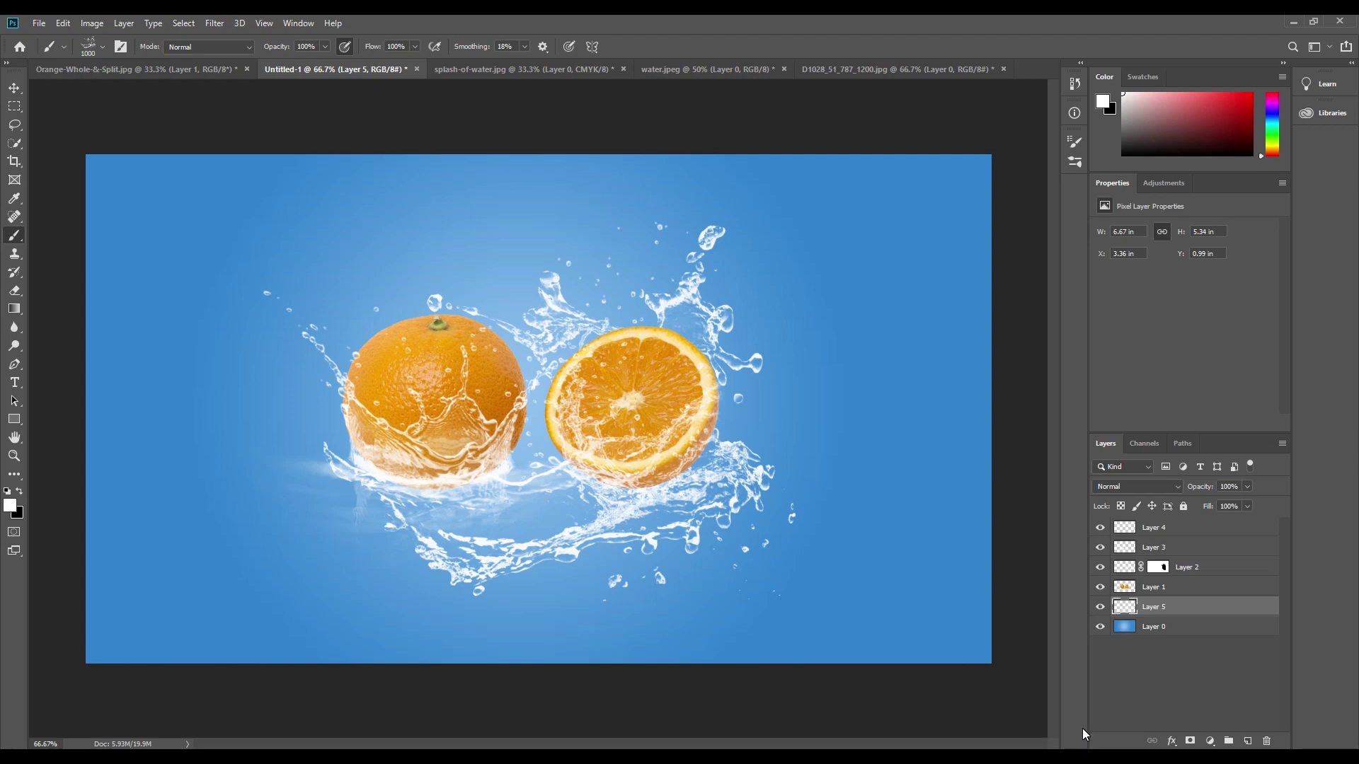
Add a layer mask to Layer 5 and set up a smaller black Soft Round brush
click(1192, 742)
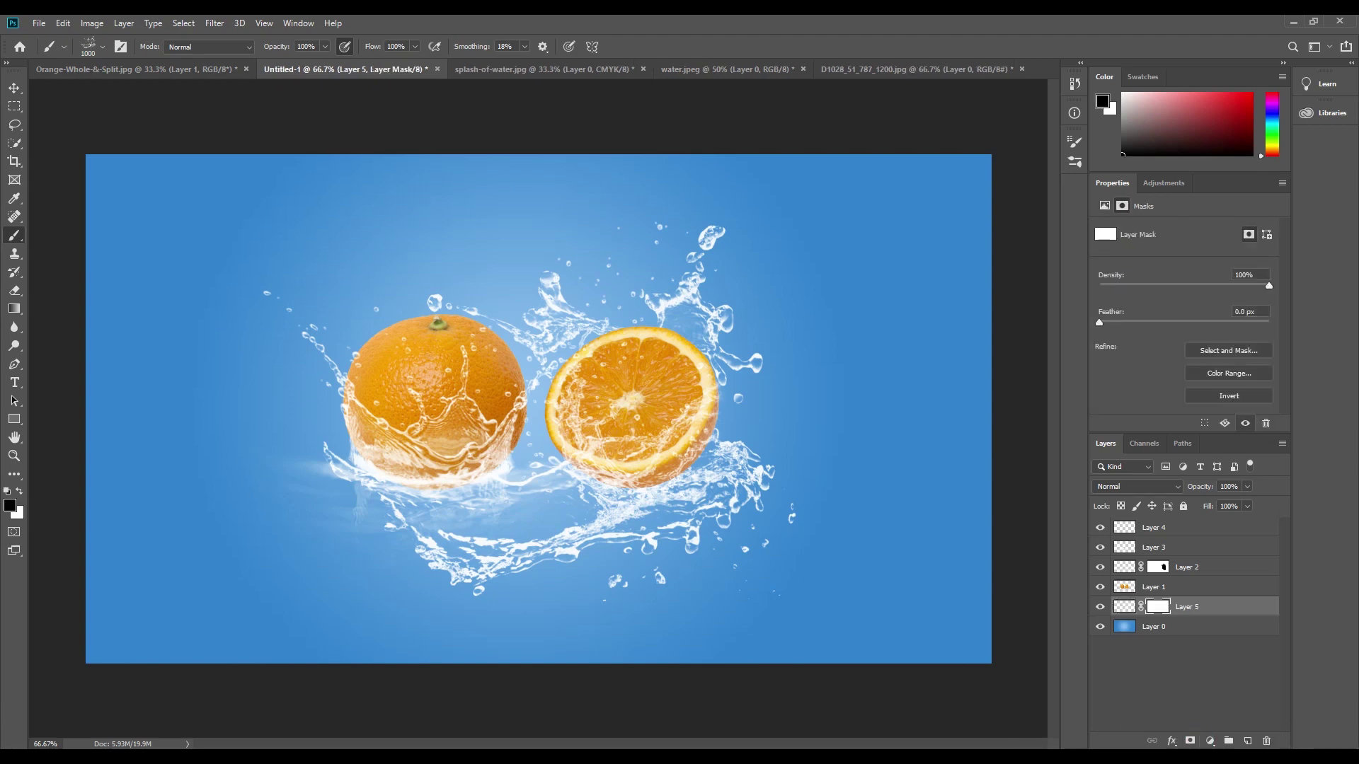
key(x)
click(102, 47)
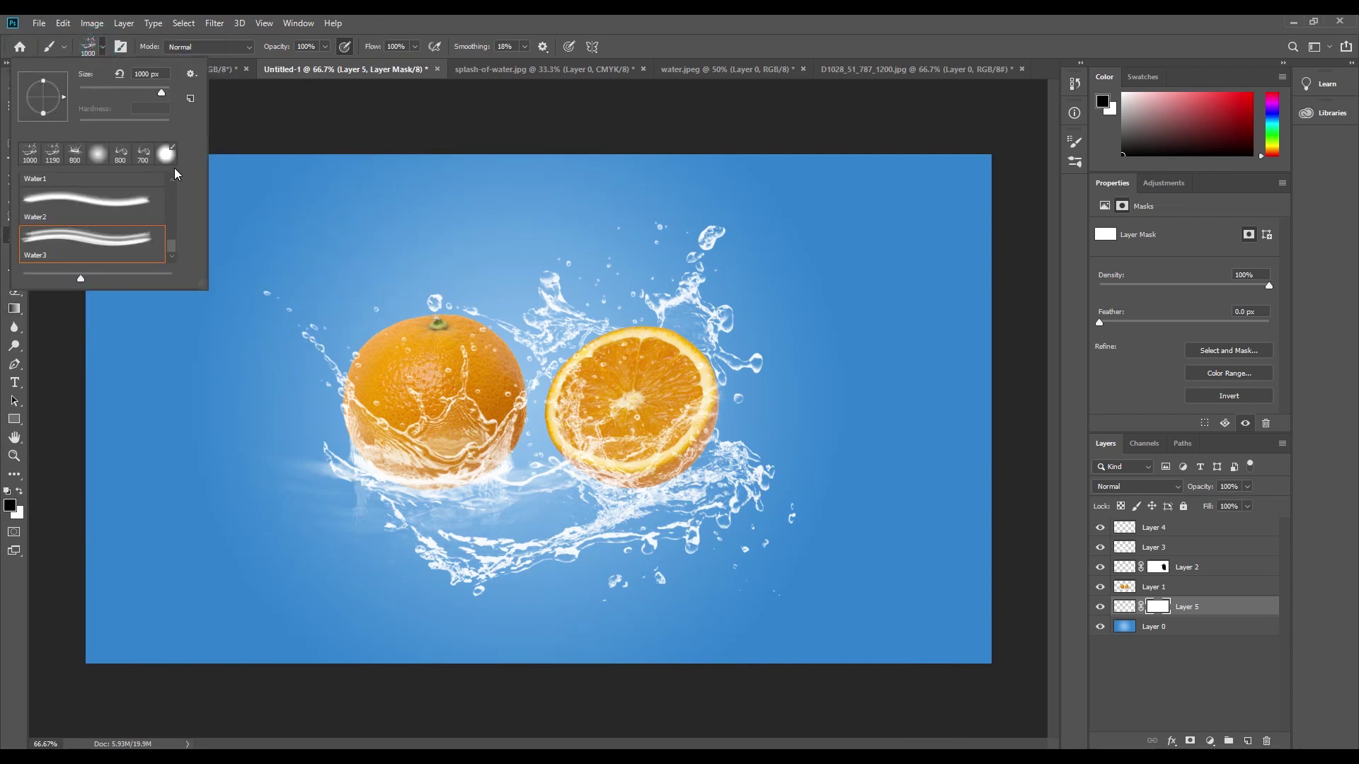
drag(176, 247, 167, 168)
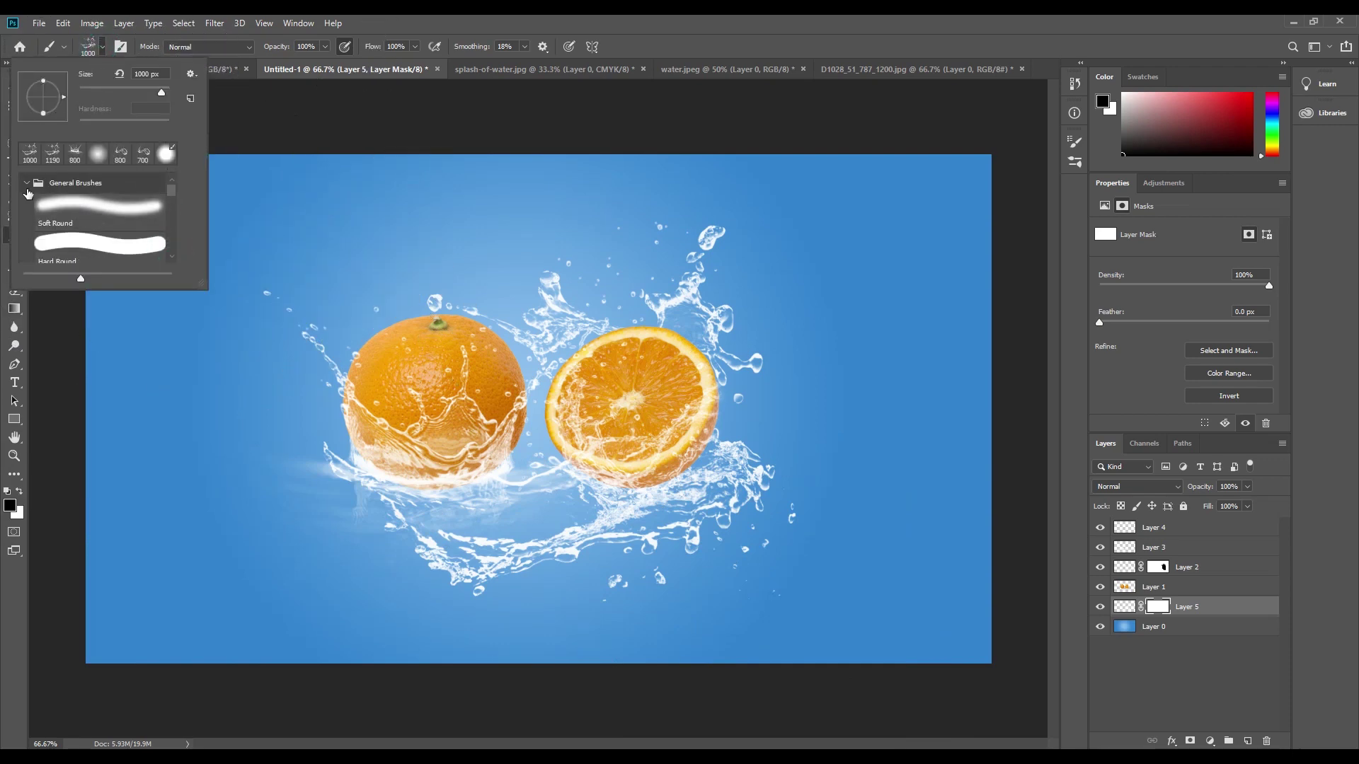
click(69, 205)
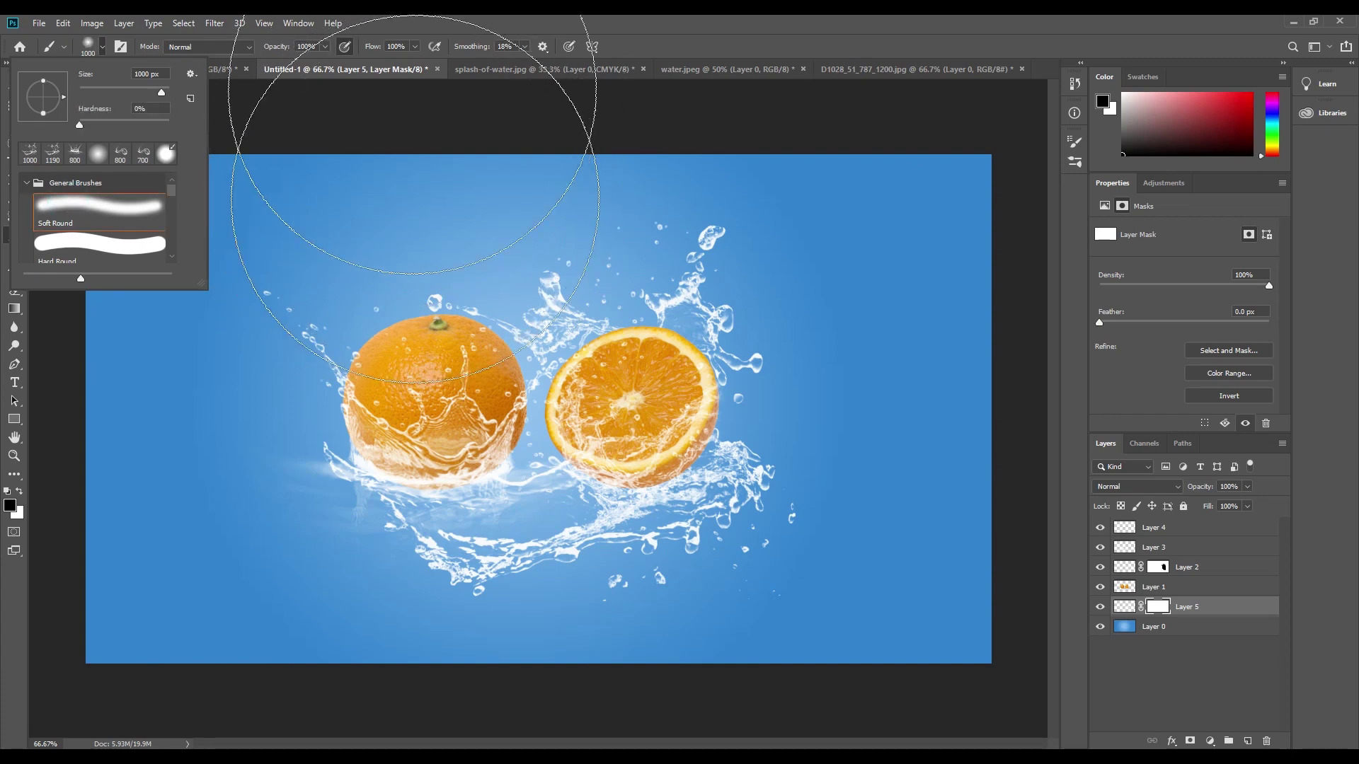
click(830, 21)
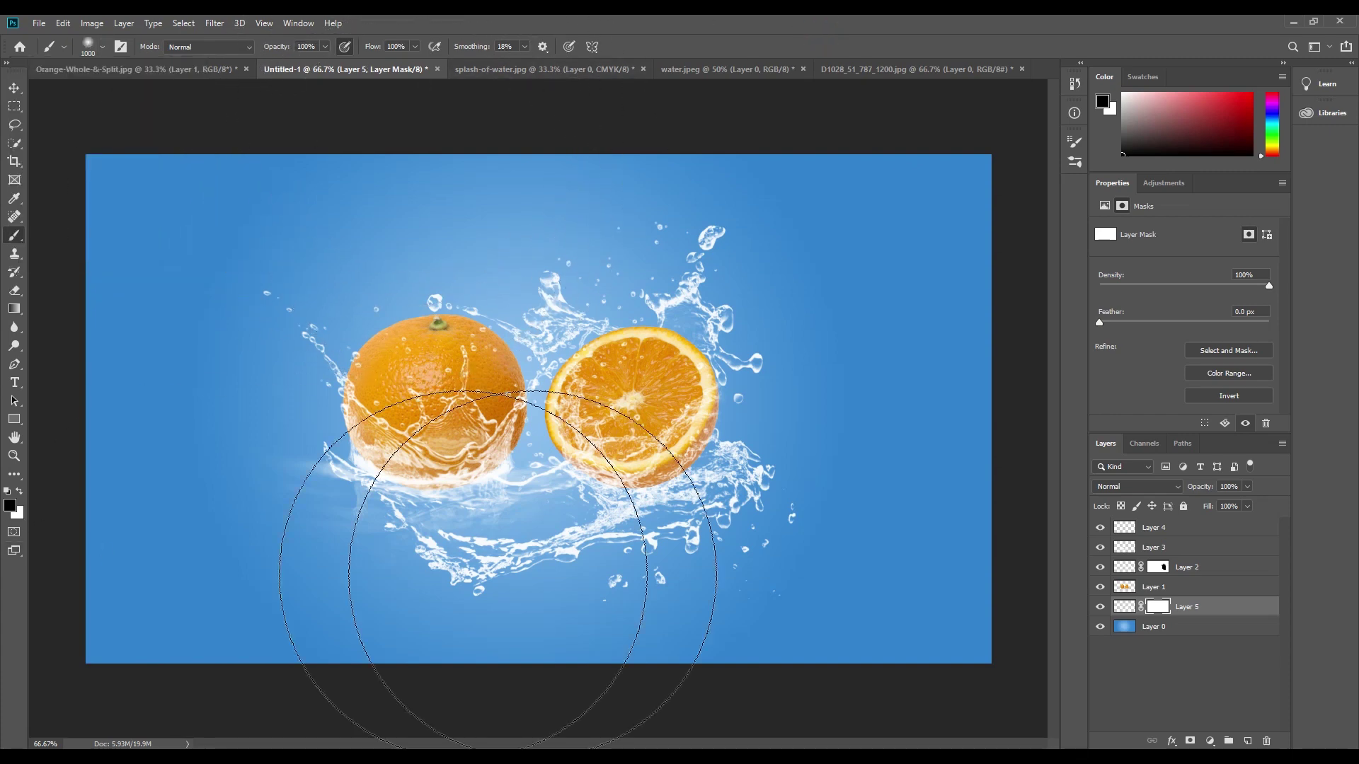
key(bracketleft)
key(bracketleft)
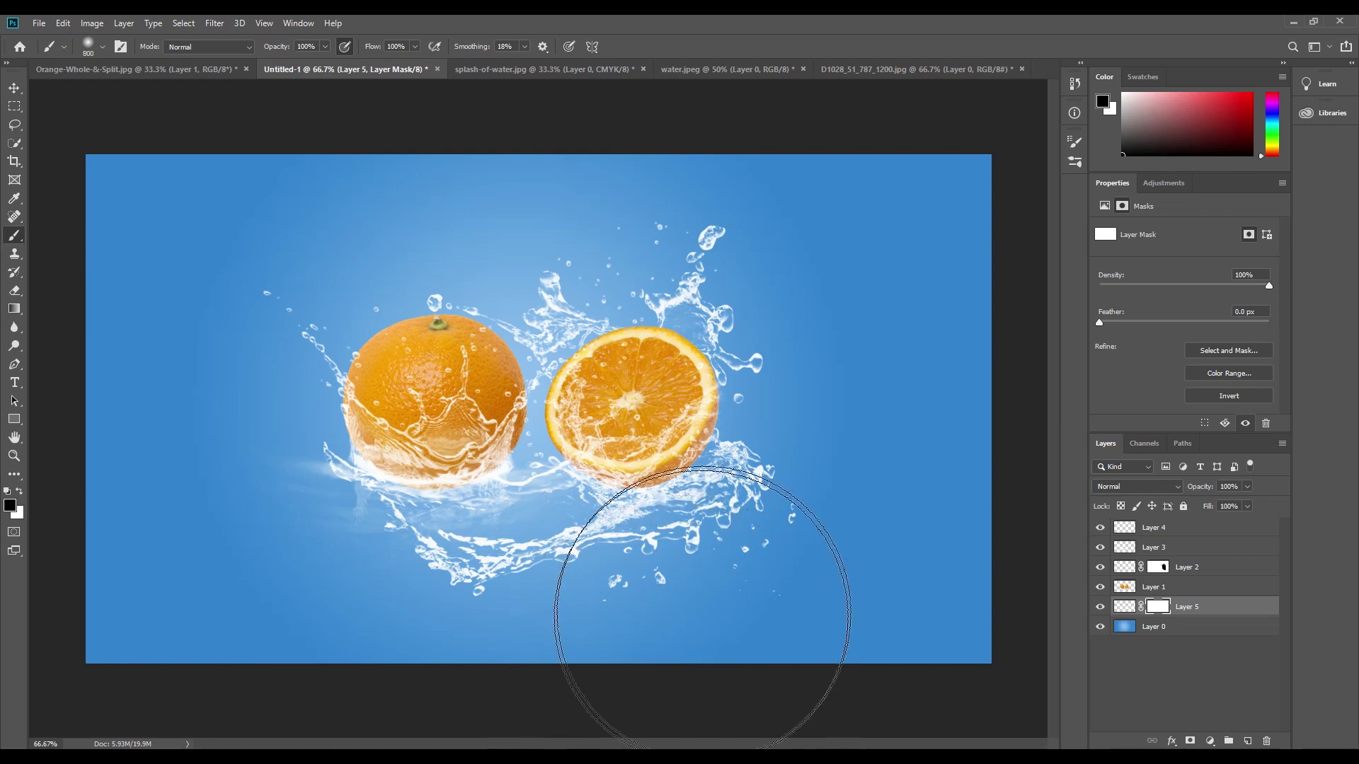
key(bracketleft)
key(bracketleft)
key(bracketleft)
key(bracketleft)
key(bracketleft)
key(bracketleft)
Paint out the splash below and right of the halved orange on the Layer 5 mask
mouse_move(760, 497)
mouse_down()
mouse_move(651, 561)
mouse_move(774, 540)
mouse_move(728, 500)
mouse_move(517, 543)
mouse_move(540, 537)
mouse_move(358, 516)
mouse_move(540, 495)
mouse_move(642, 440)
mouse_move(623, 485)
mouse_move(653, 456)
mouse_move(758, 455)
mouse_move(628, 569)
mouse_move(783, 522)
mouse_move(743, 586)
mouse_move(533, 576)
mouse_move(799, 570)
mouse_move(461, 534)
mouse_move(403, 555)
mouse_move(730, 547)
mouse_up()
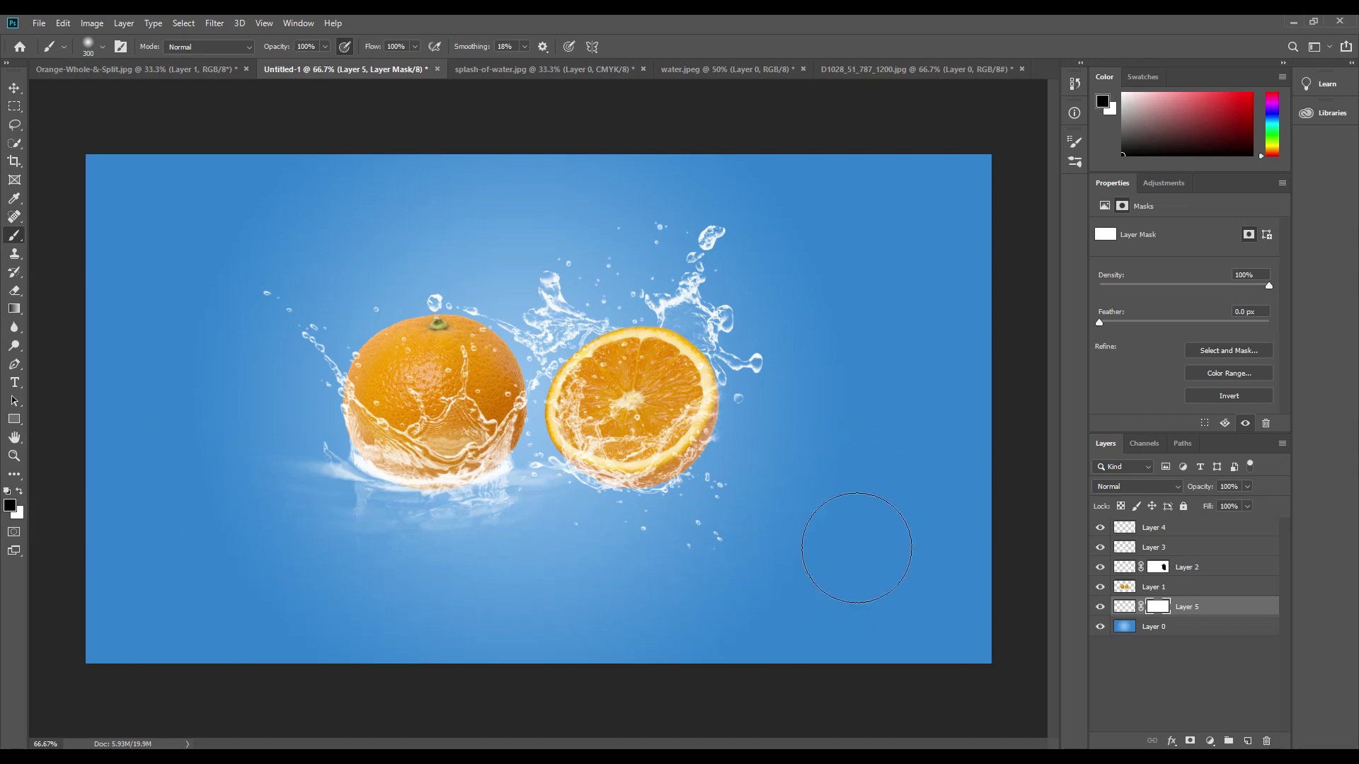
drag(871, 531, 807, 553)
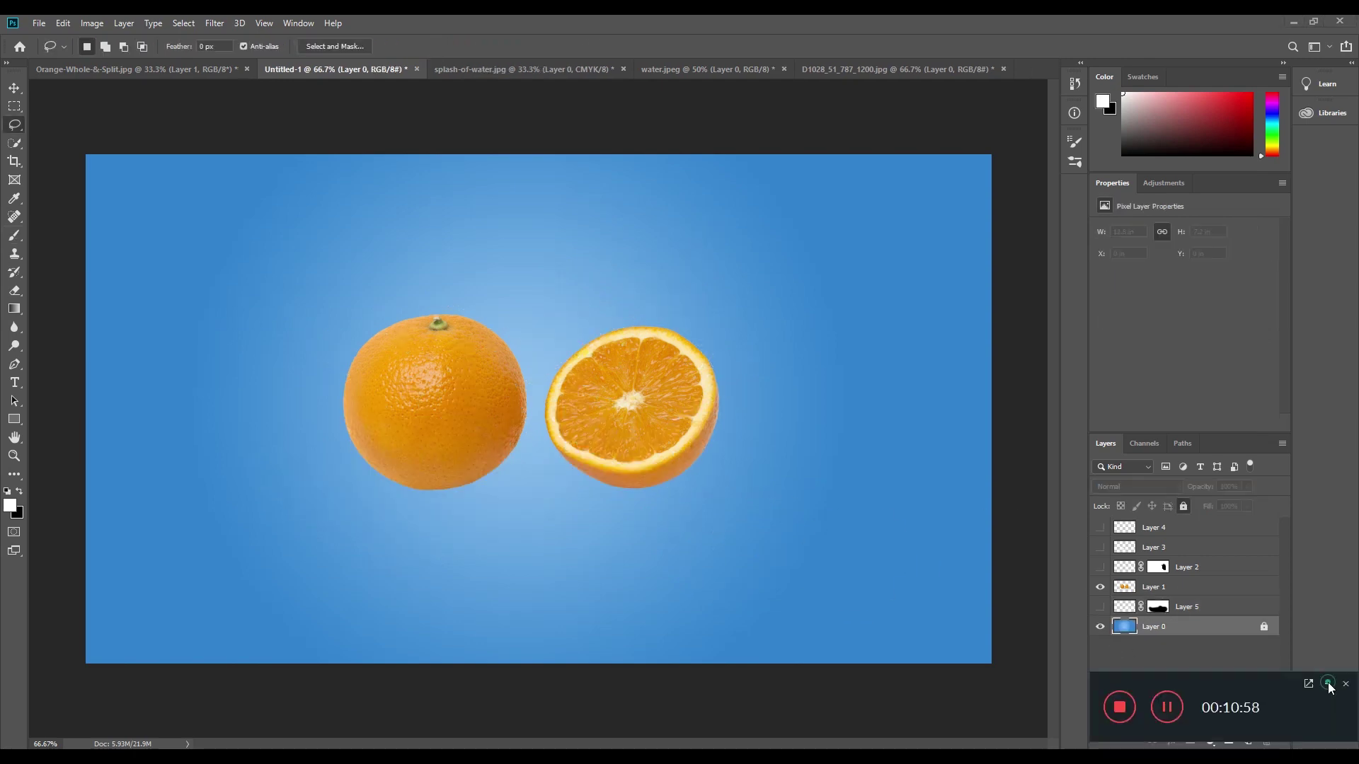
click(1329, 683)
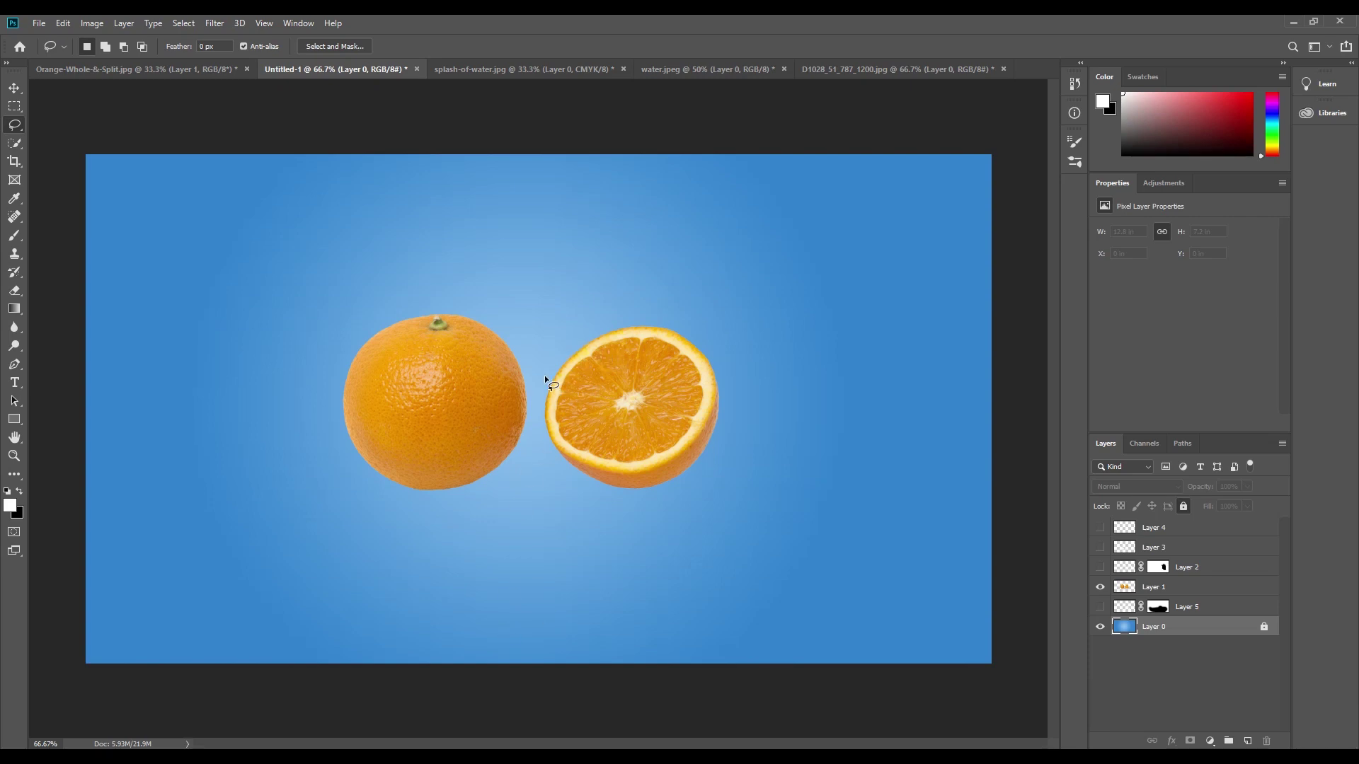
Lasso the halved orange on Layer 1, show splash Layers 2 and 5, and rotate the orange slightly
click(1159, 588)
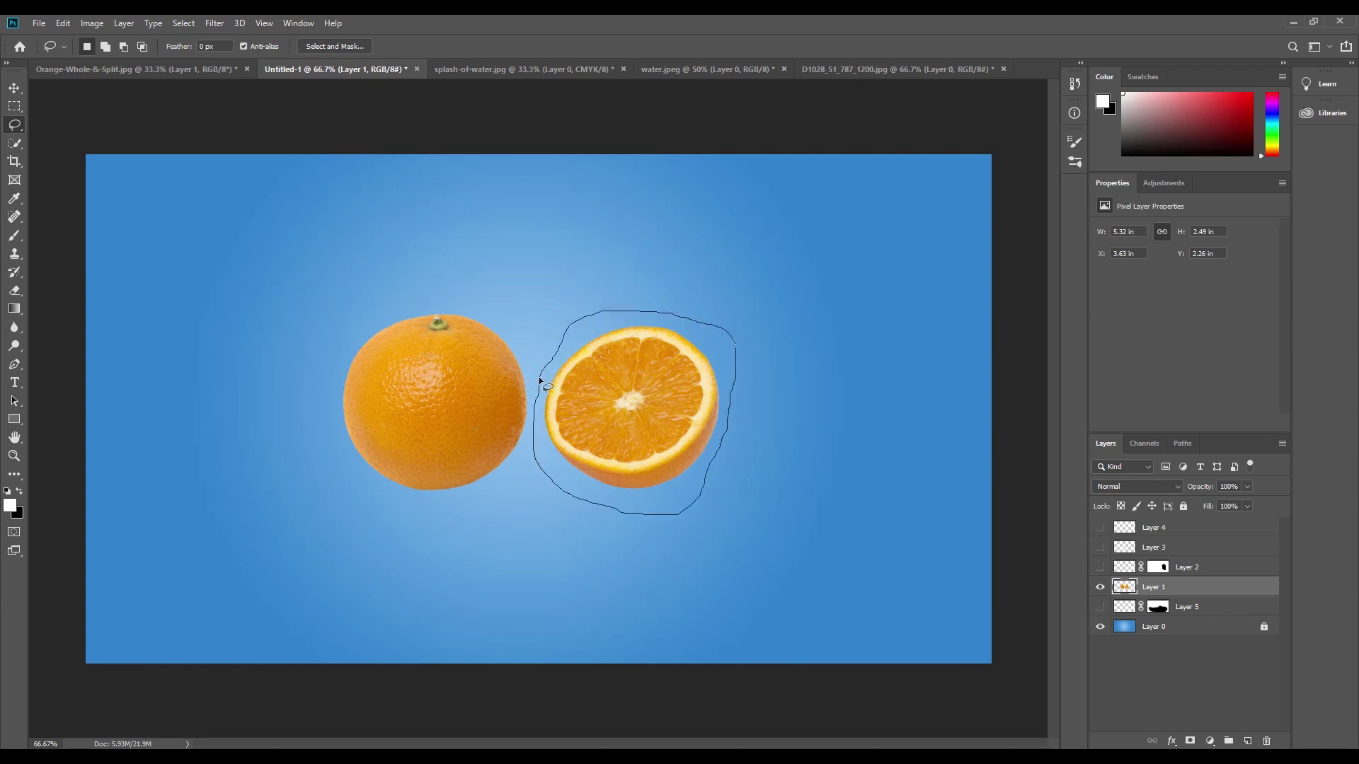
drag(540, 381, 541, 377)
key(ctrl+t)
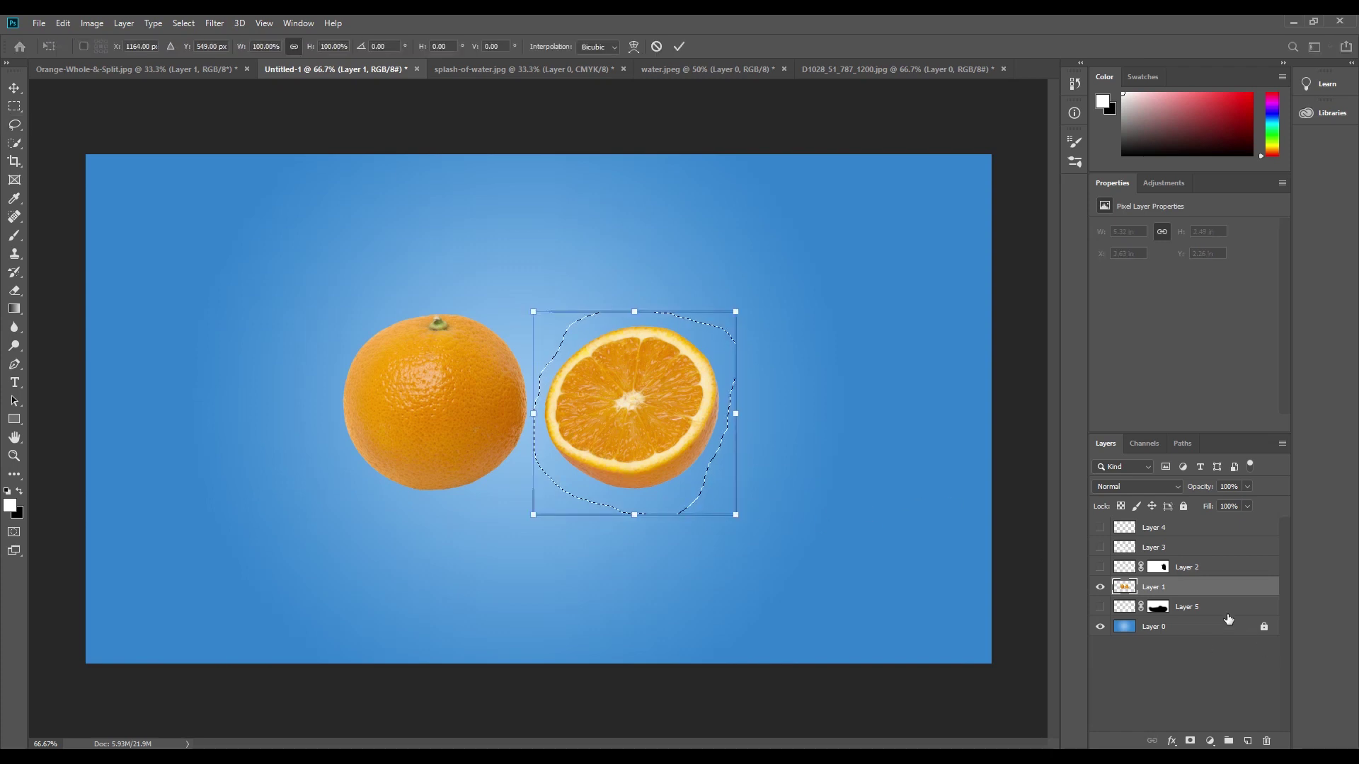
click(1099, 567)
click(1099, 607)
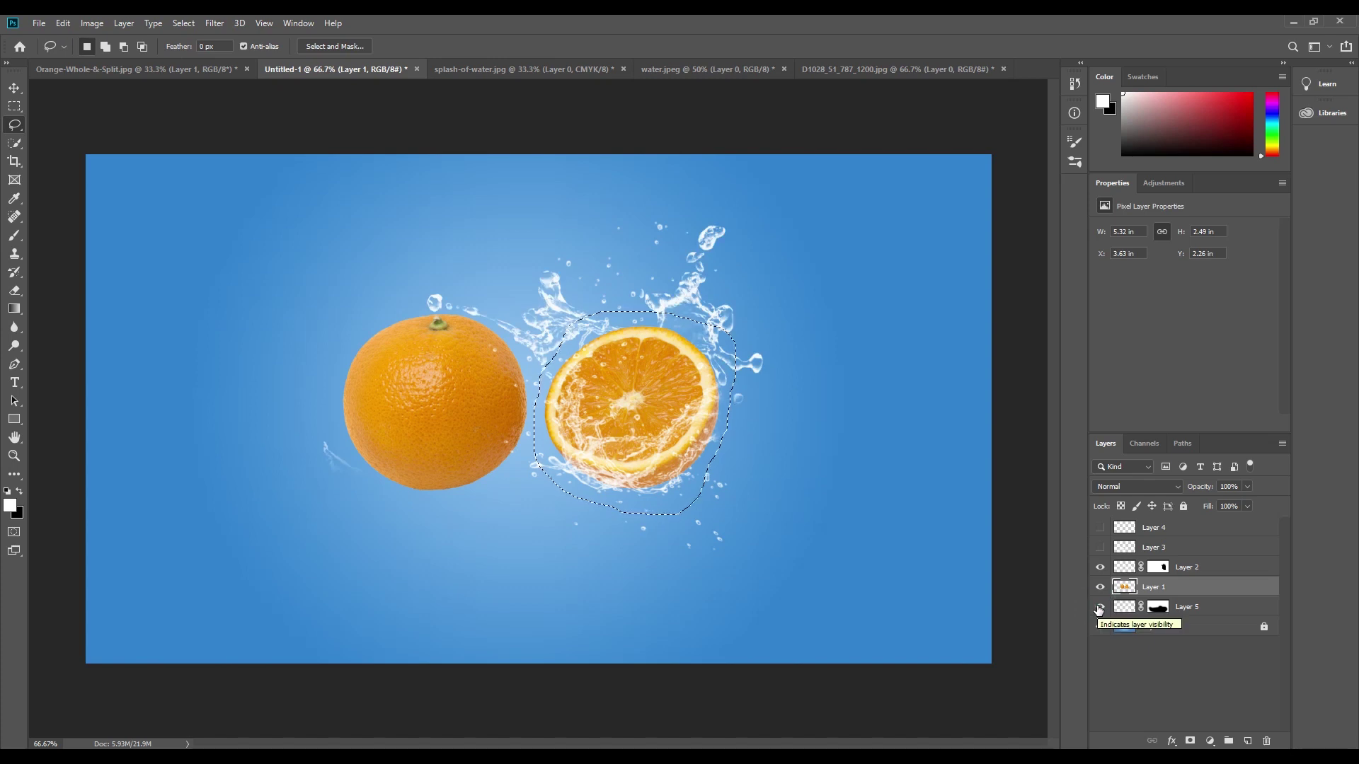
key(ctrl+t)
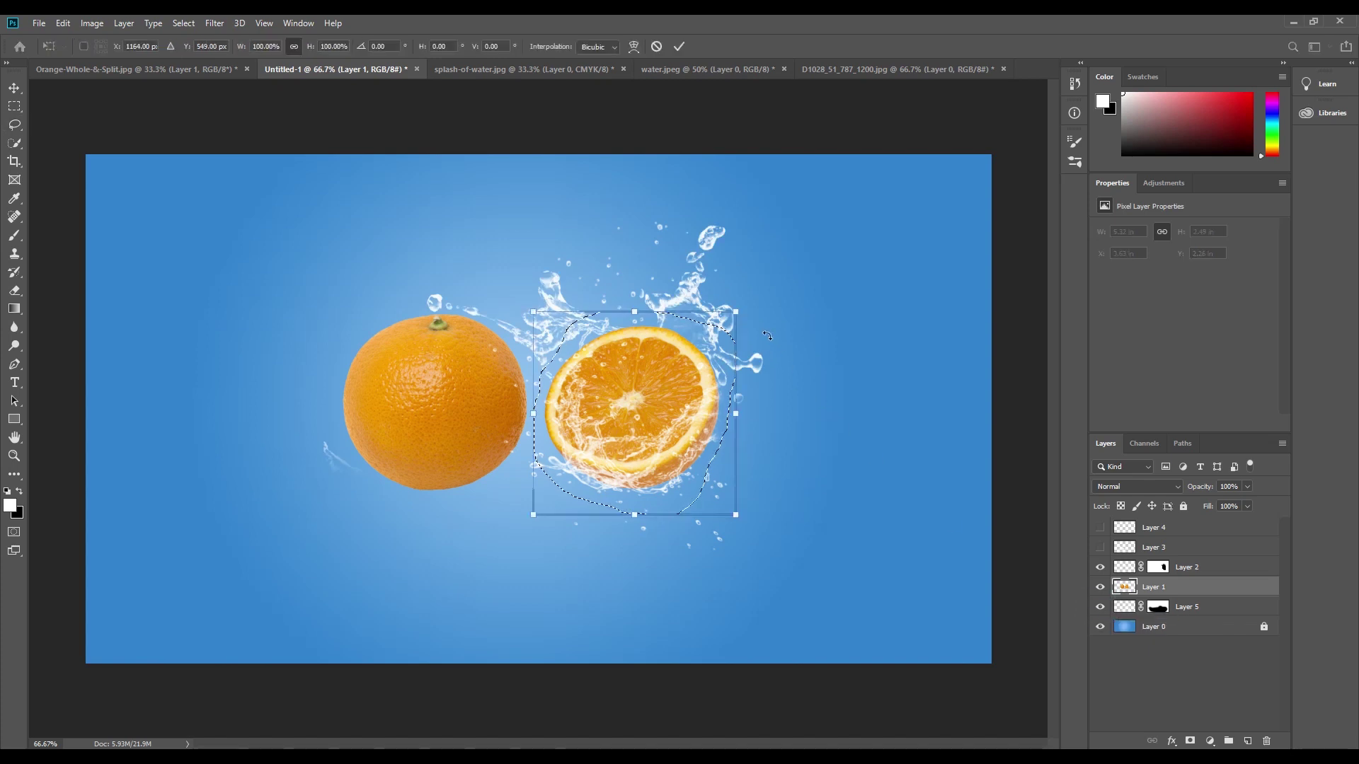
mouse_move(750, 296)
mouse_down()
mouse_move(721, 238)
mouse_move(780, 324)
mouse_move(702, 254)
mouse_up()
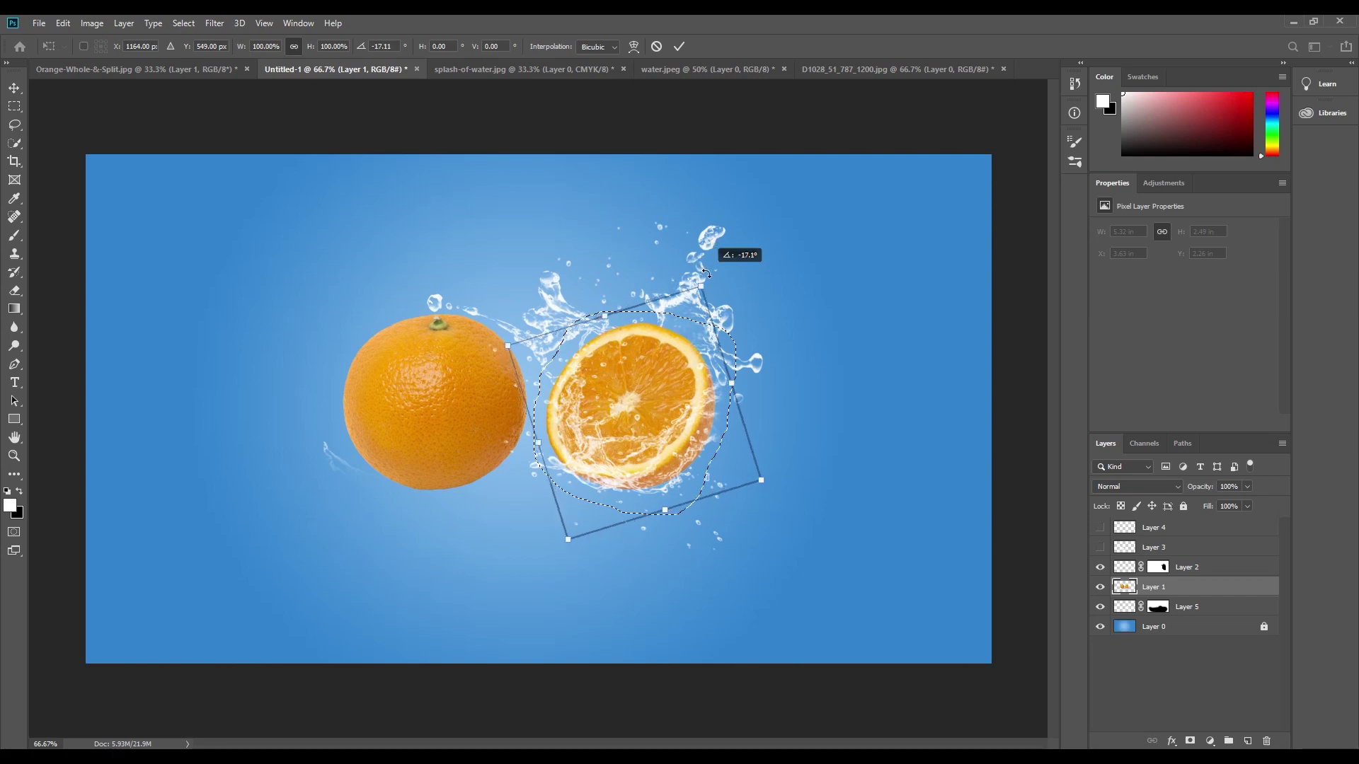
drag(705, 261, 749, 342)
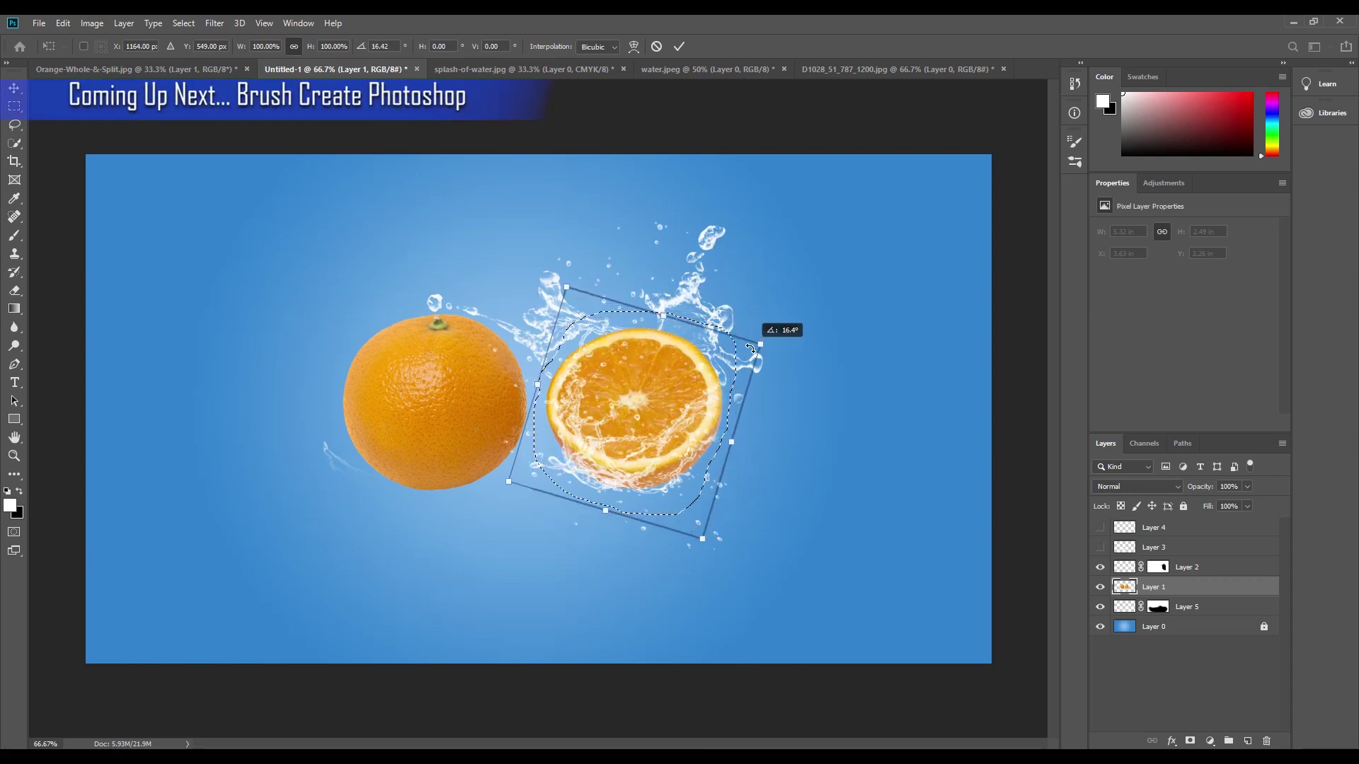
Warp the halved orange by dragging its grid corners, undoing the last adjustment
click(633, 46)
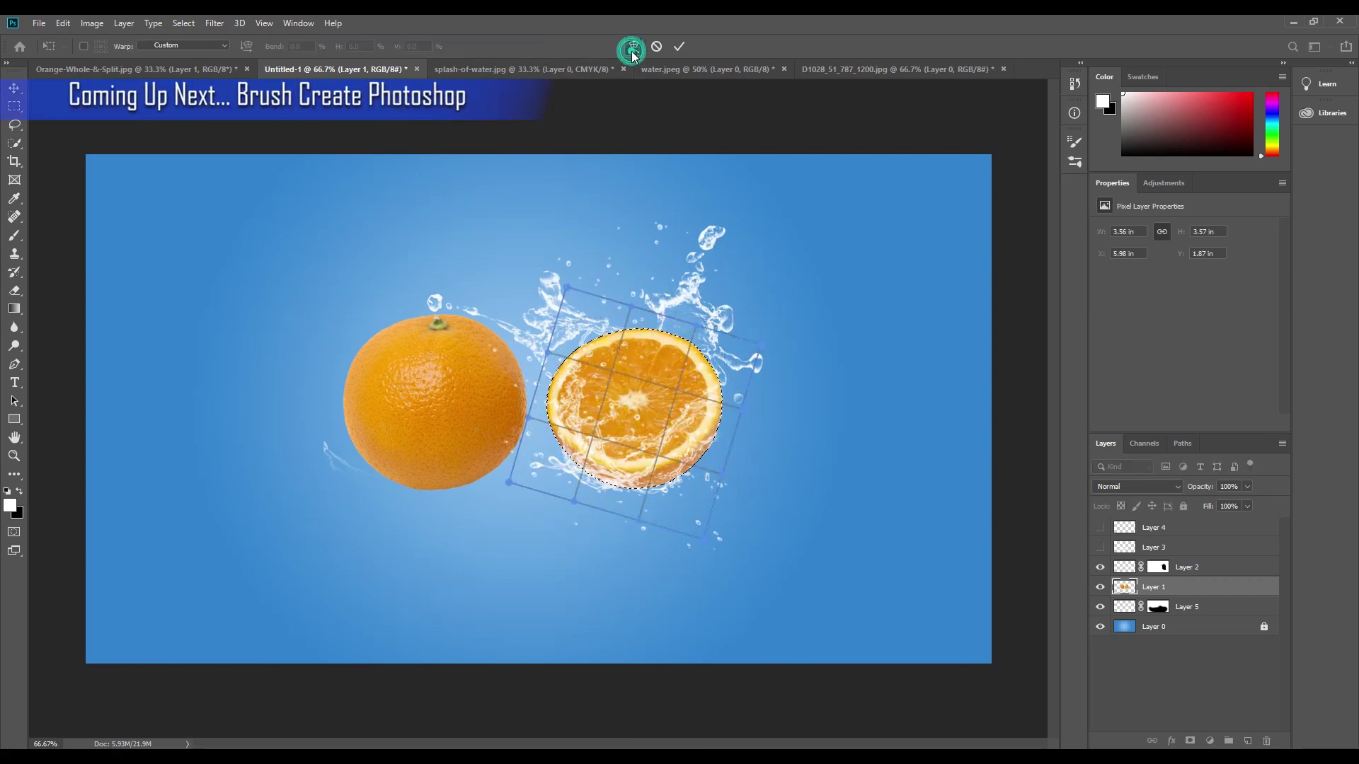
drag(568, 287, 564, 261)
drag(702, 539, 712, 555)
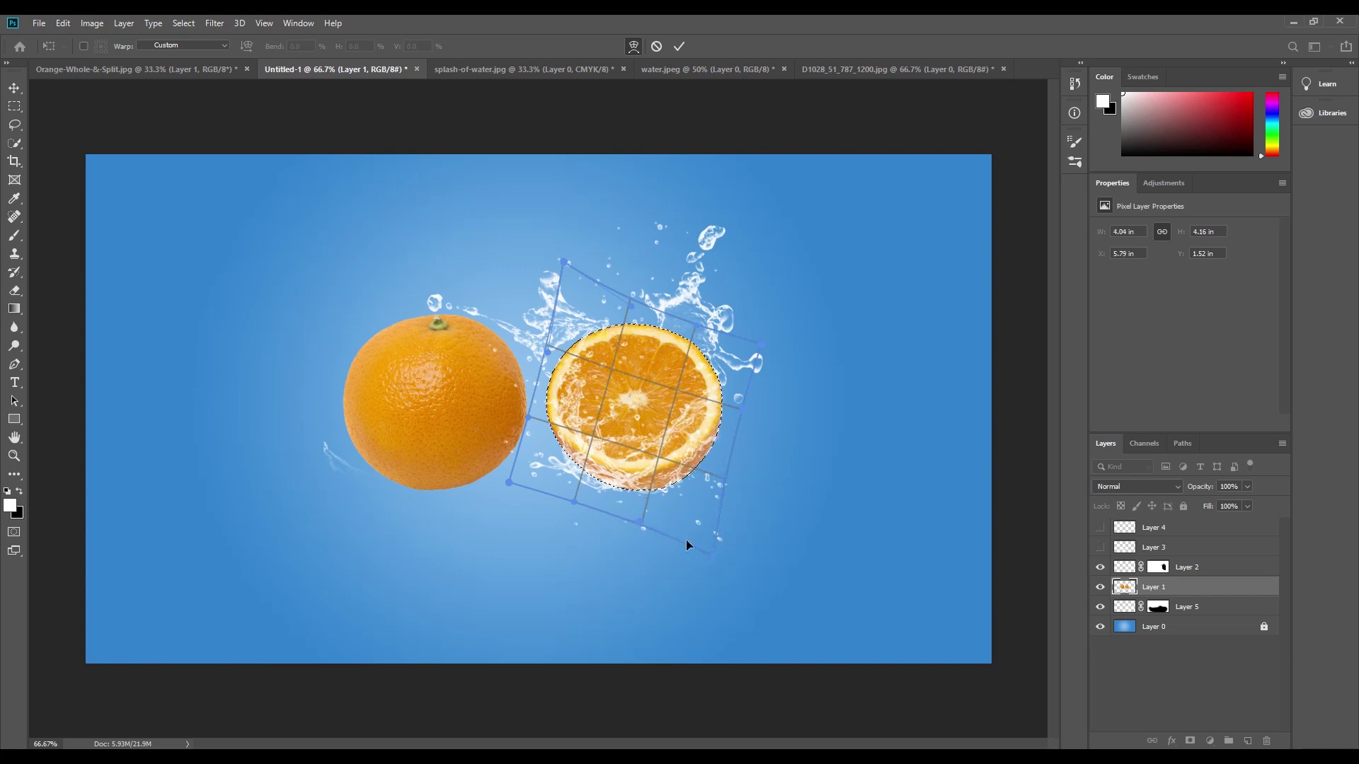
mouse_move(511, 483)
mouse_down()
mouse_move(521, 474)
mouse_move(509, 479)
mouse_up()
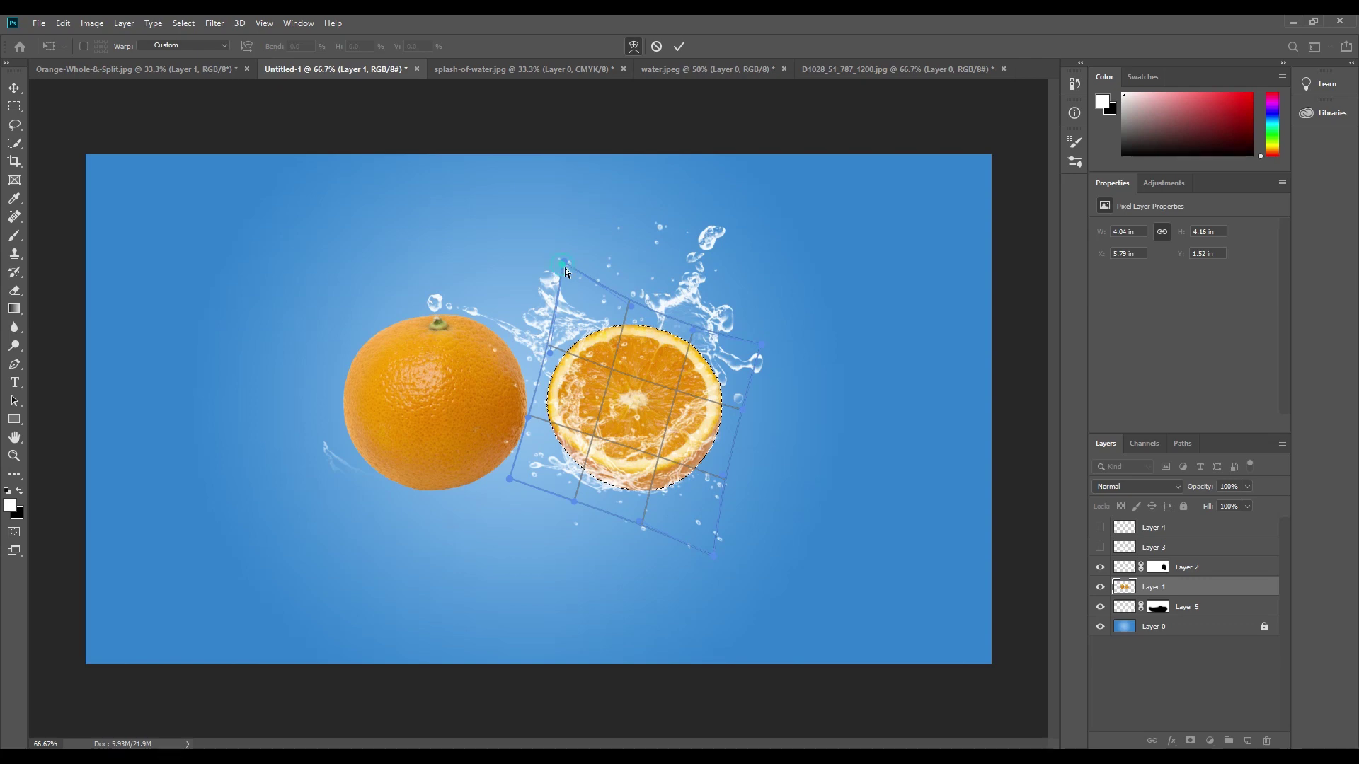
drag(565, 267, 570, 284)
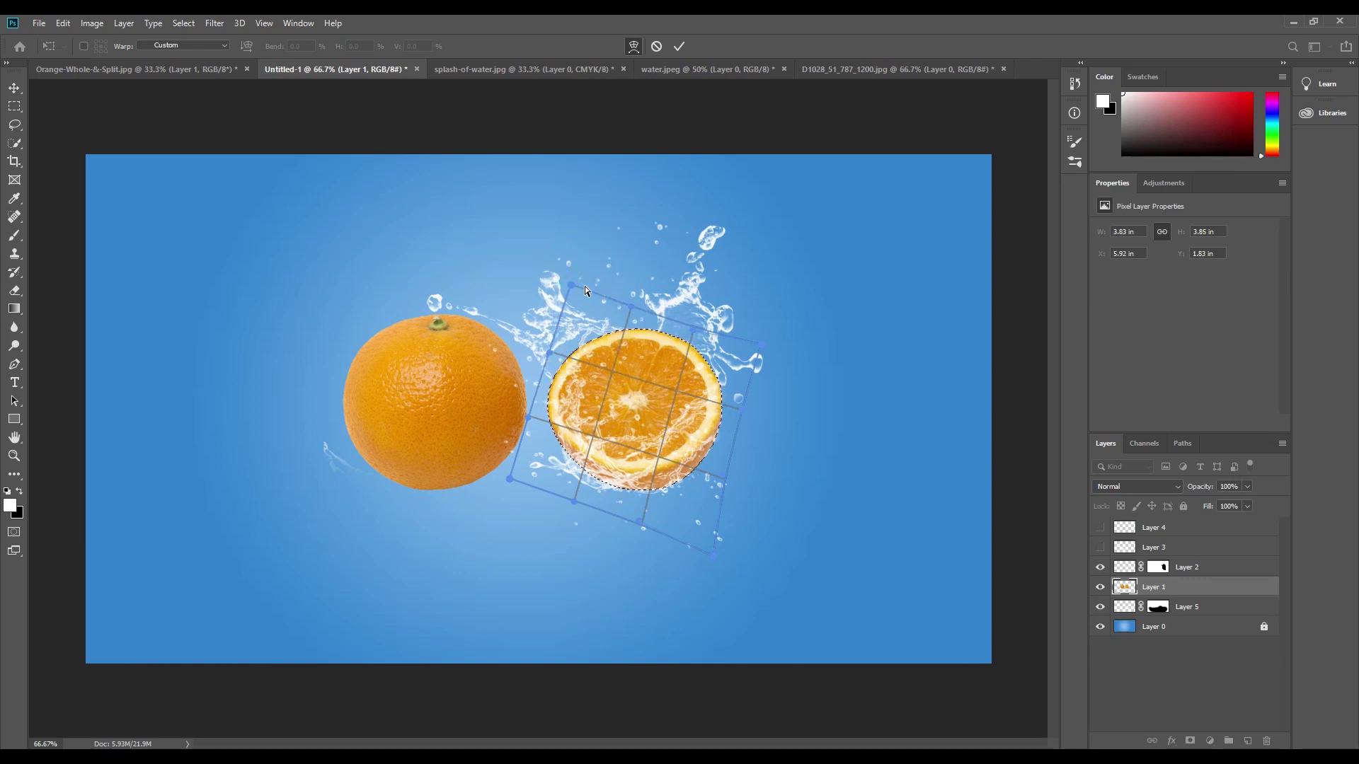
key(ctrl+z)
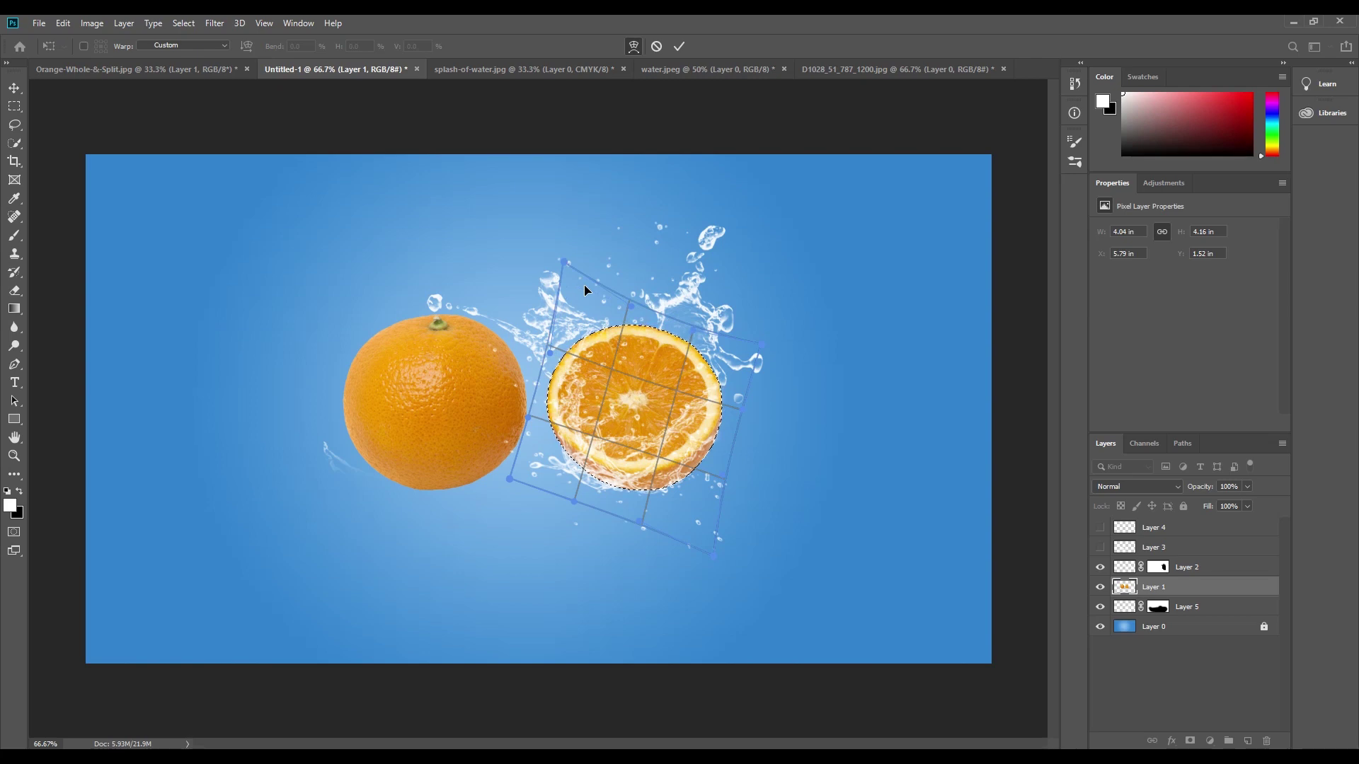
key(ctrl+shift+z)
key(ctrl+z)
Discard the warp and rotate the lassoed orange half slightly within its splash
click(677, 46)
key(l)
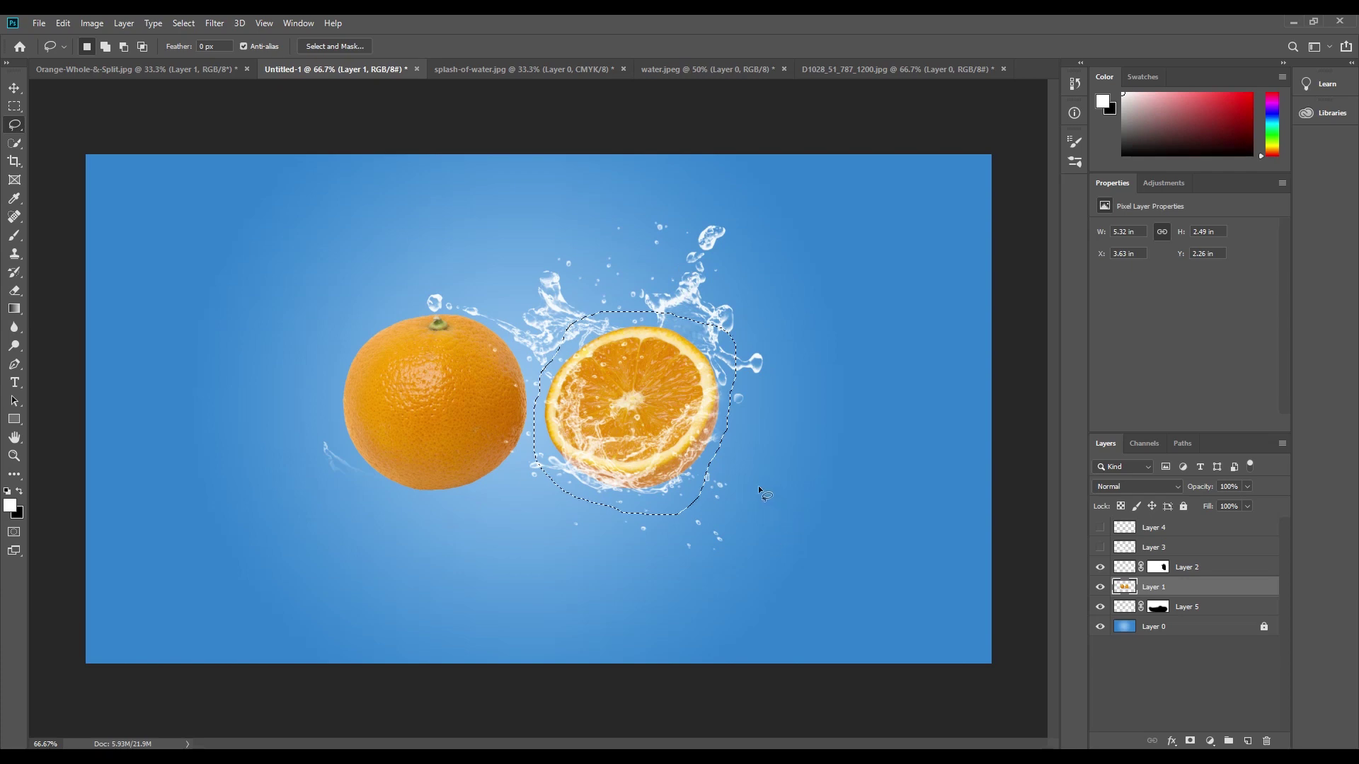
drag(726, 327, 723, 330)
key(ctrl+t)
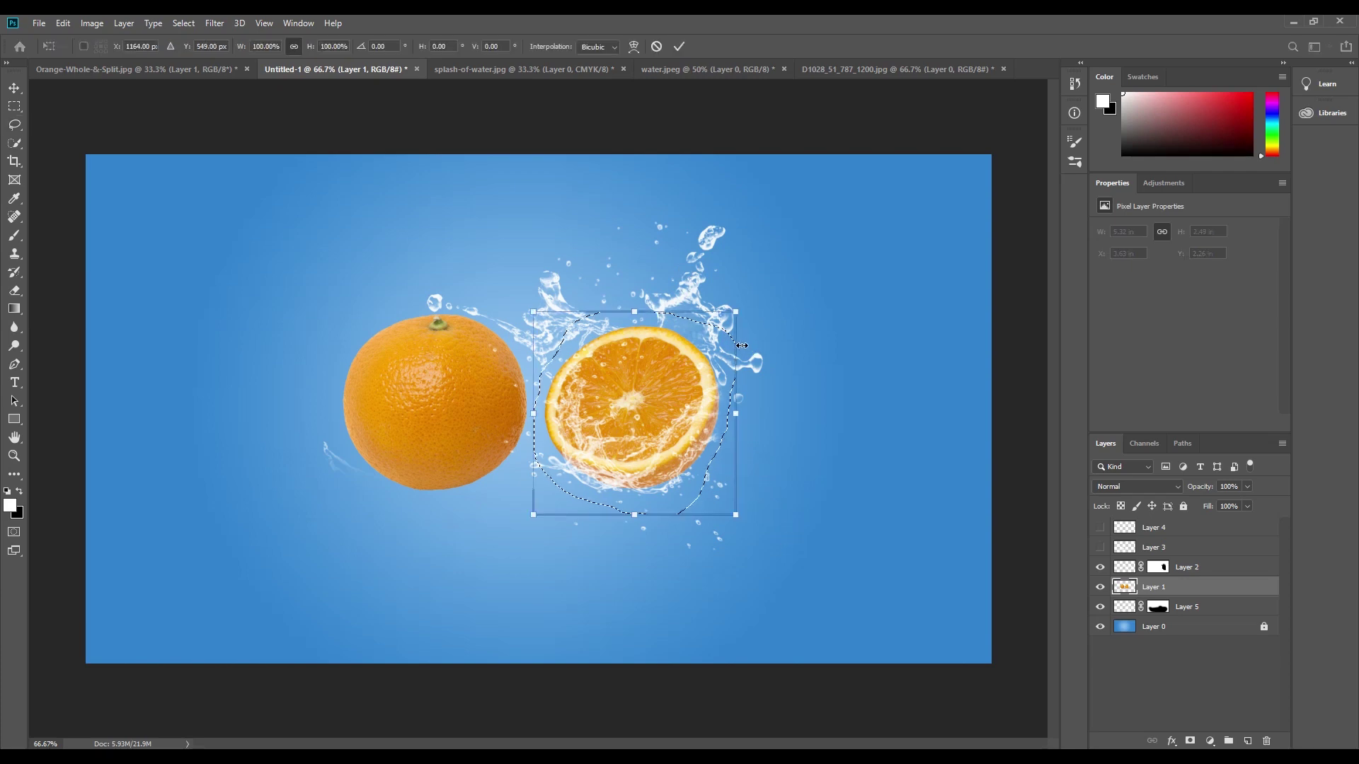
mouse_move(749, 308)
mouse_down()
mouse_move(734, 272)
mouse_move(742, 284)
mouse_up()
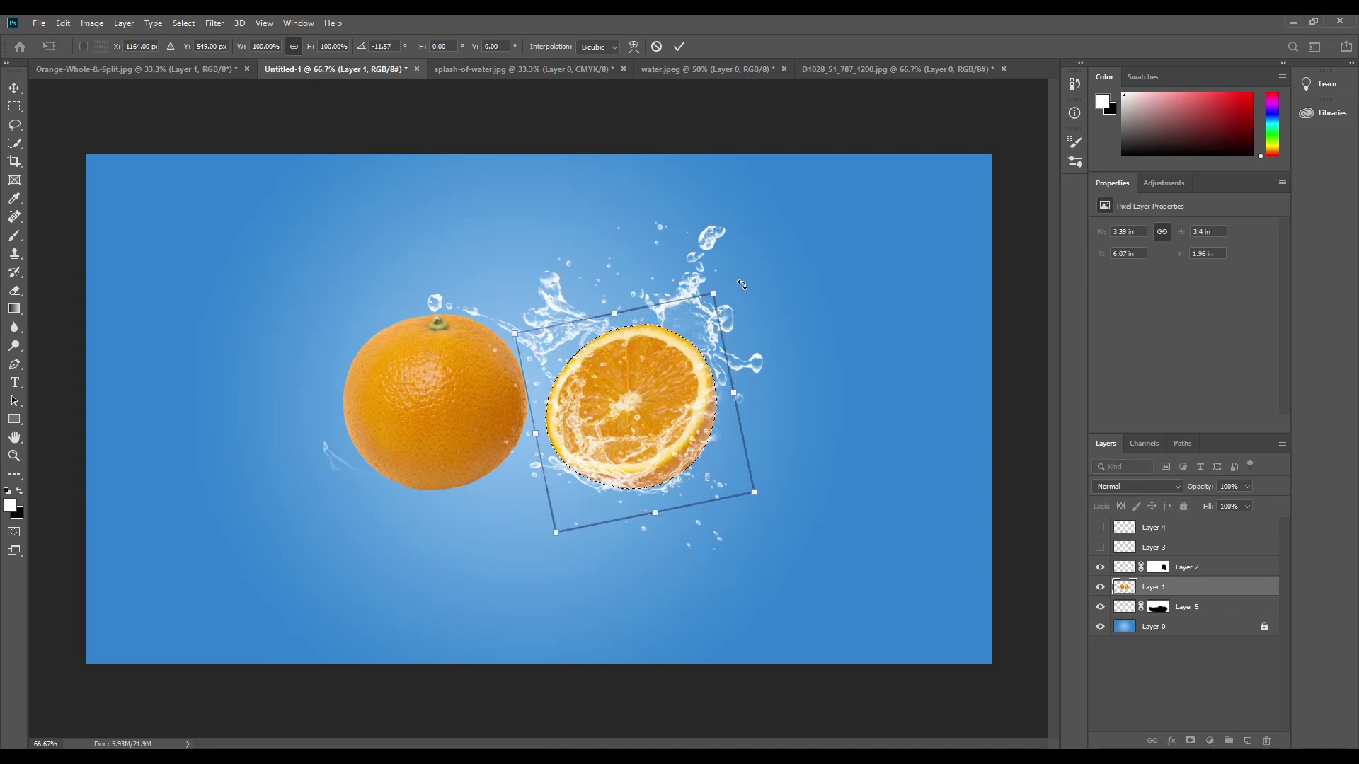
key(Return)
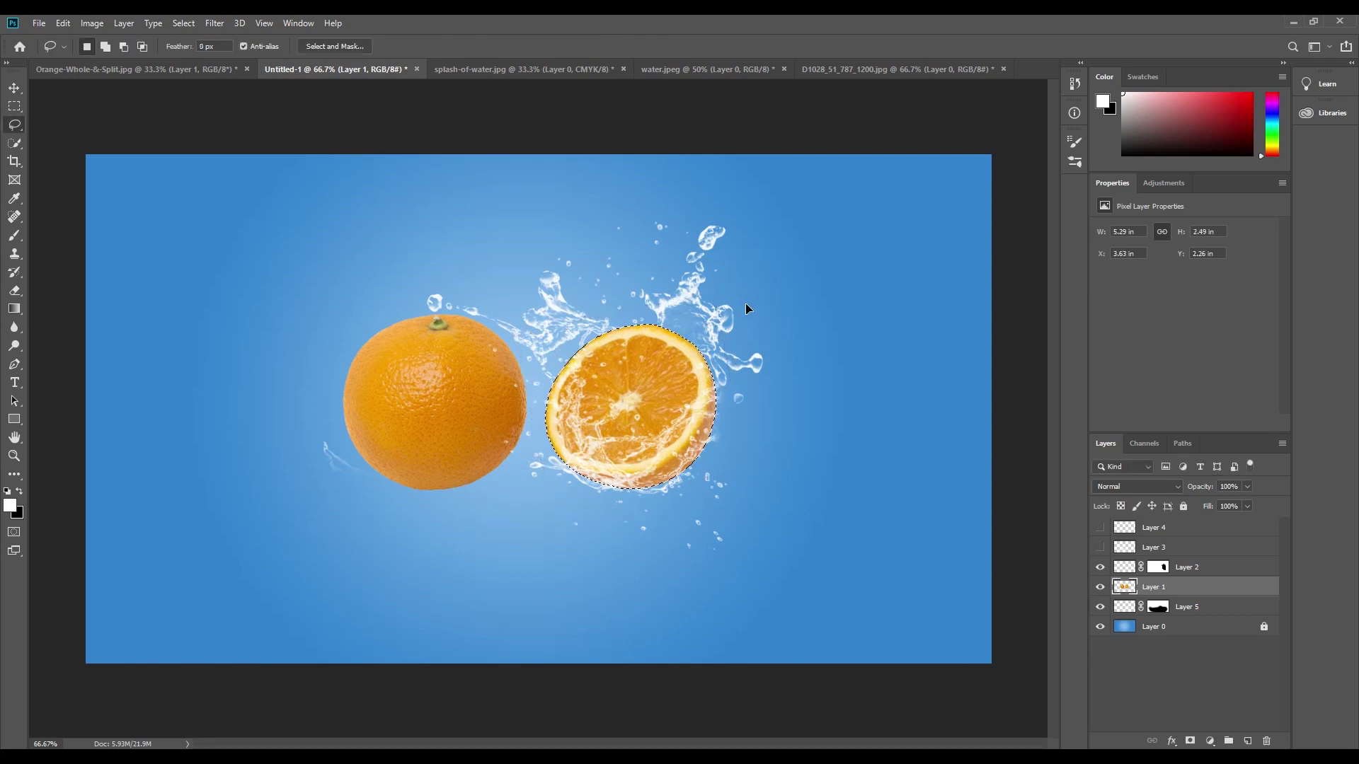
key(ctrl+d)
Show splash Layers 3 and 4 around the whole orange and select Layer 5
click(1100, 547)
click(1122, 527)
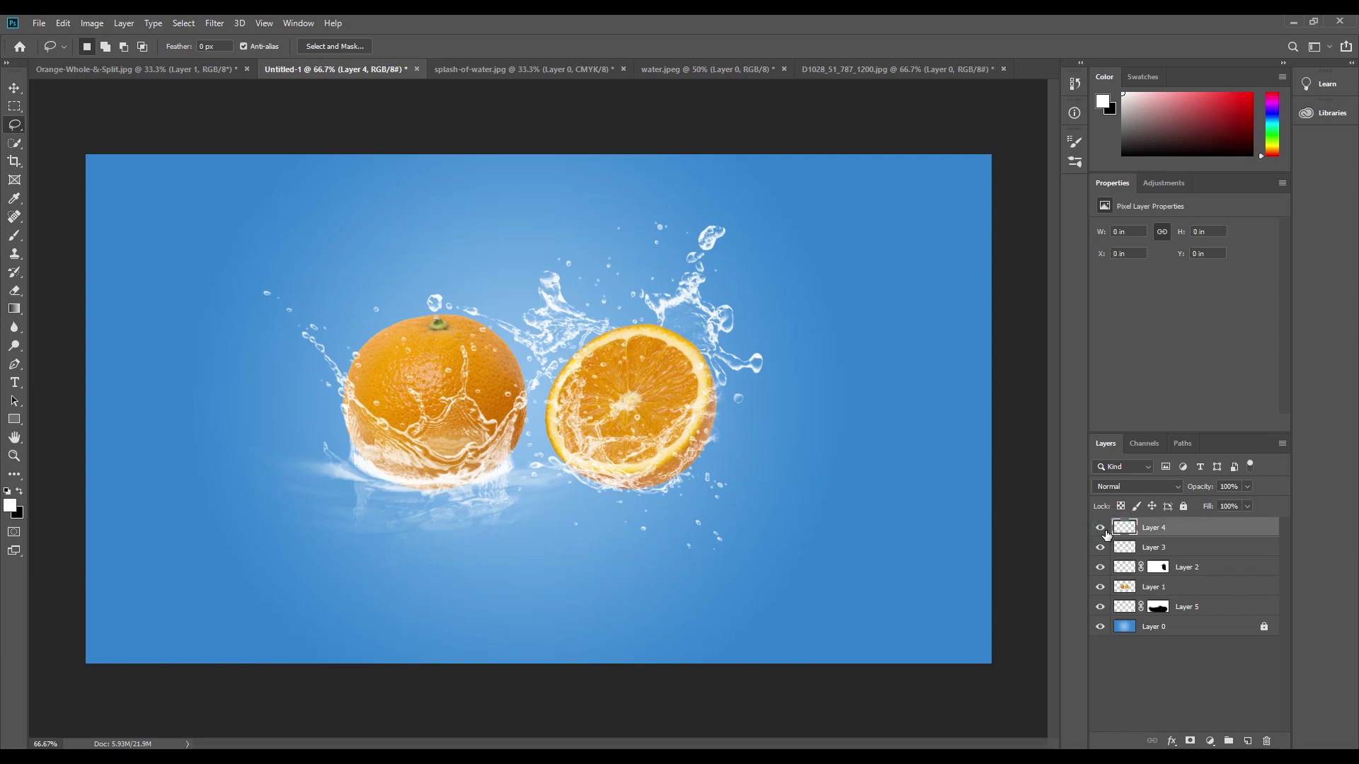
click(1181, 608)
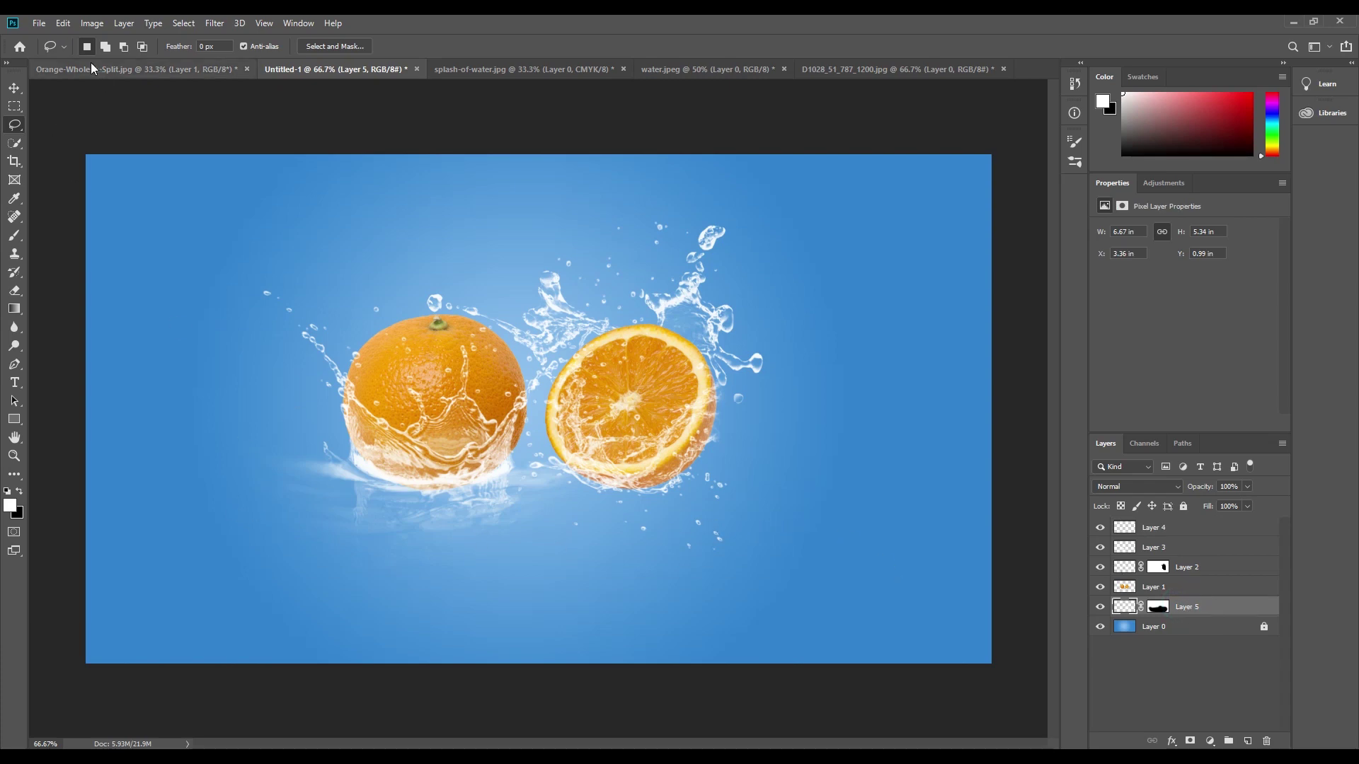
Load the 800 px splash brush preset and unlock the background Layer 0
click(14, 235)
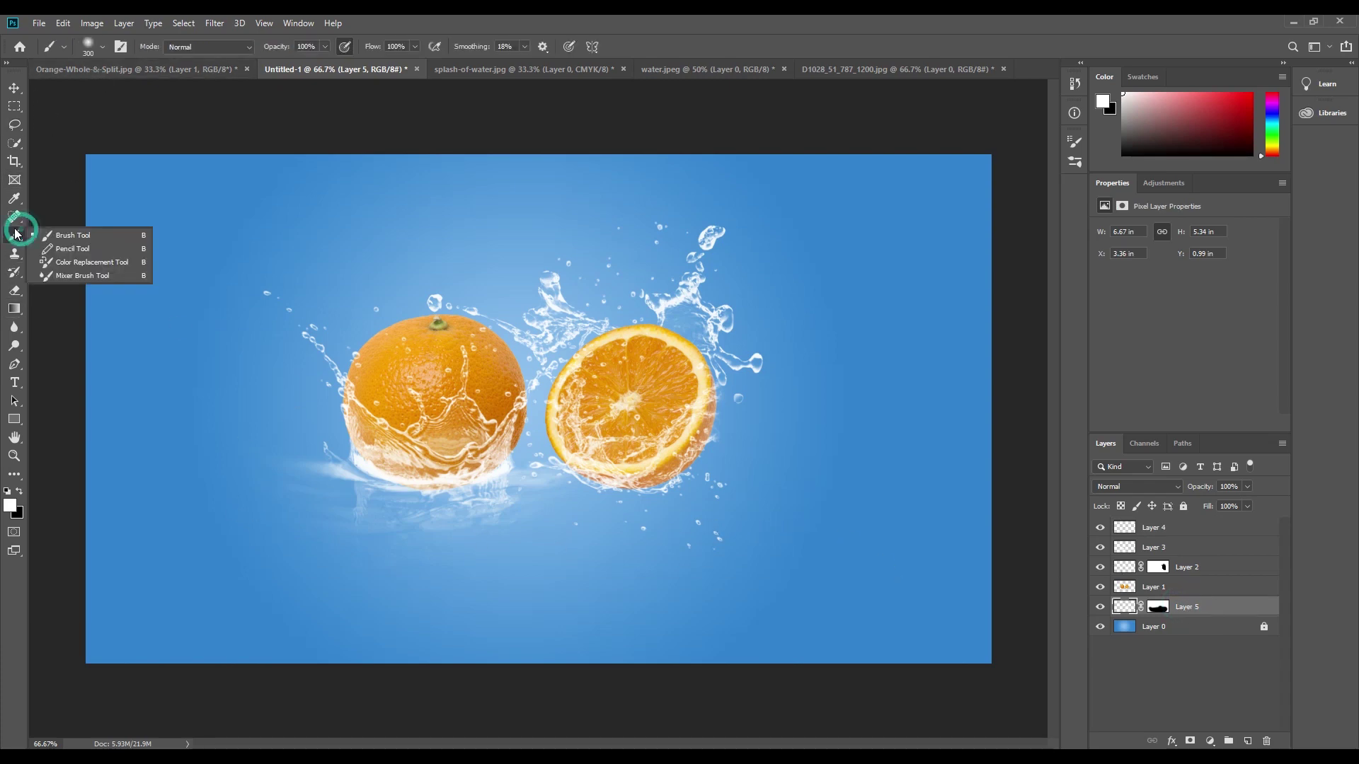
click(103, 46)
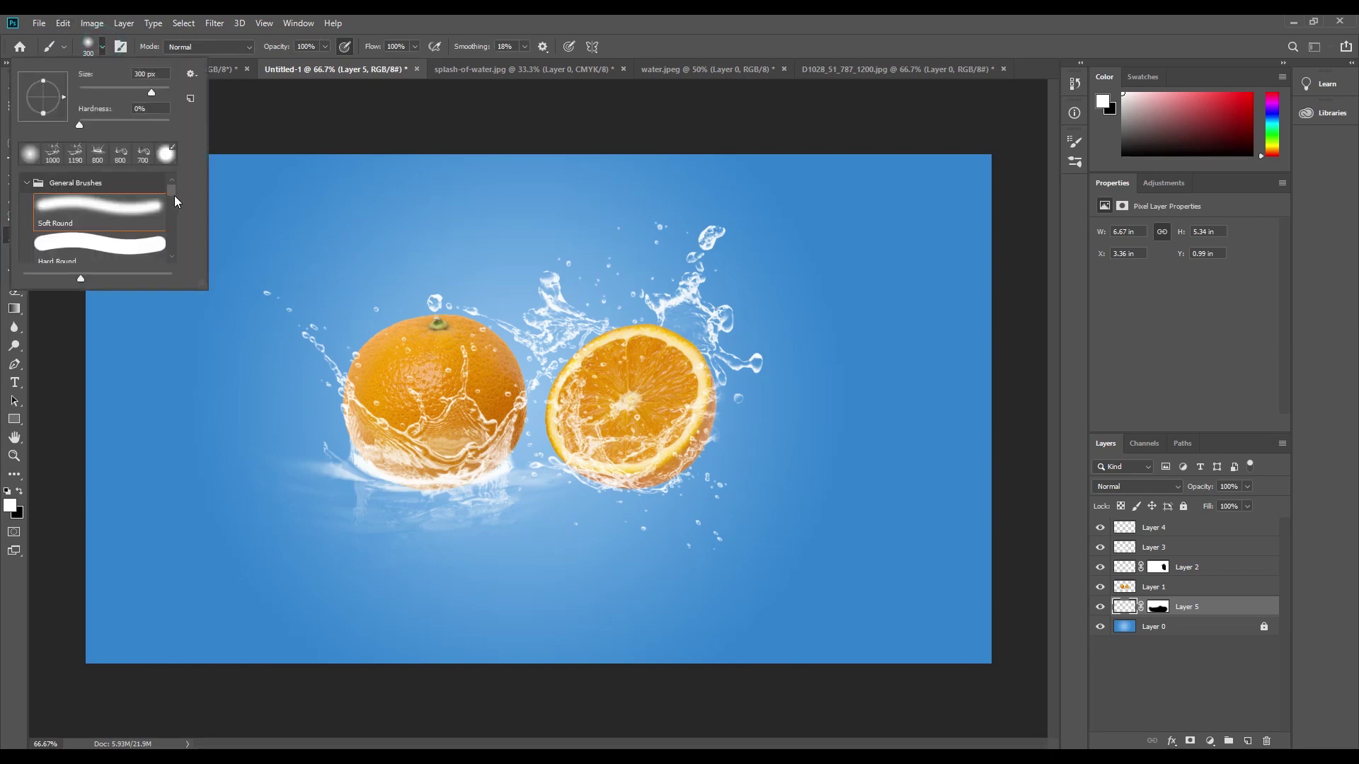
scroll(172, 200, down, 2)
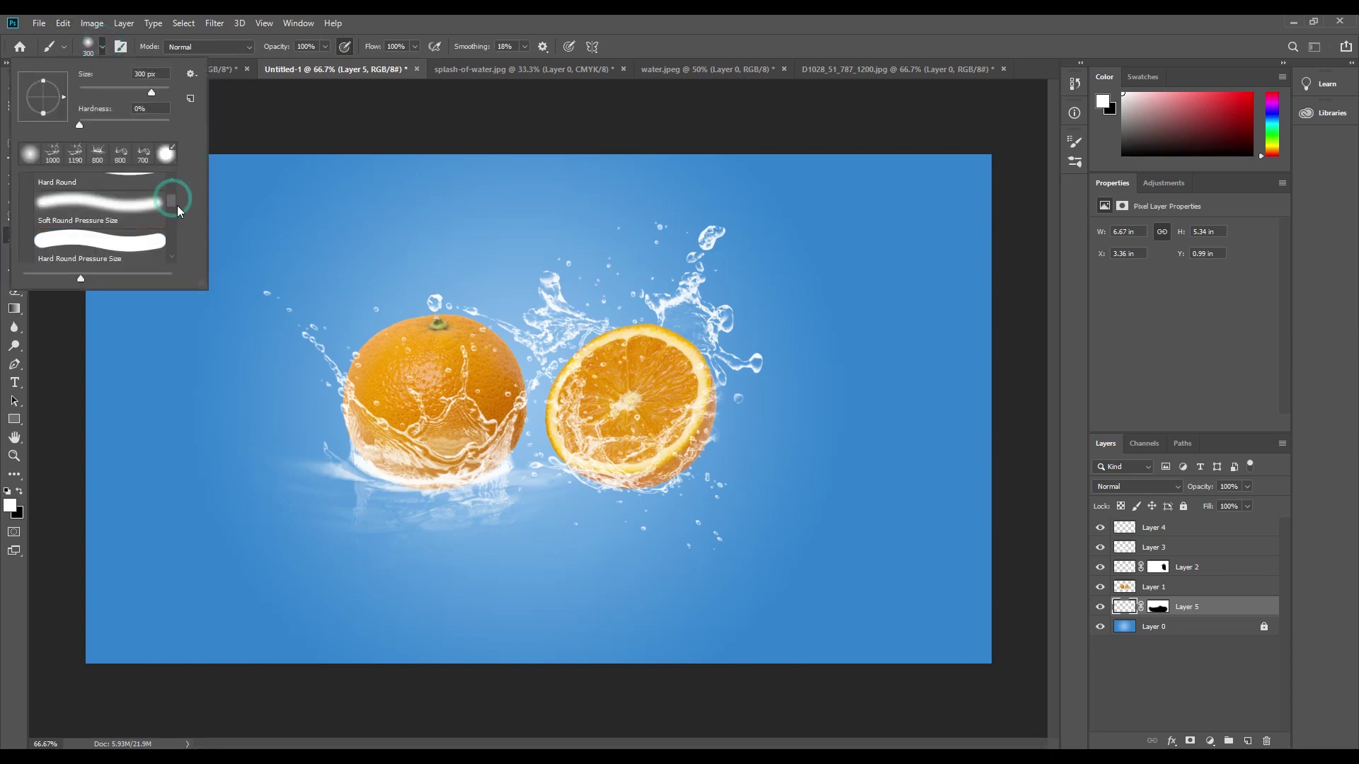
scroll(177, 205, down, 1)
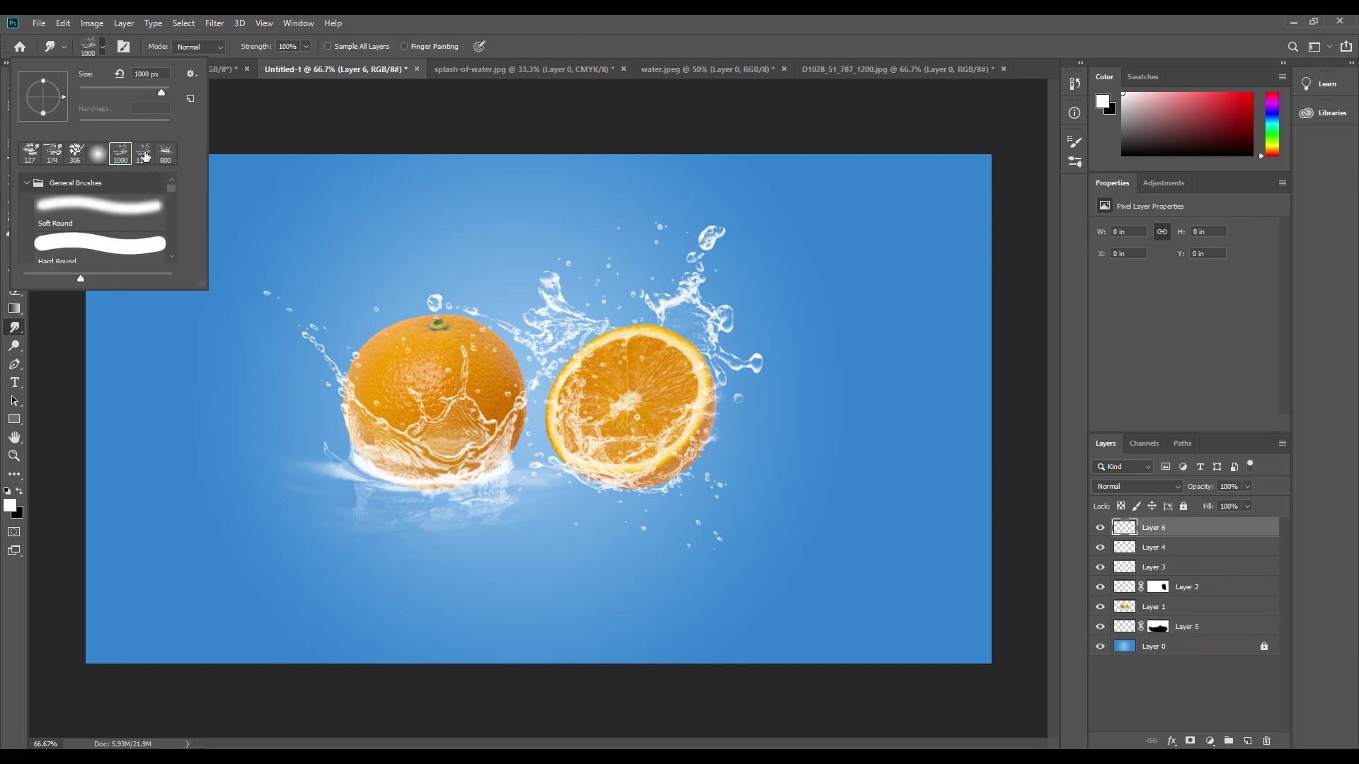
click(166, 151)
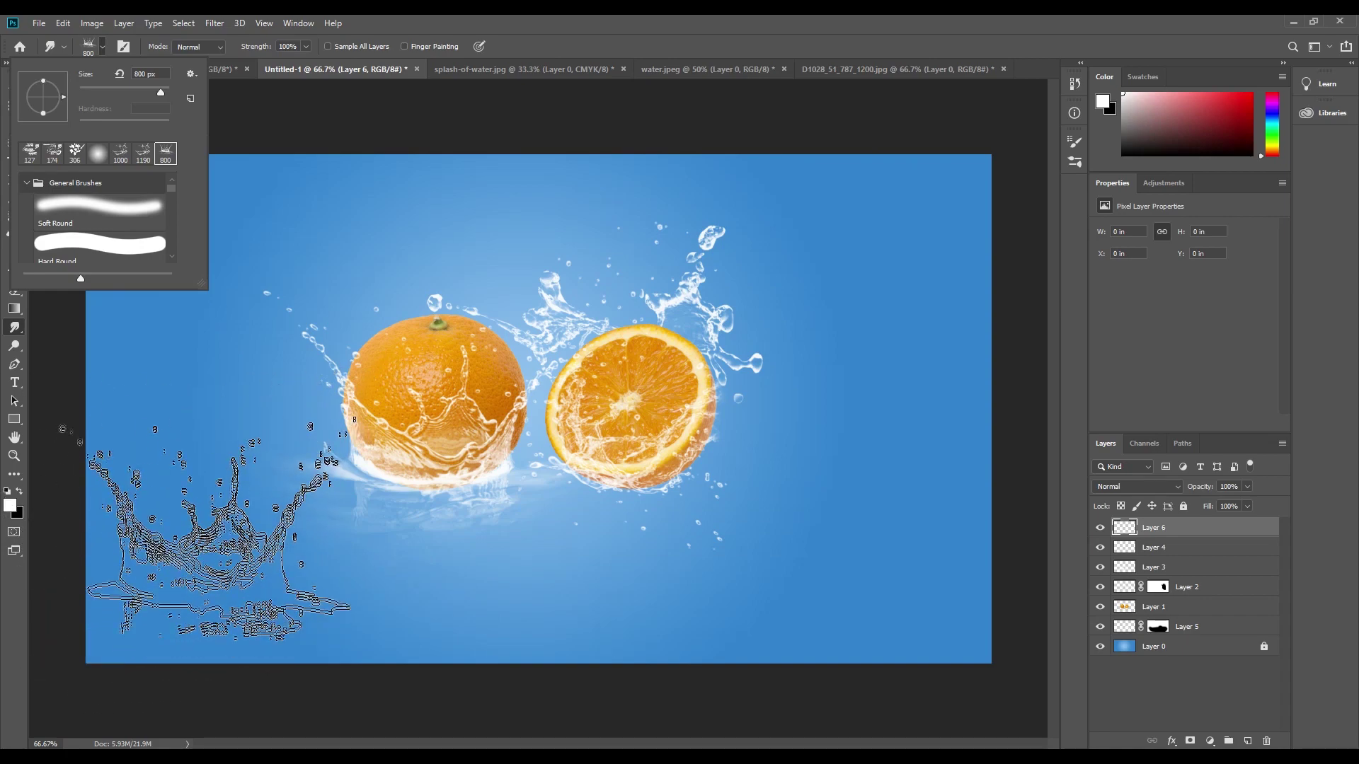
key(Return)
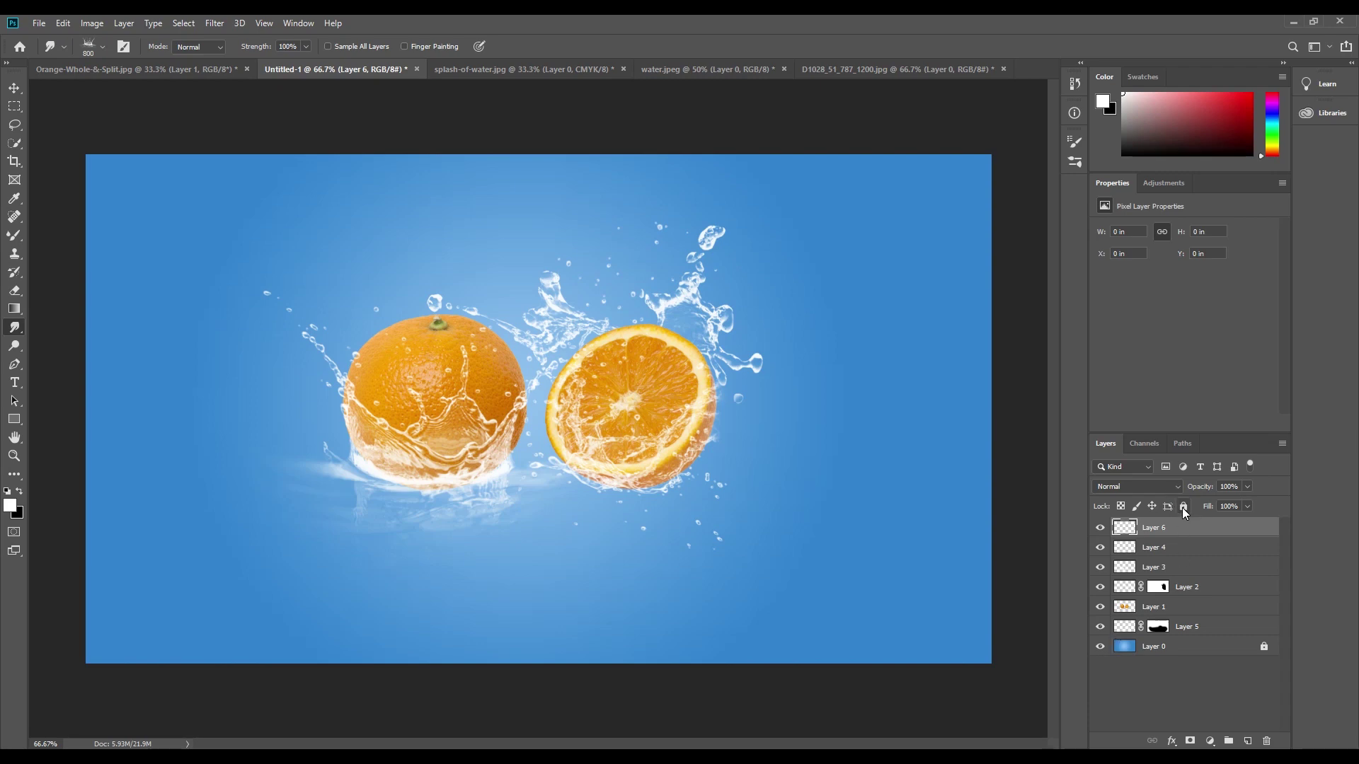
click(1229, 646)
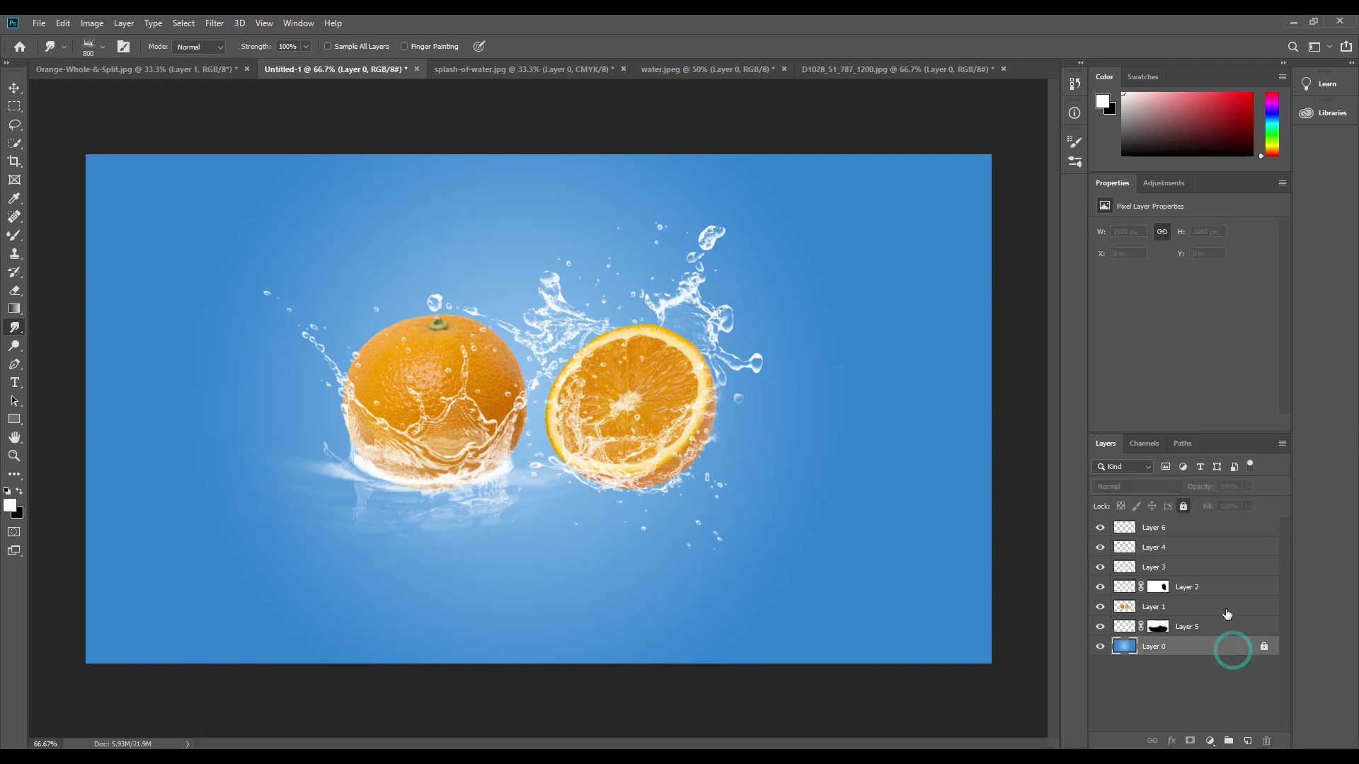
click(1183, 506)
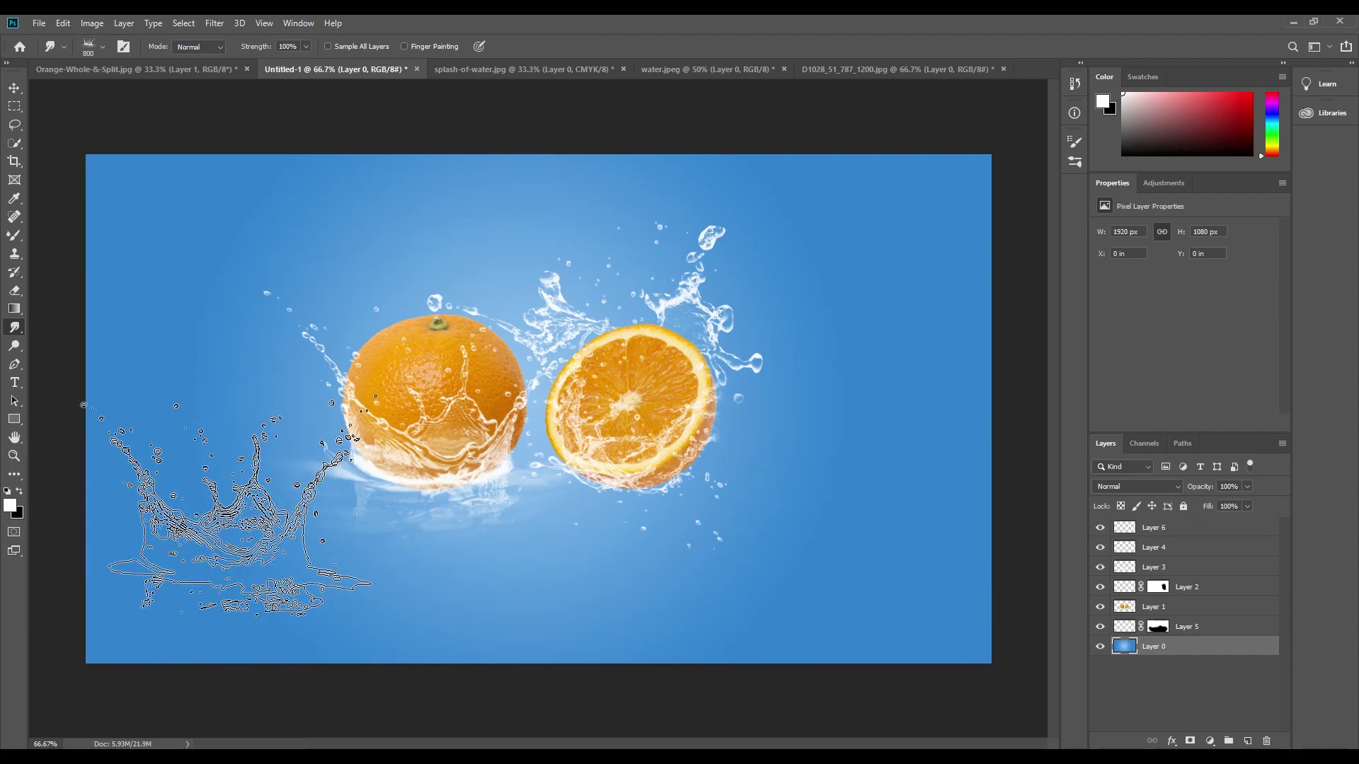
In Brush Settings, try several splash tip angles, ending at -95°
click(1330, 685)
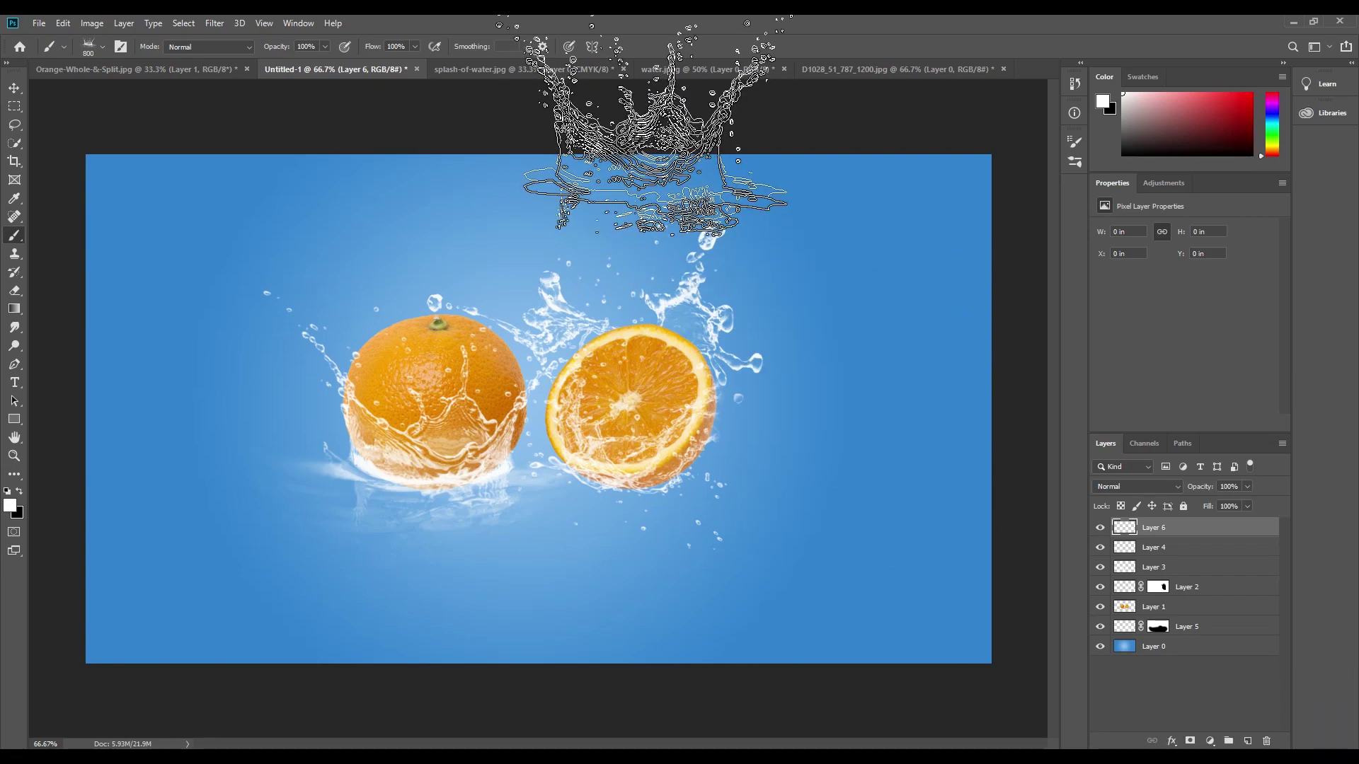
key(F5)
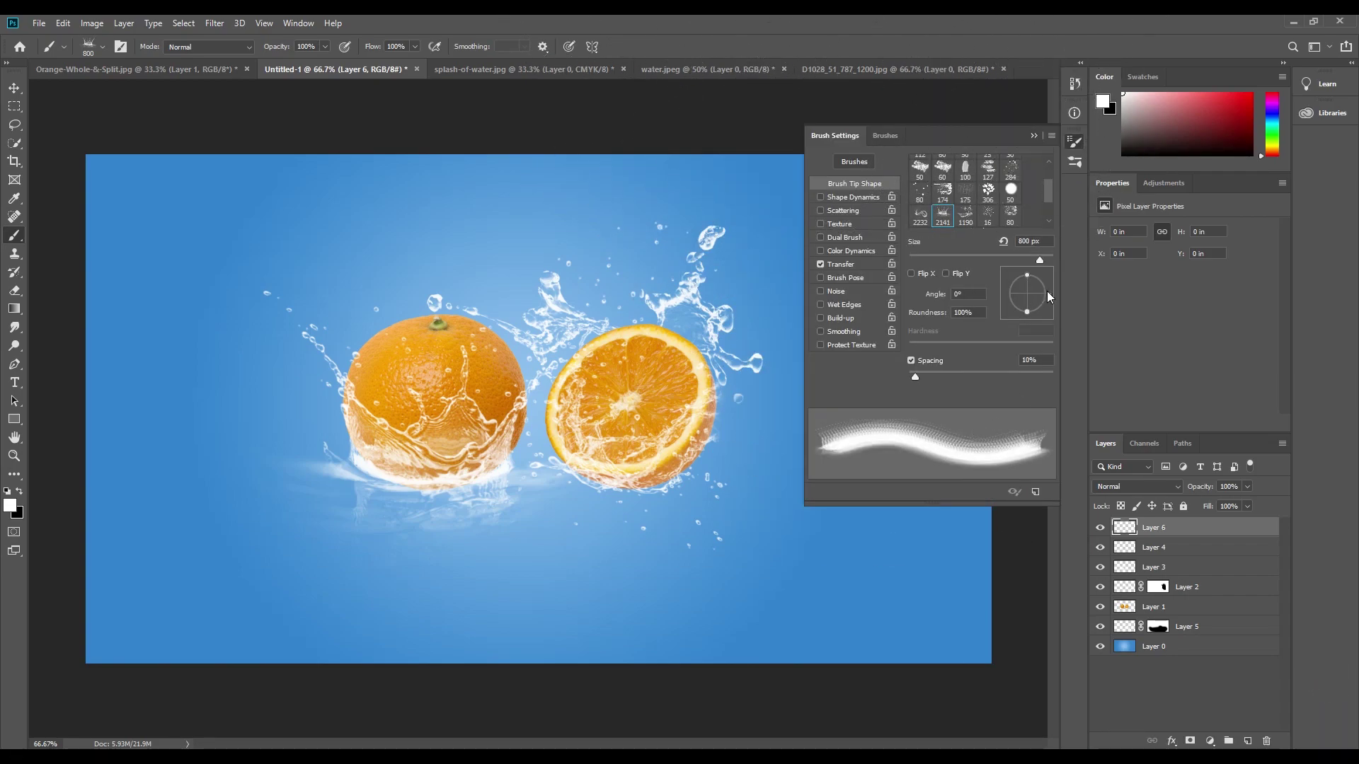
drag(1047, 296, 1029, 271)
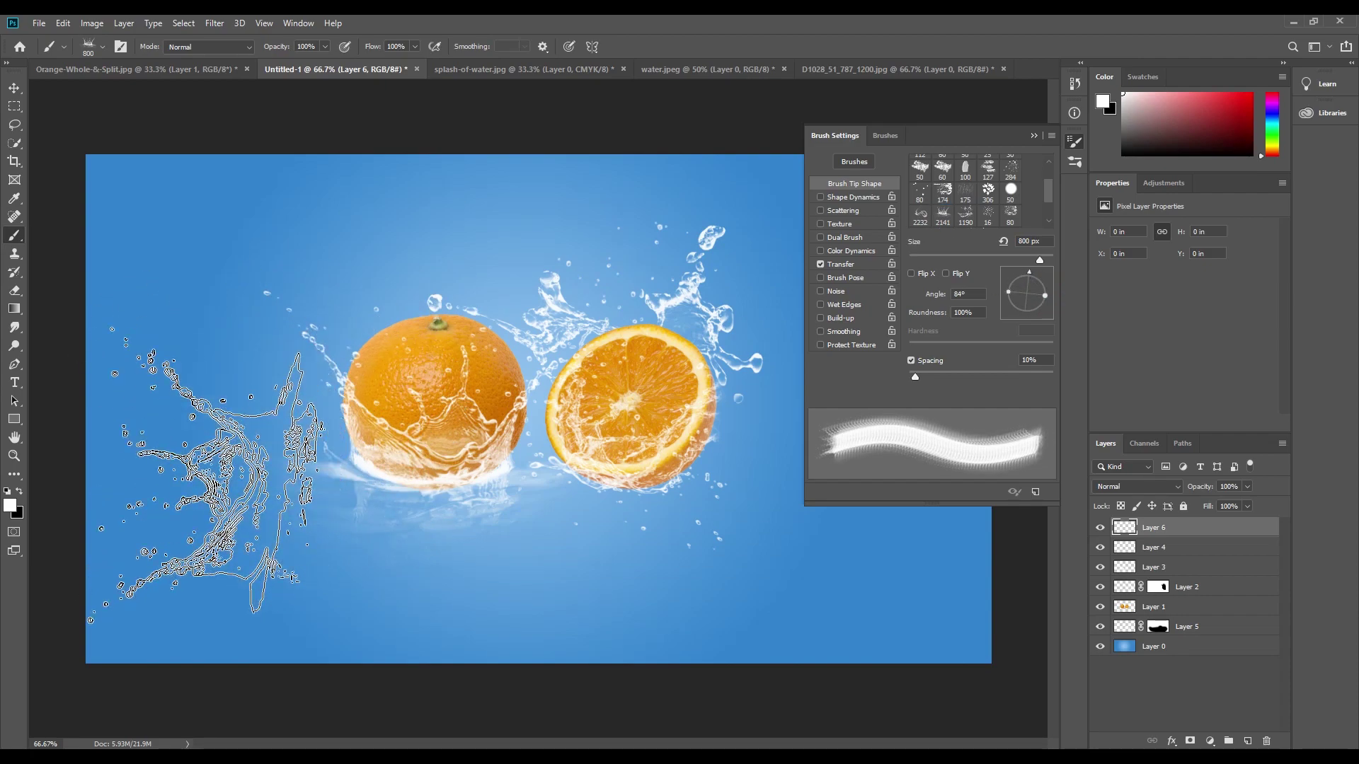
drag(1032, 282, 1004, 294)
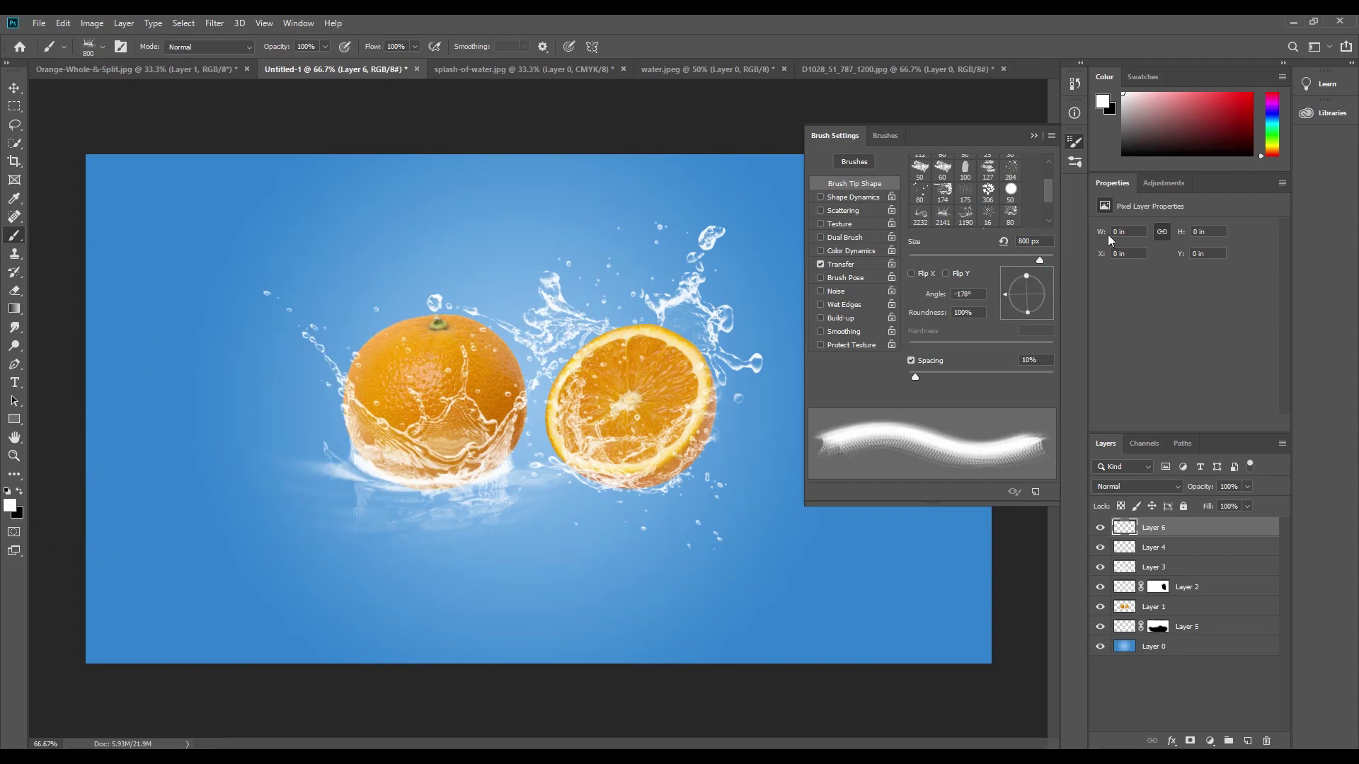
drag(1009, 299, 1019, 280)
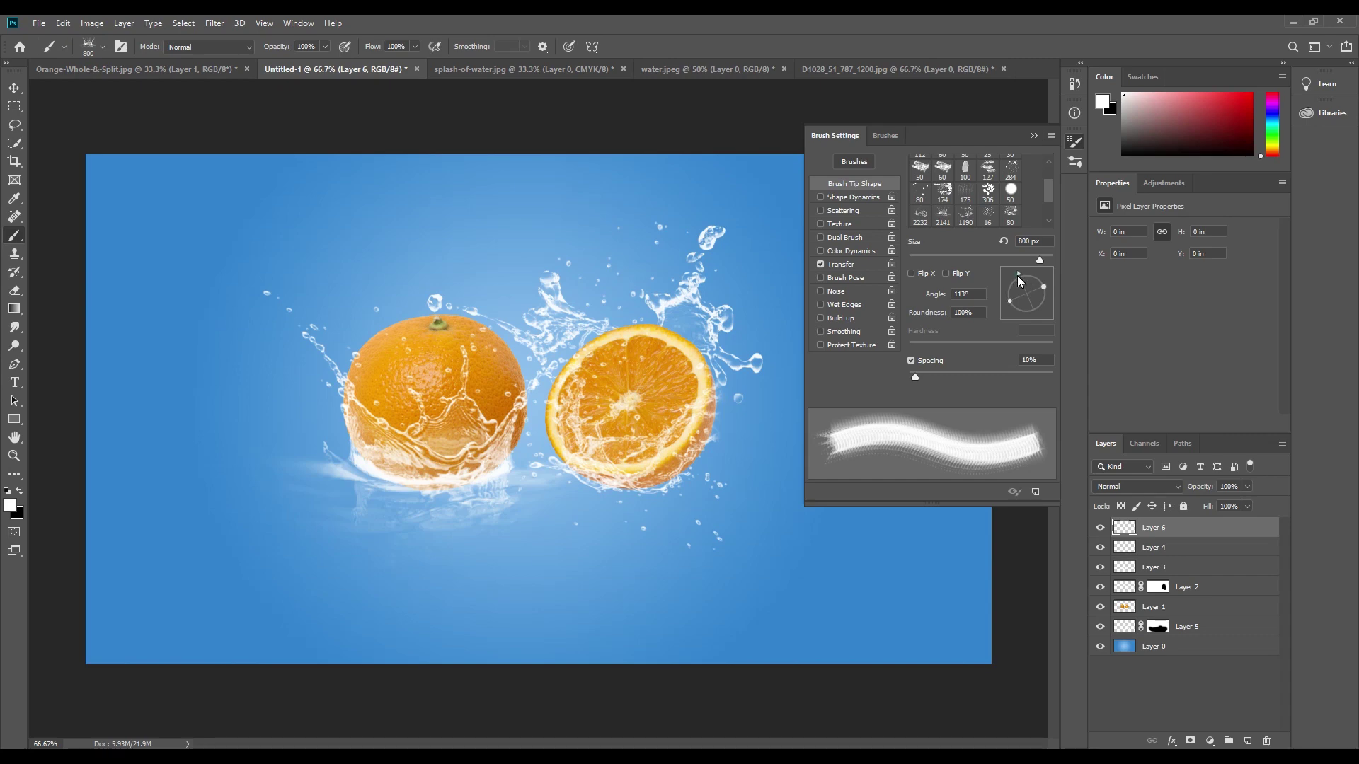
drag(1017, 274, 1002, 296)
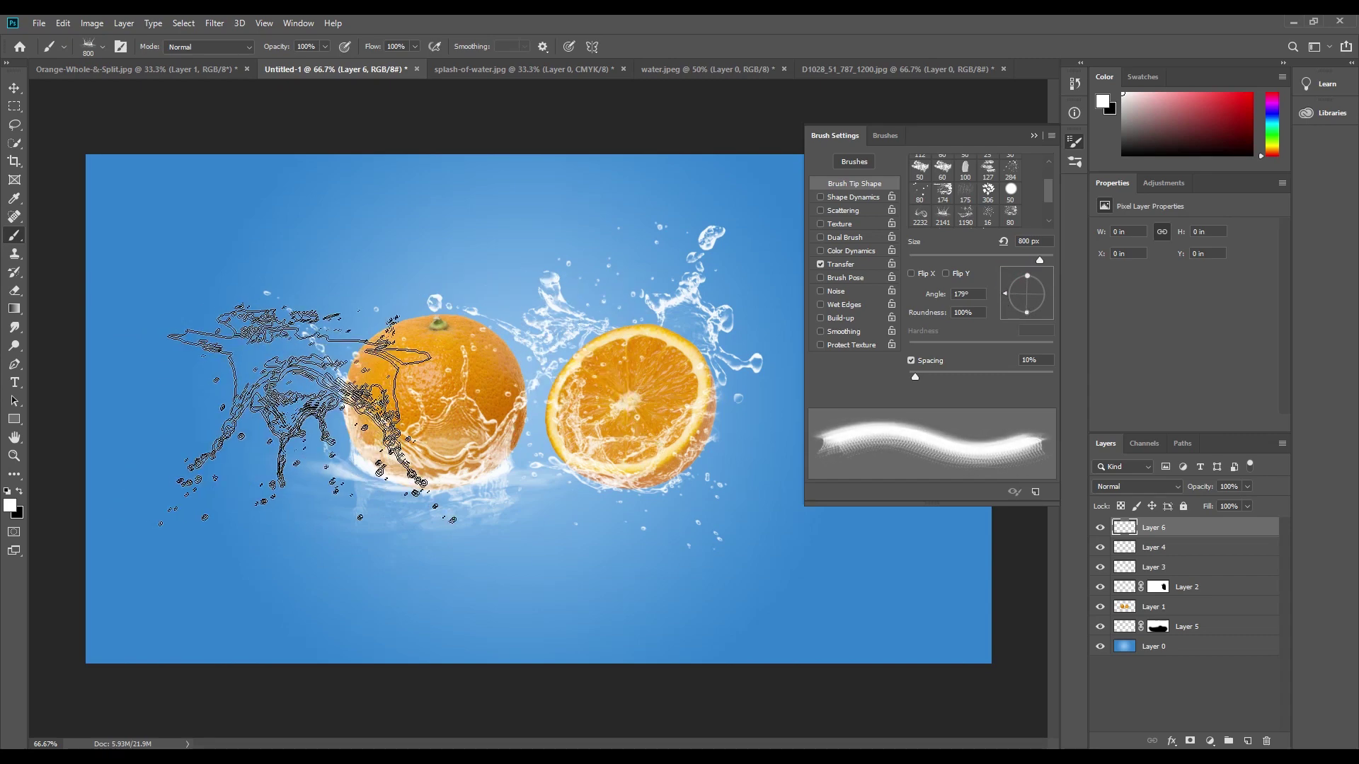
drag(1004, 295, 1012, 309)
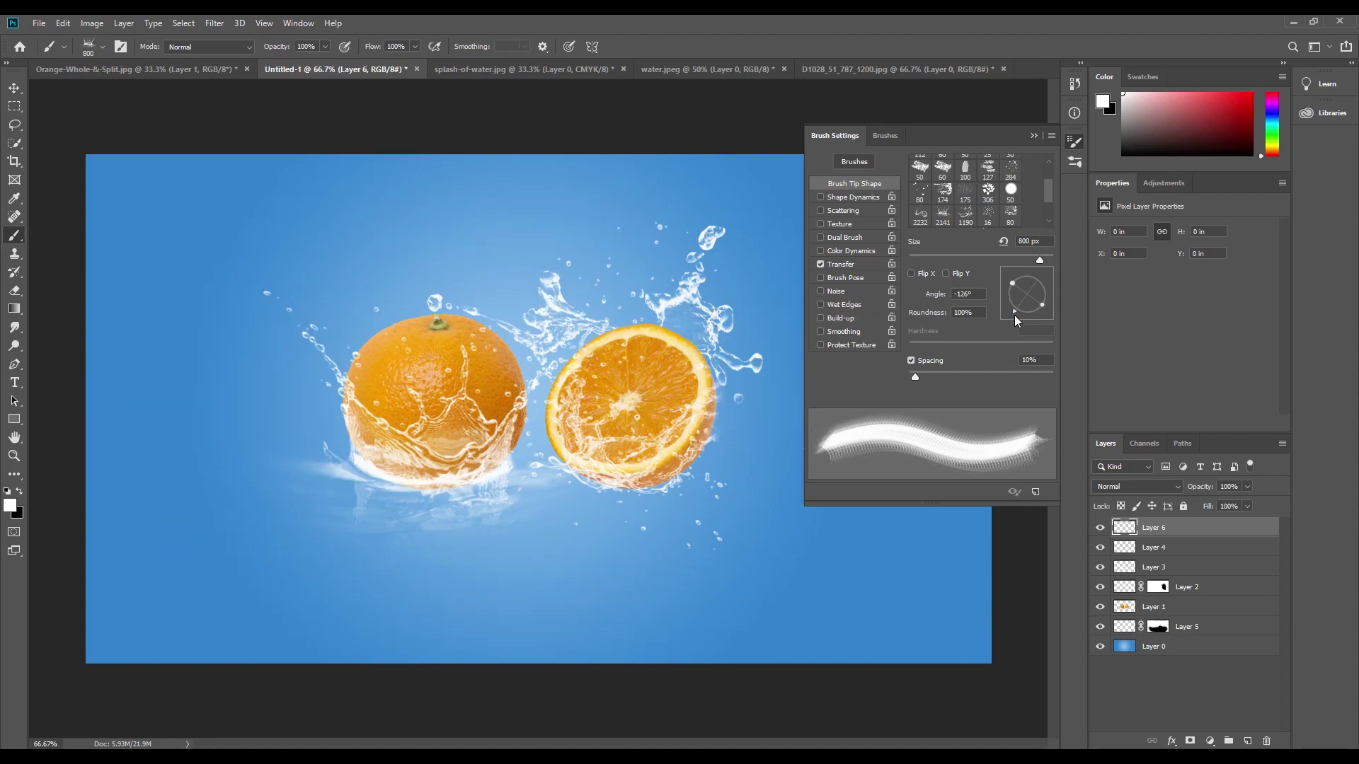
drag(1014, 315, 1026, 316)
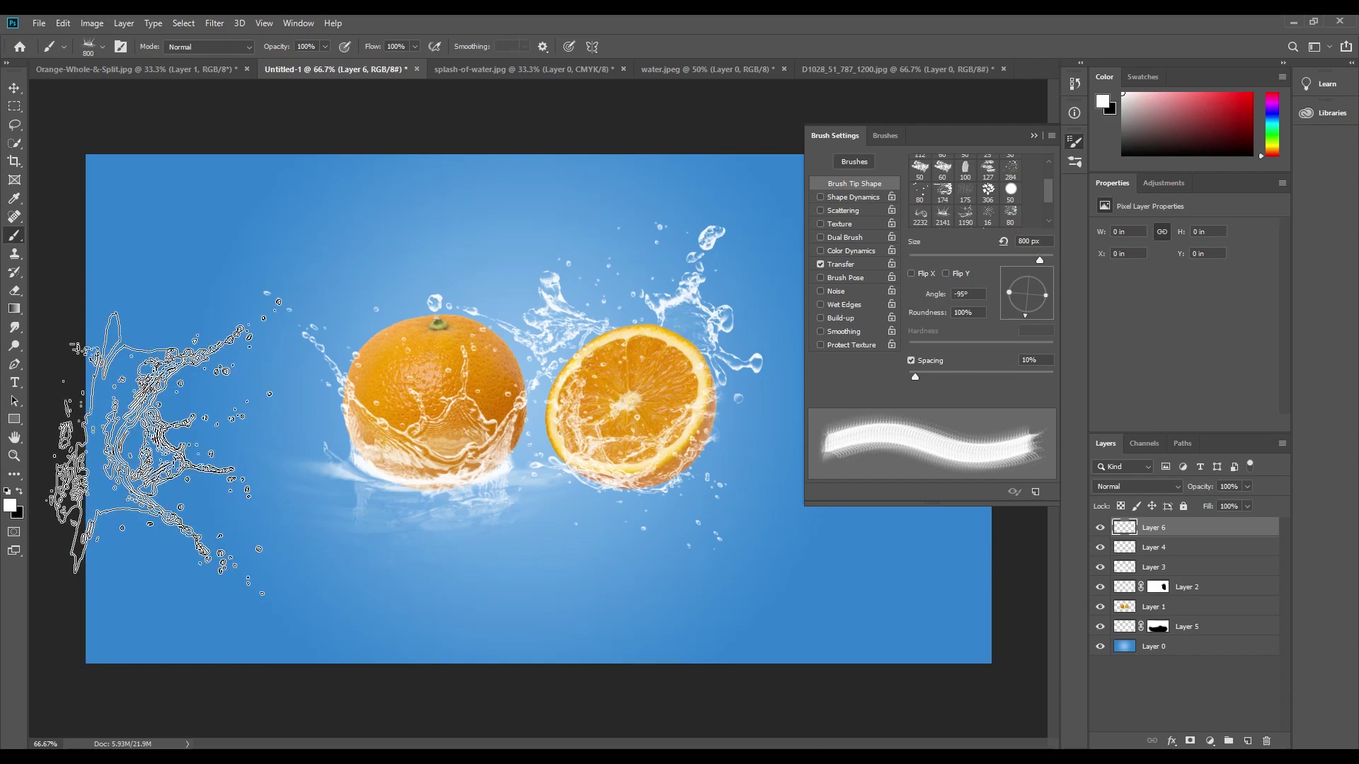
Enlarge the brush to 1700 px, angle it to 116°, and stamp one splash
key(bracketright)
key(bracketright)
key(bracketright)
key(bracketright)
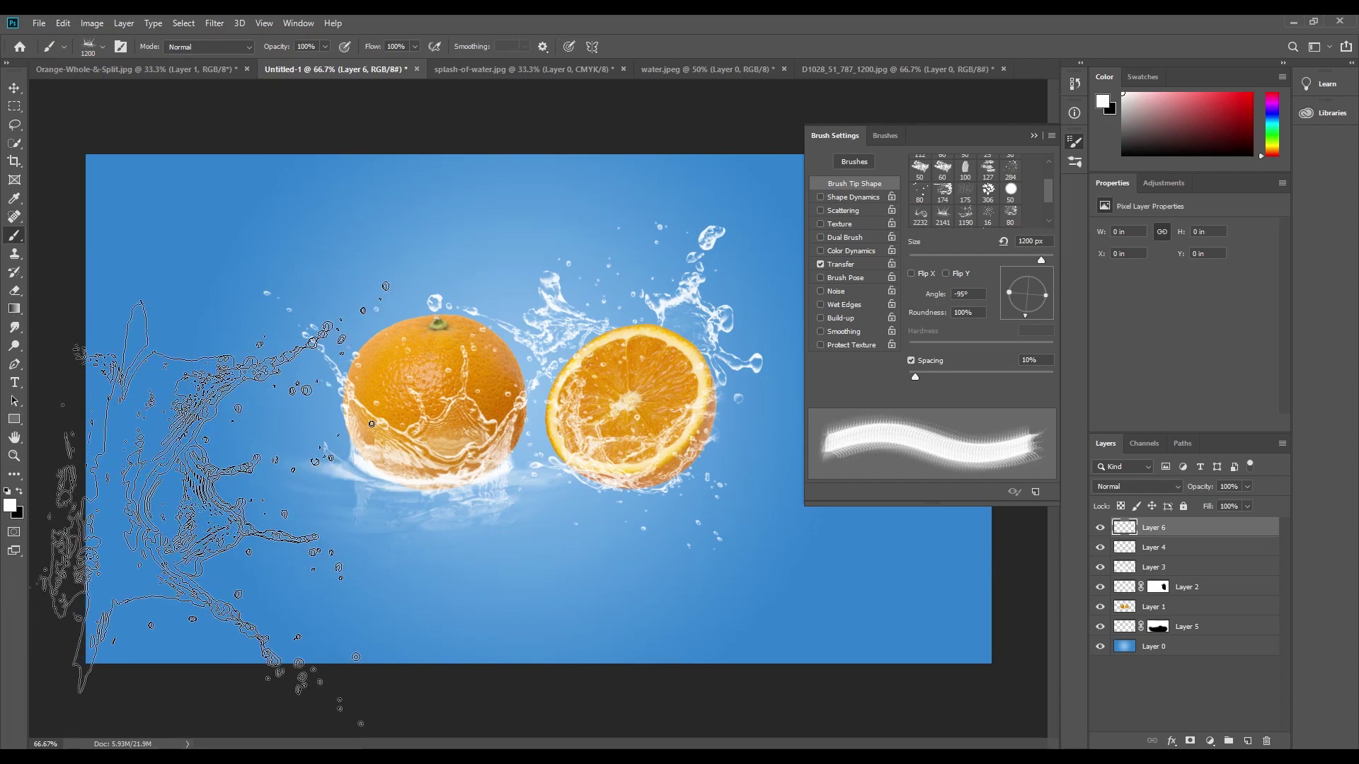
key(bracketright)
key(bracketright)
key(bracketright)
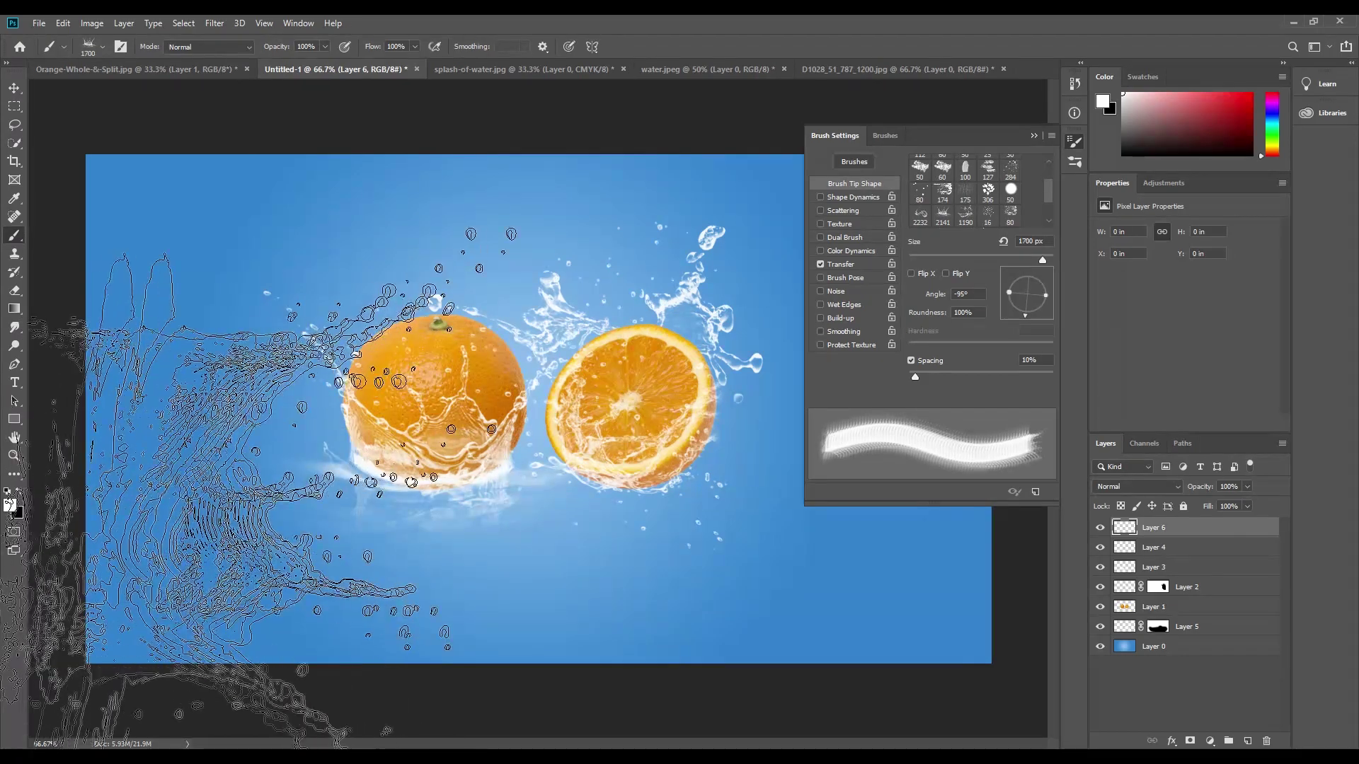
key(bracketright)
key(bracketright)
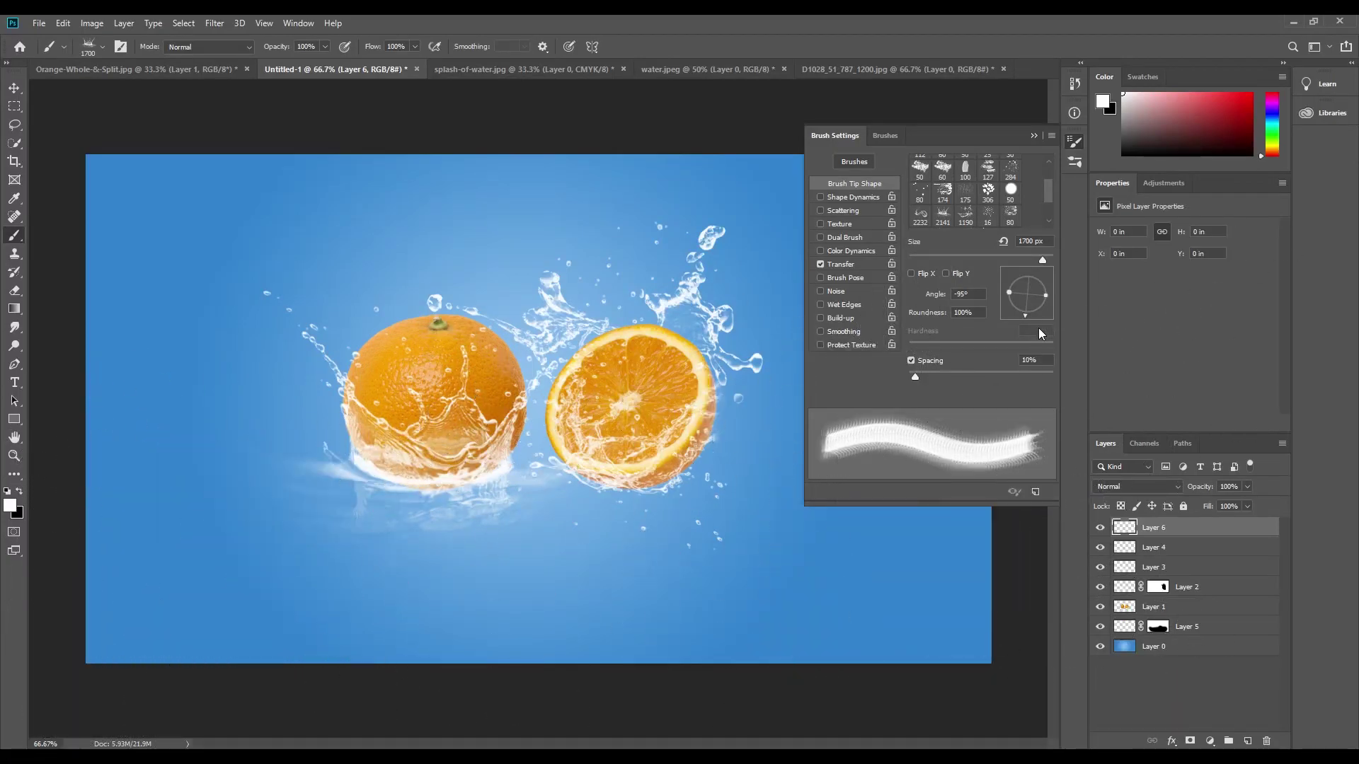
drag(1026, 317, 1041, 278)
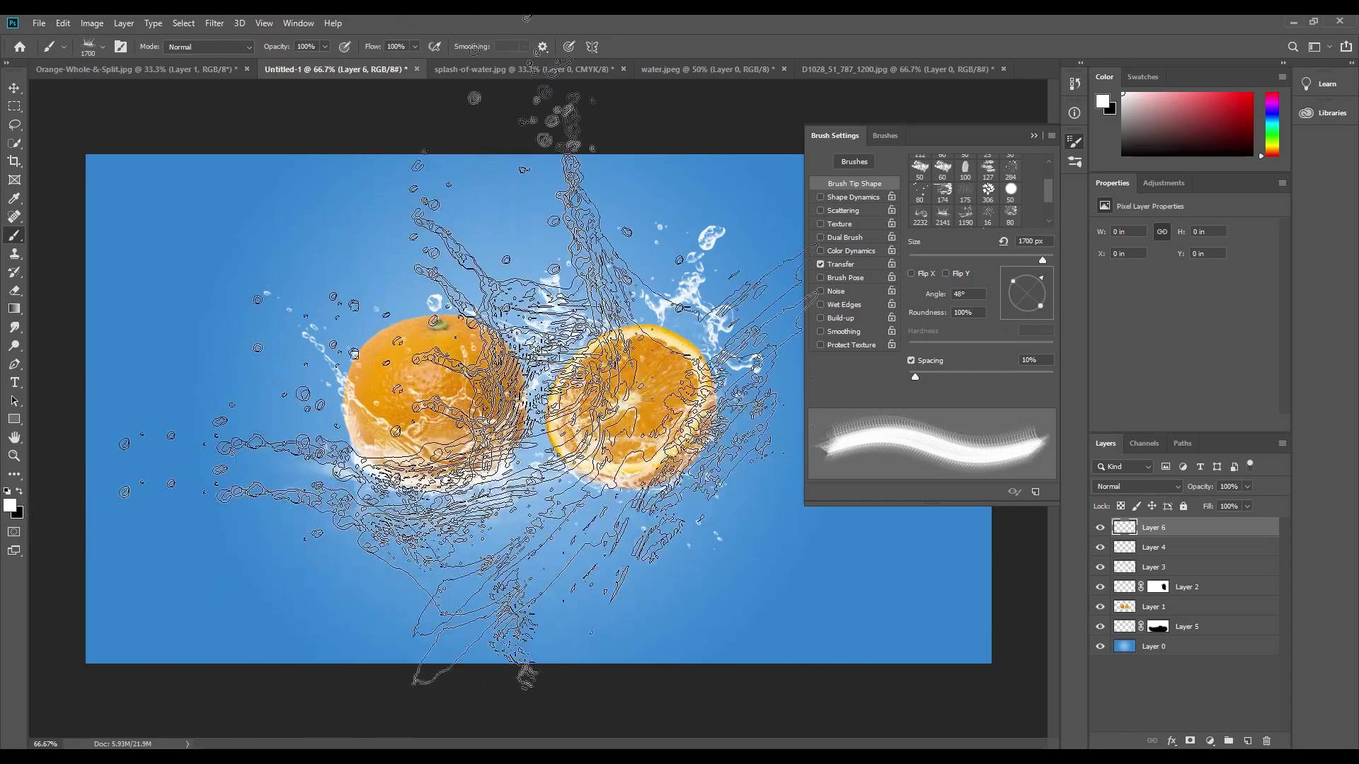
drag(1042, 279, 1043, 292)
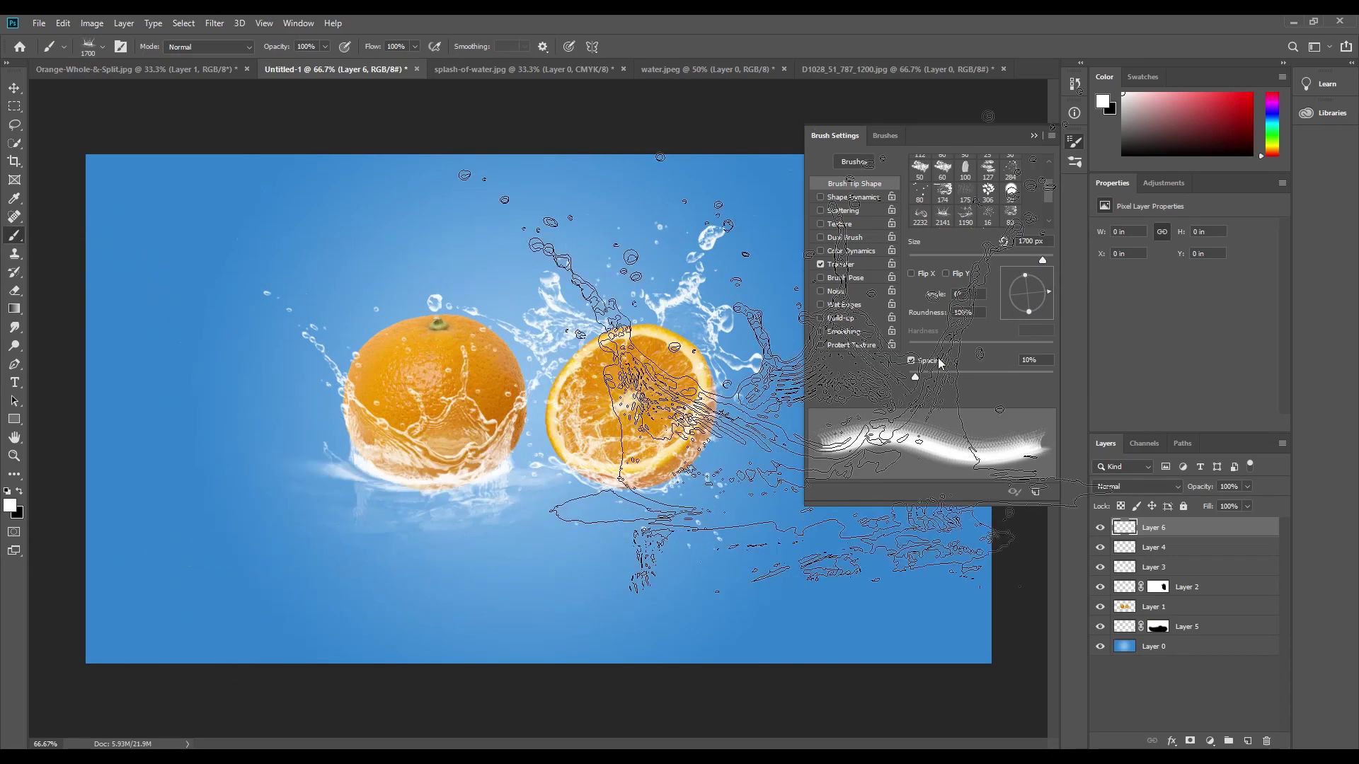
drag(1047, 291, 1019, 280)
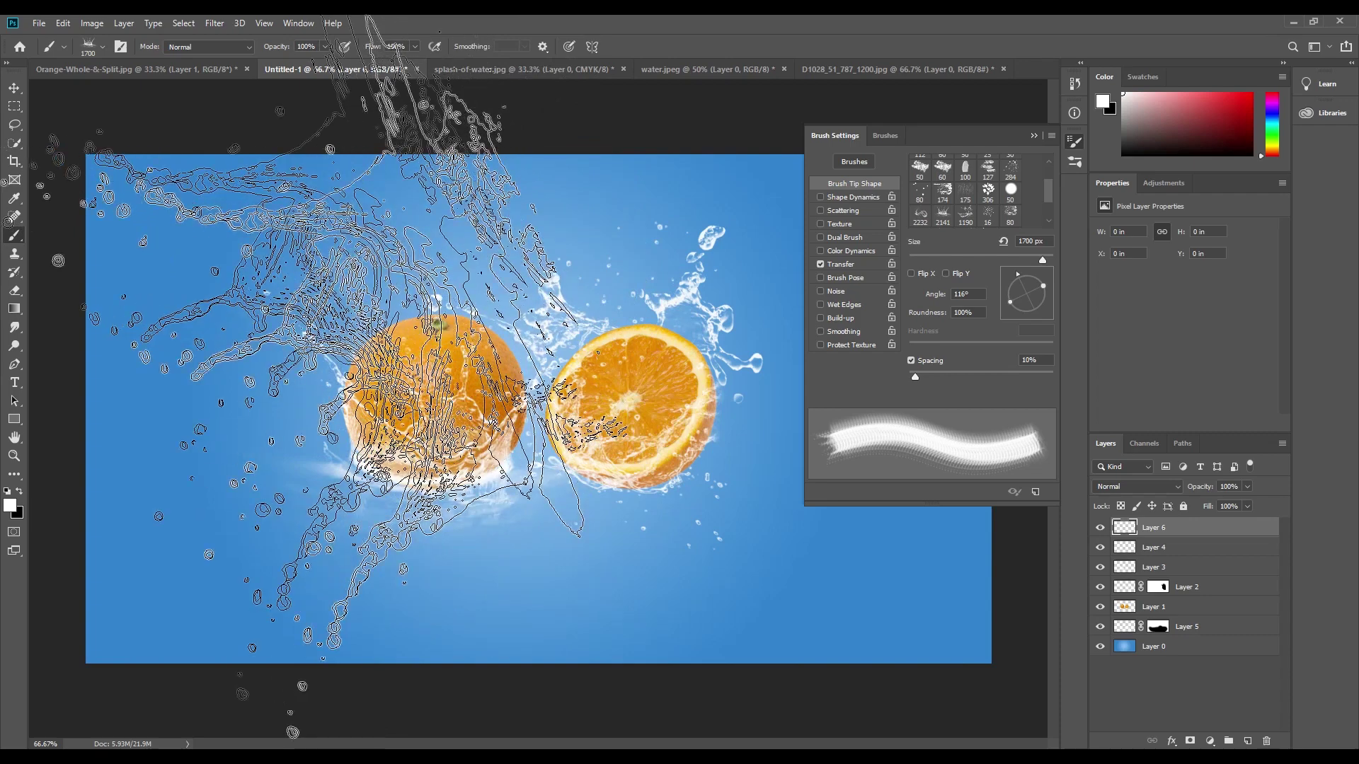
click(368, 375)
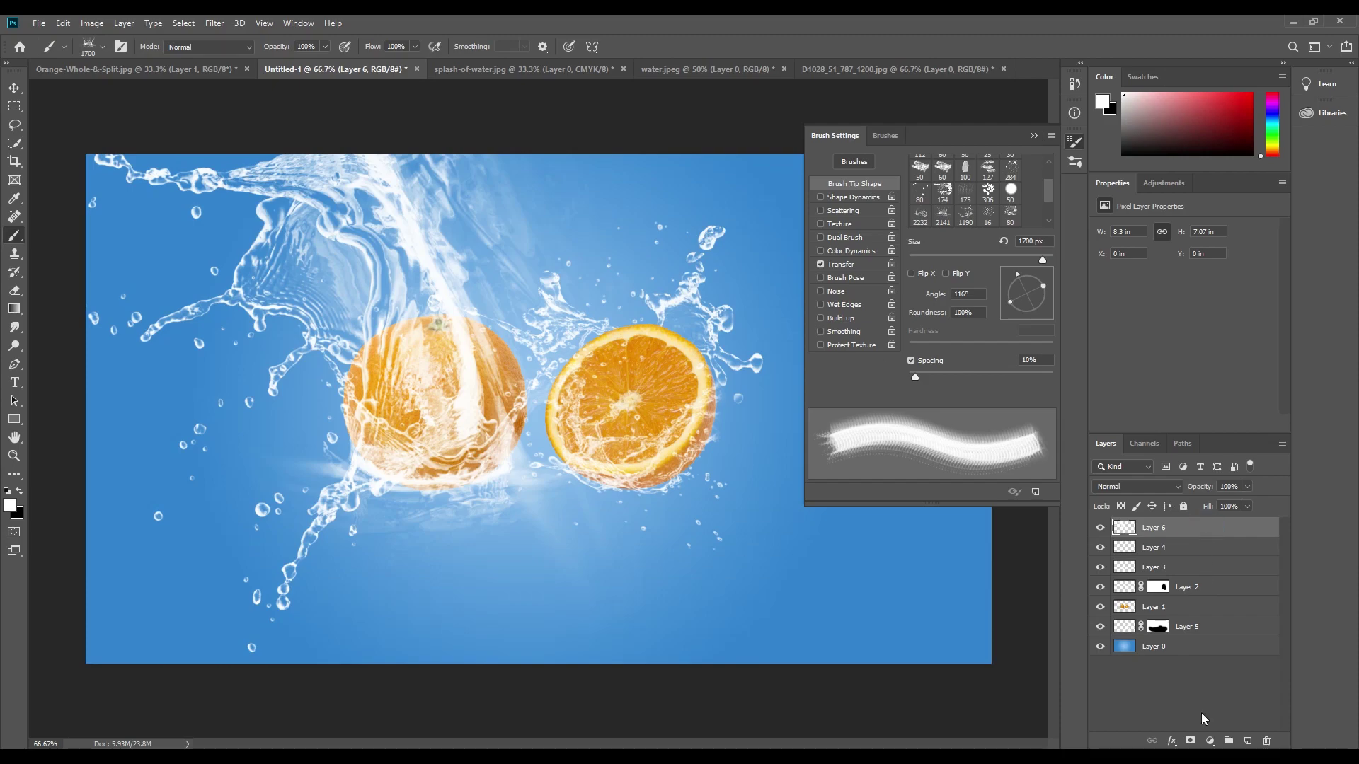
Add a layer mask to Layer 6 and pick the Soft Round brush at 16% hardness
click(1191, 740)
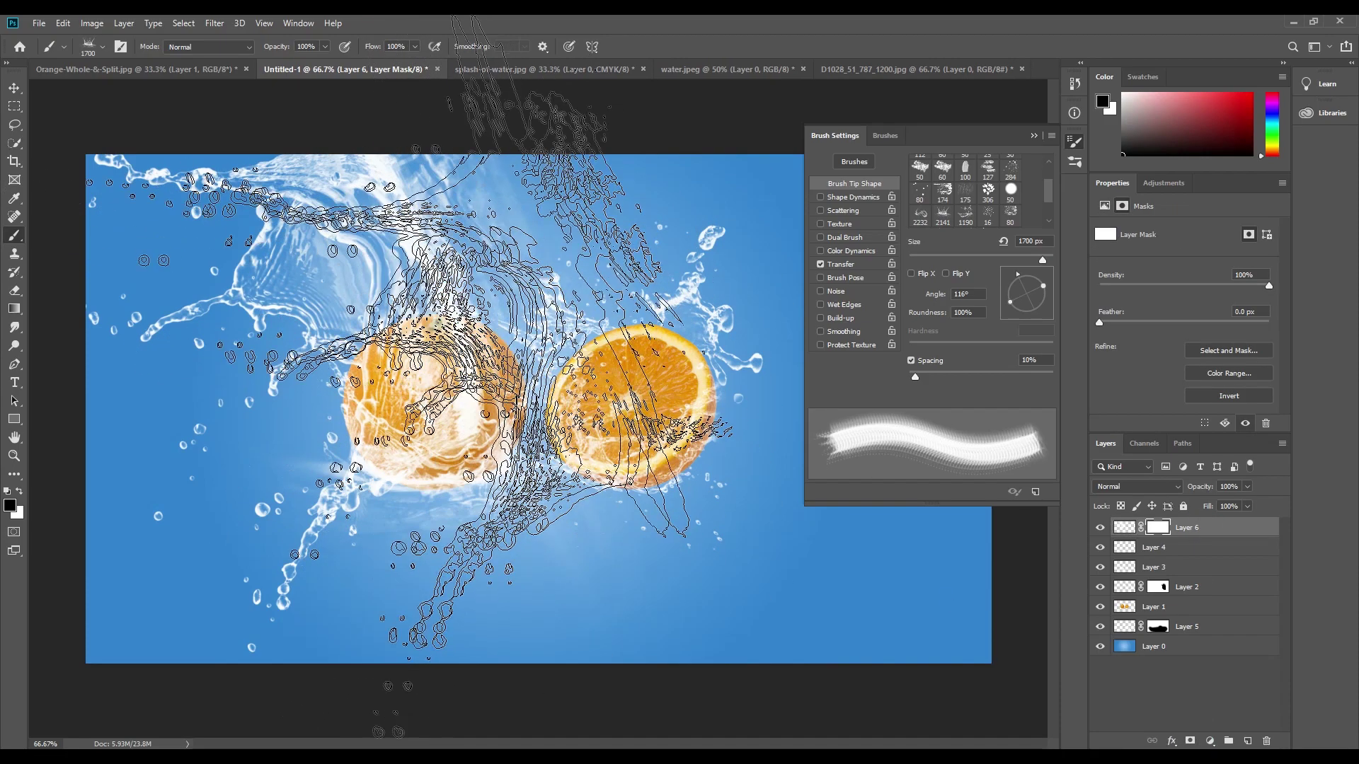
click(22, 242)
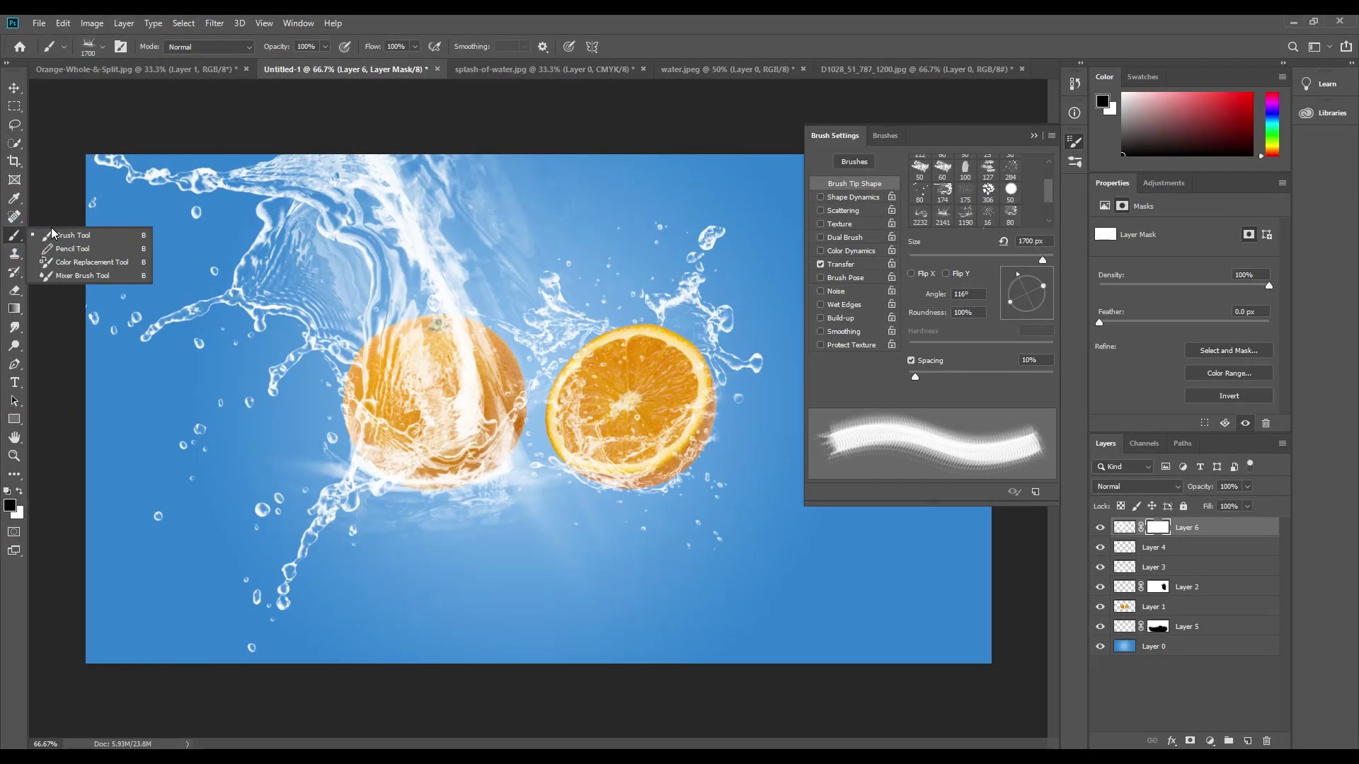
click(53, 235)
click(100, 47)
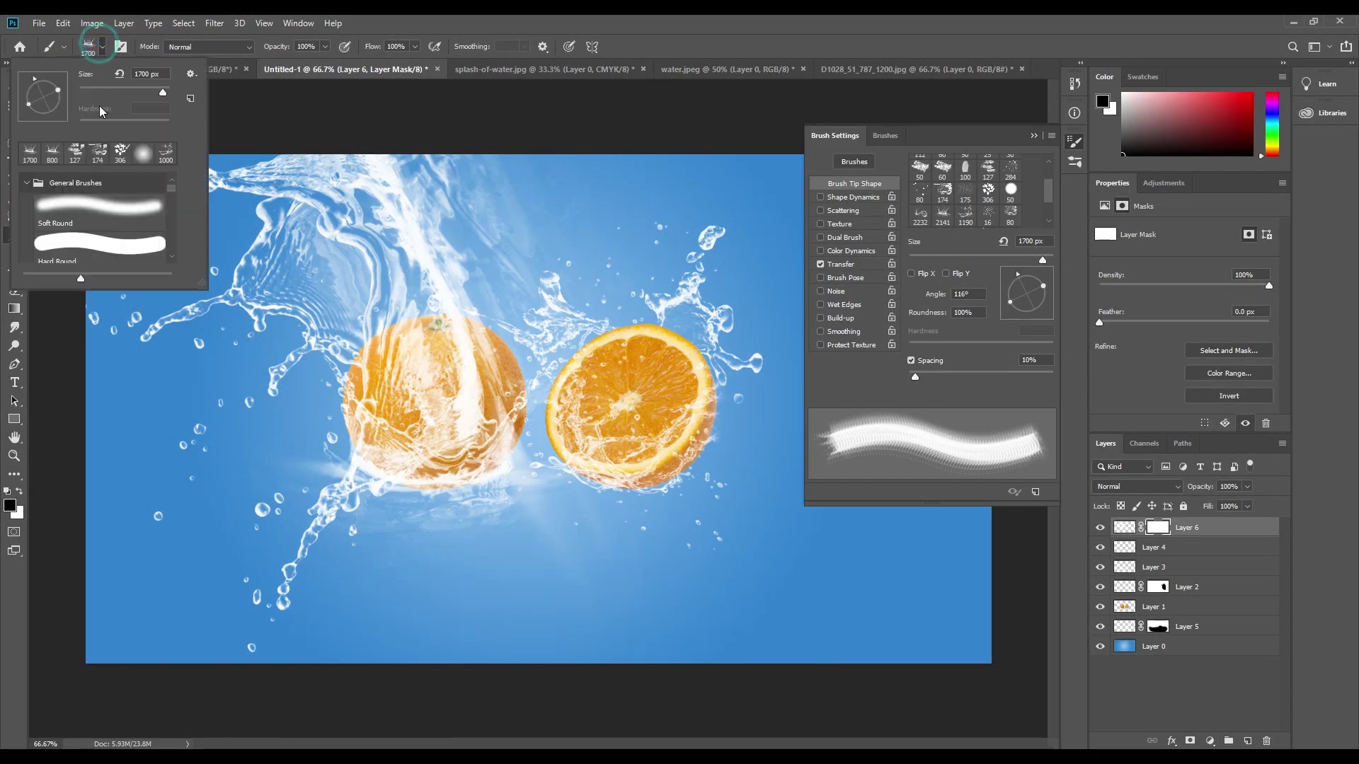
click(112, 205)
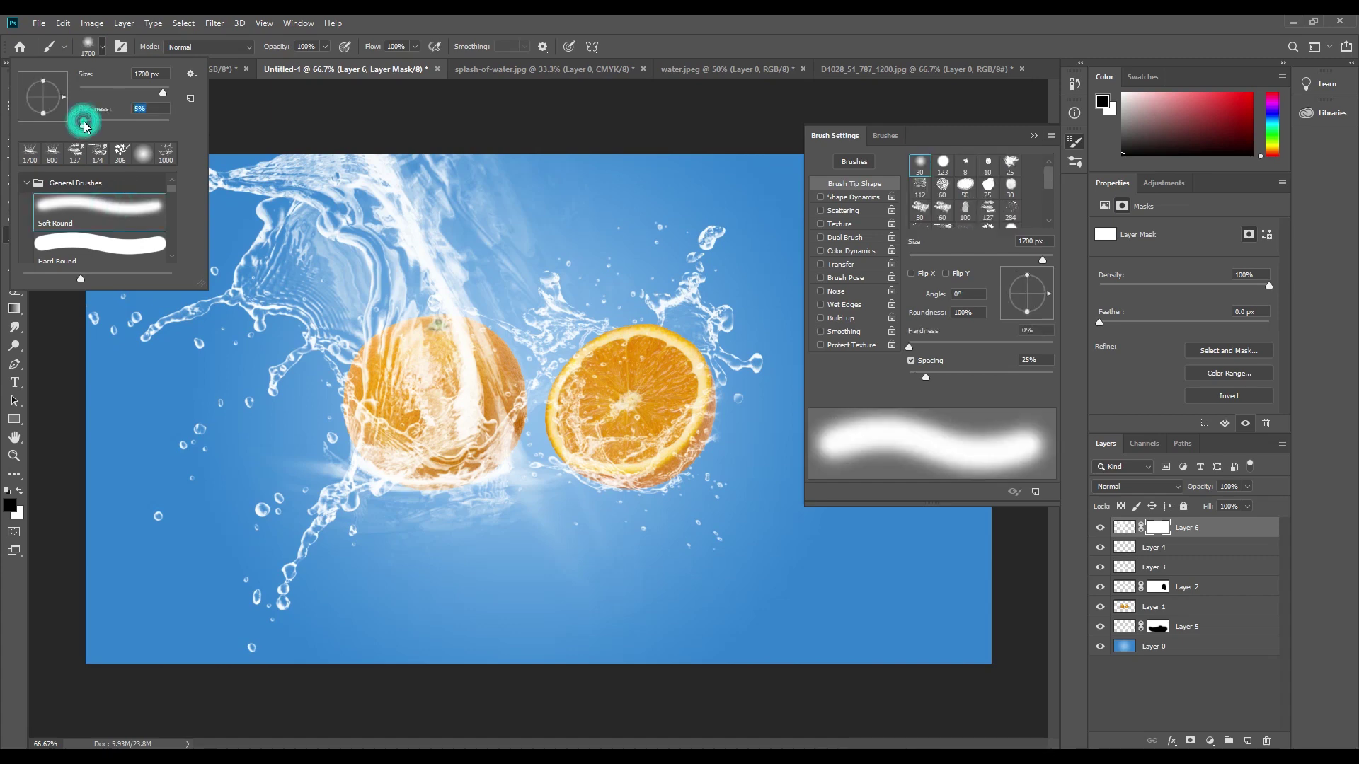
drag(94, 124, 93, 125)
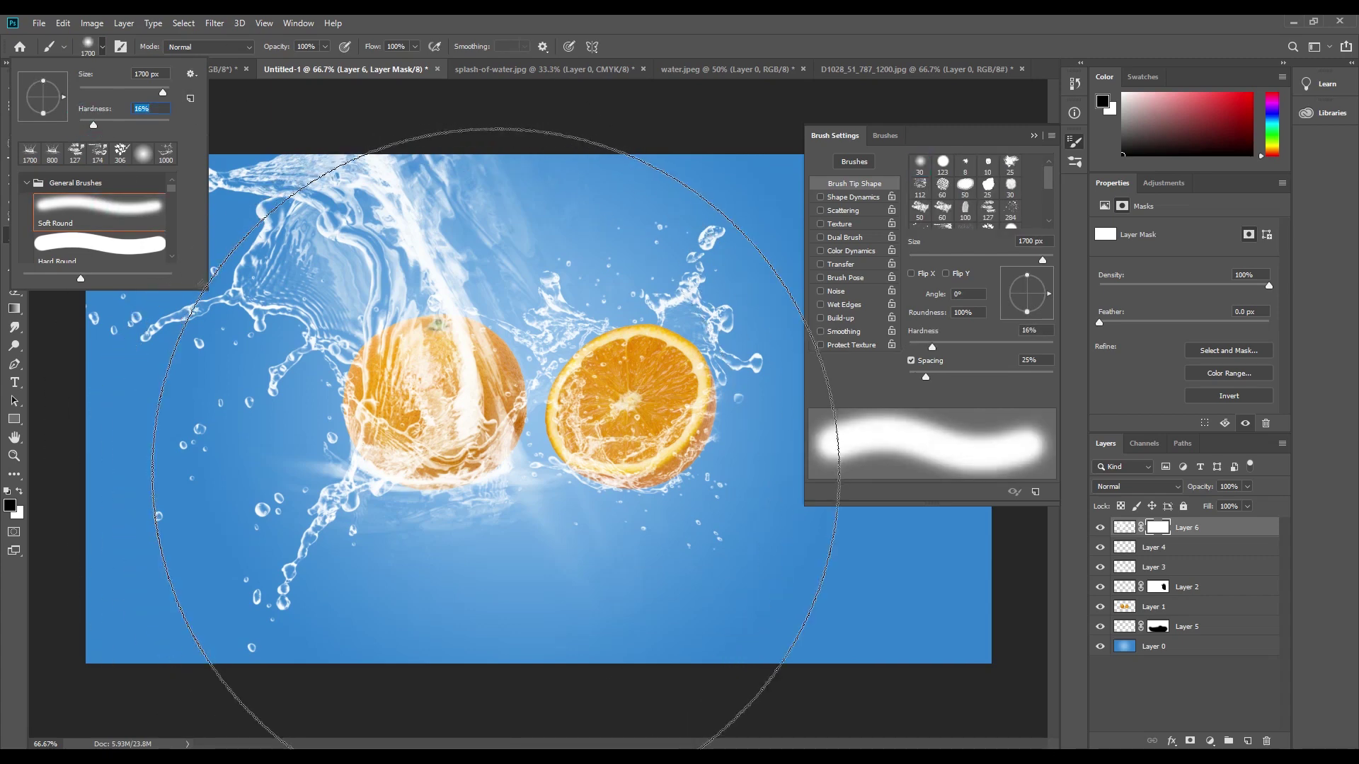
key(Return)
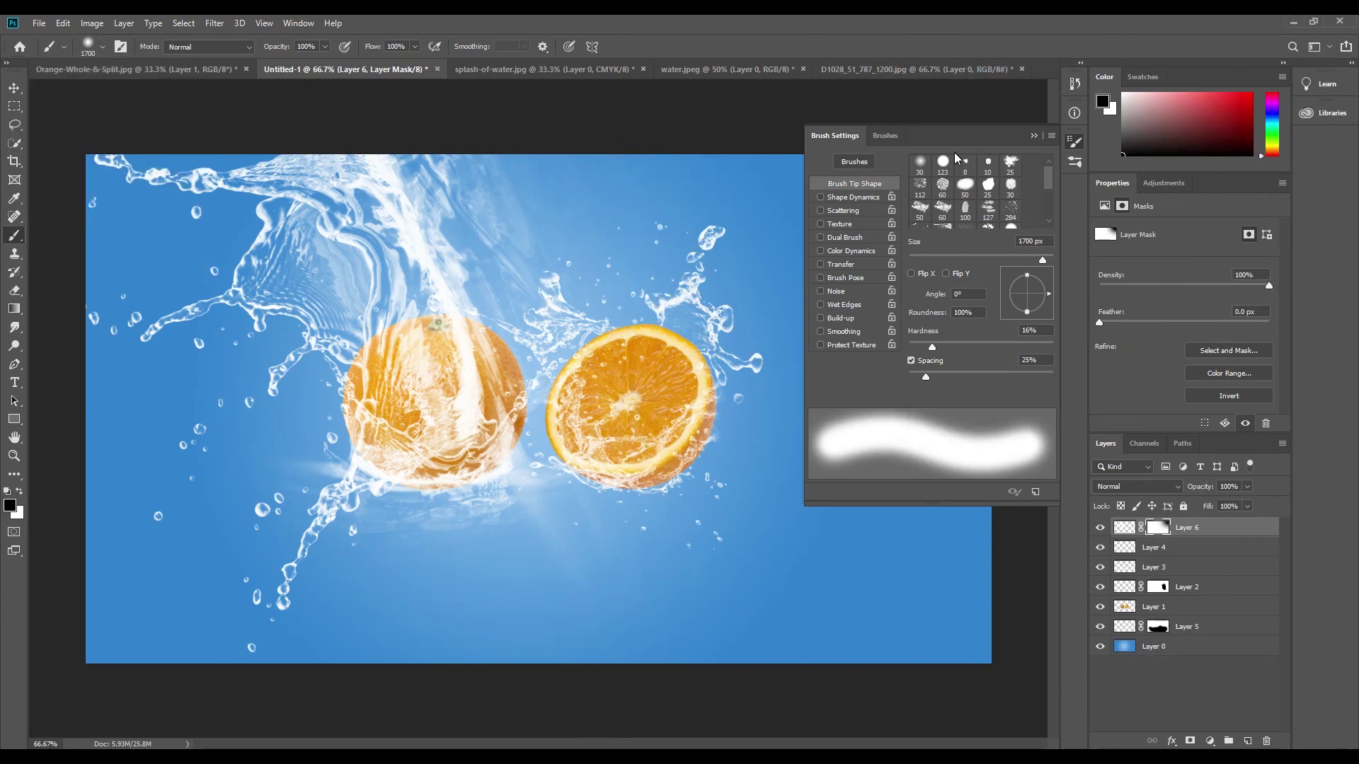
Resize the brush and mask out the splash over the whole orange, the top, and the left
key(bracketleft)
key(bracketleft)
key(bracketleft)
key(bracketleft)
key(bracketleft)
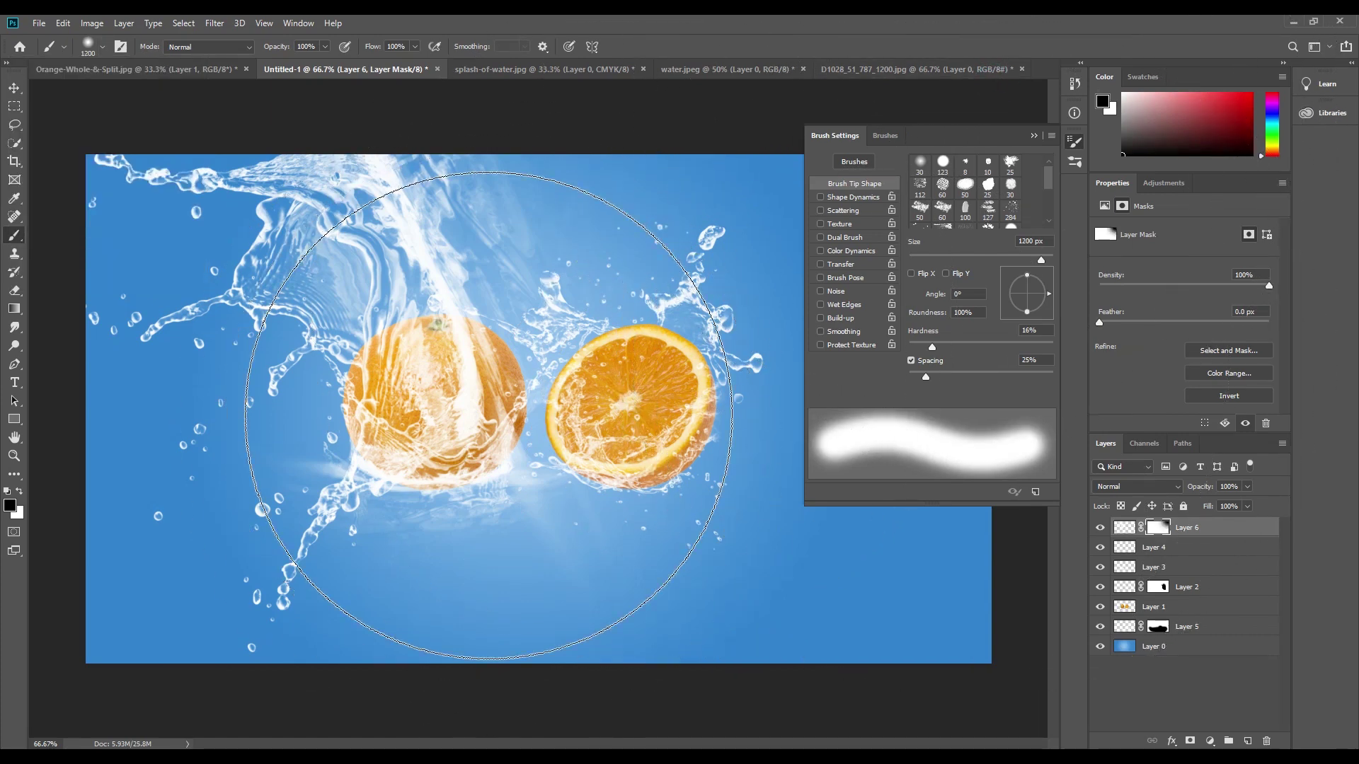
key(bracketleft)
key(bracketleft)
key(bracketleft)
key(bracketleft)
key(bracketleft)
key(bracketleft)
key(bracketright)
key(bracketright)
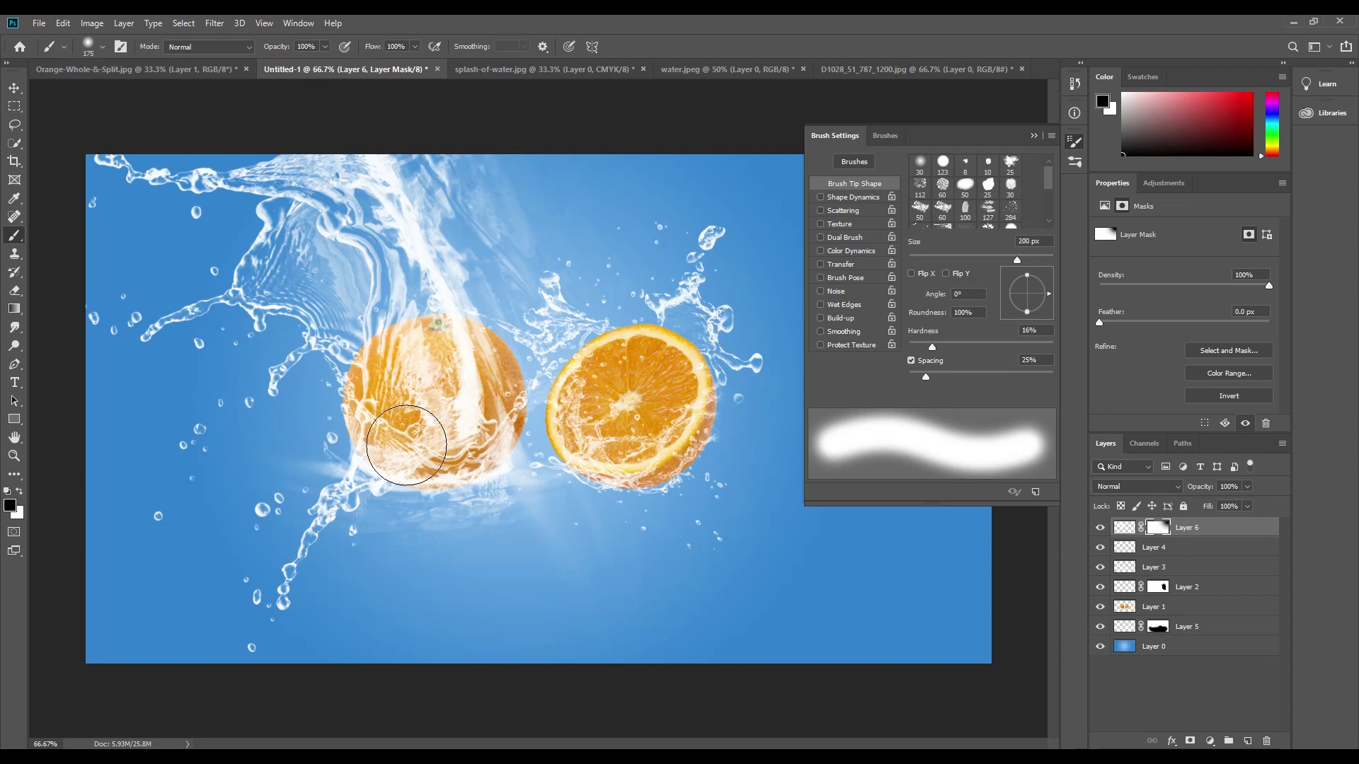
key(bracketright)
key(bracketright)
key(bracketright)
key(bracketleft)
key(bracketleft)
key(bracketleft)
mouse_move(339, 333)
mouse_down()
mouse_move(304, 382)
mouse_move(364, 397)
mouse_move(484, 349)
mouse_move(346, 357)
mouse_move(330, 261)
mouse_move(253, 283)
mouse_up()
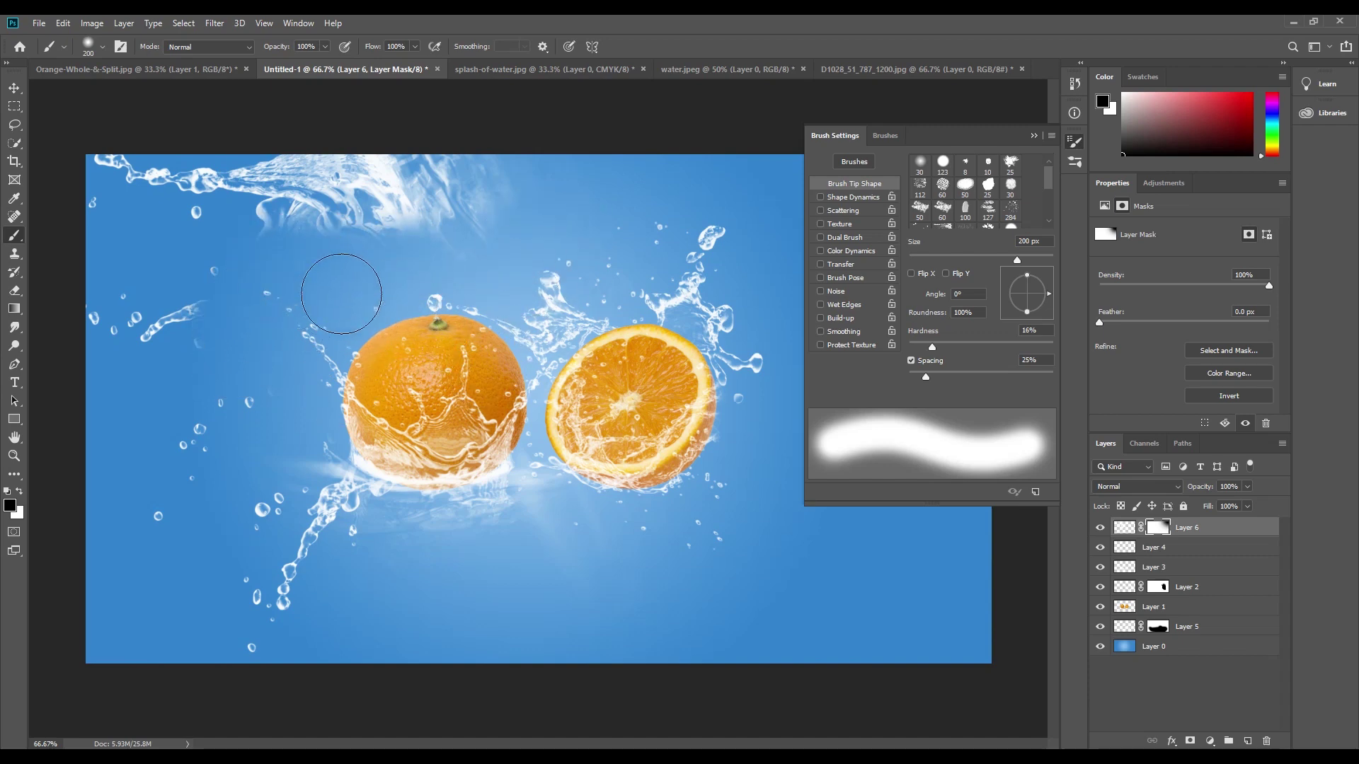
mouse_move(341, 293)
mouse_down()
mouse_move(430, 213)
mouse_move(267, 189)
mouse_move(272, 204)
mouse_move(106, 169)
mouse_up()
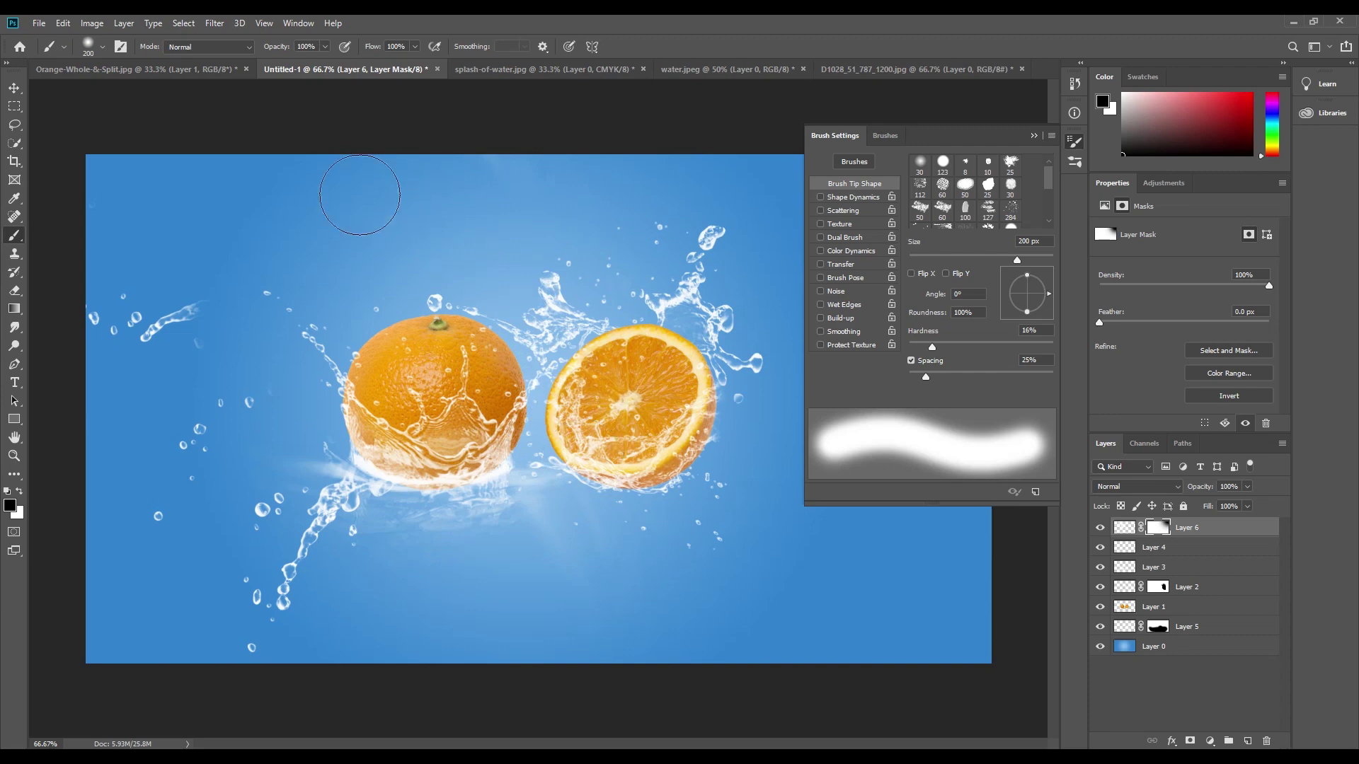
mouse_move(226, 317)
mouse_down()
mouse_move(206, 313)
mouse_move(167, 366)
mouse_up()
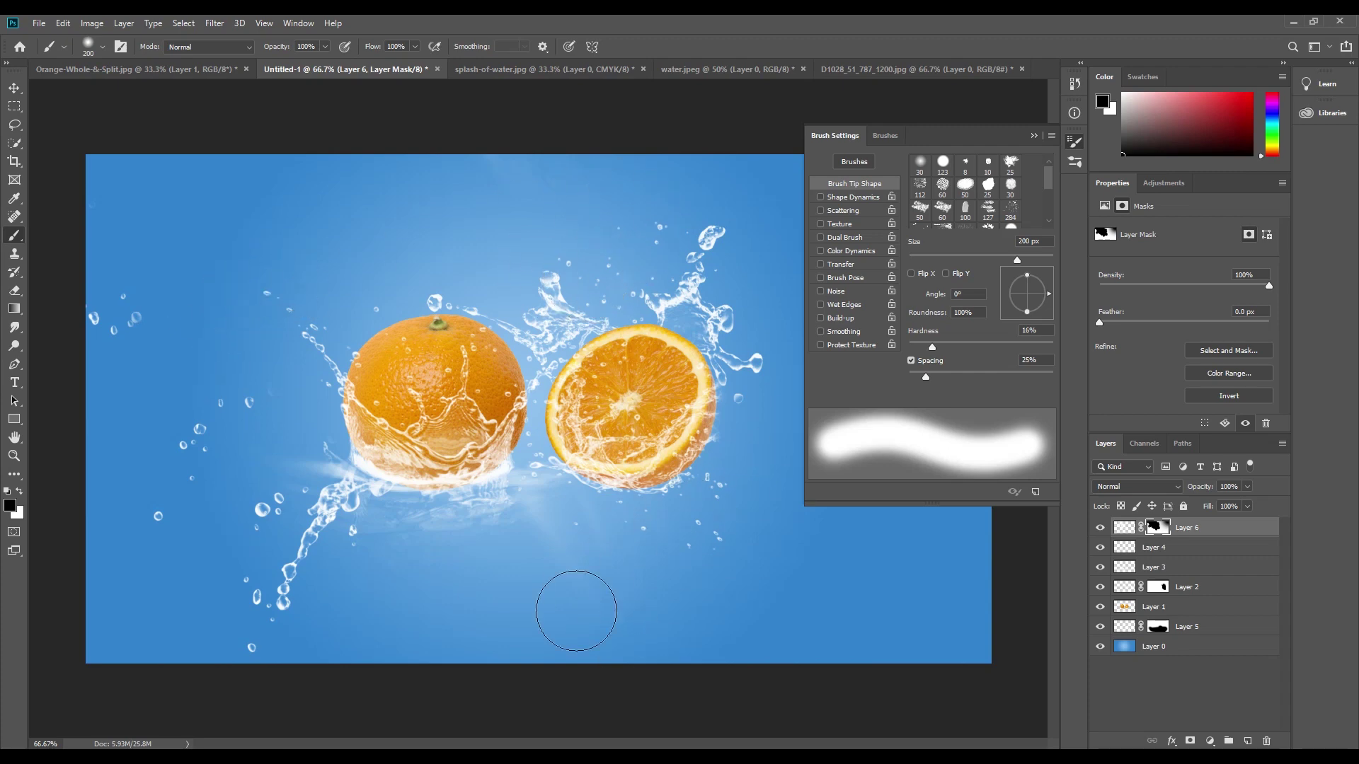
click(499, 531)
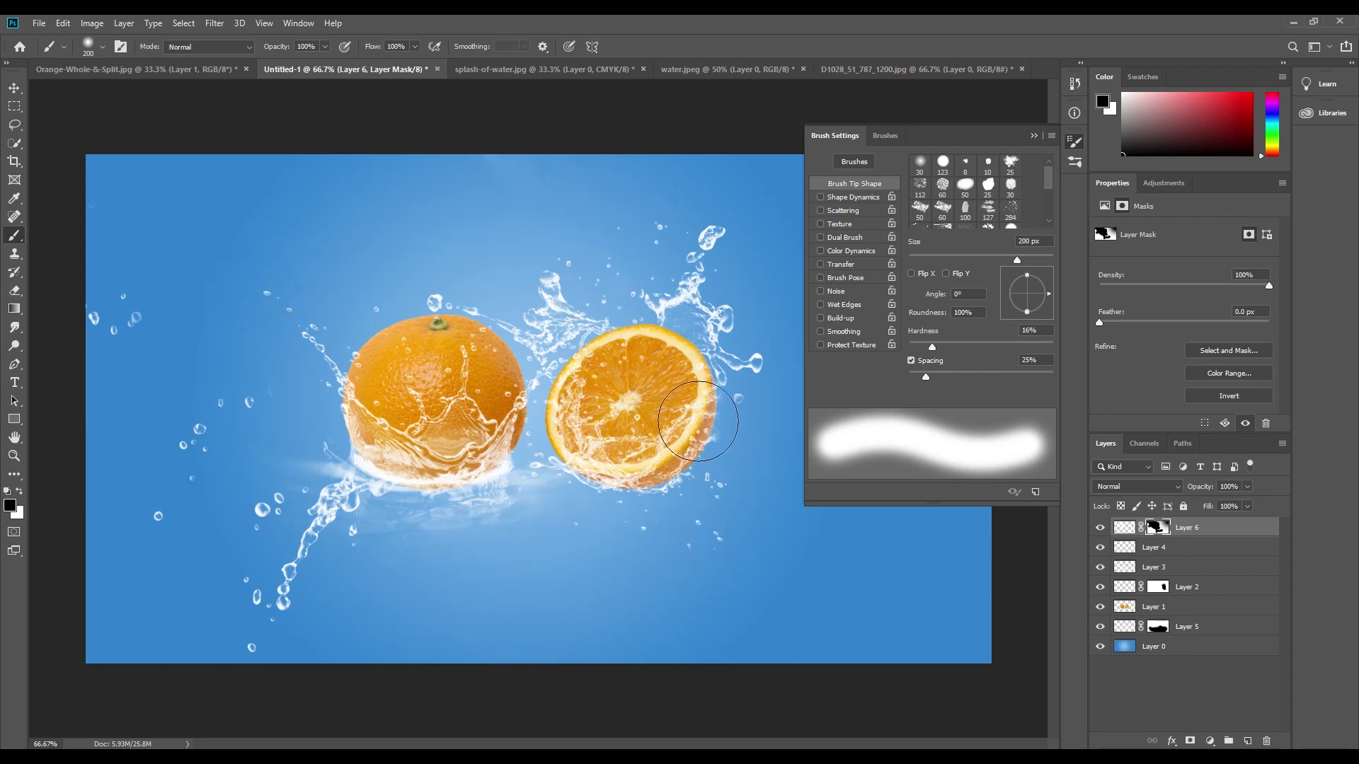
click(284, 256)
Close the Brush Settings panel to reveal the finished composition
click(1034, 136)
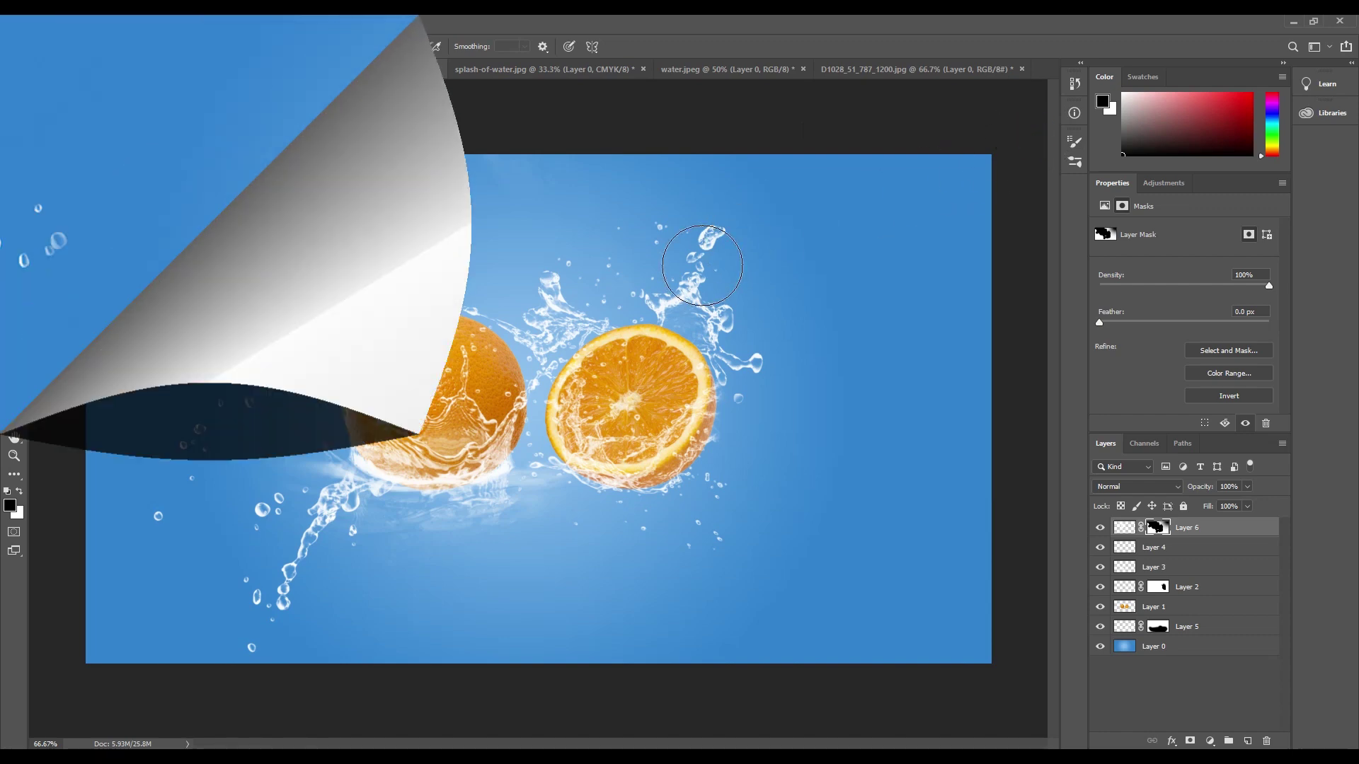